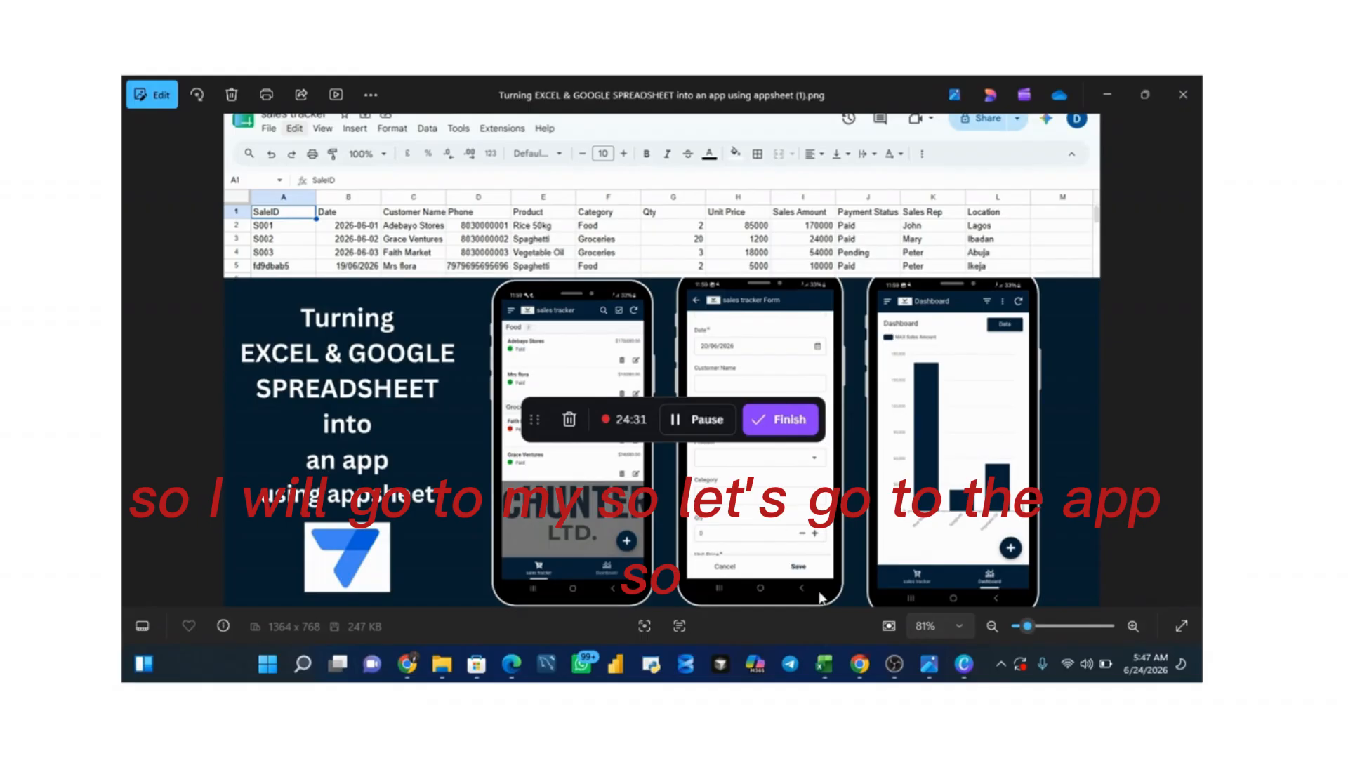
# Step: Switch to Chrome and, starting from the Gmail inbox, go to Google Sheets and open the "sales tracker" spreadsheet
pyautogui.click(861, 674)
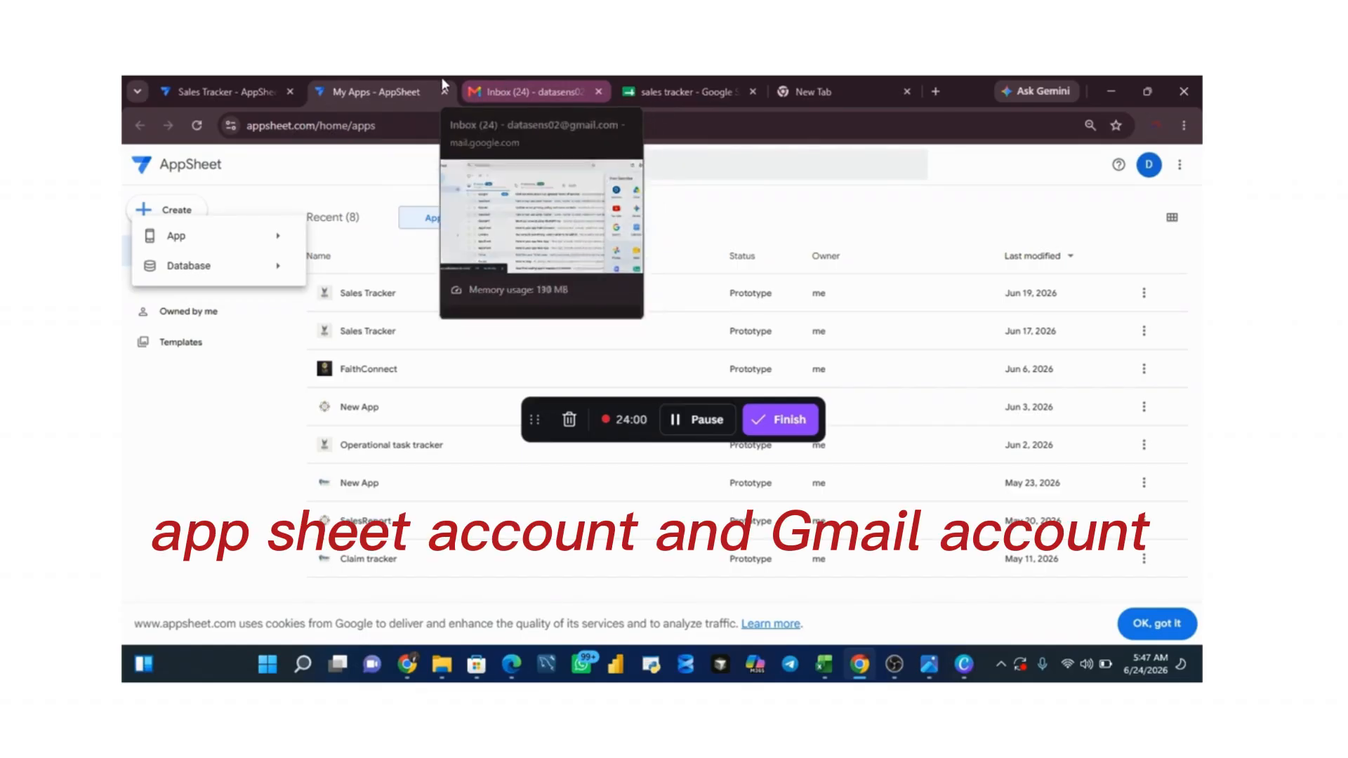
pyautogui.click(244, 89)
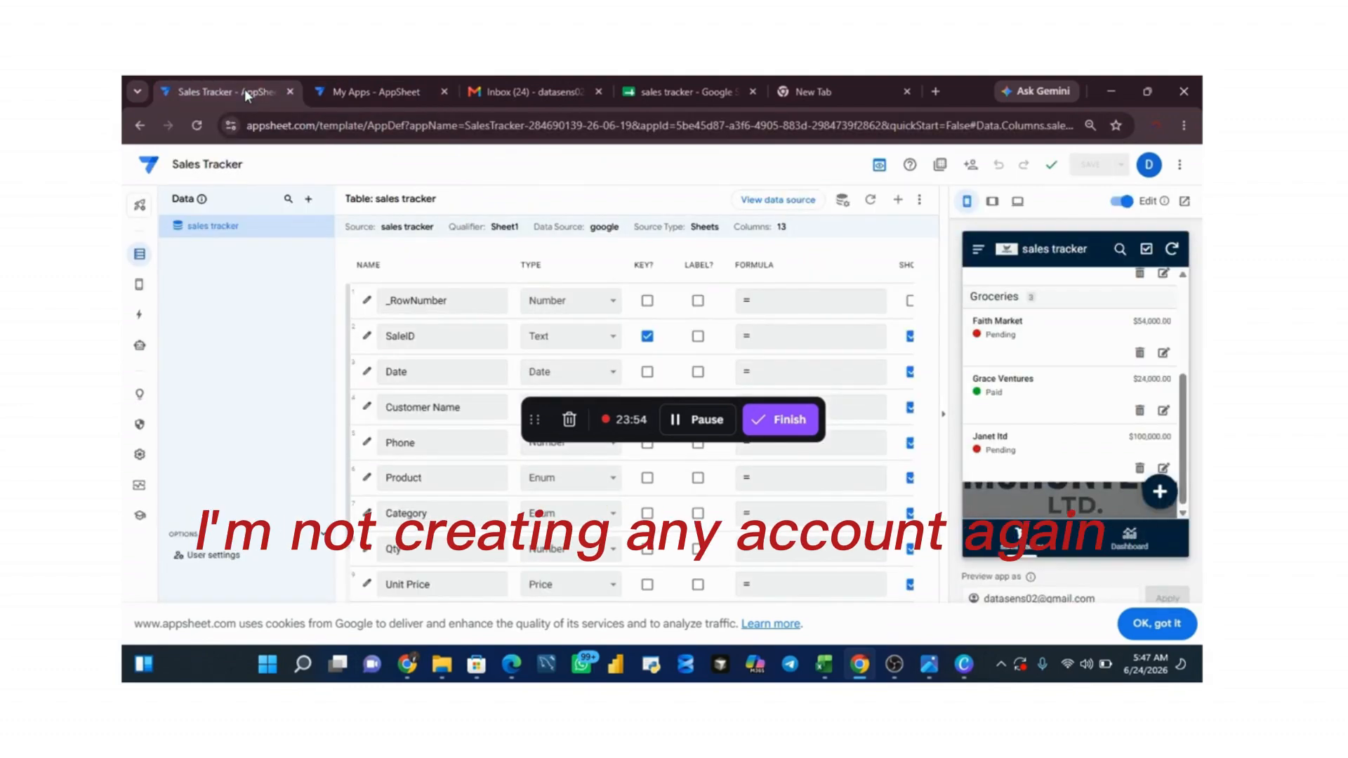
pyautogui.click(511, 87)
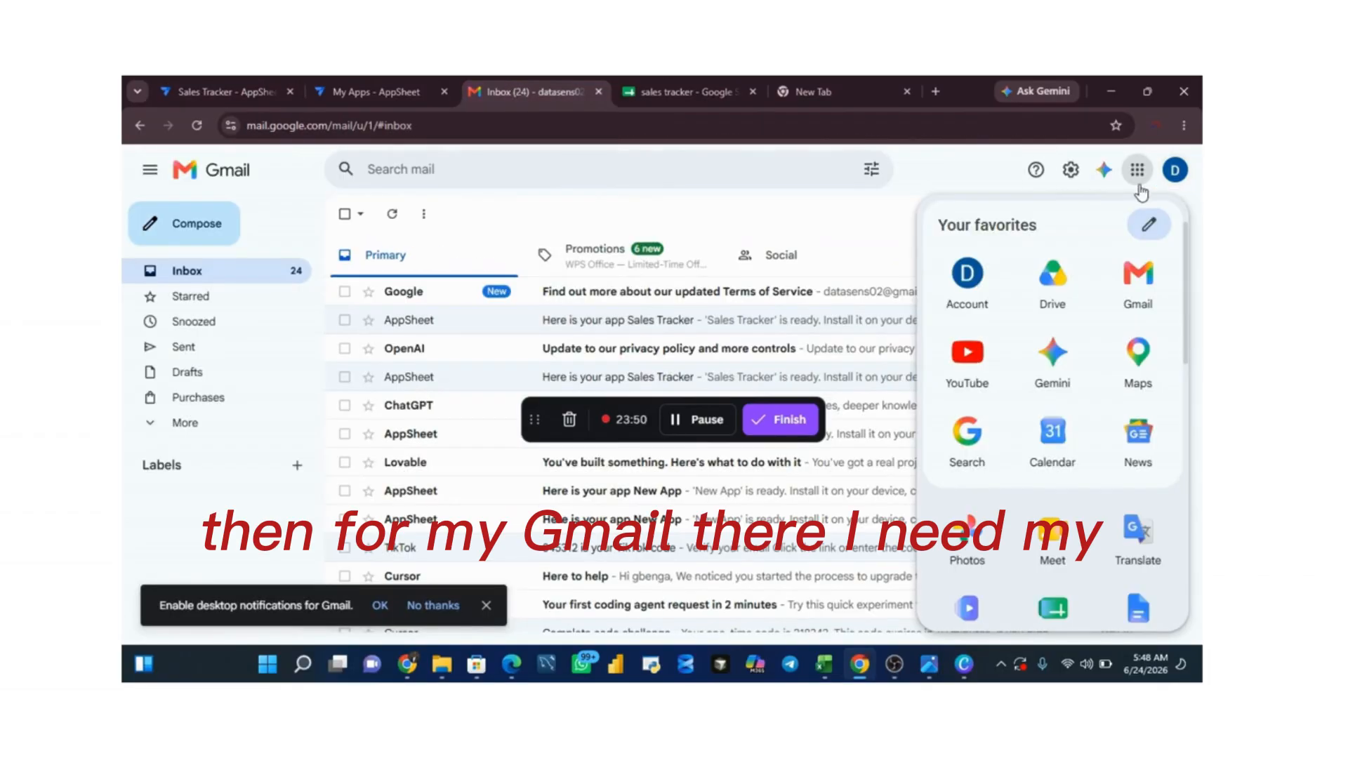
pyautogui.scroll(-5, 1172, 340)
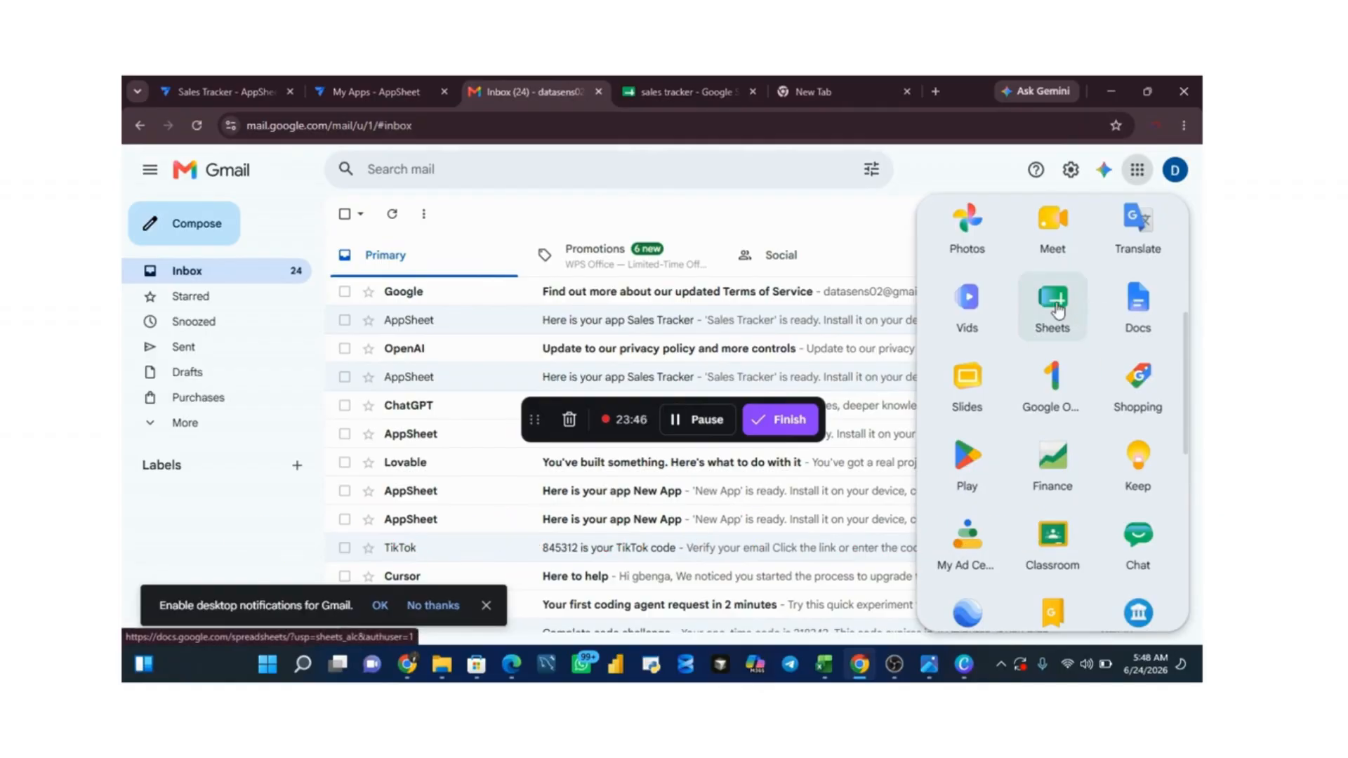
pyautogui.click(1057, 310)
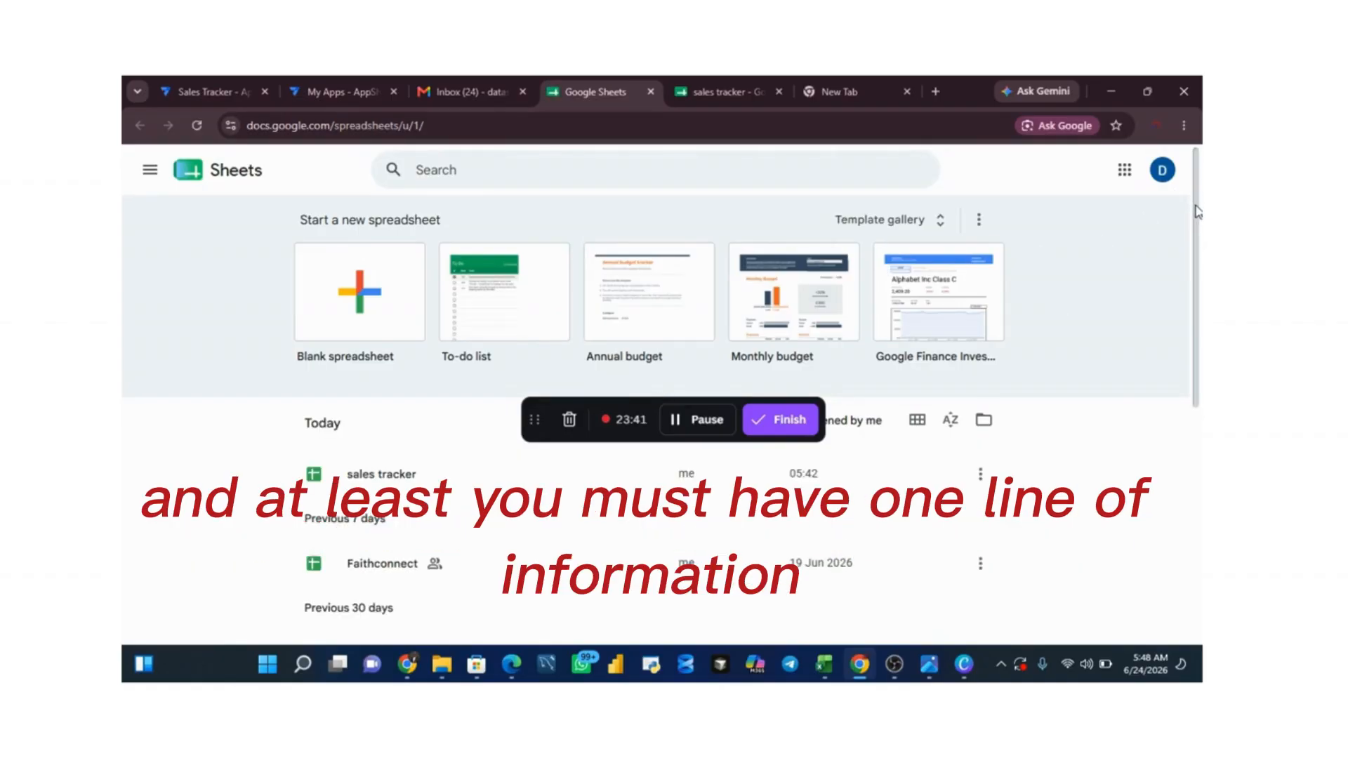
pyautogui.moveTo(1198, 212); pyautogui.dragTo(1179, 277)
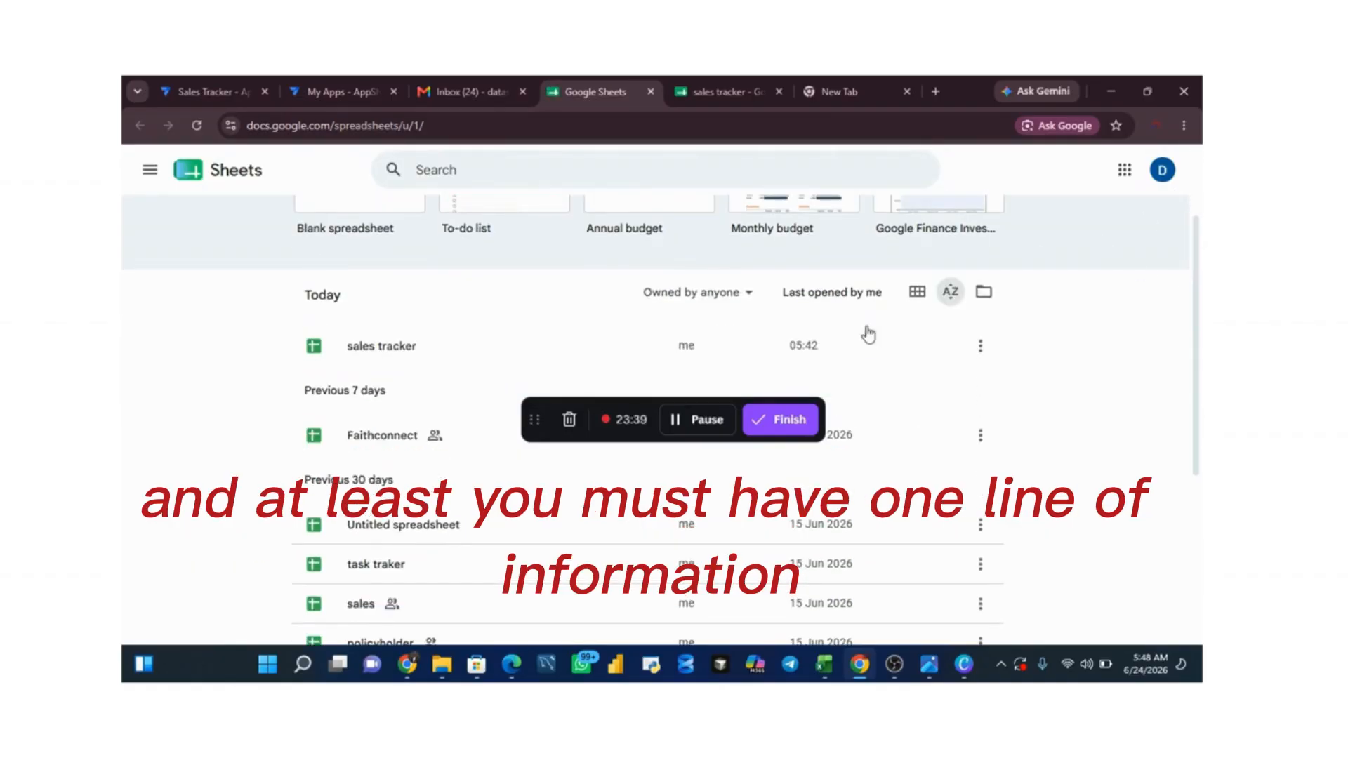
pyautogui.click(407, 346)
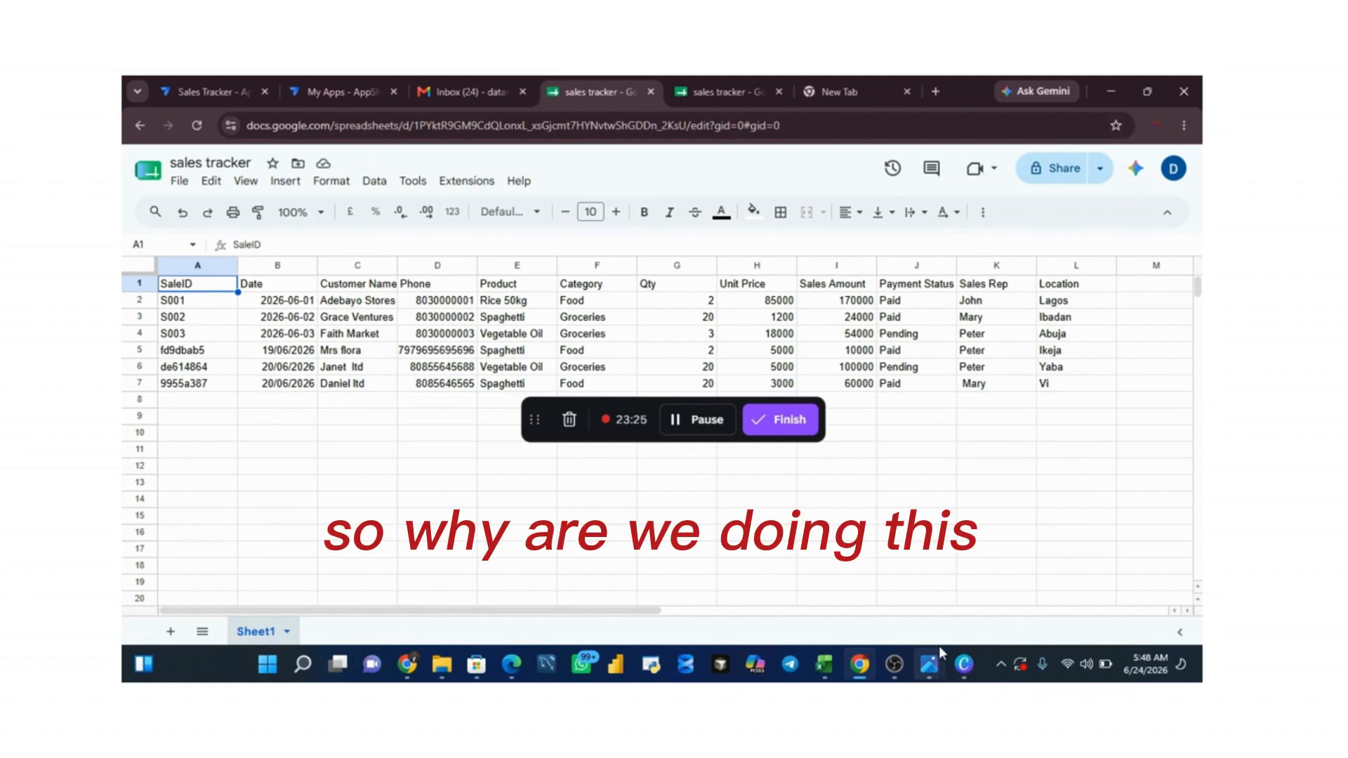
# Step: View the picture comparing manual data entry with AppSheet, and return to the spreadsheet in Chrome
pyautogui.moveTo(929, 664)
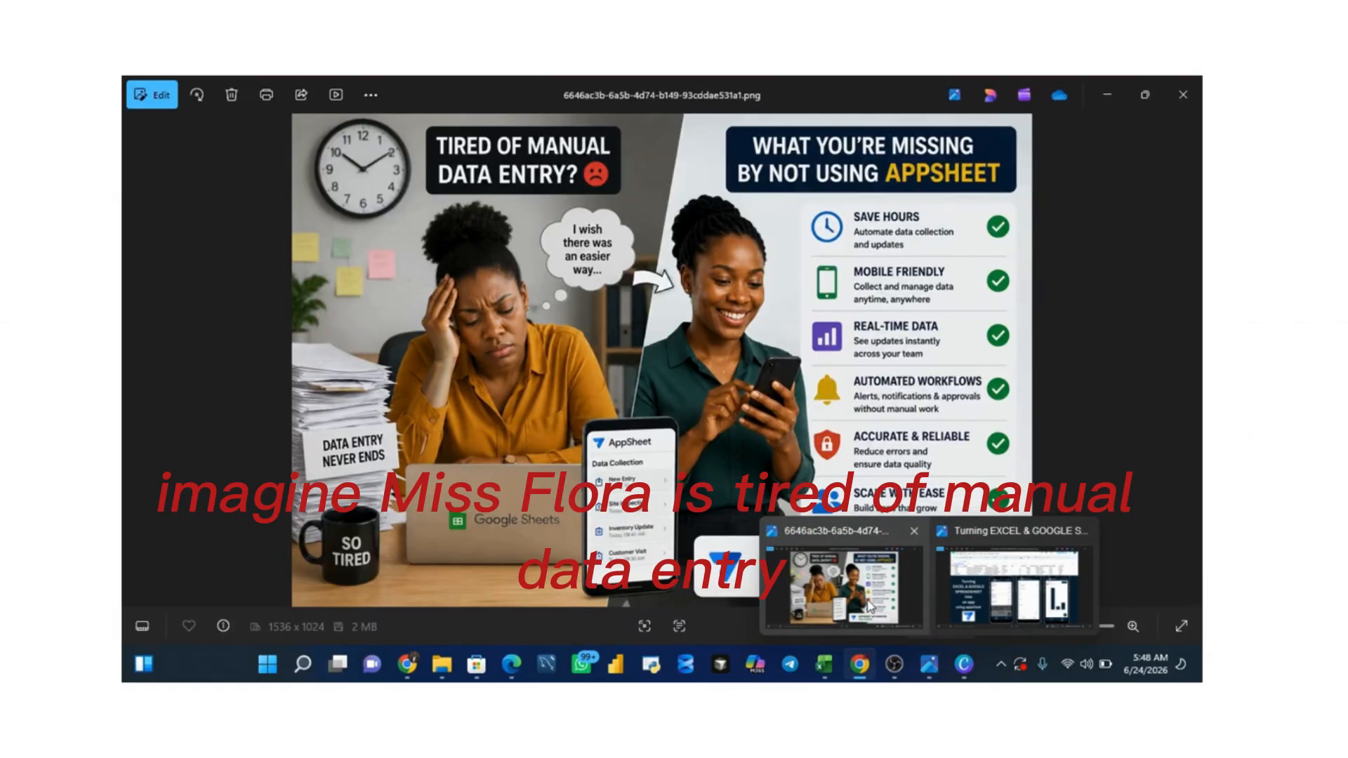
pyautogui.click(869, 606)
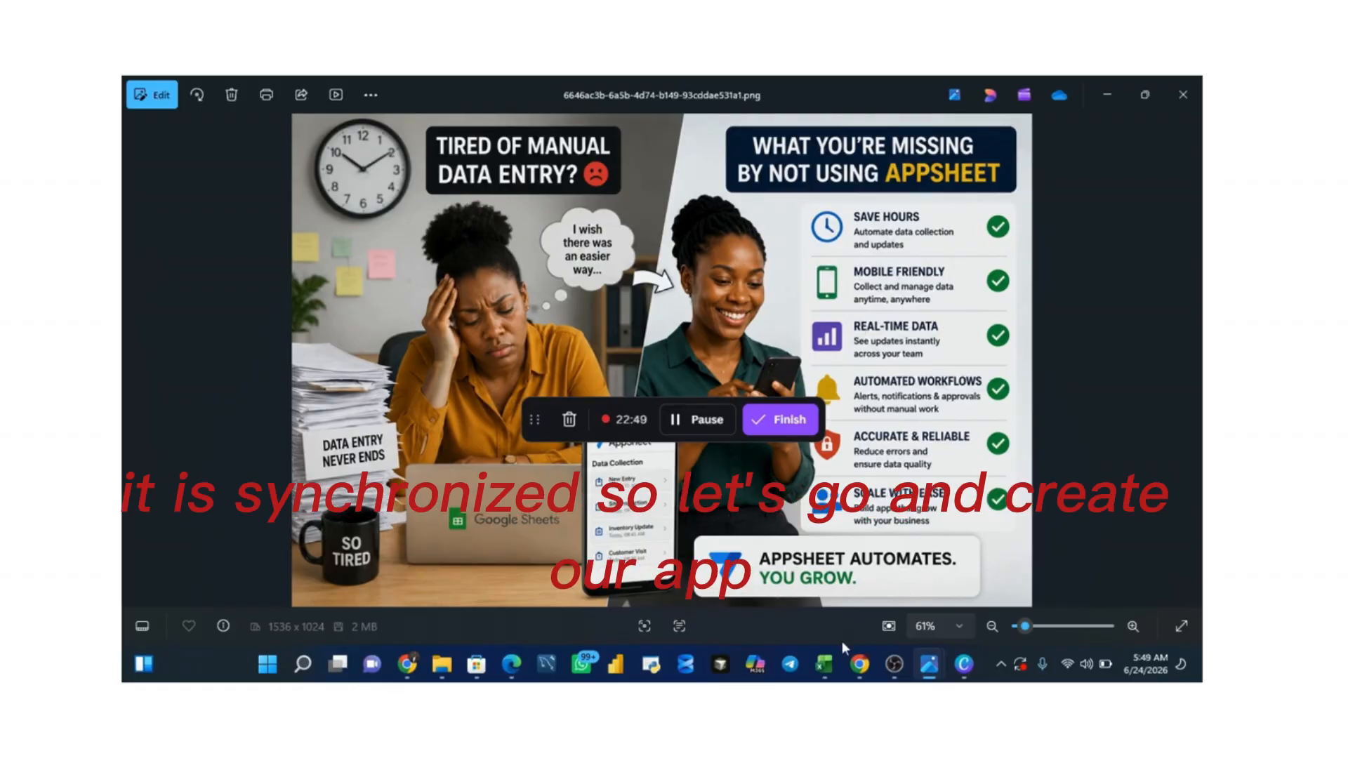
pyautogui.click(858, 670)
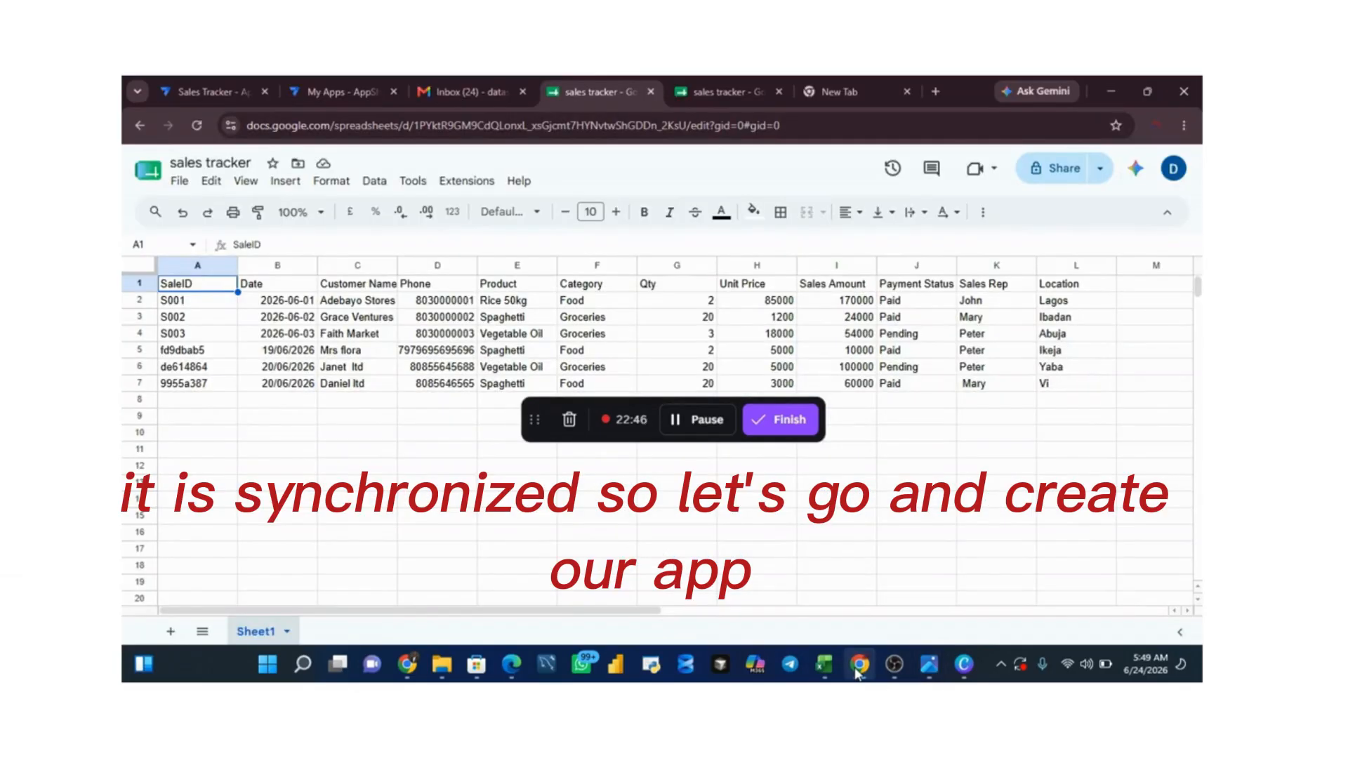
# Step: Look over the existing Sales Tracker app as a reference and return to the AppSheet list of recent apps
pyautogui.click(204, 91)
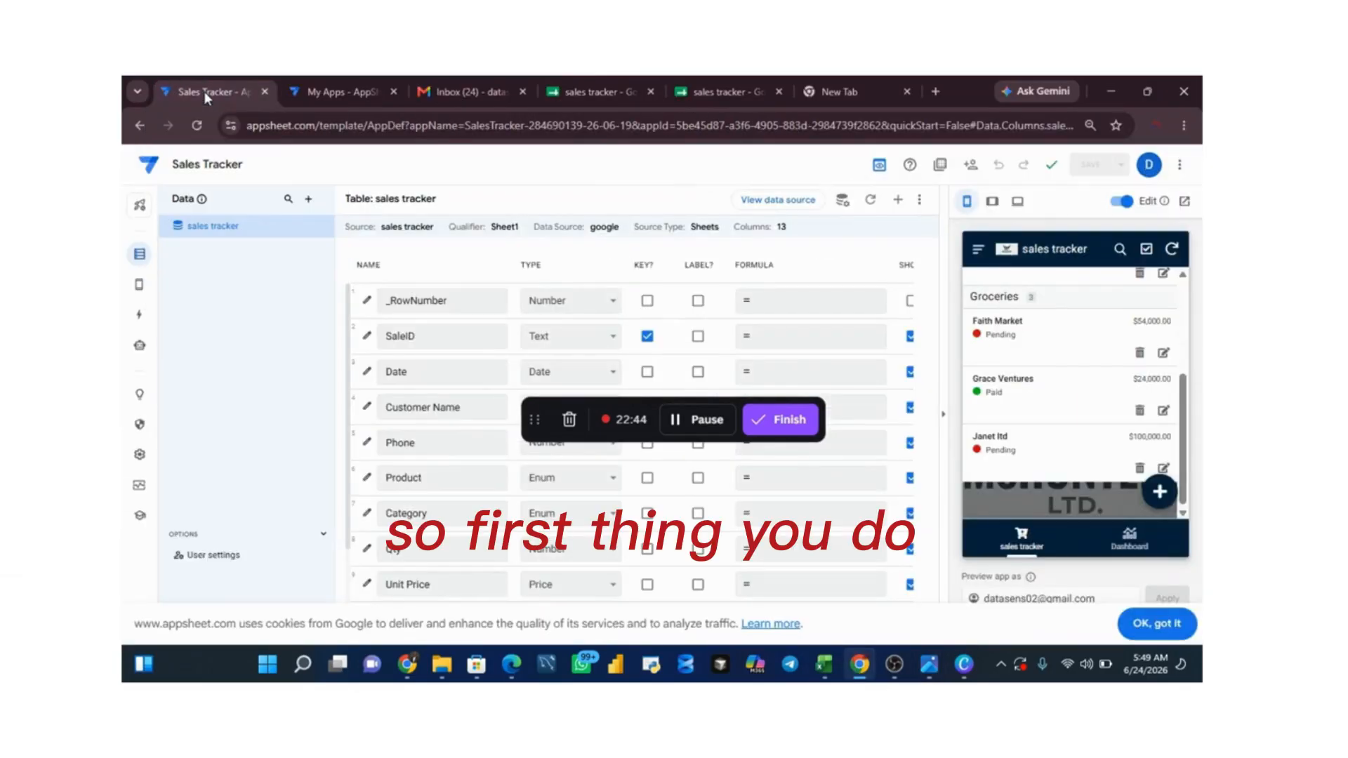
pyautogui.click(322, 91)
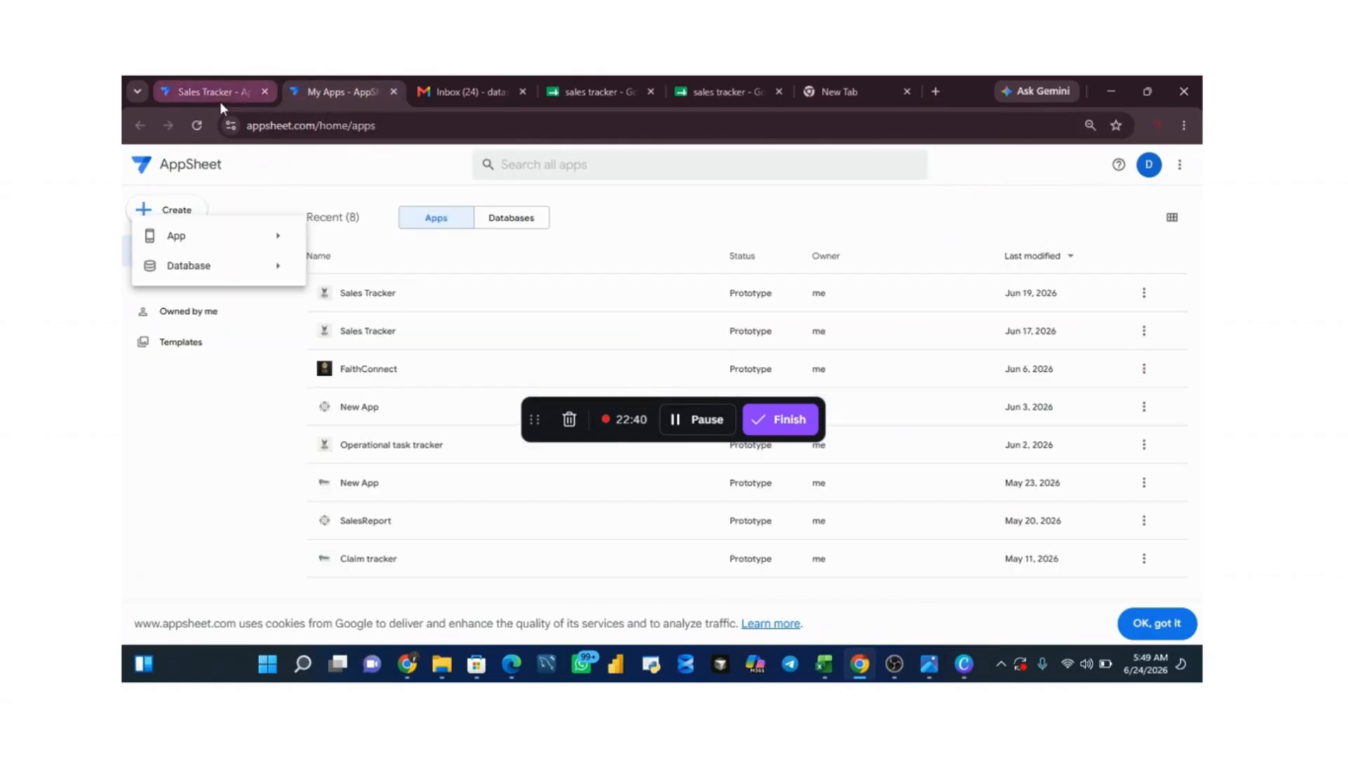
pyautogui.click(220, 84)
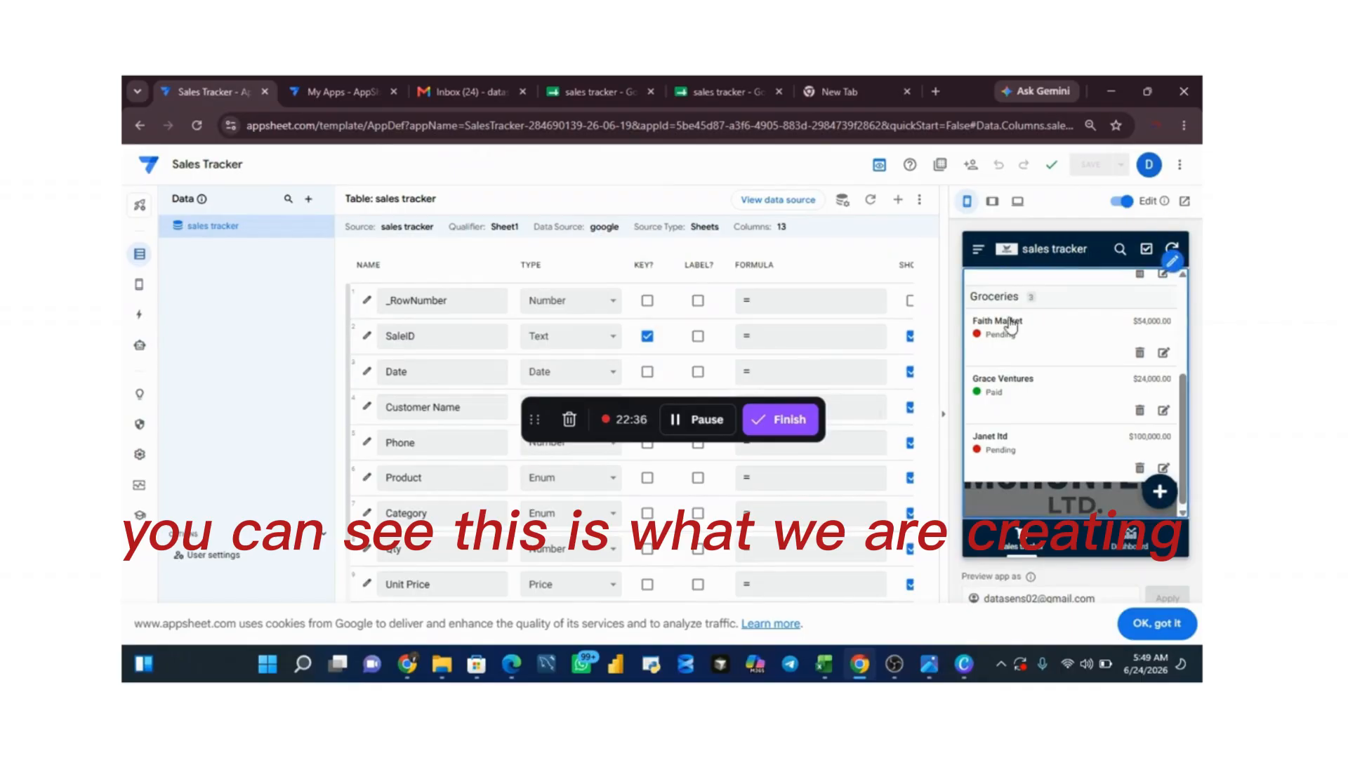
pyautogui.click(318, 93)
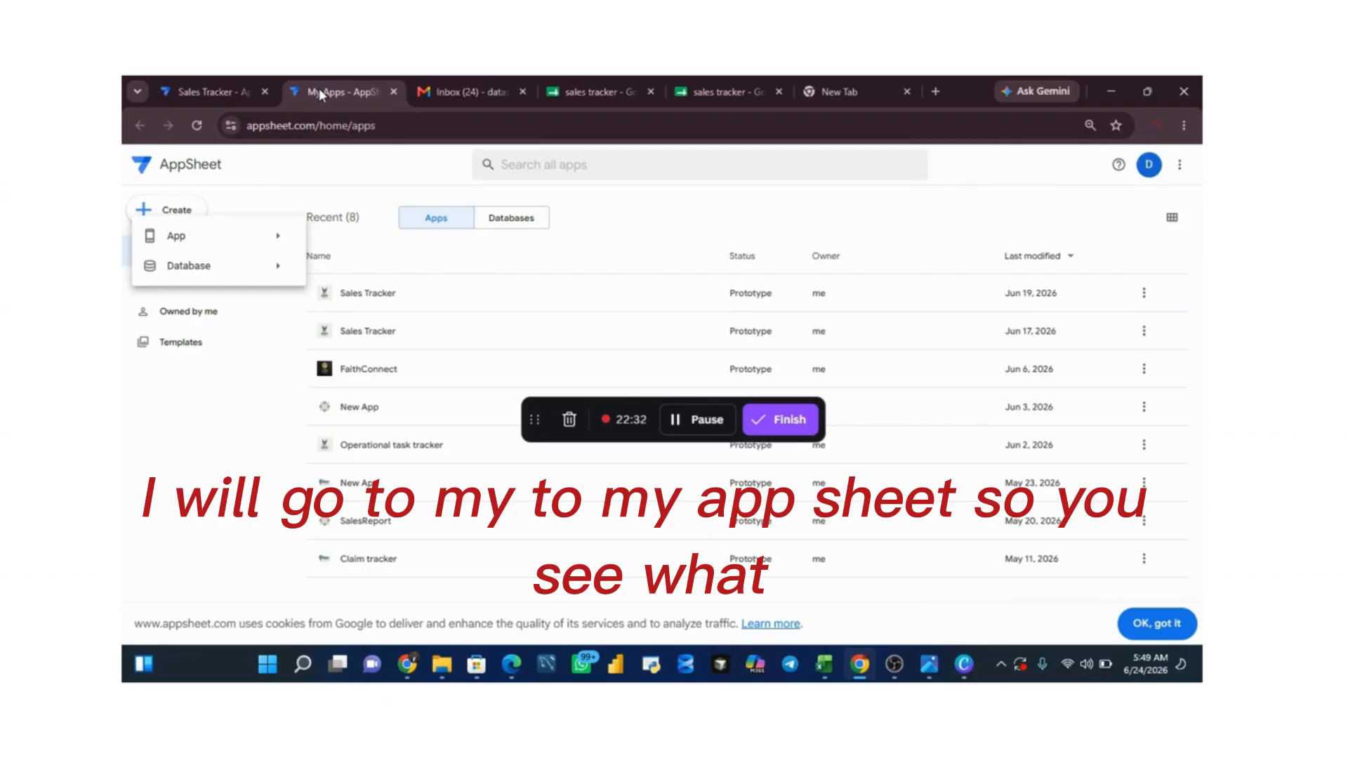
pyautogui.click(146, 159)
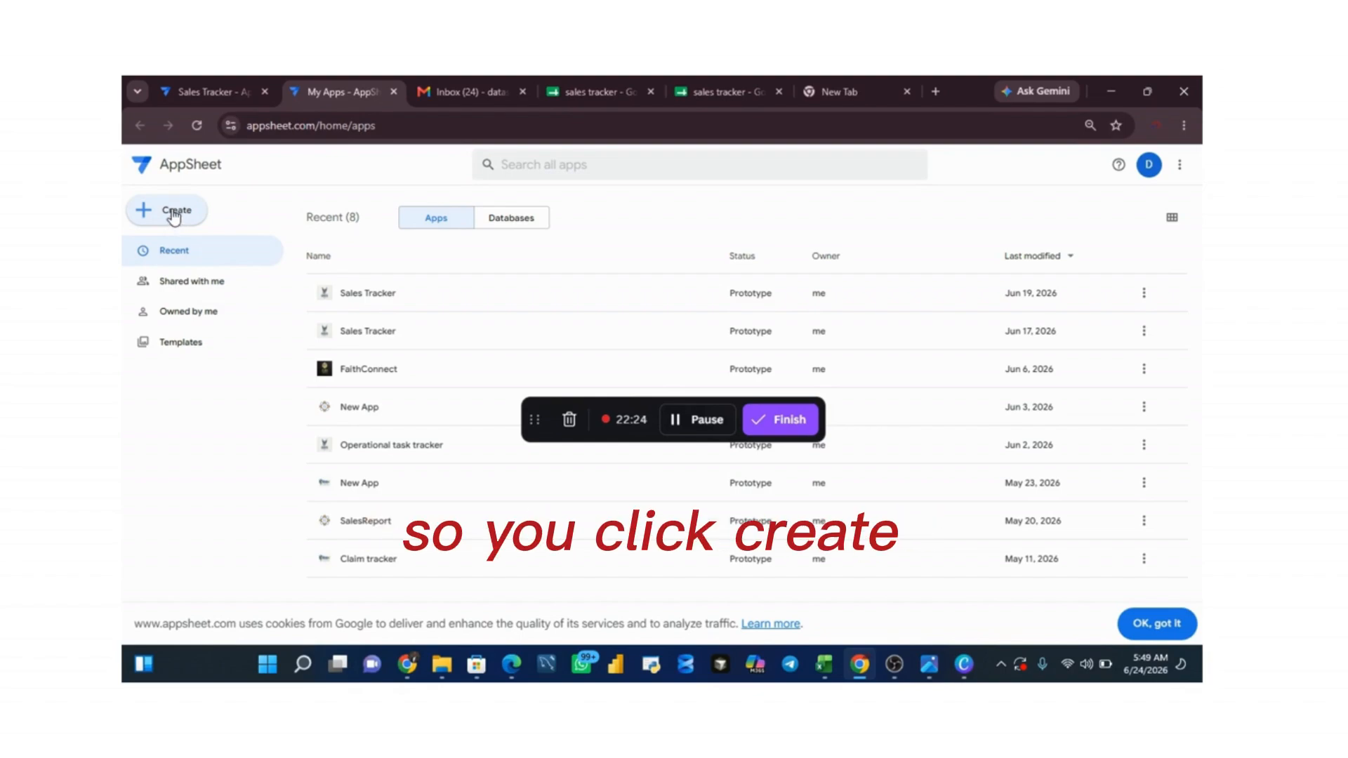
# Step: Start creating a new AppSheet app based on existing data
pyautogui.click(174, 214)
pyautogui.moveTo(182, 238)
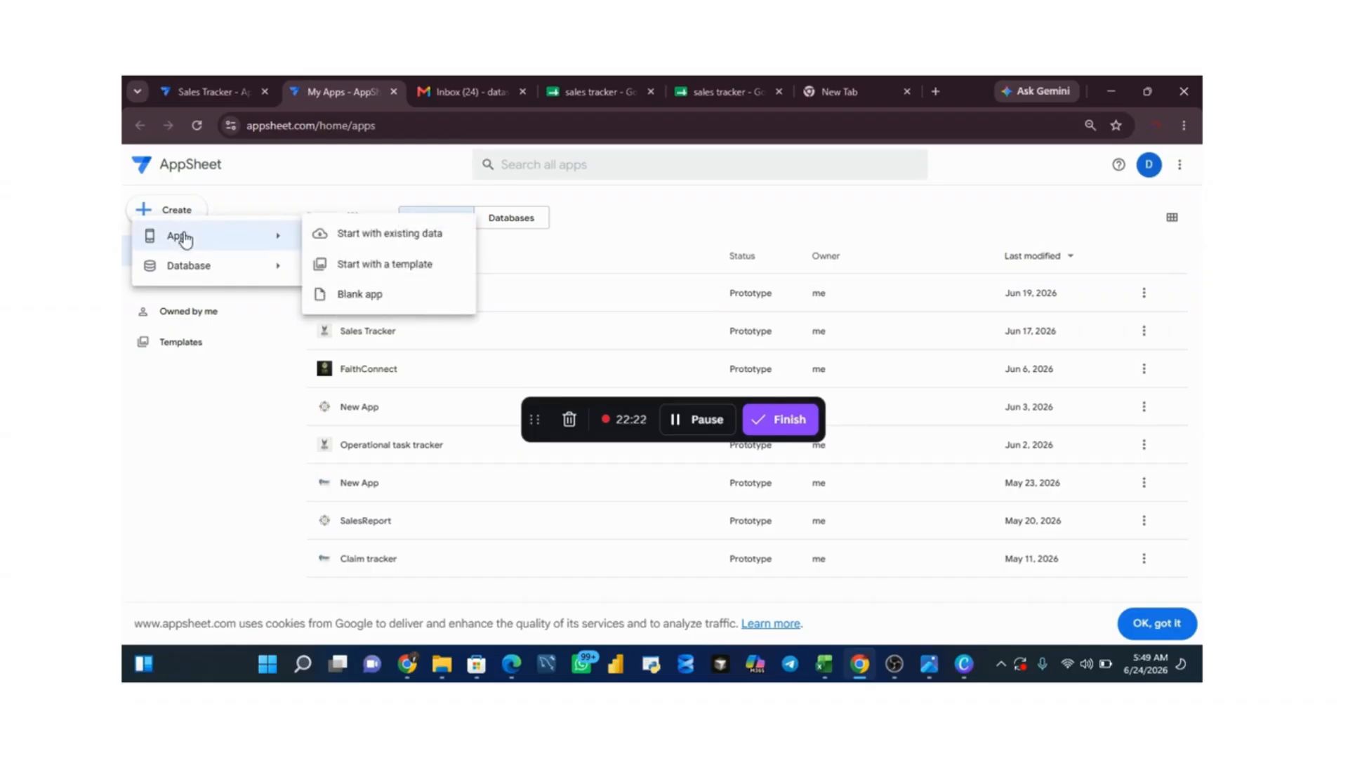
pyautogui.click(386, 239)
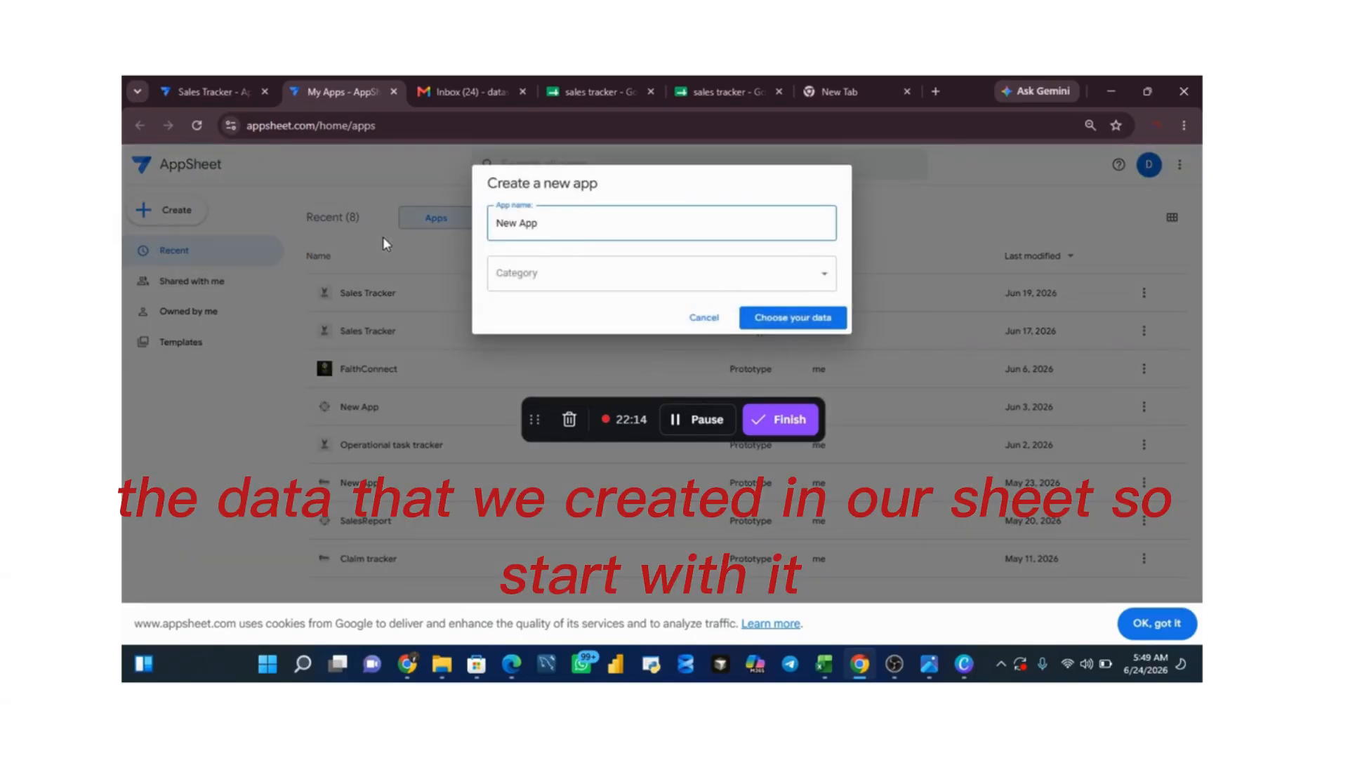
# Step: Name the new app "Sales Manager" and set its category to Sales & CRM
pyautogui.press('BackSpace')
pyautogui.press('BackSpace')
pyautogui.press('BackSpace')
pyautogui.press('BackSpace')
pyautogui.press('BackSpace')
pyautogui.press('BackSpace')
pyautogui.press('BackSpace')
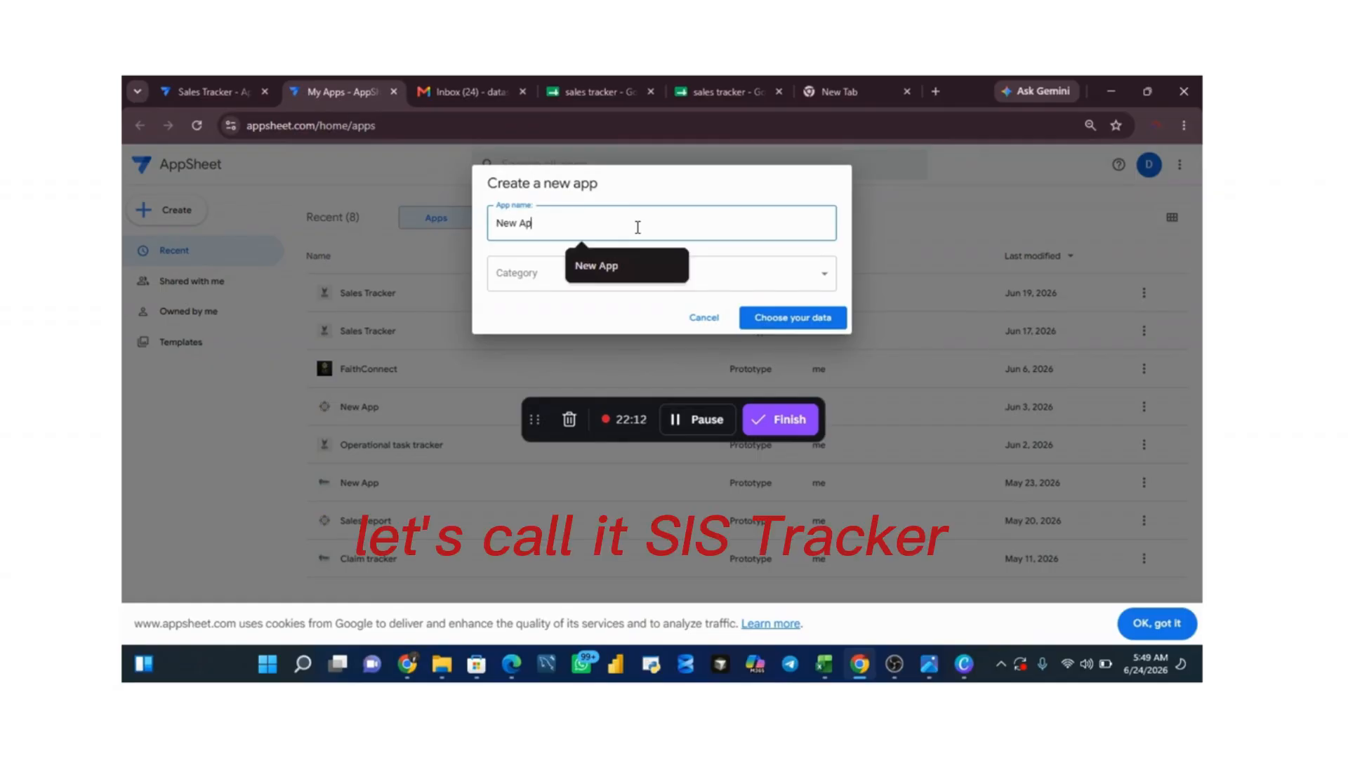
pyautogui.write('Dles')
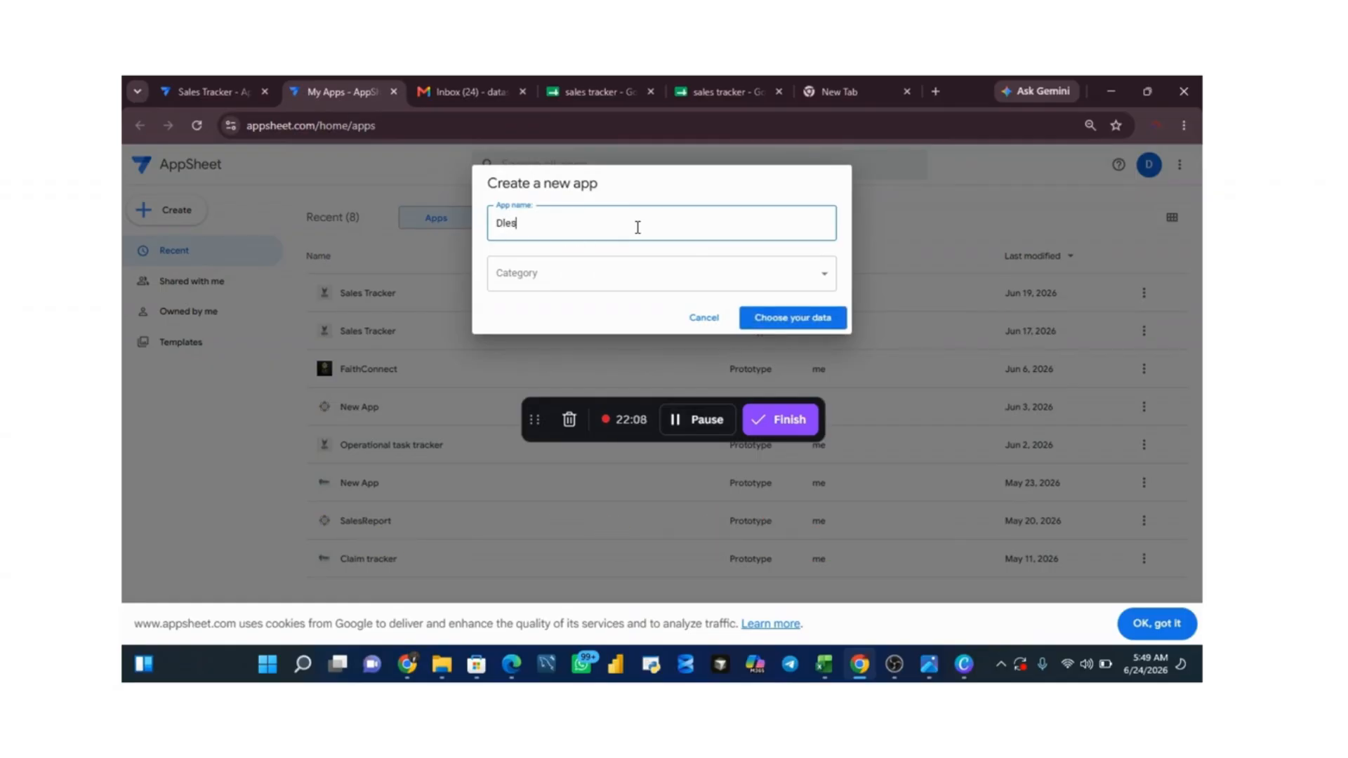
pyautogui.press('BackSpace')
pyautogui.press('BackSpace')
pyautogui.press('BackSpace')
pyautogui.press('BackSpace')
pyautogui.write('D')
pyautogui.write('ale')
pyautogui.write('s')
pyautogui.press('BackSpace')
pyautogui.press('BackSpace')
pyautogui.press('BackSpace')
pyautogui.press('BackSpace')
pyautogui.press('BackSpace')
pyautogui.write('S')
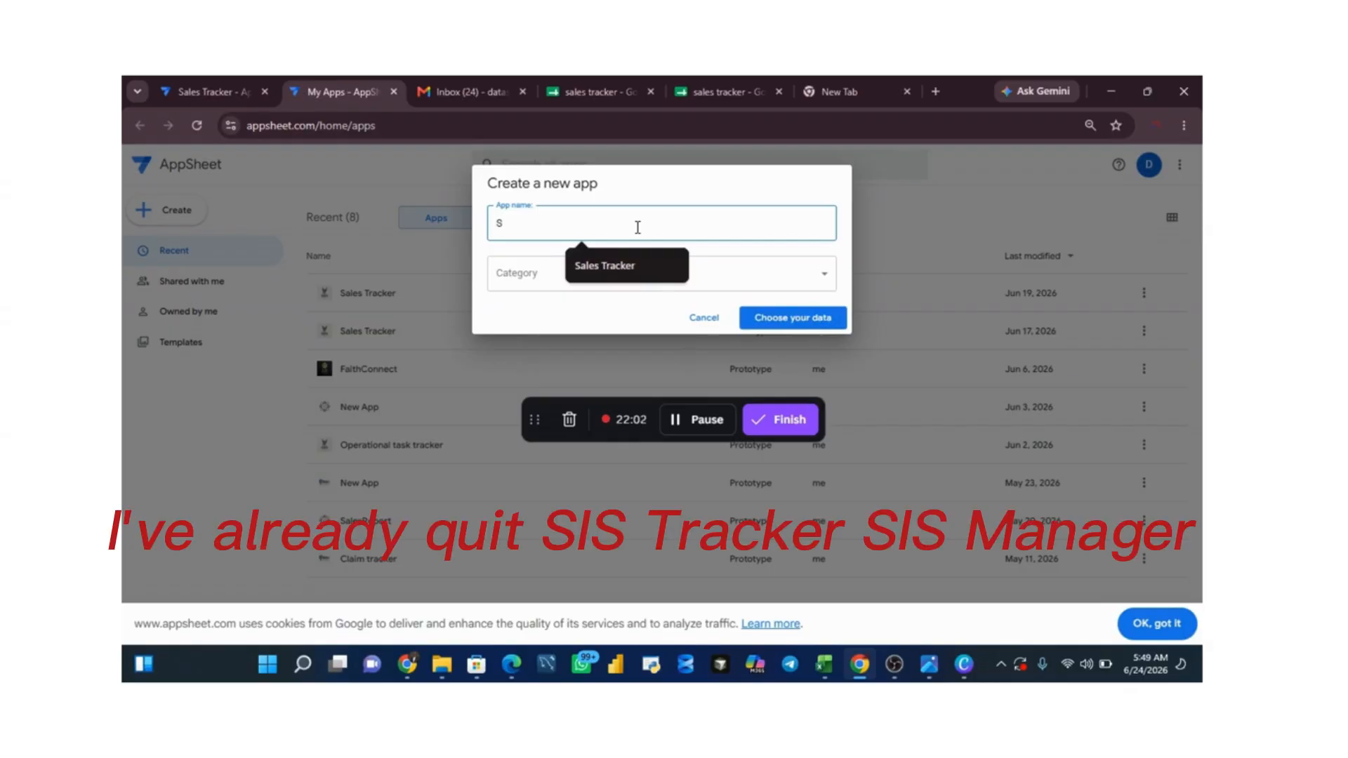
pyautogui.write('ales Manager')
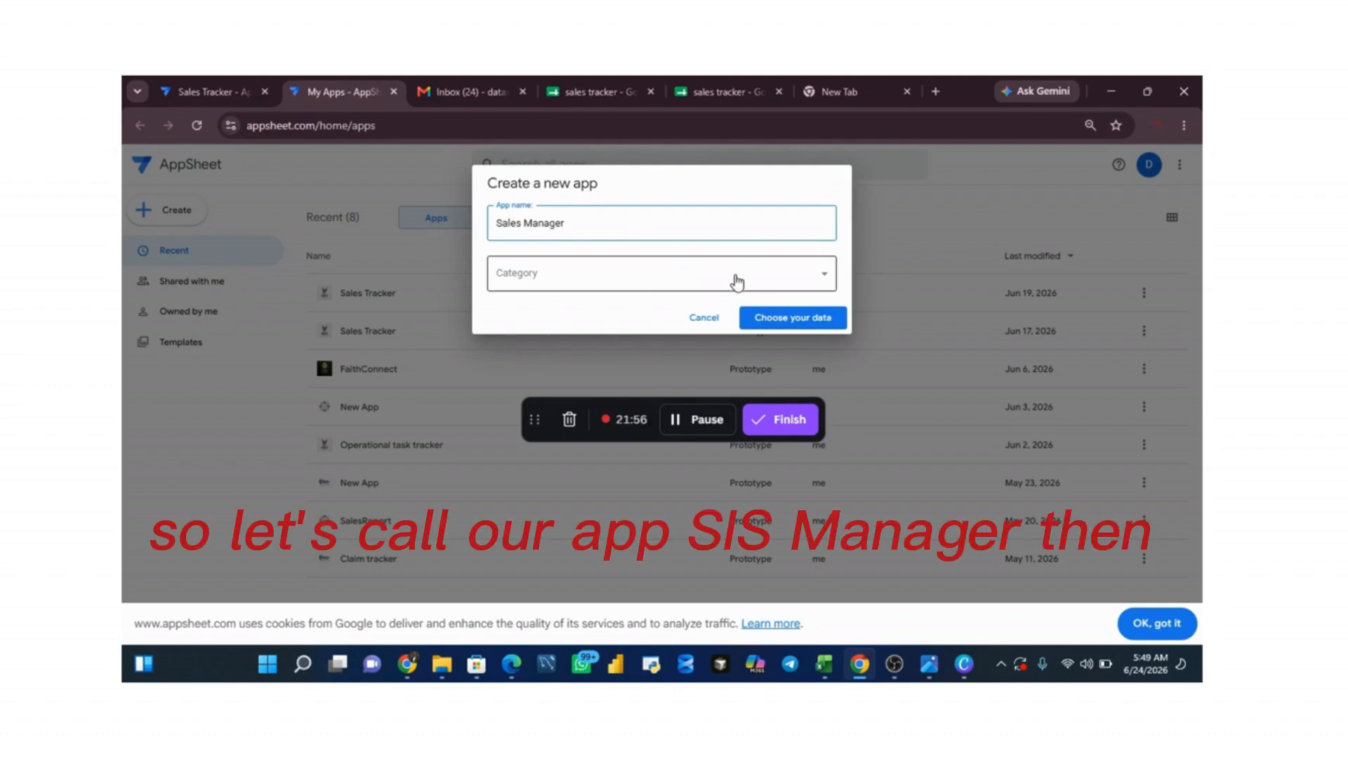
pyautogui.click(786, 293)
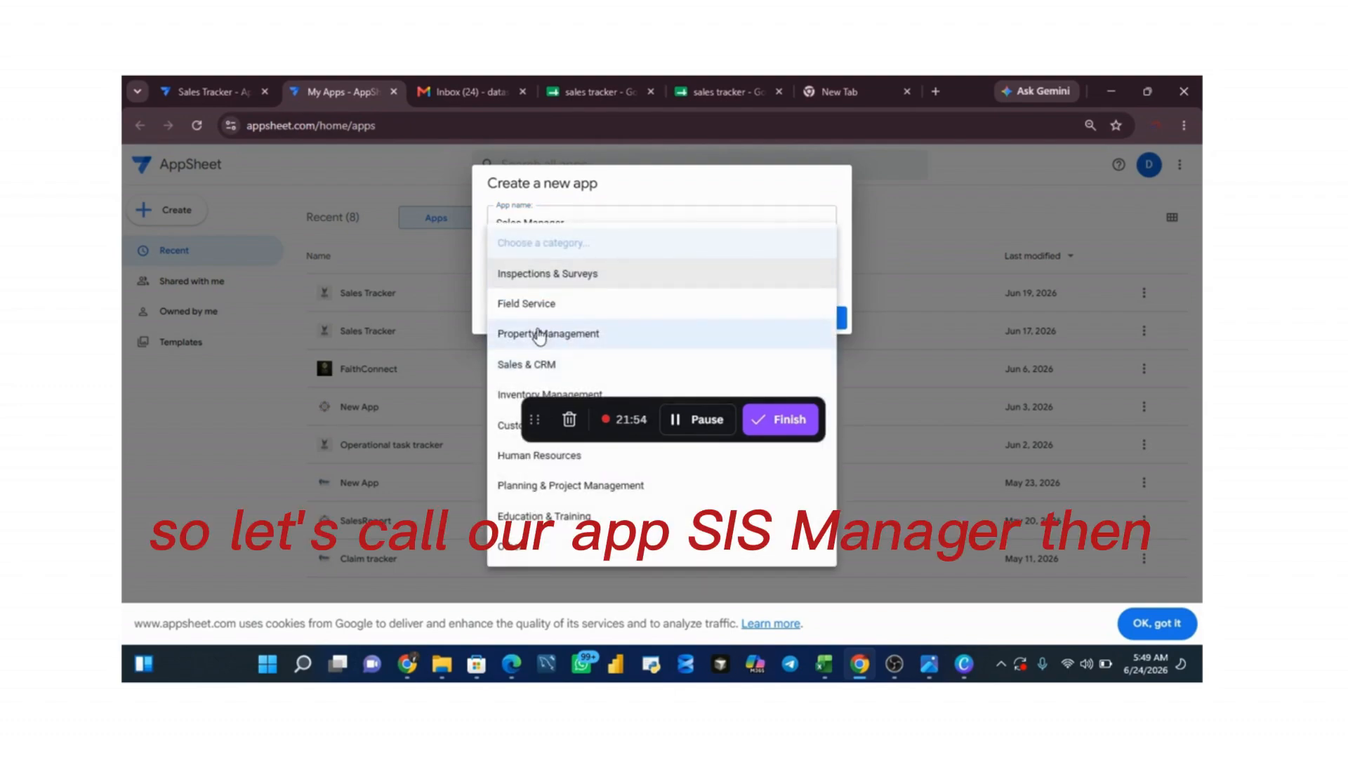
pyautogui.click(550, 365)
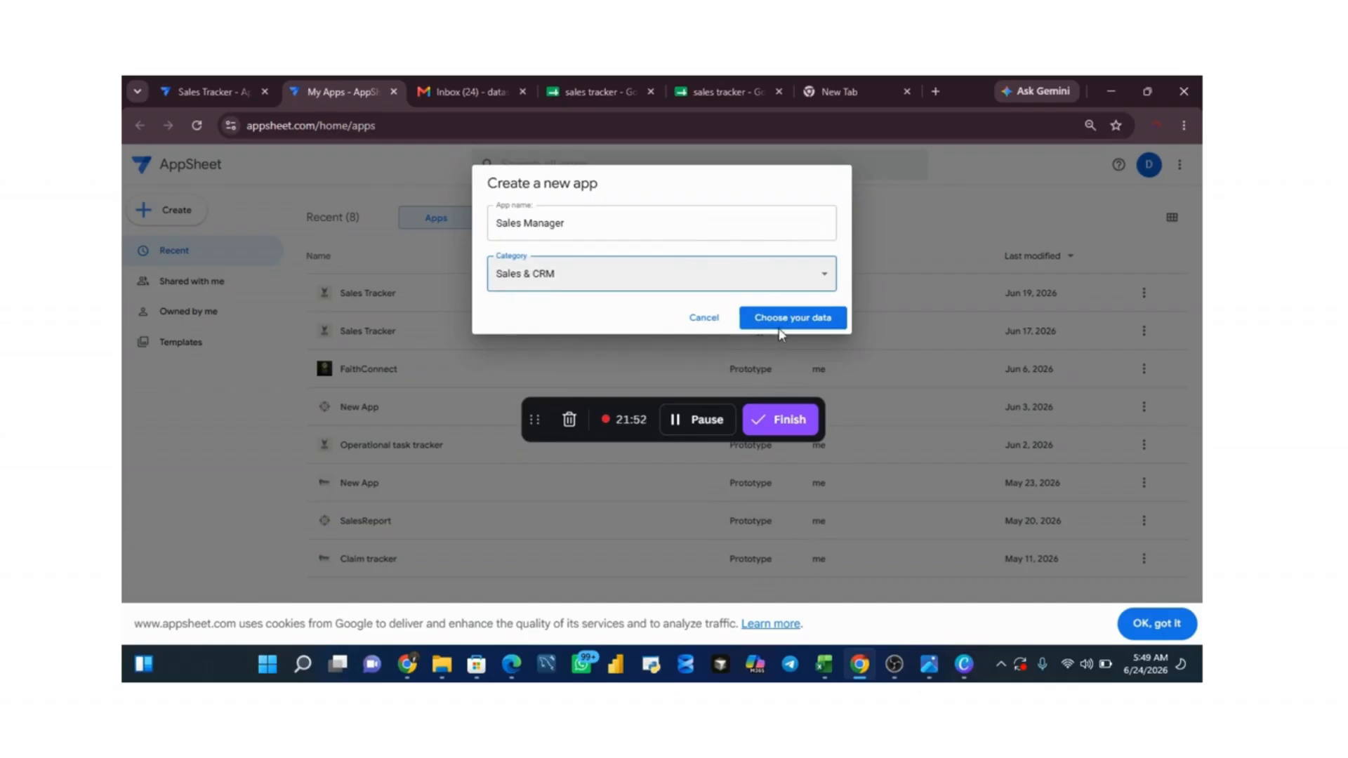
# Step: Choose Google Sheets as the data source and select the "sales tracker" file to generate the app
pyautogui.click(786, 320)
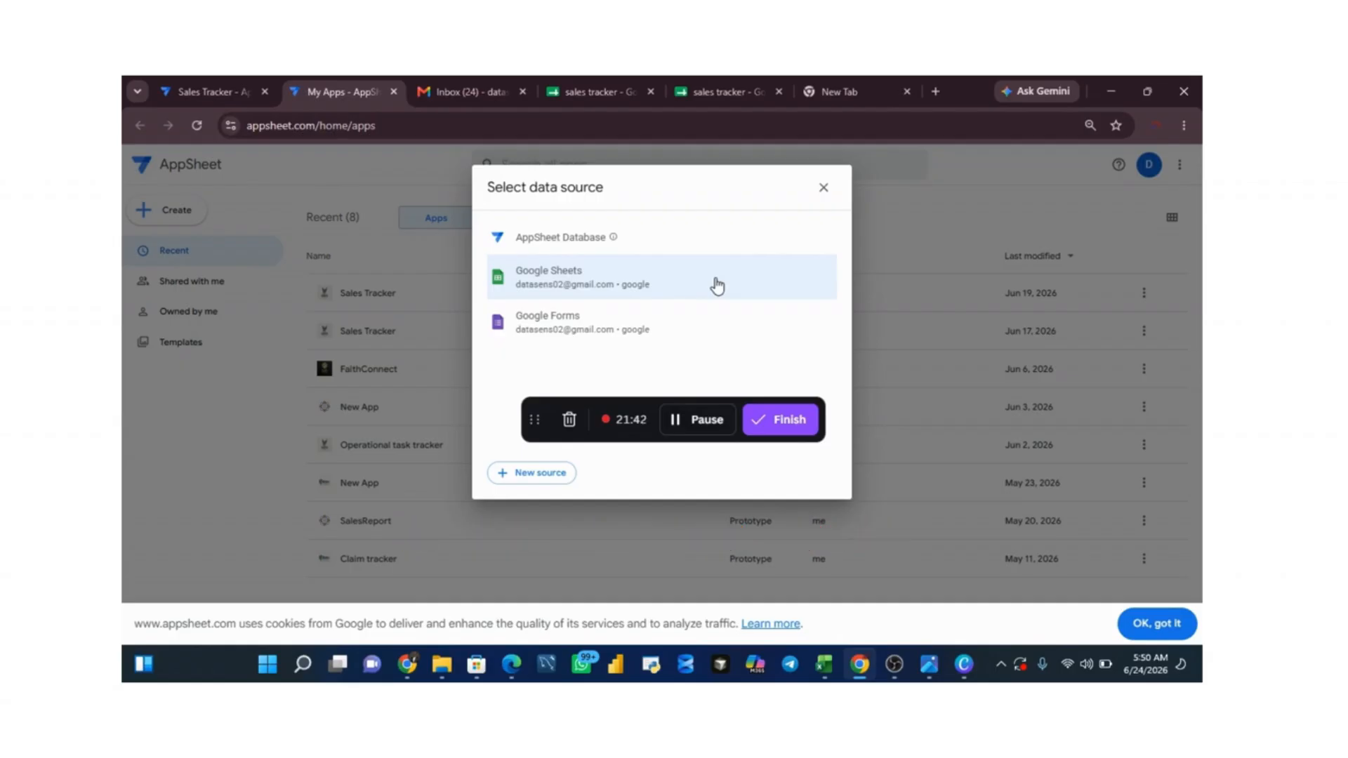
pyautogui.click(717, 285)
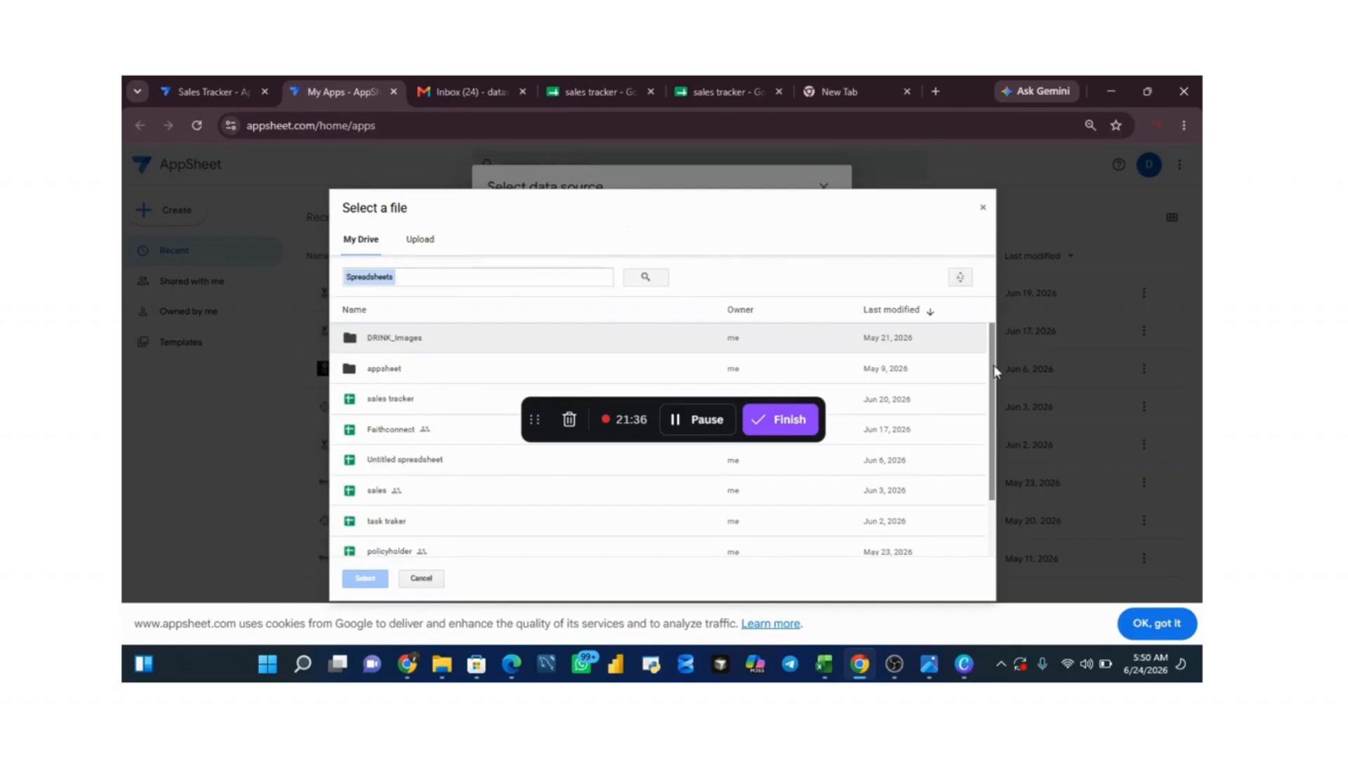
pyautogui.click(398, 407)
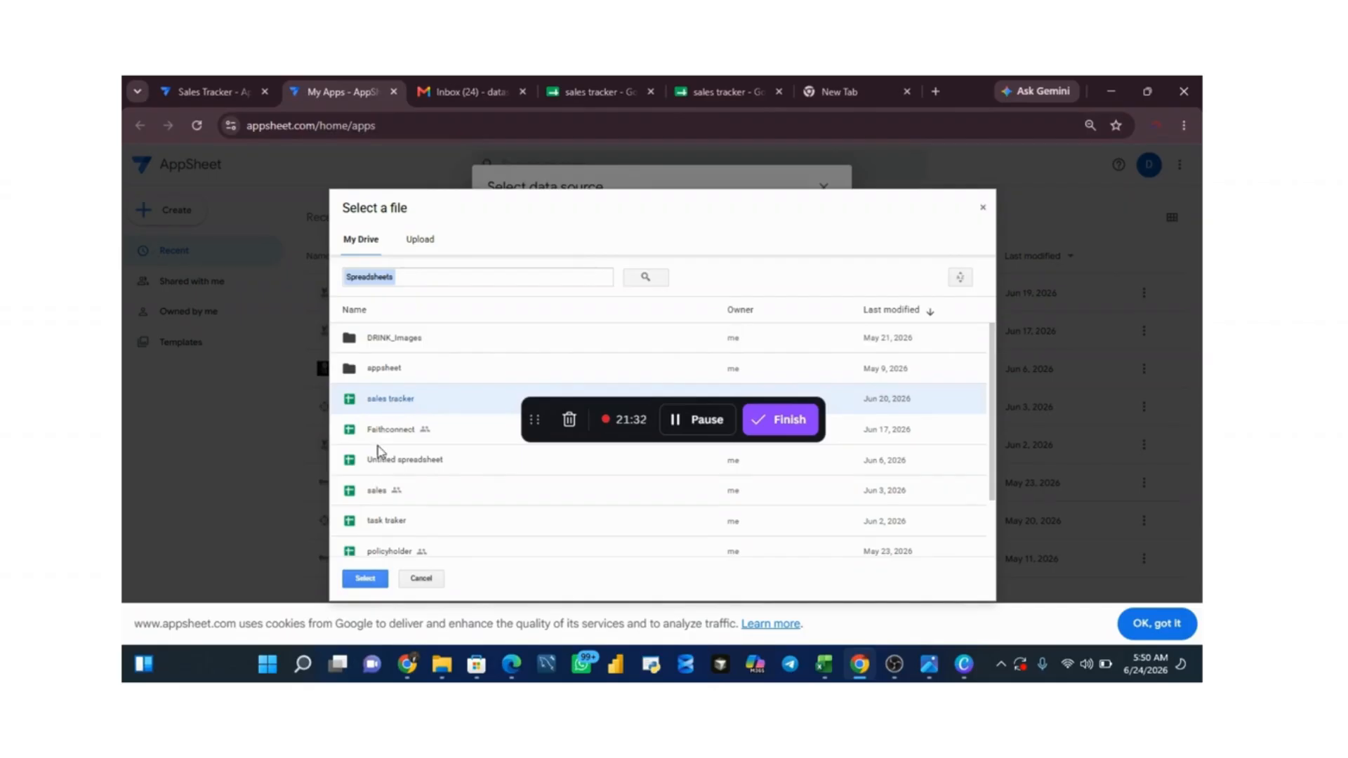
pyautogui.click(368, 584)
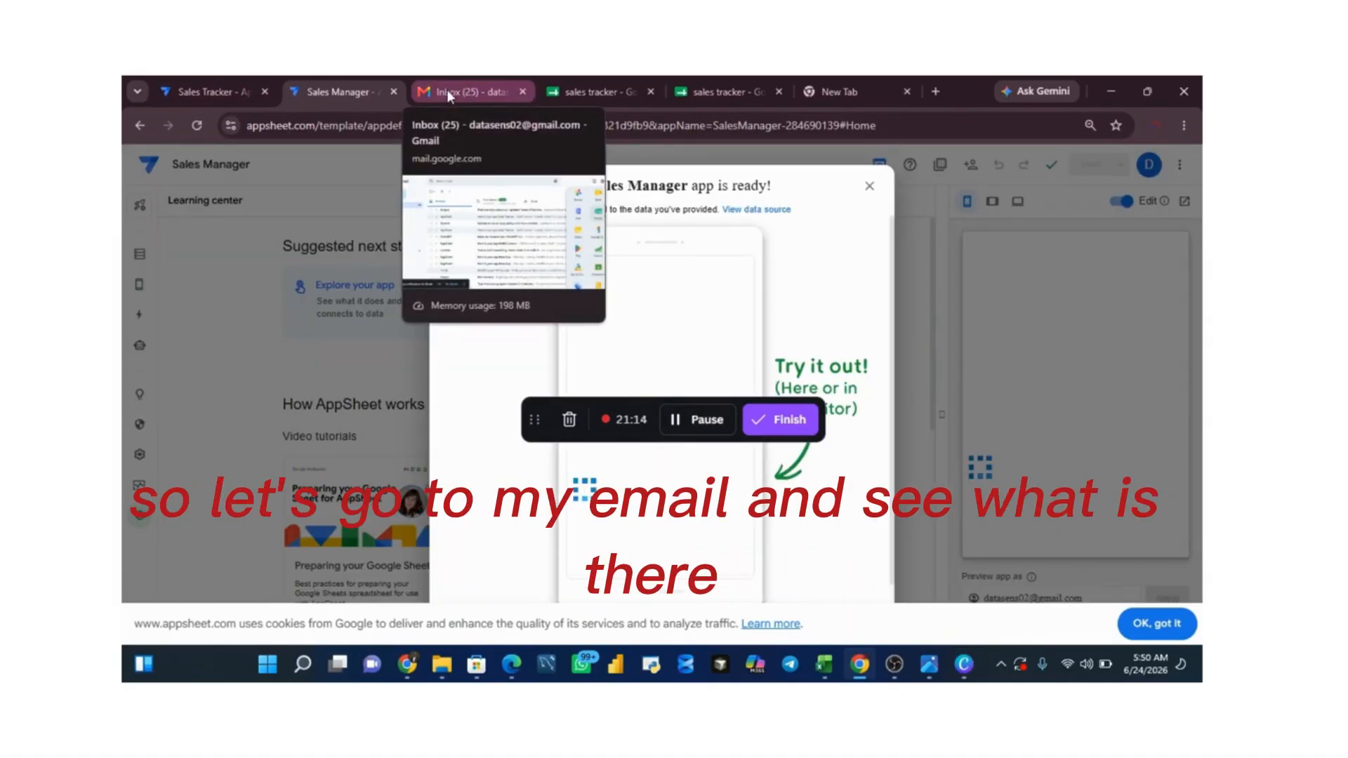
# Step: Open the AppSheet email about the Sales Manager app in the Gmail inbox and read it
pyautogui.click(446, 90)
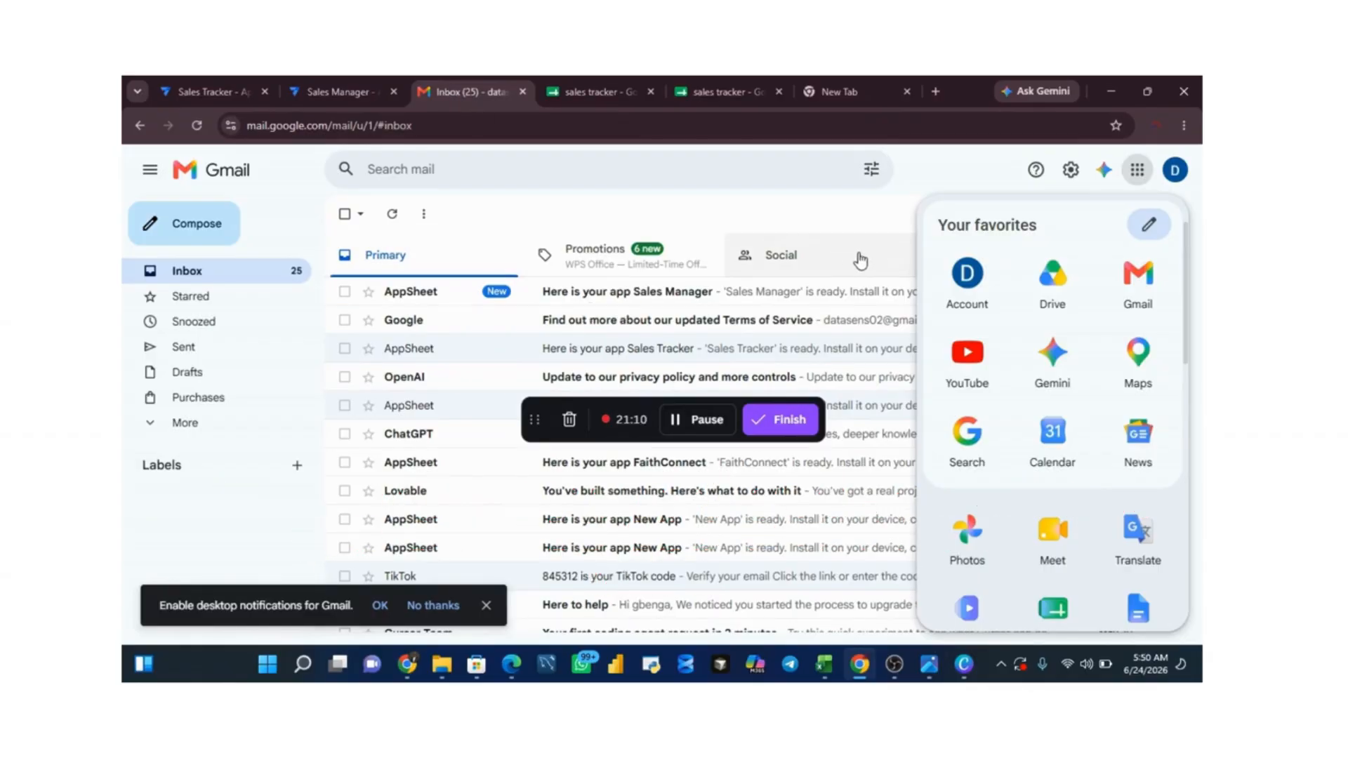
pyautogui.click(784, 304)
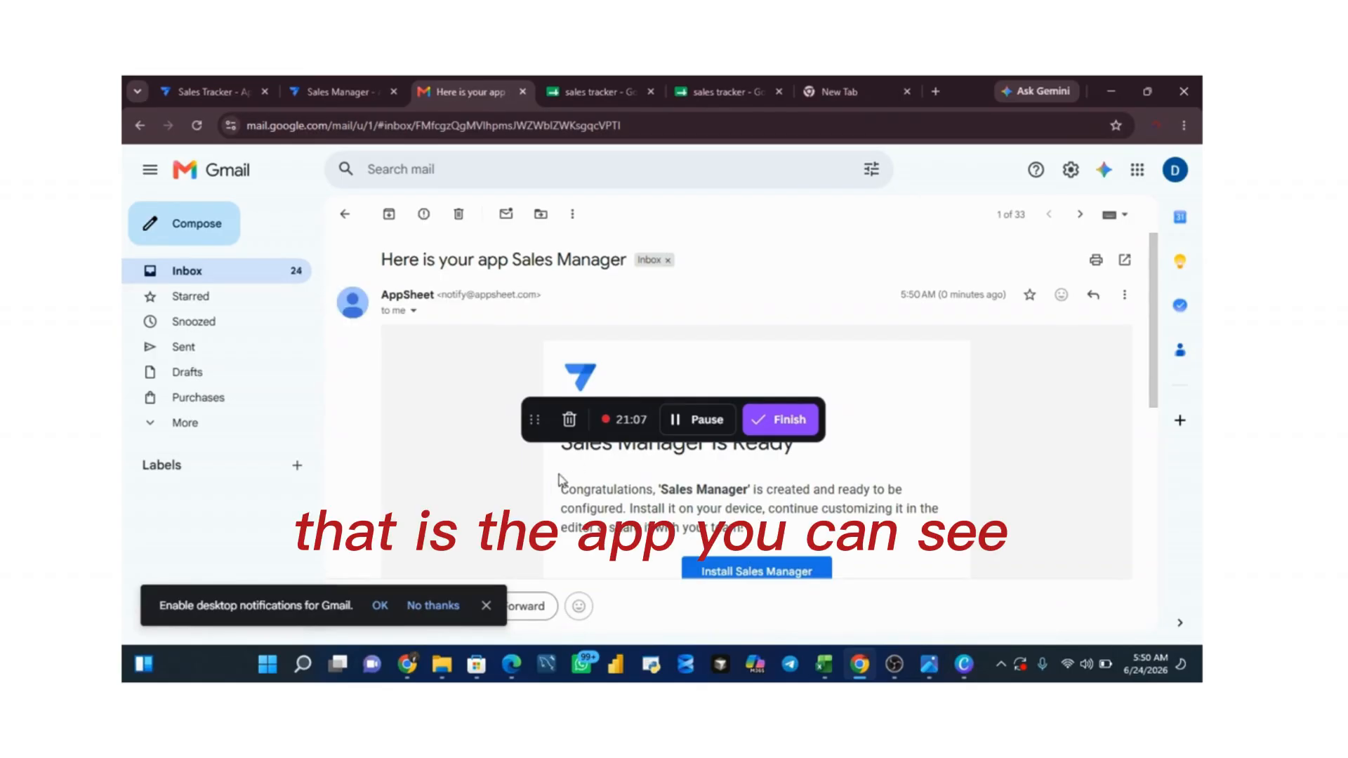
pyautogui.click(594, 409)
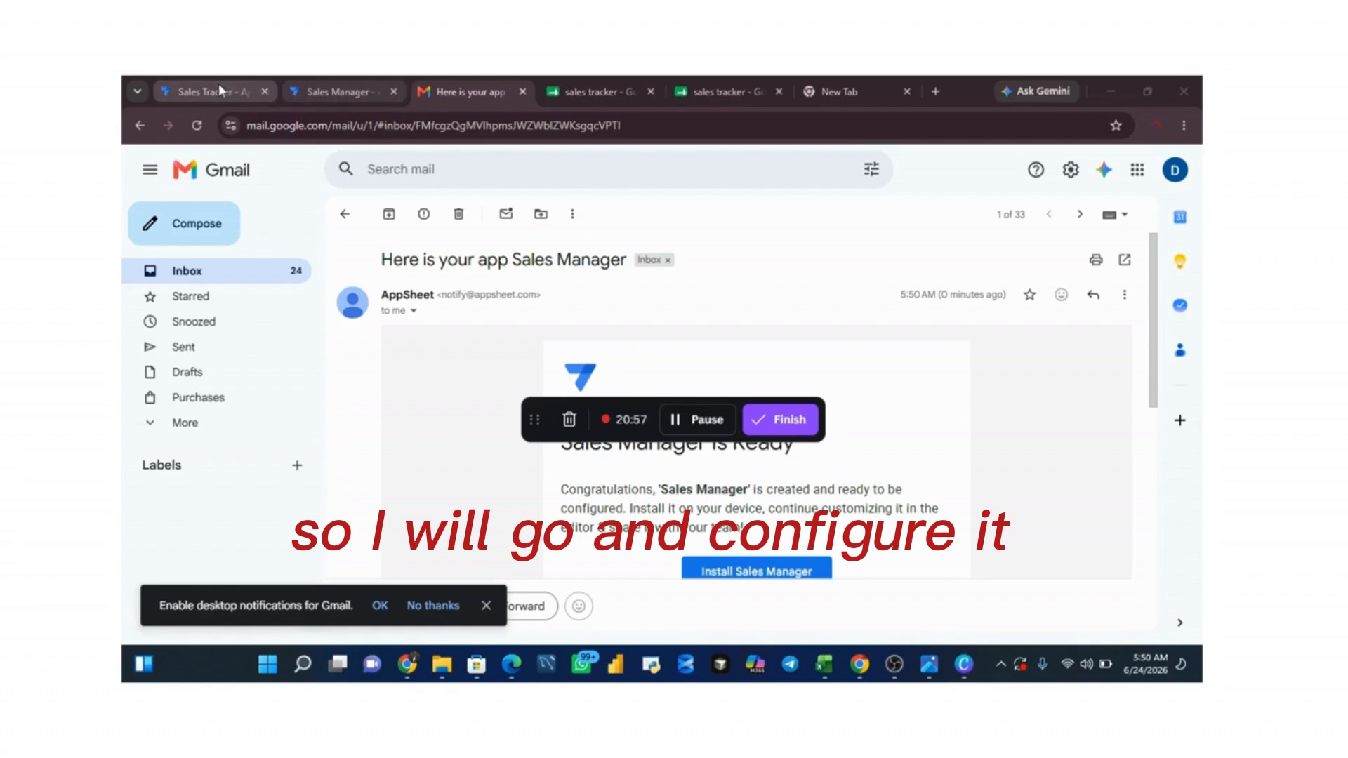
# Step: Return to the Sales Manager app editor and dismiss the notice saying the app is ready
pyautogui.click(199, 92)
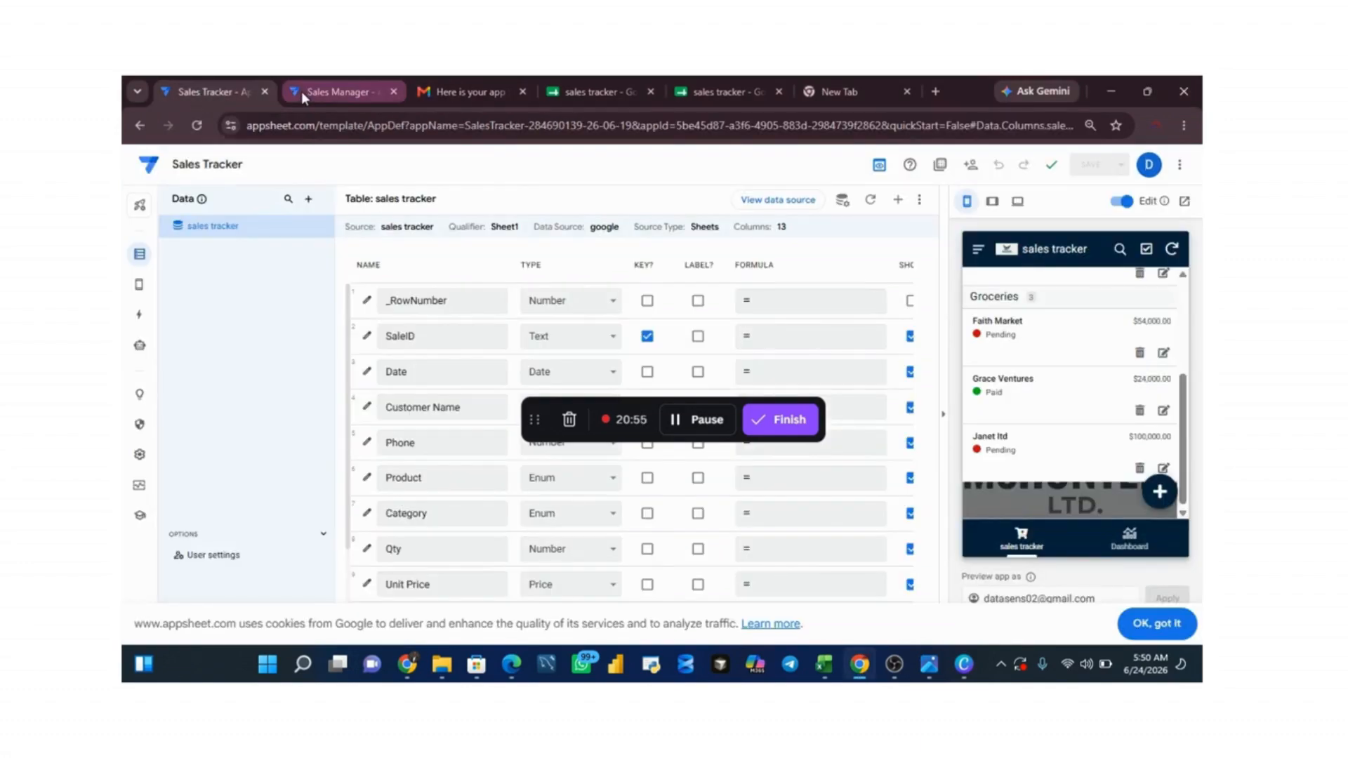
pyautogui.click(339, 95)
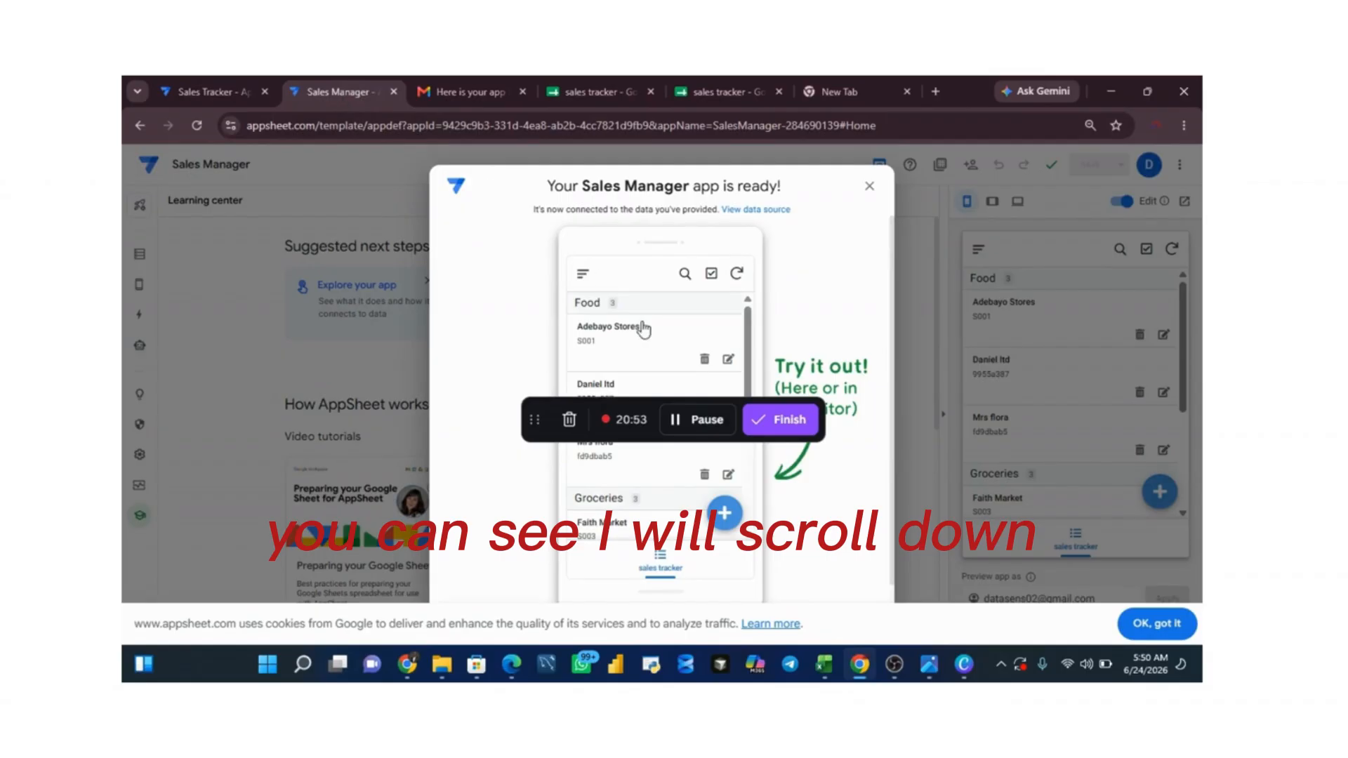
pyautogui.click(1182, 470)
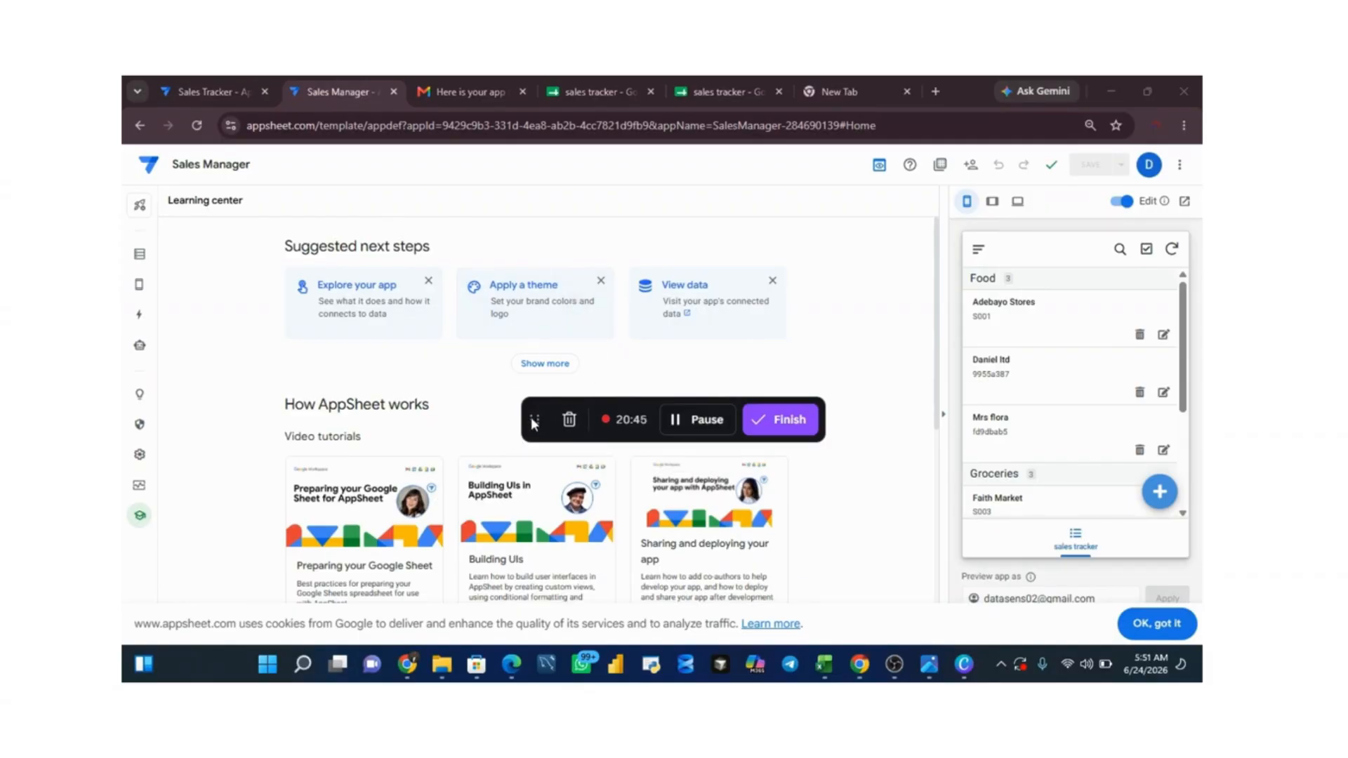
pyautogui.moveTo(532, 420); pyautogui.dragTo(242, 98)
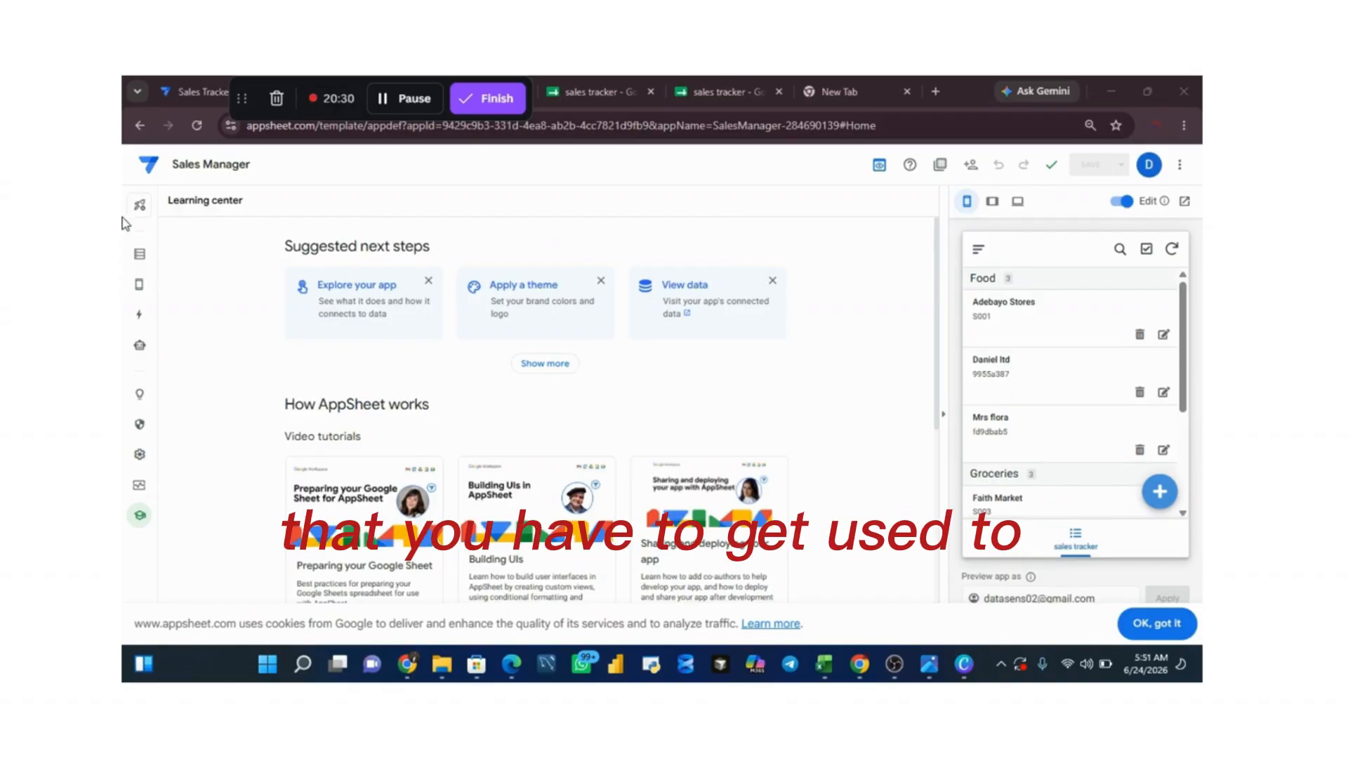
pyautogui.rightClick(138, 257)
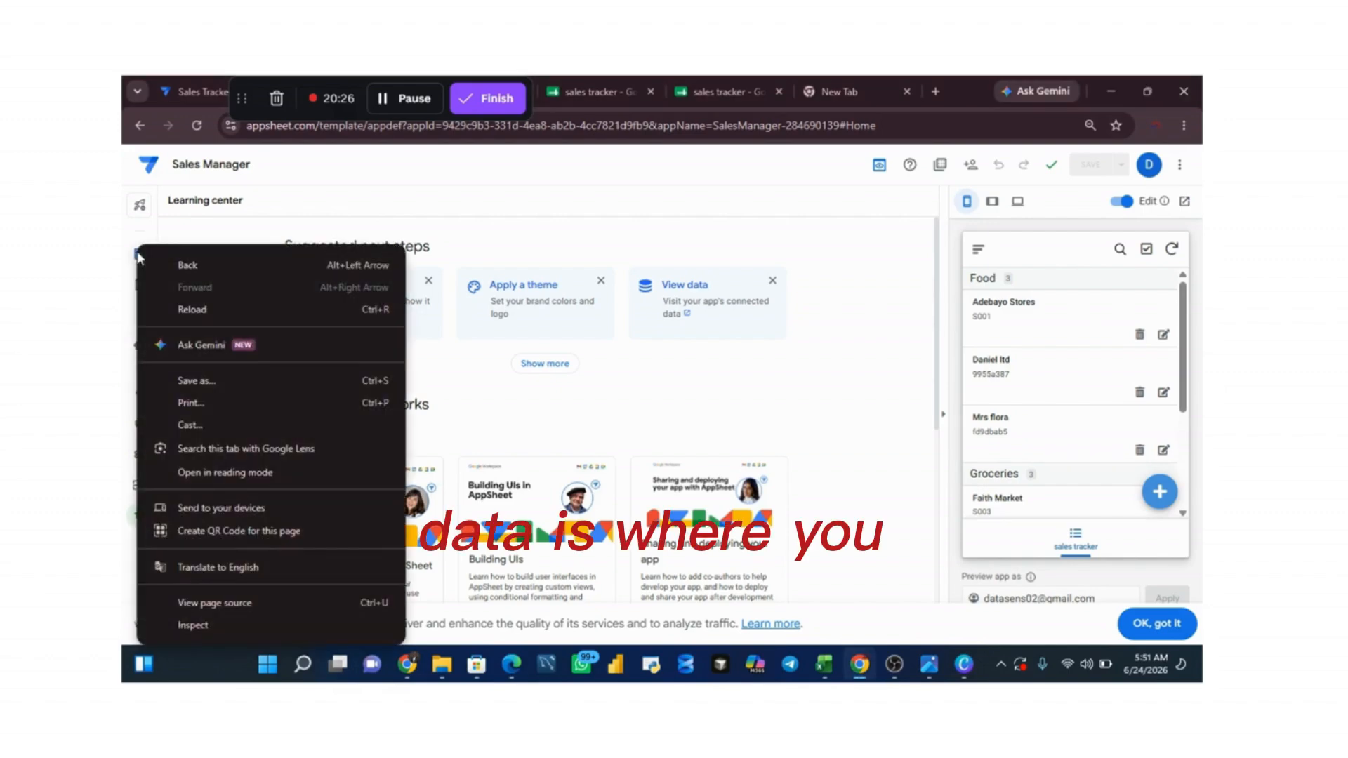
# Step: Open a new sales record form in the app preview and look through its fields down to Location
pyautogui.click(274, 226)
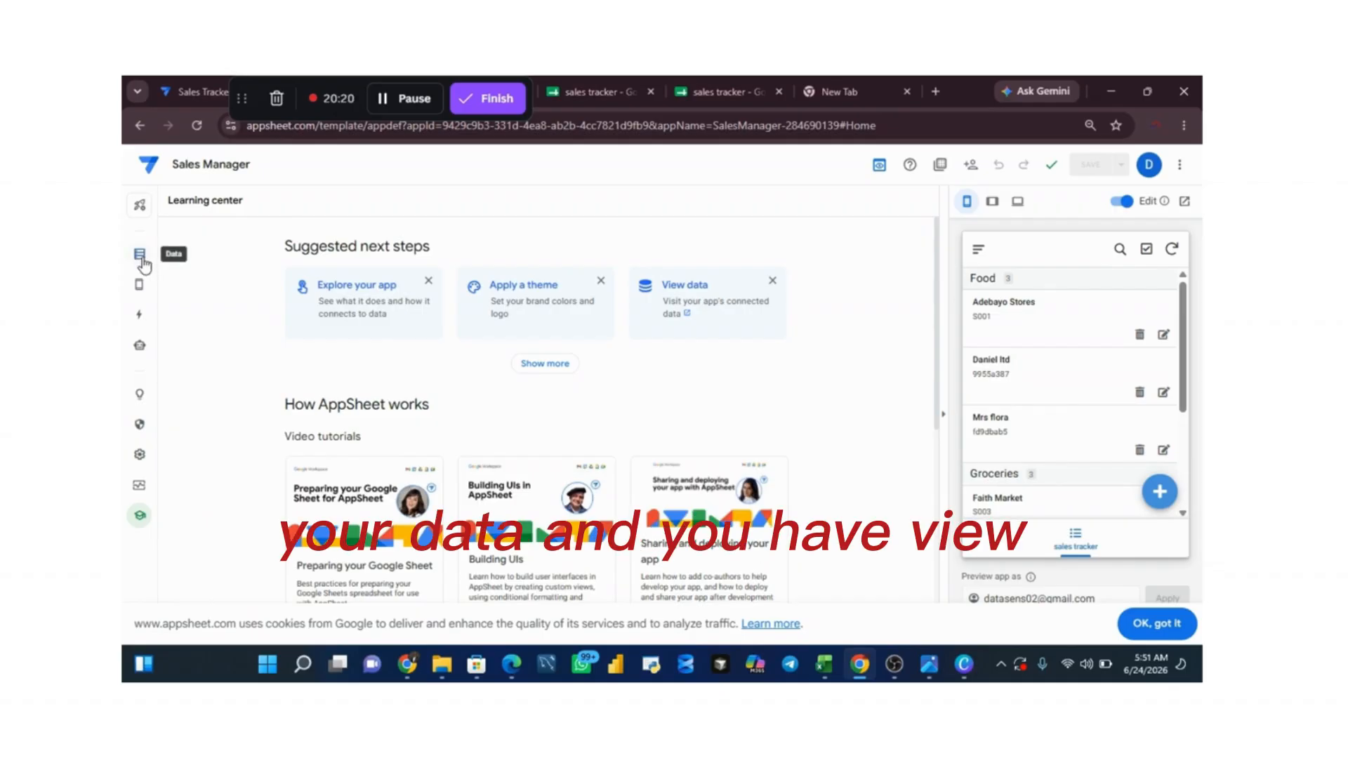
pyautogui.moveTo(140, 291)
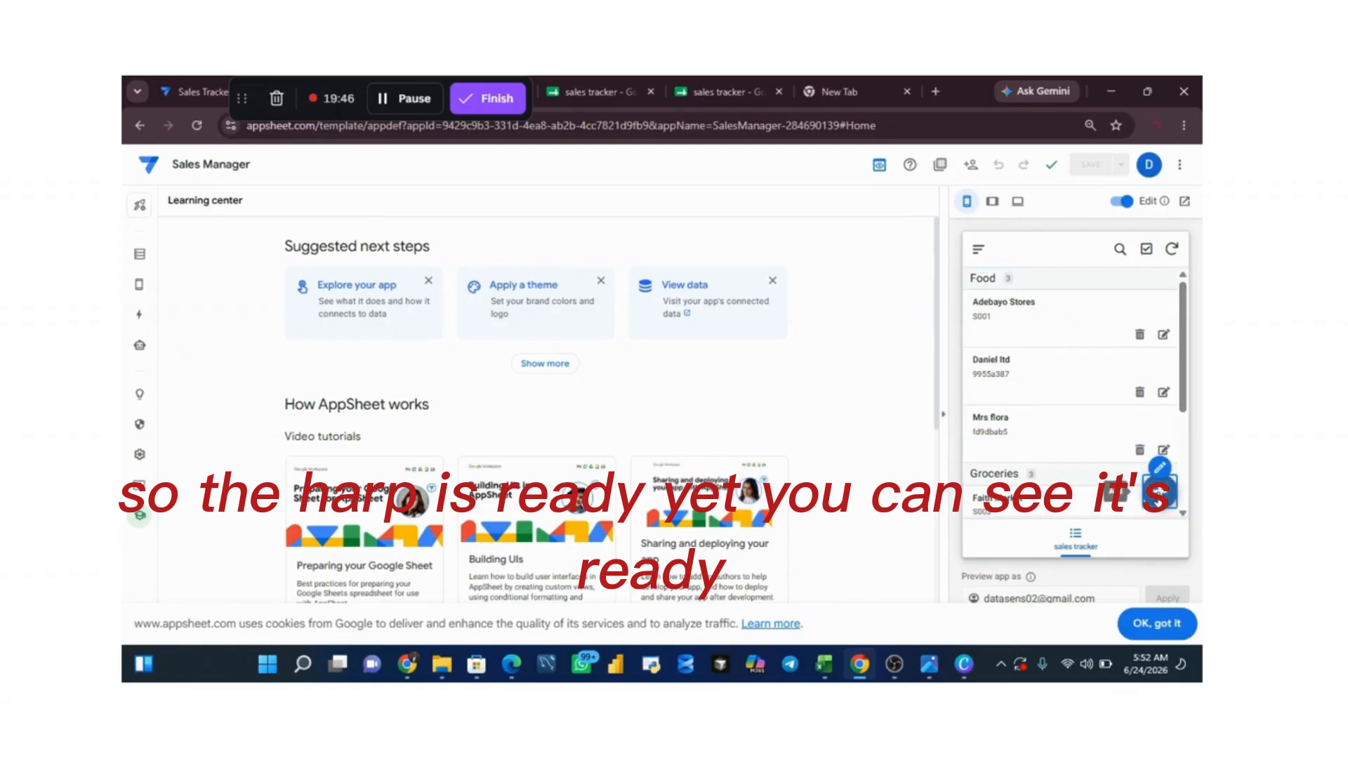
pyautogui.click(1159, 493)
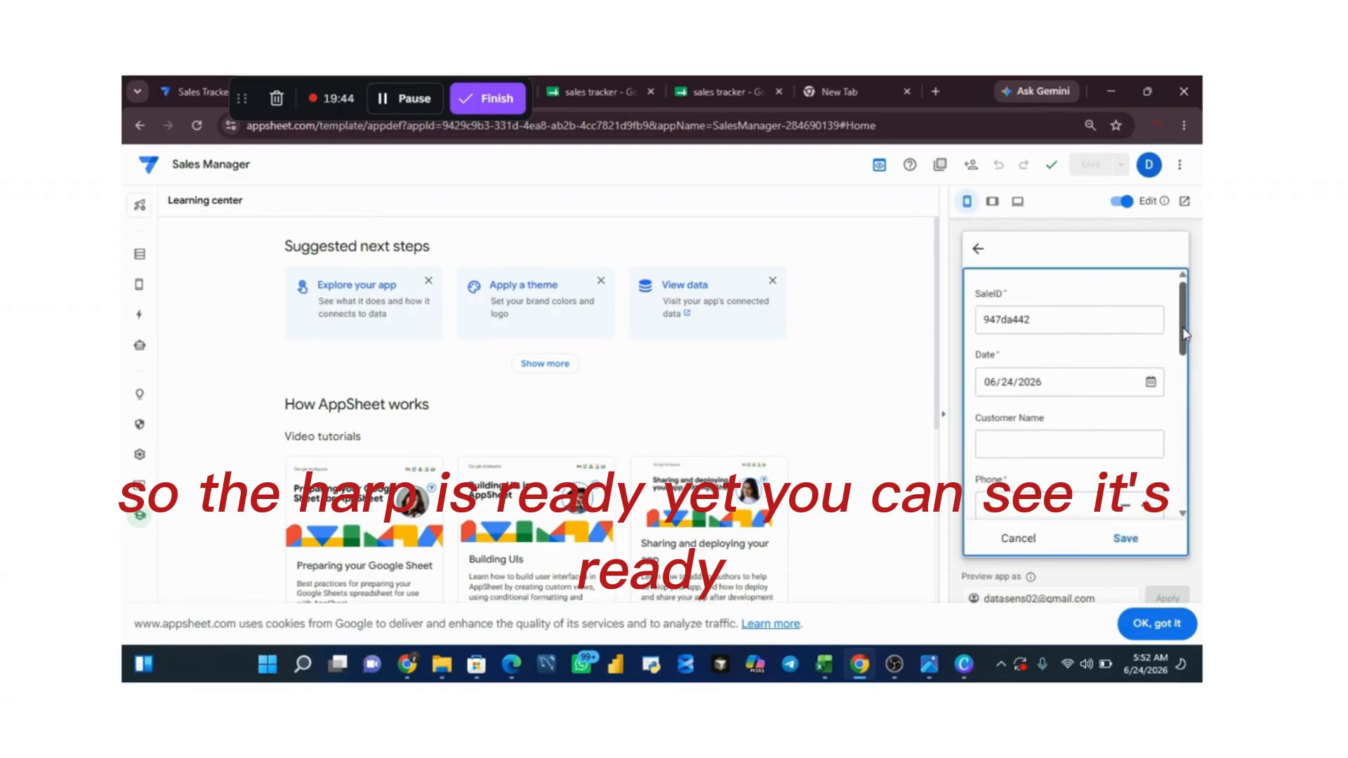
pyautogui.moveTo(1182, 338); pyautogui.dragTo(1168, 481)
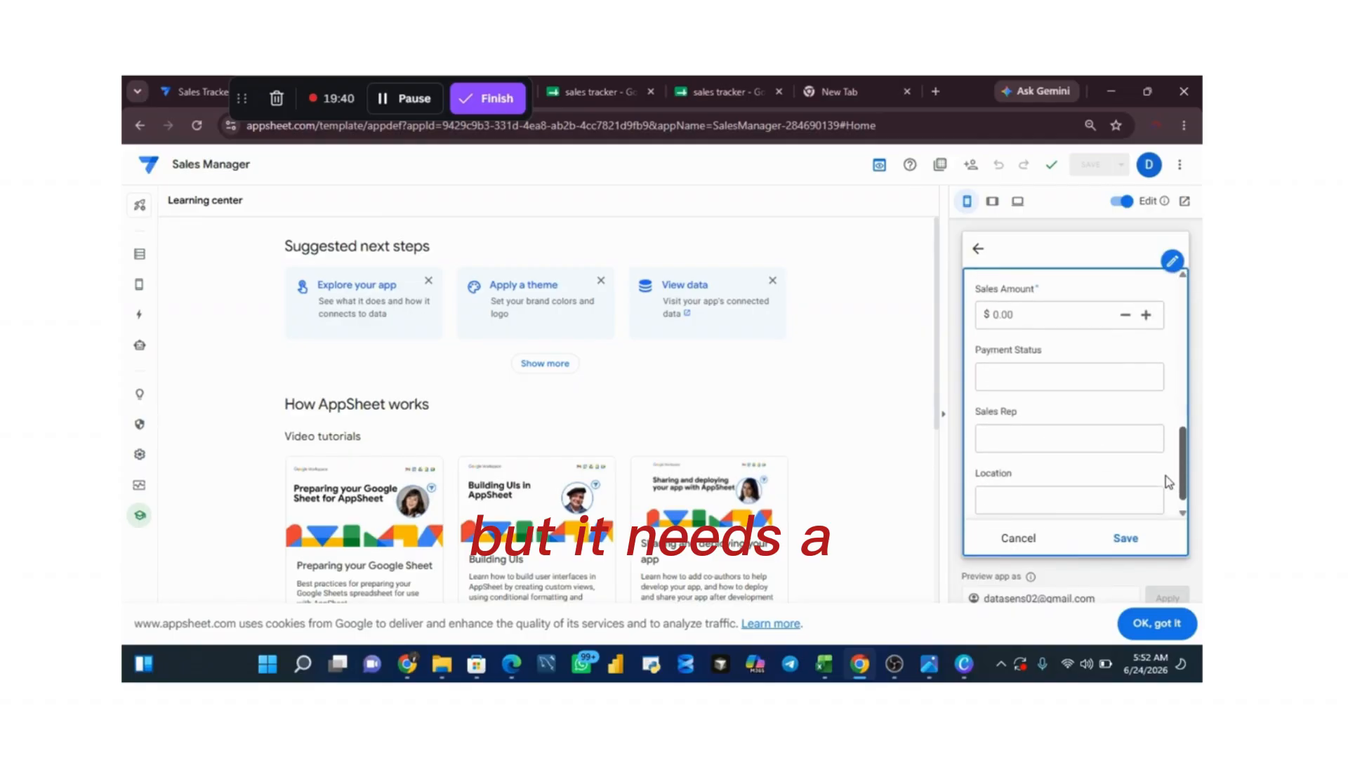
pyautogui.scroll(-1, 1167, 484)
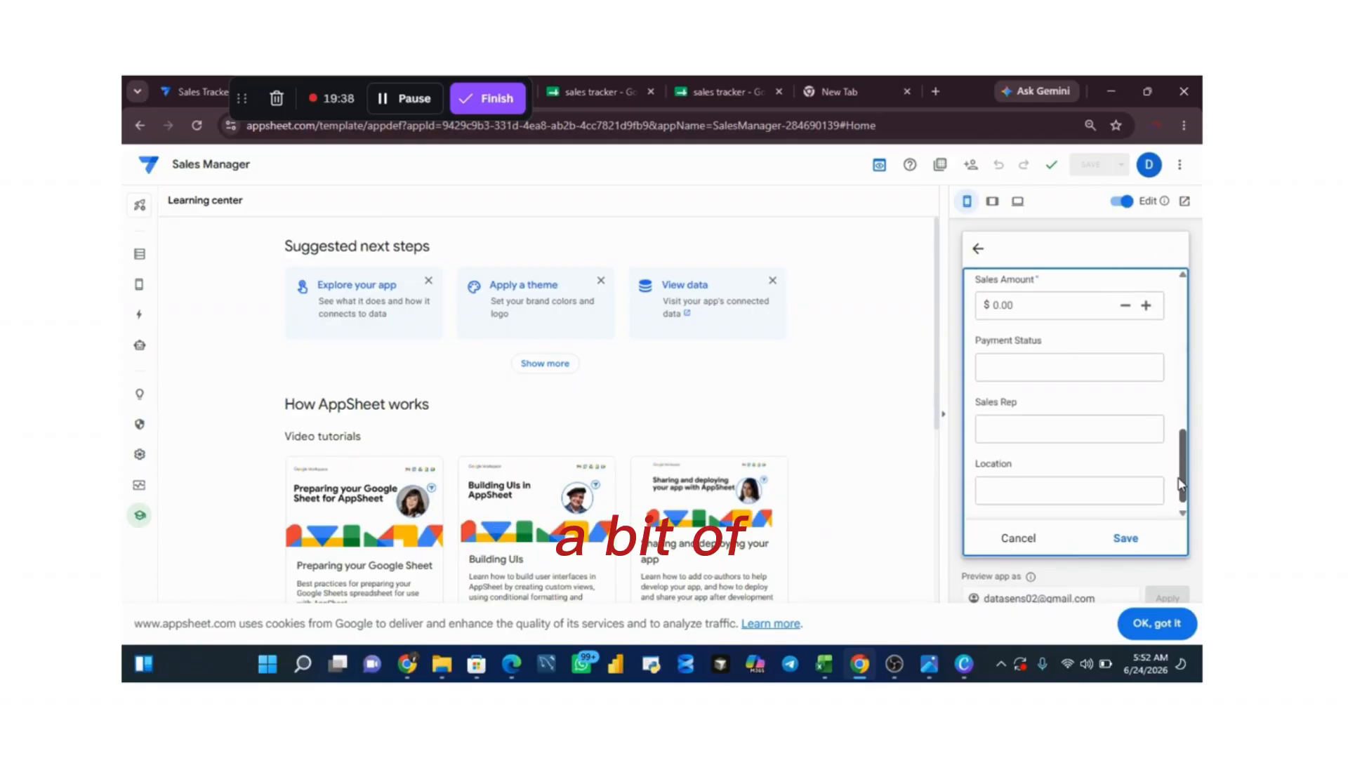
pyautogui.moveTo(1179, 480); pyautogui.dragTo(1178, 483)
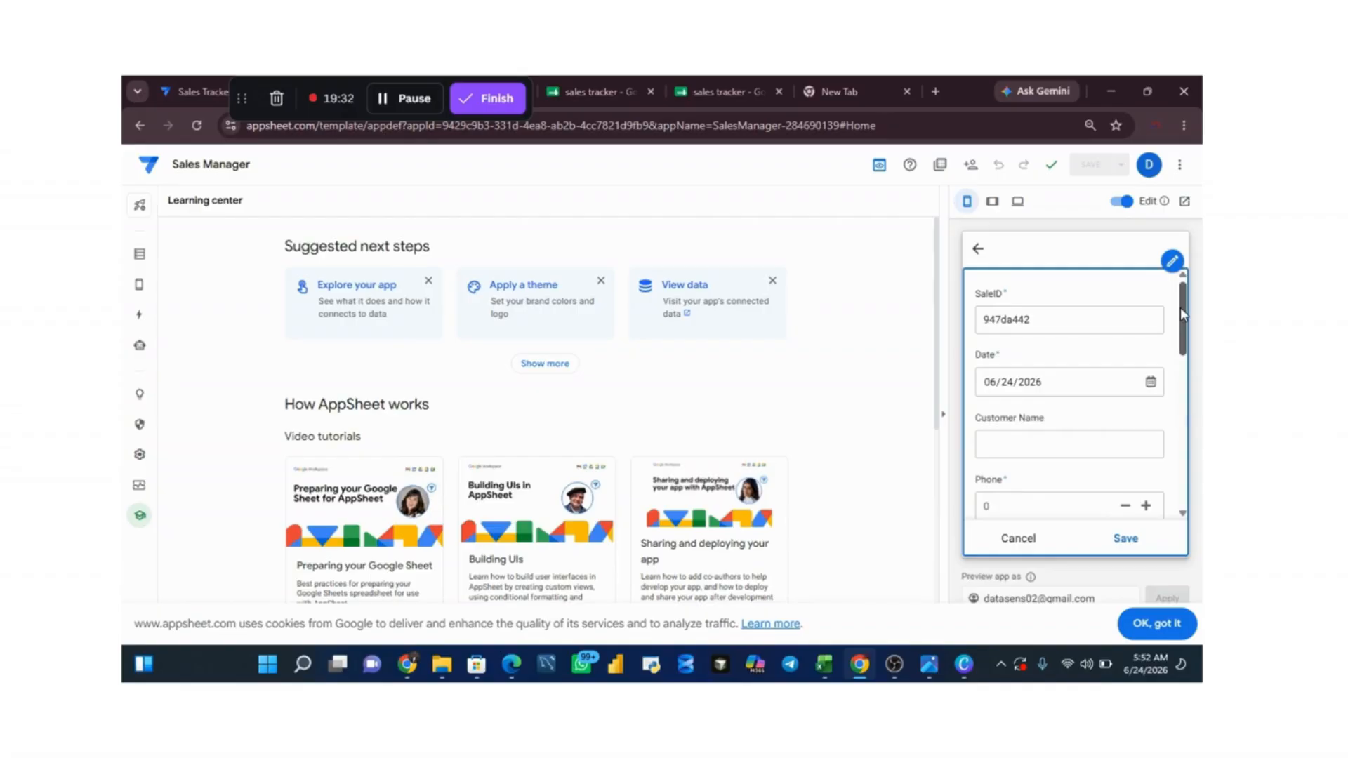
# Step: Open the sales tracker table's column settings with the preview collapsed and set the Phone column's type to Phone
pyautogui.click(137, 254)
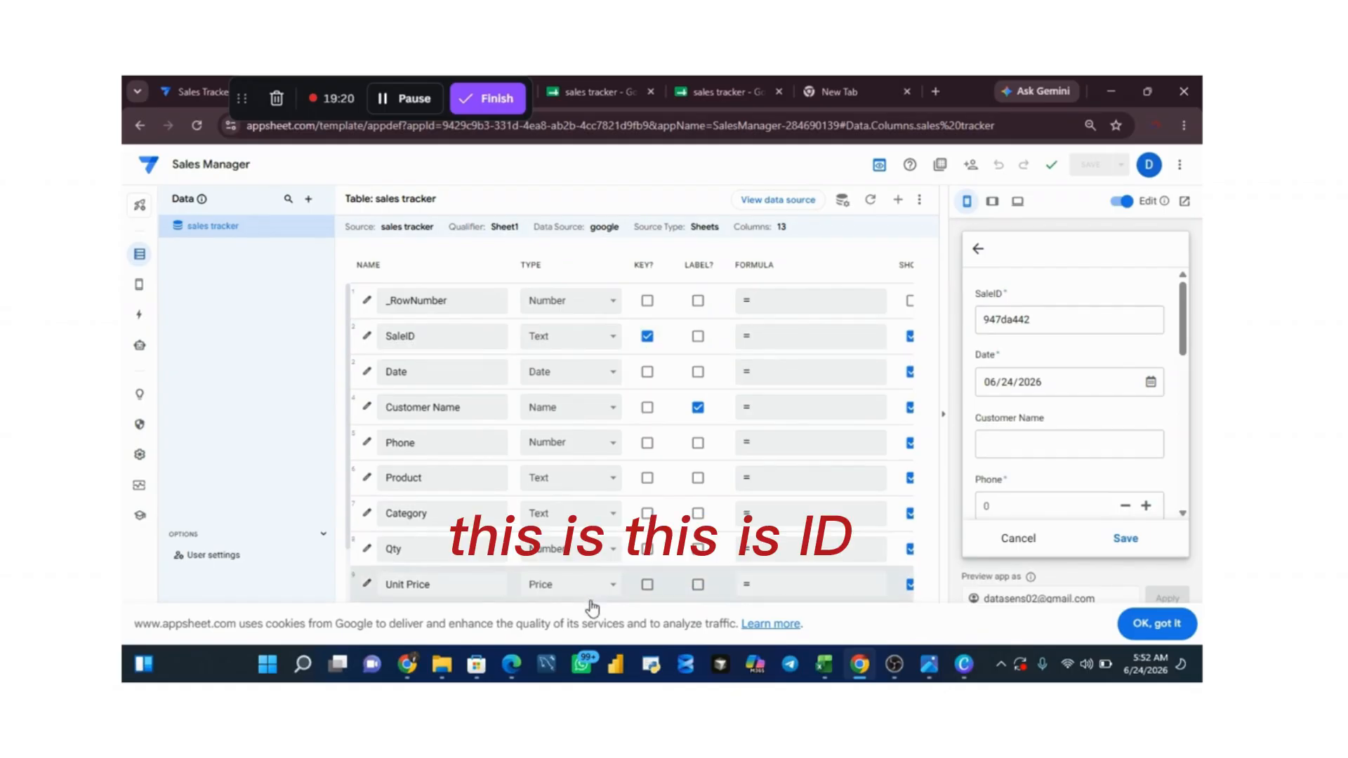
pyautogui.click(944, 414)
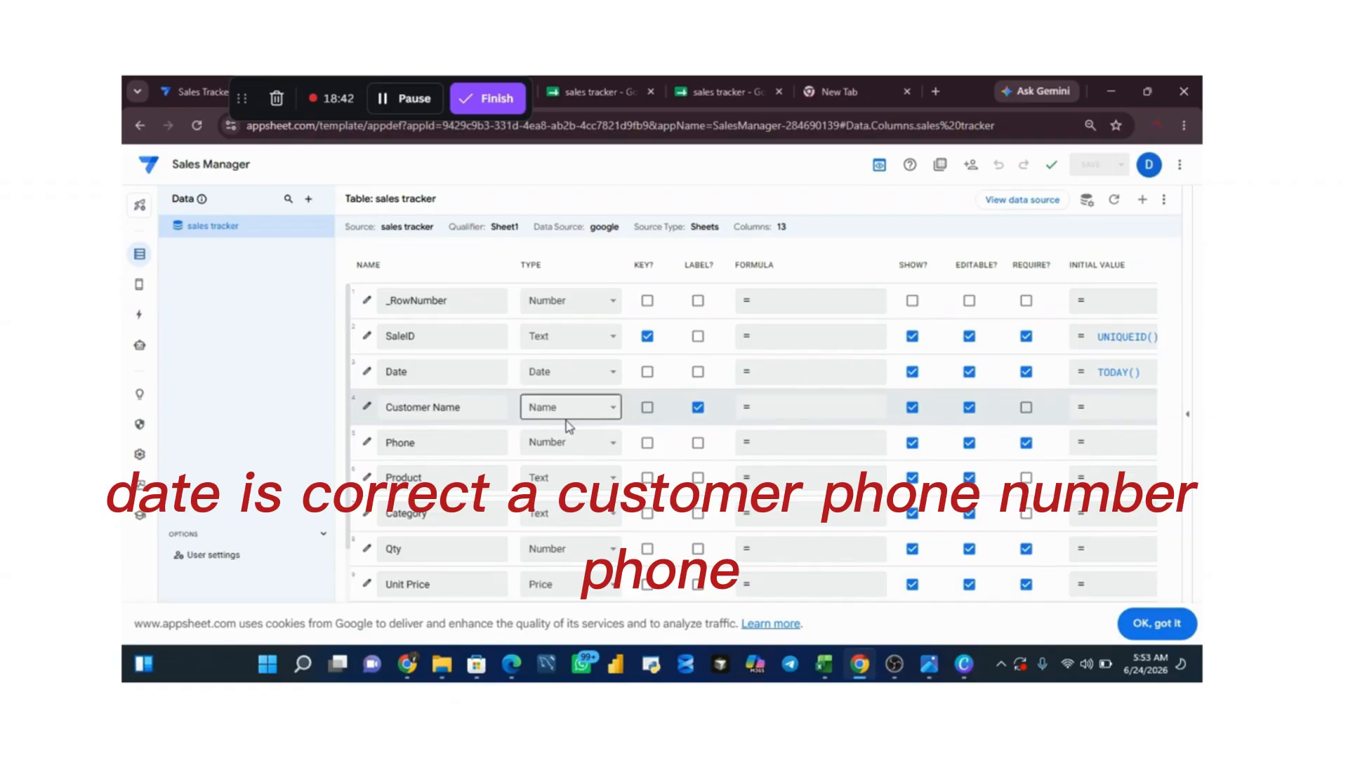
pyautogui.click(595, 450)
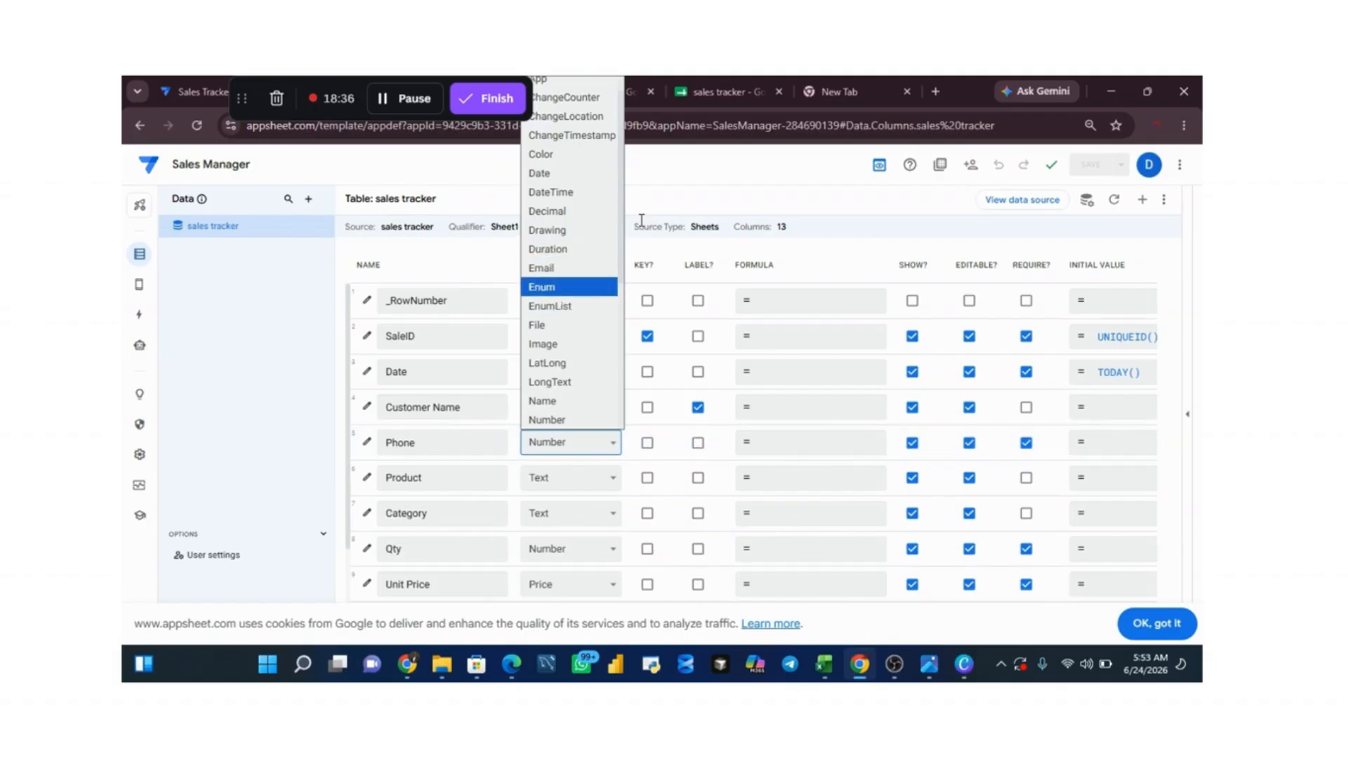
pyautogui.moveTo(621, 243); pyautogui.dragTo(623, 337)
pyautogui.click(583, 274)
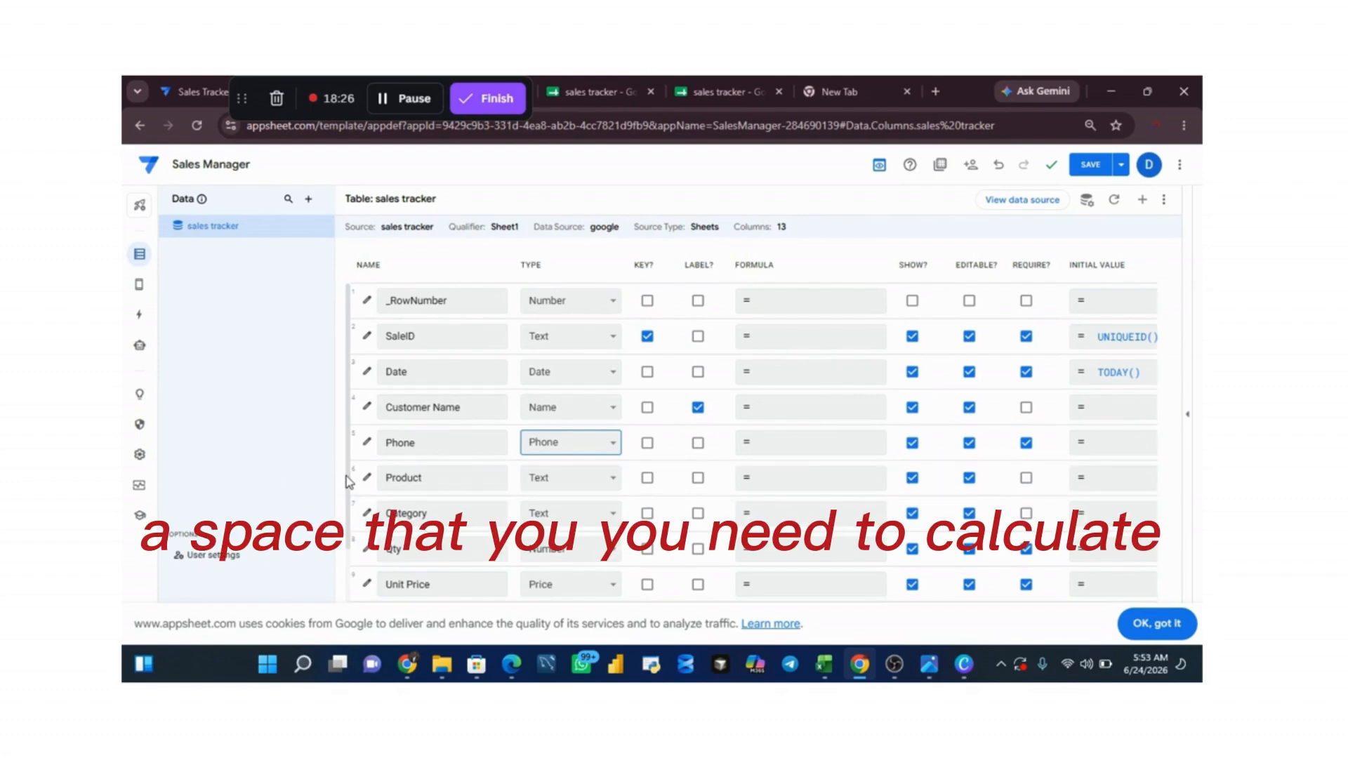
# Step: Set the Category column's type to Enum
pyautogui.scroll(-3, 349, 482)
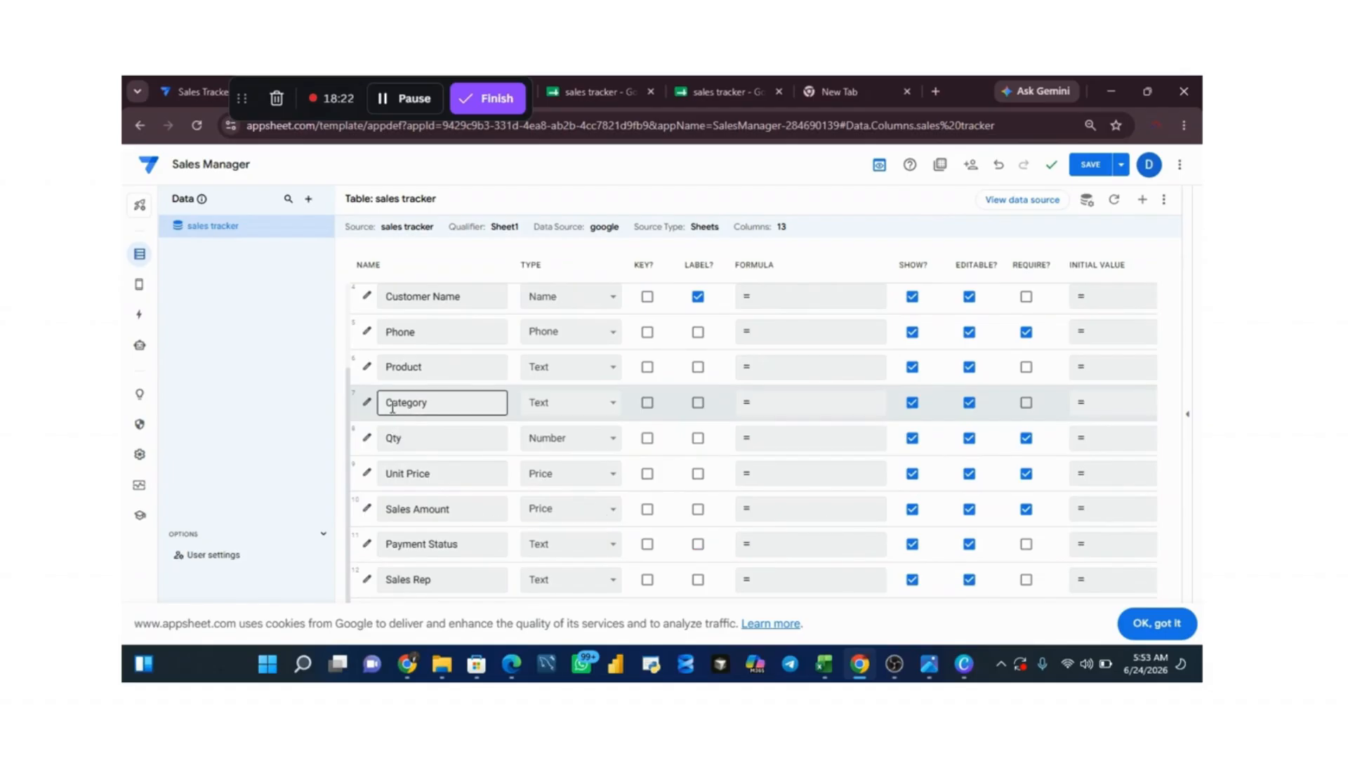
pyautogui.click(607, 411)
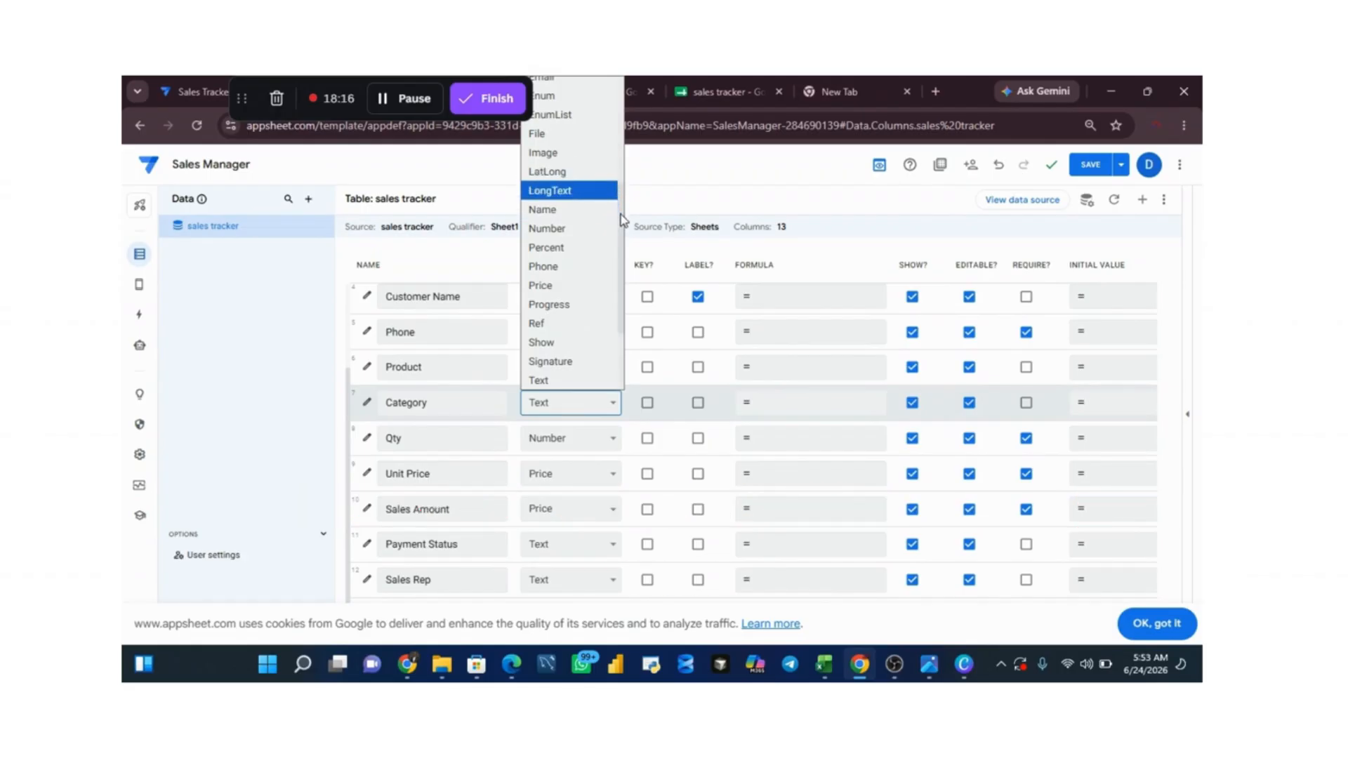
pyautogui.moveTo(620, 220); pyautogui.dragTo(620, 109)
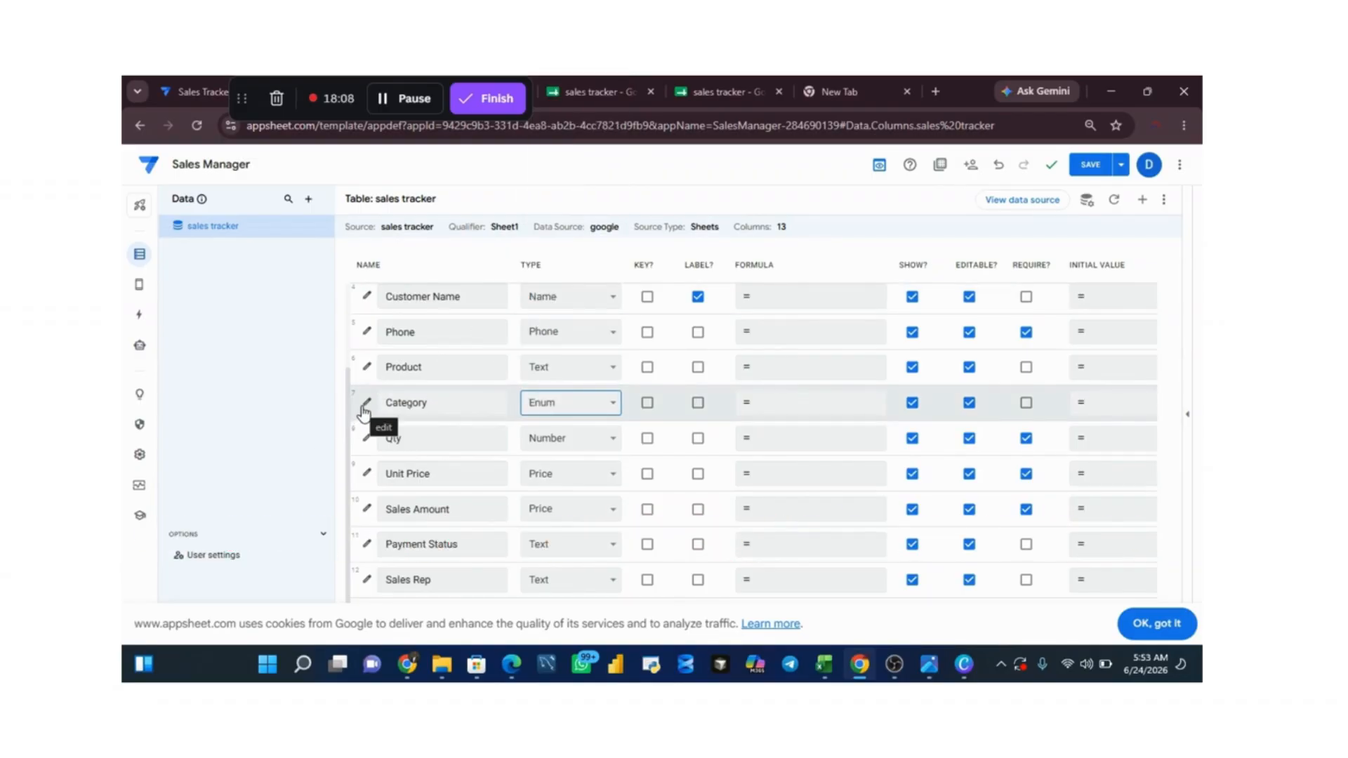
# Step: Check the Category entries in the sales tracker spreadsheet and return to the Sales Manager app editor
pyautogui.click(580, 91)
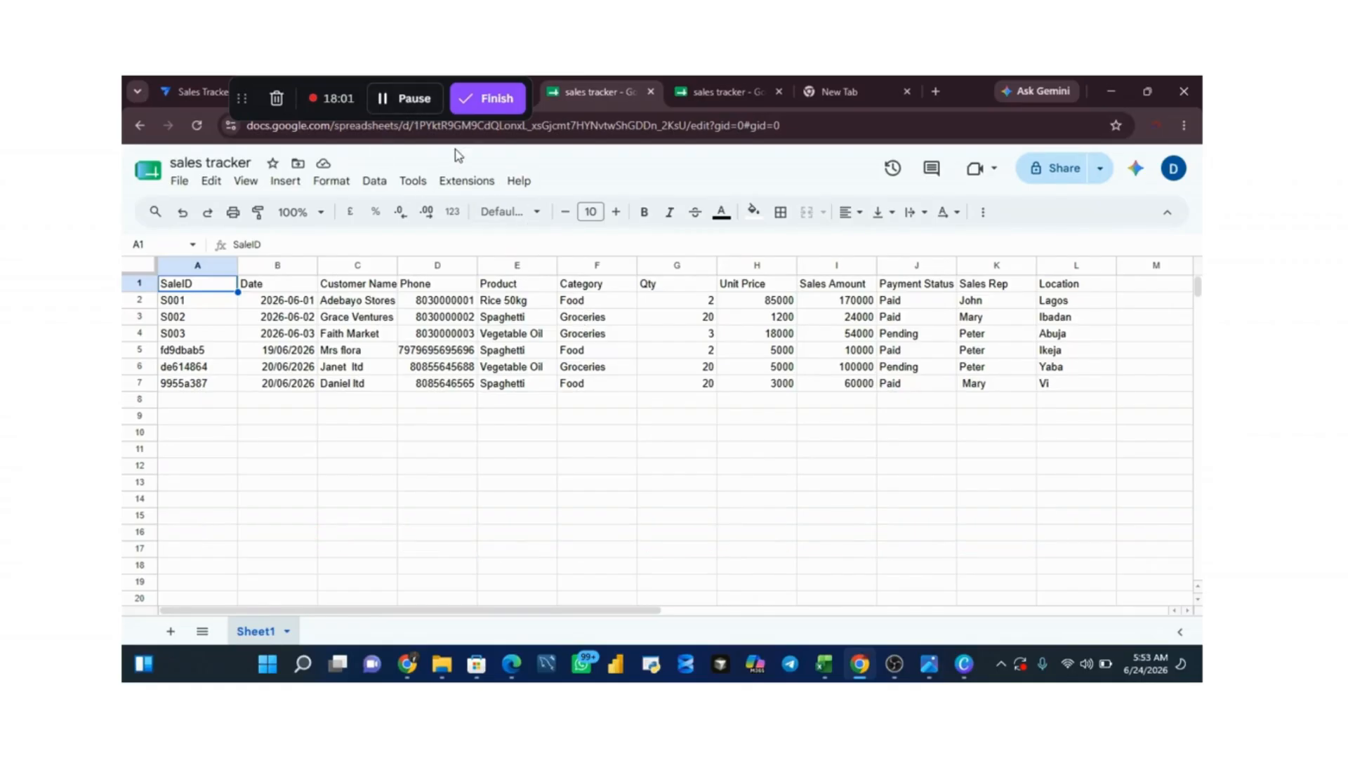
pyautogui.click(319, 82)
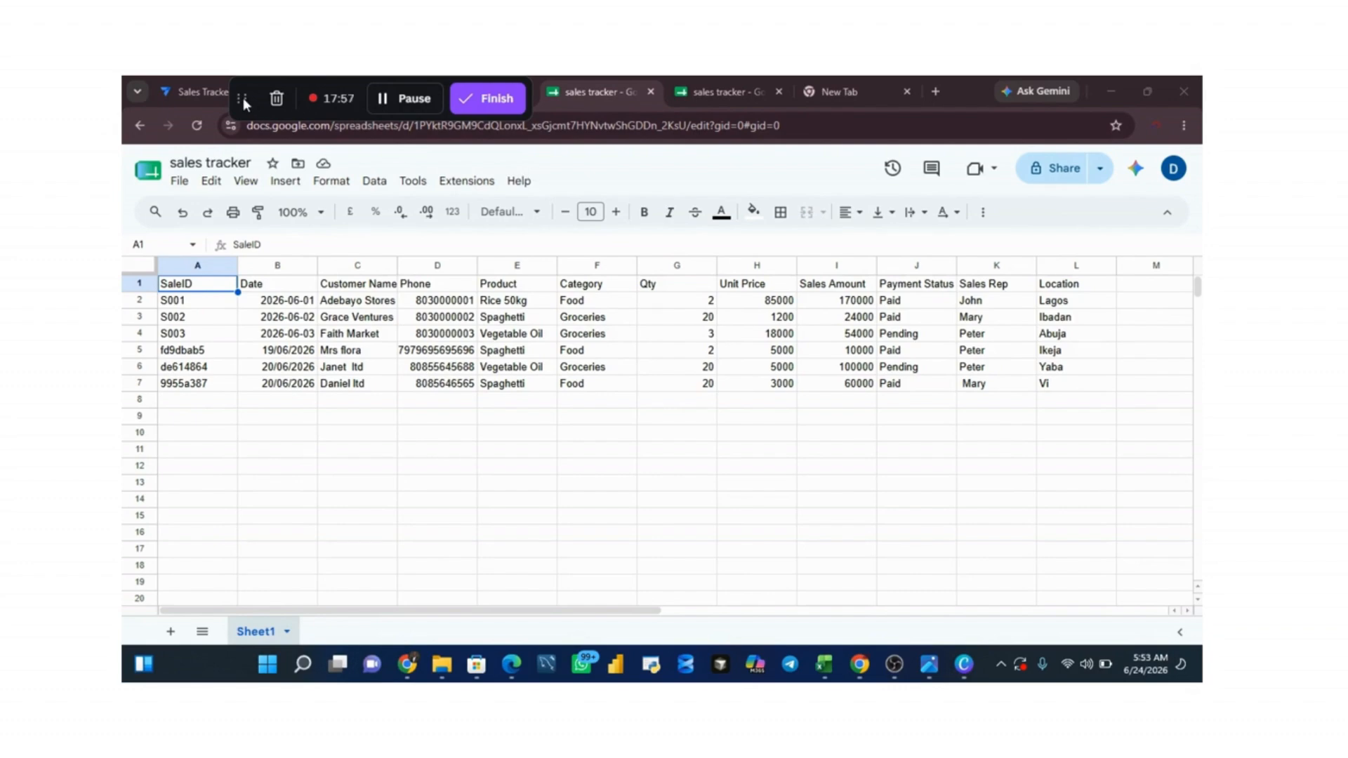
pyautogui.moveTo(242, 98); pyautogui.dragTo(1157, 250)
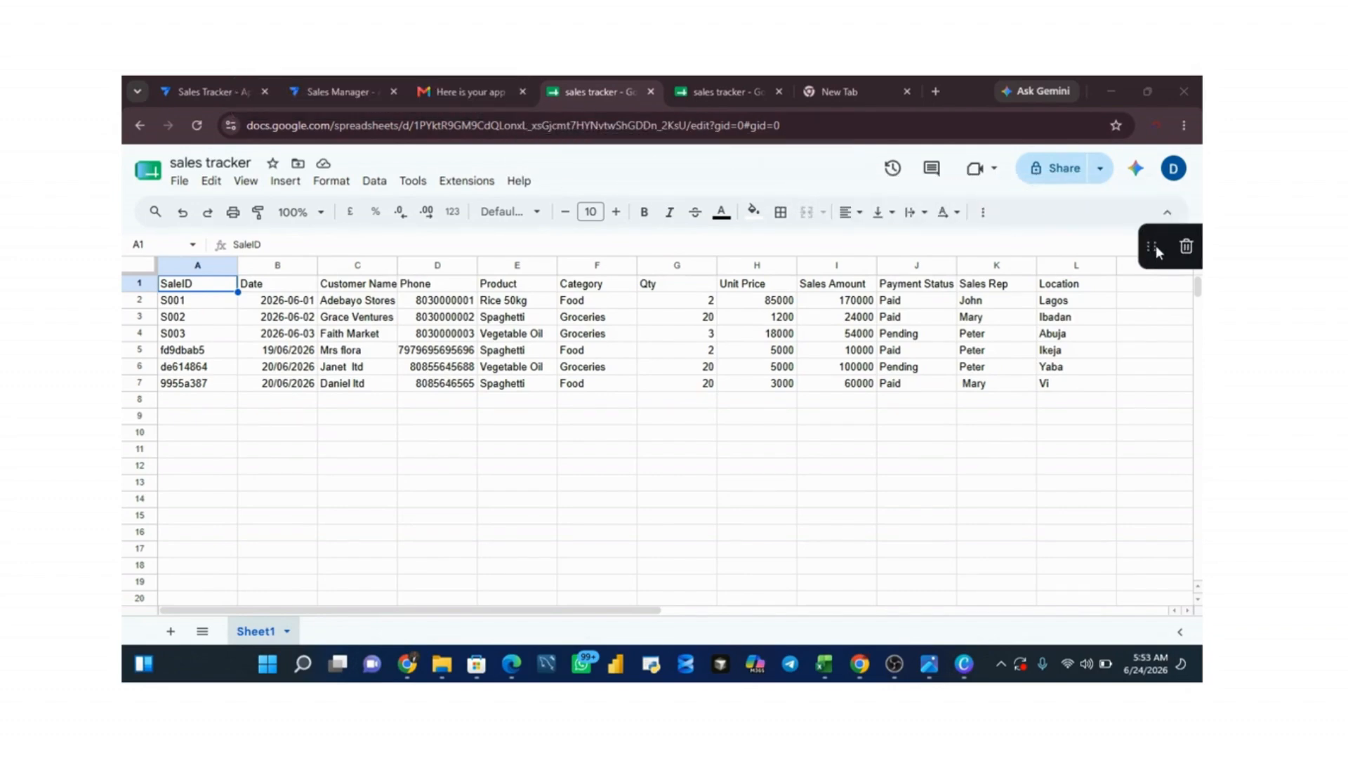
pyautogui.click(339, 94)
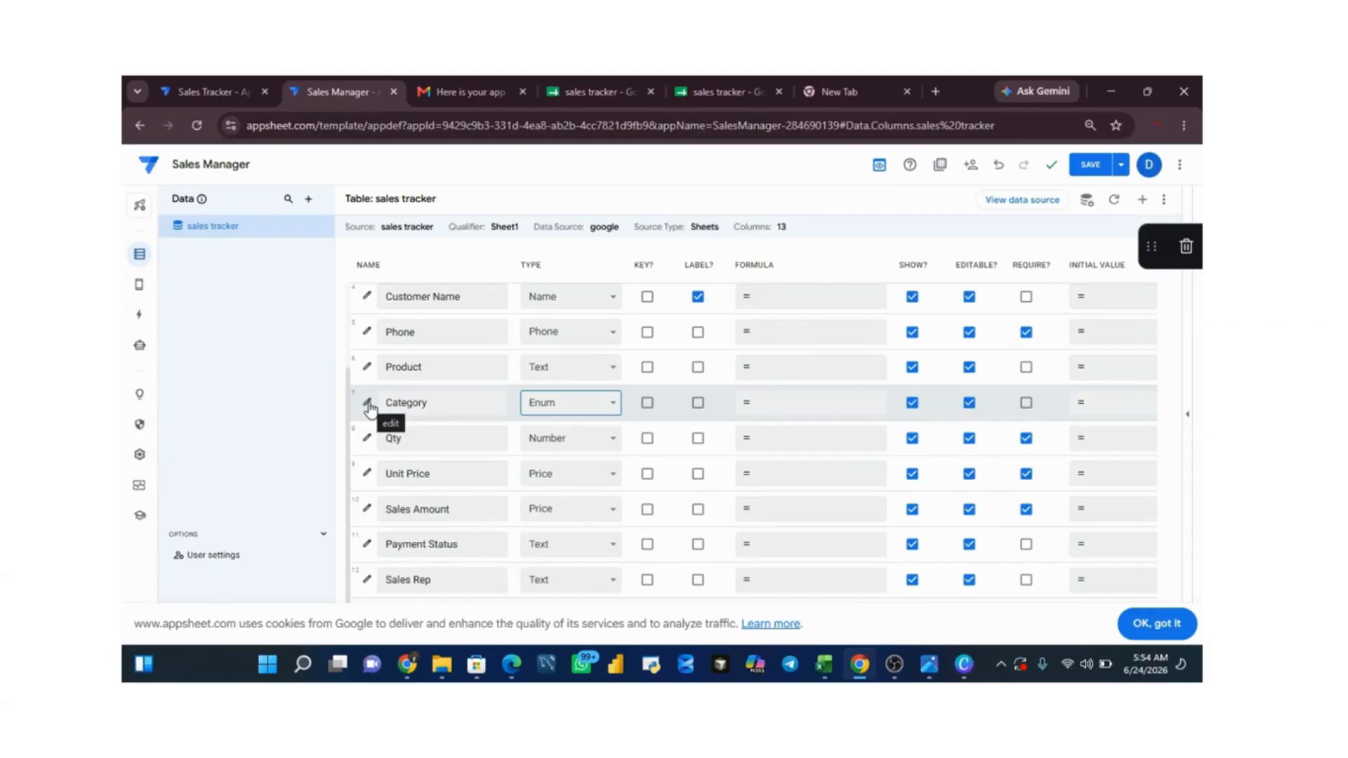
# Step: Open the Category column's detailed settings and add "Food" as its first allowed value
pyautogui.click(368, 404)
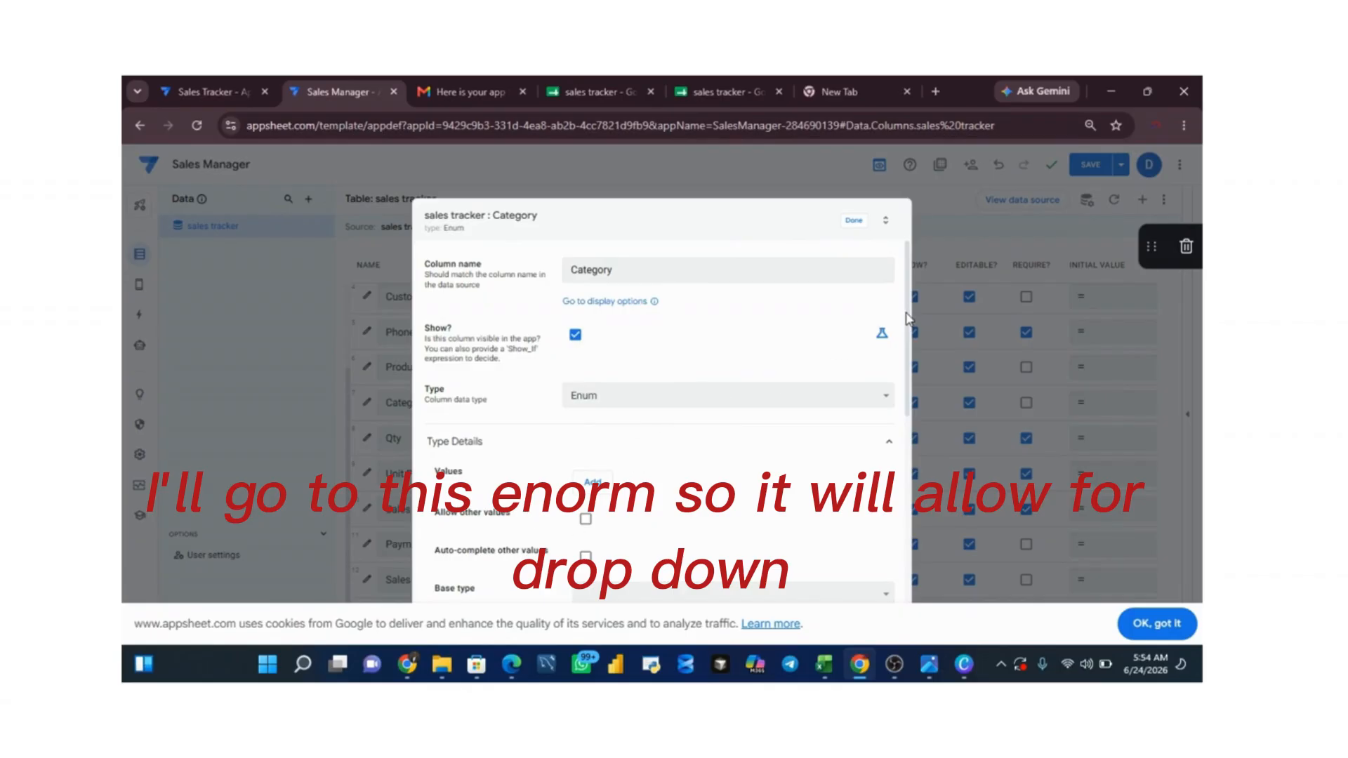
pyautogui.moveTo(908, 320); pyautogui.dragTo(894, 382)
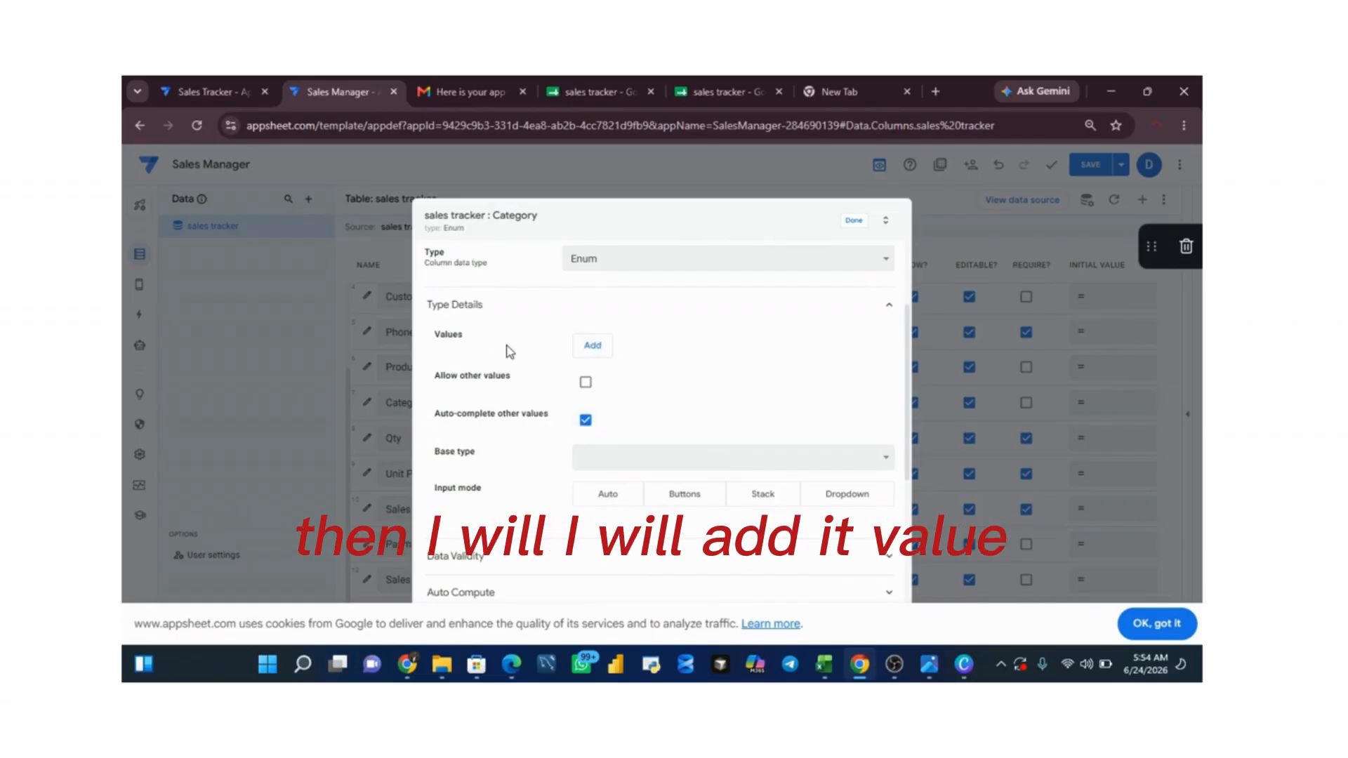
pyautogui.click(592, 345)
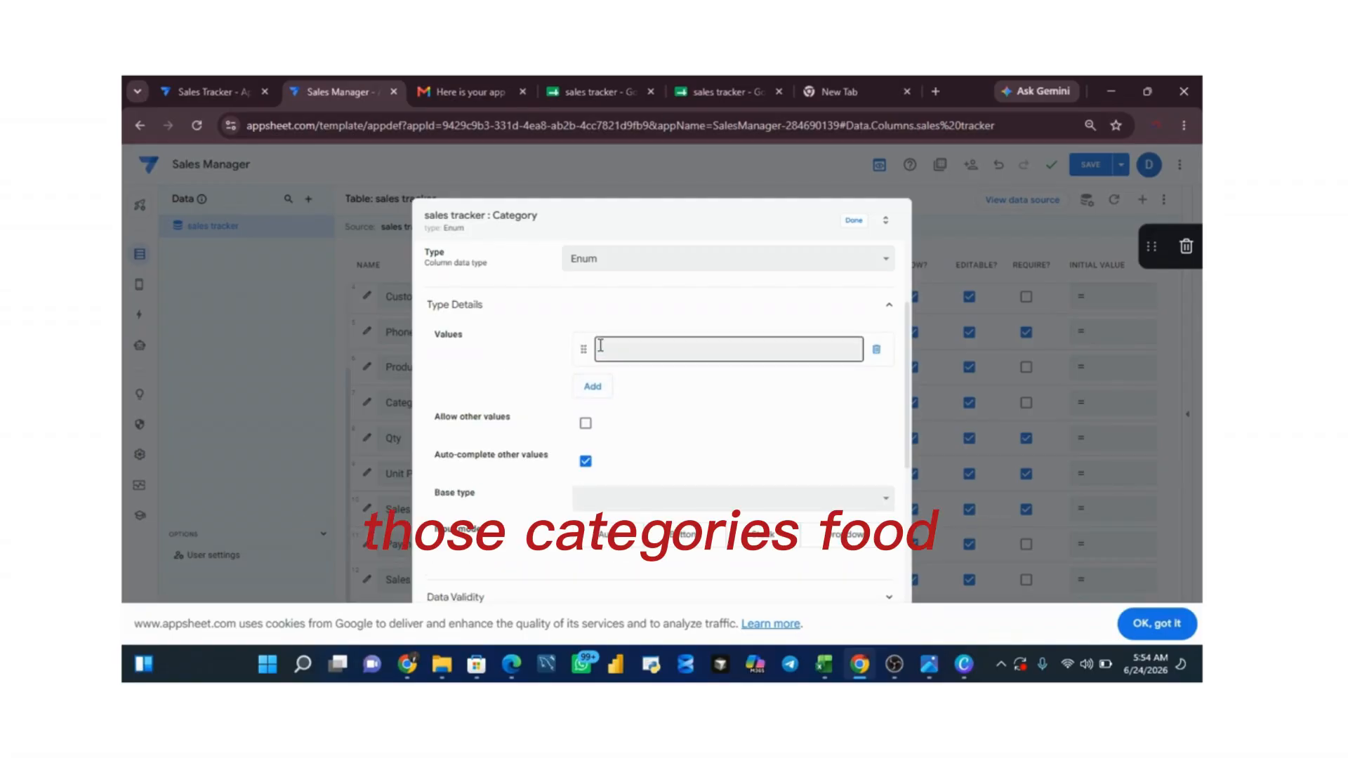
pyautogui.click(600, 346)
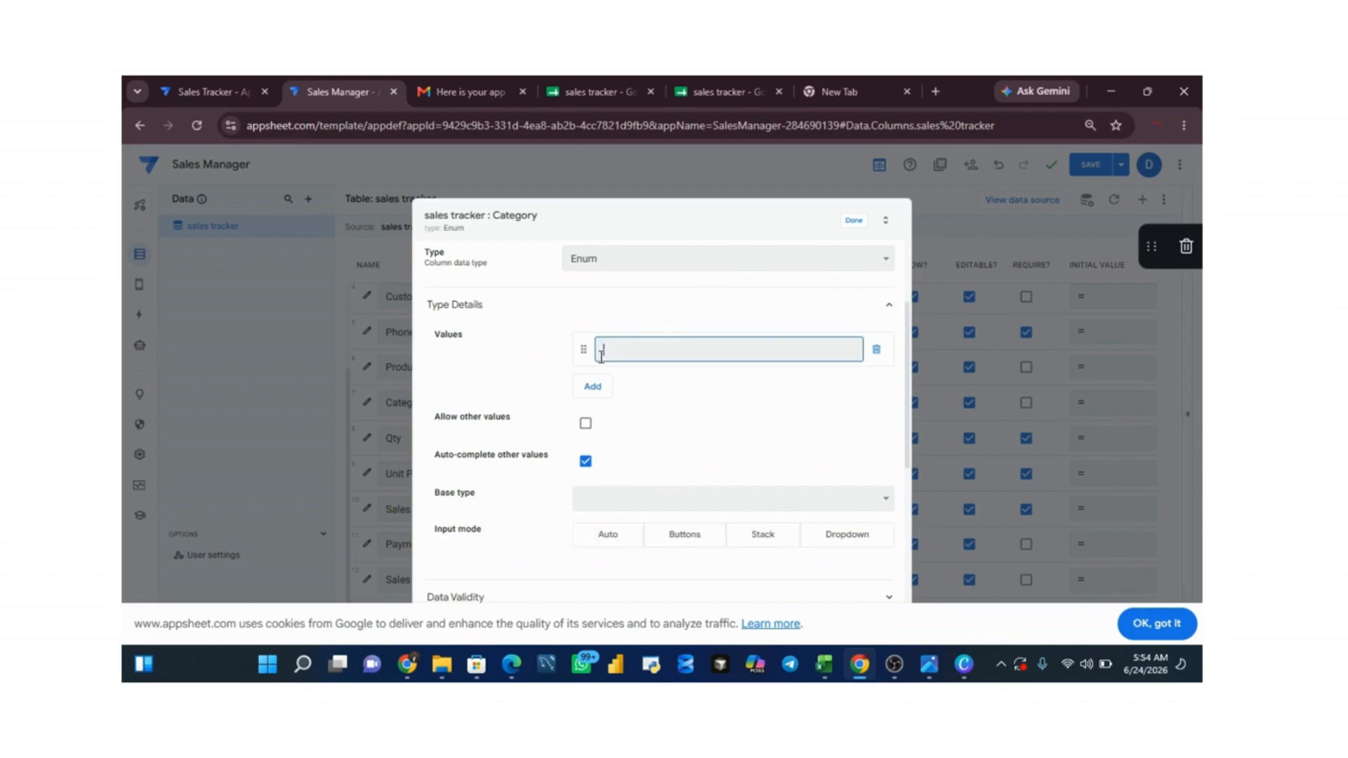
pyautogui.write('food')
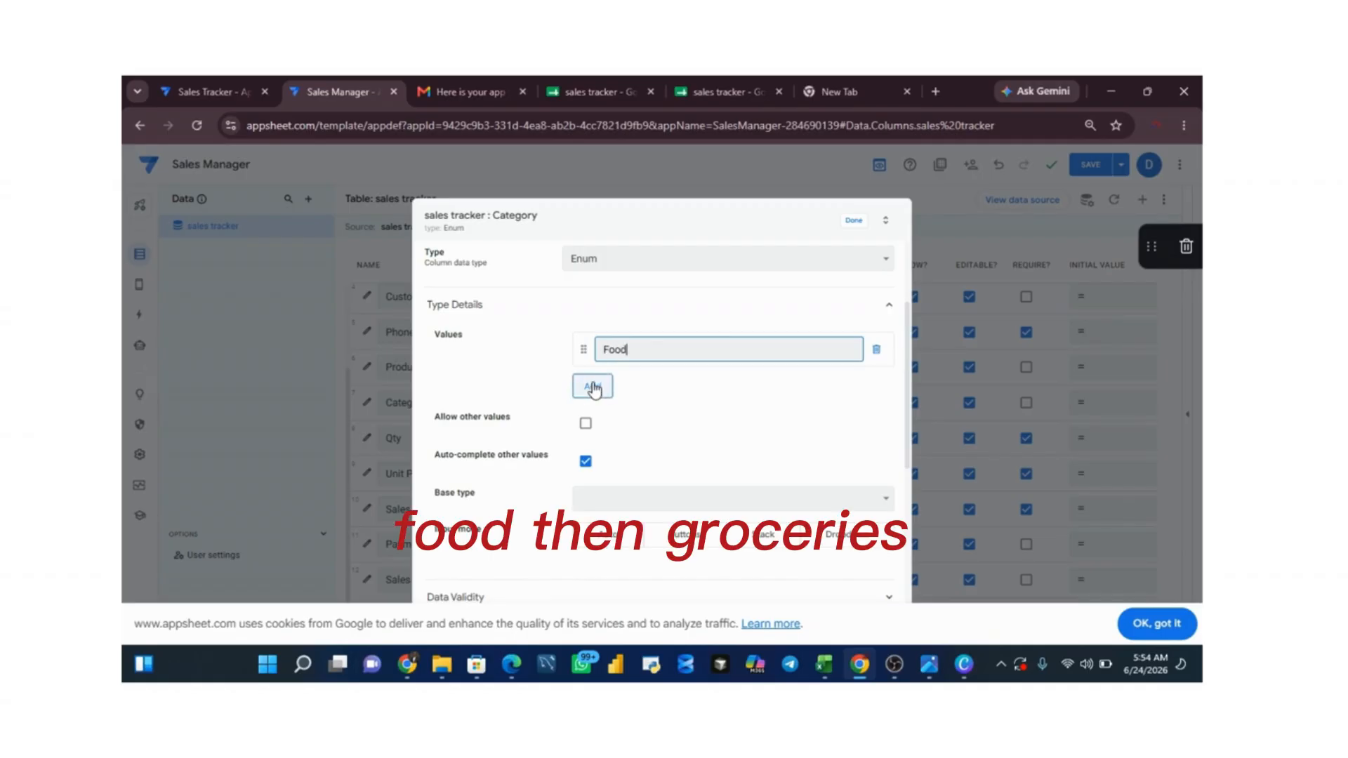
# Step: Add "Groceries" as the second allowed value of the Category column, correcting any misspelling
pyautogui.click(593, 386)
pyautogui.click(629, 391)
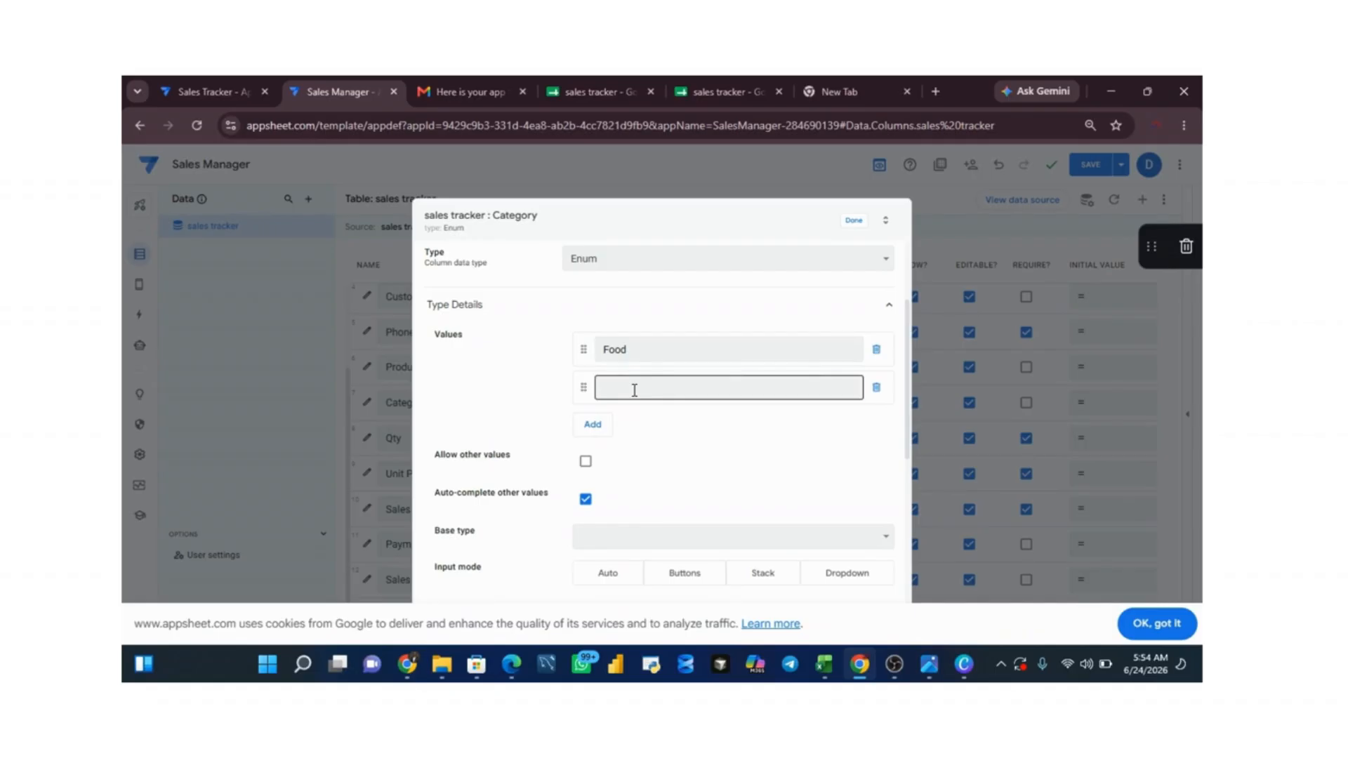
pyautogui.click(634, 390)
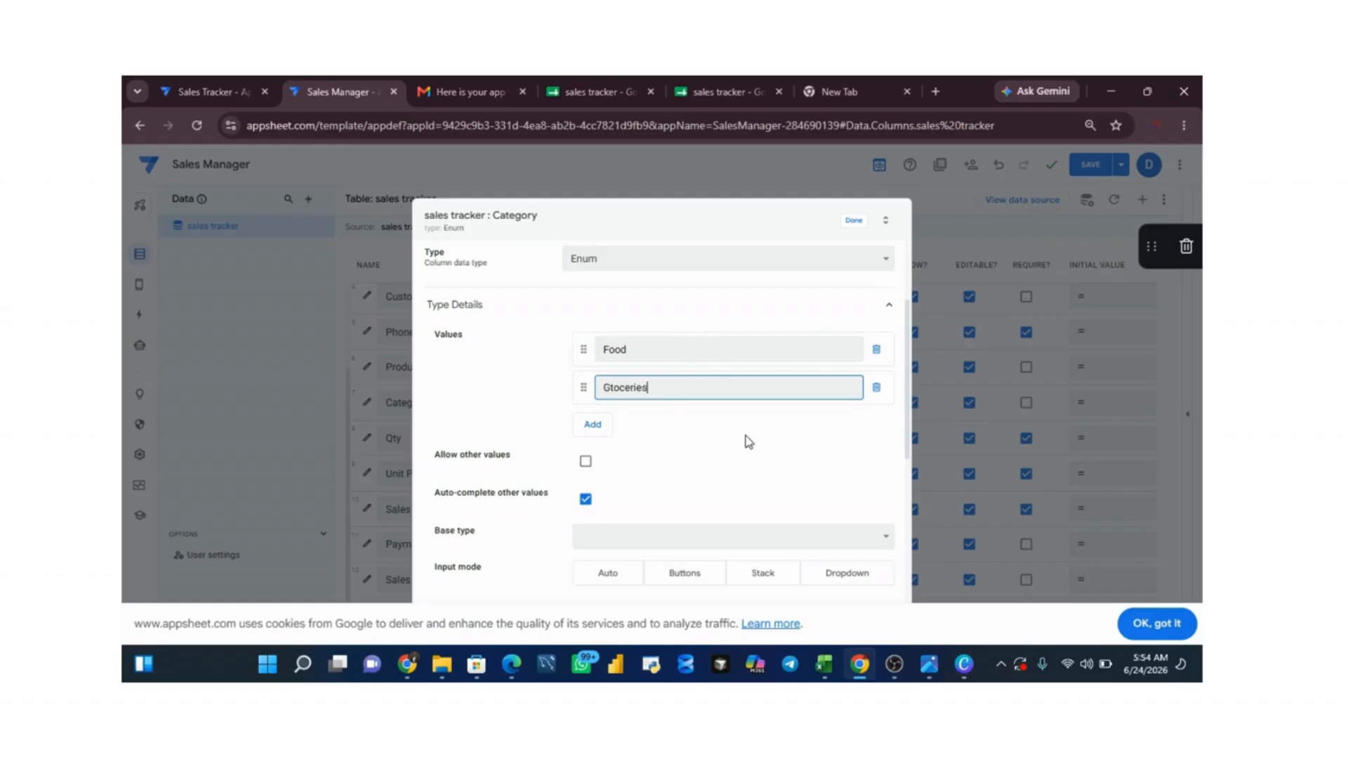
pyautogui.click(730, 409)
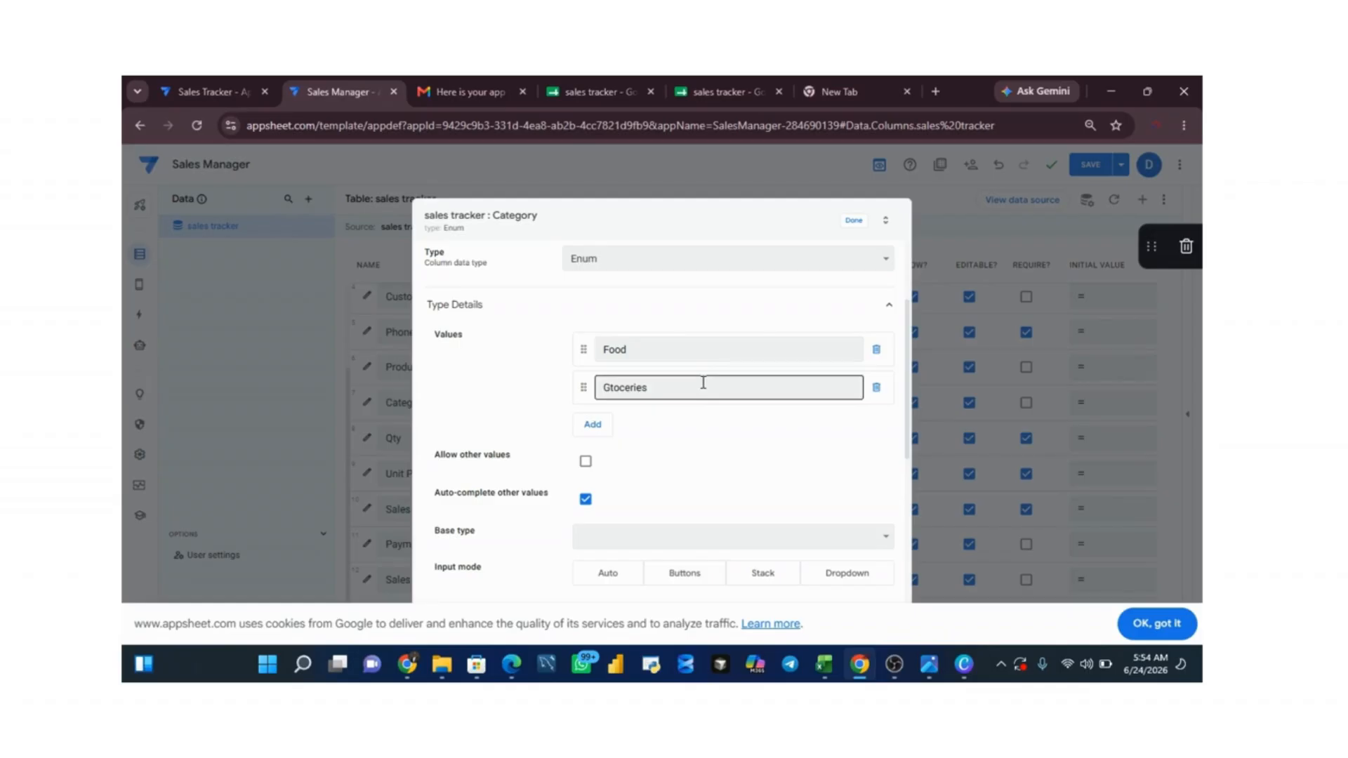
pyautogui.click(703, 382)
pyautogui.press('BackSpace')
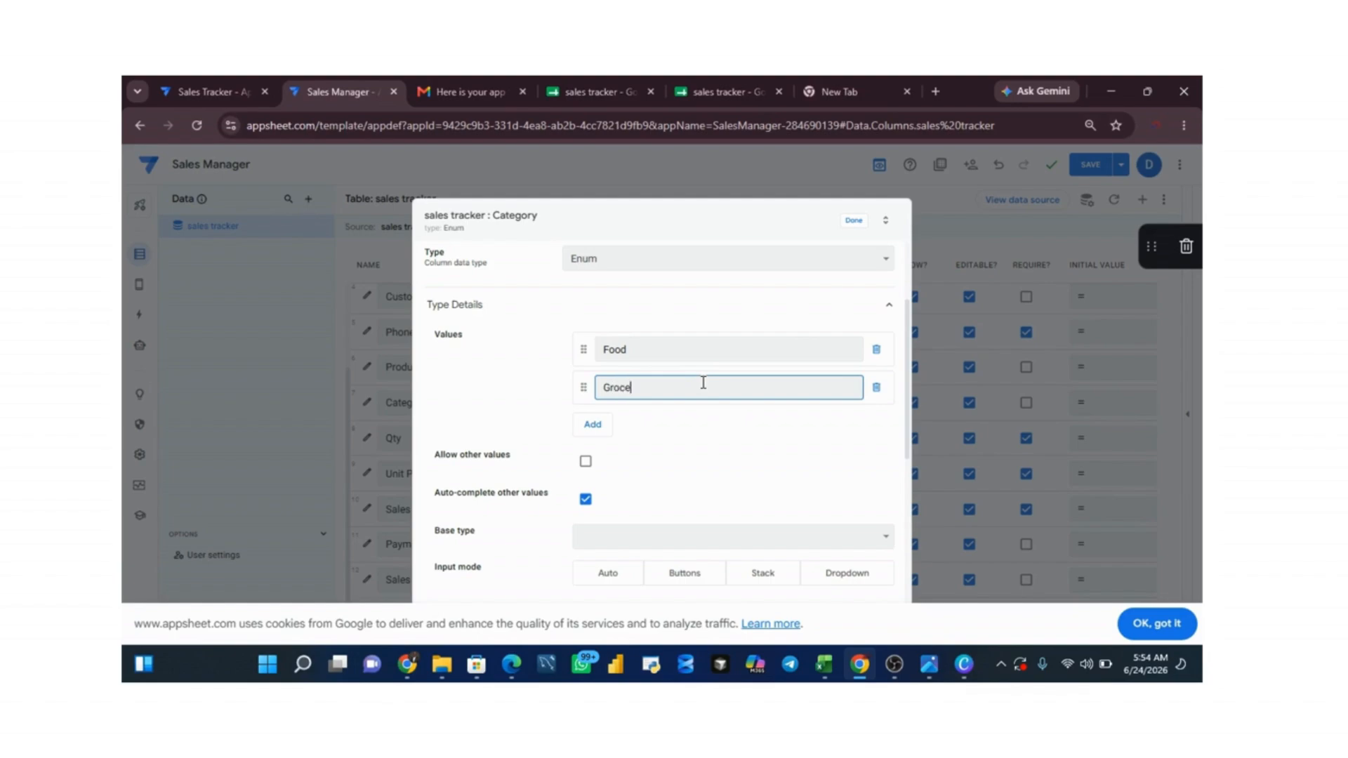
pyautogui.click(690, 431)
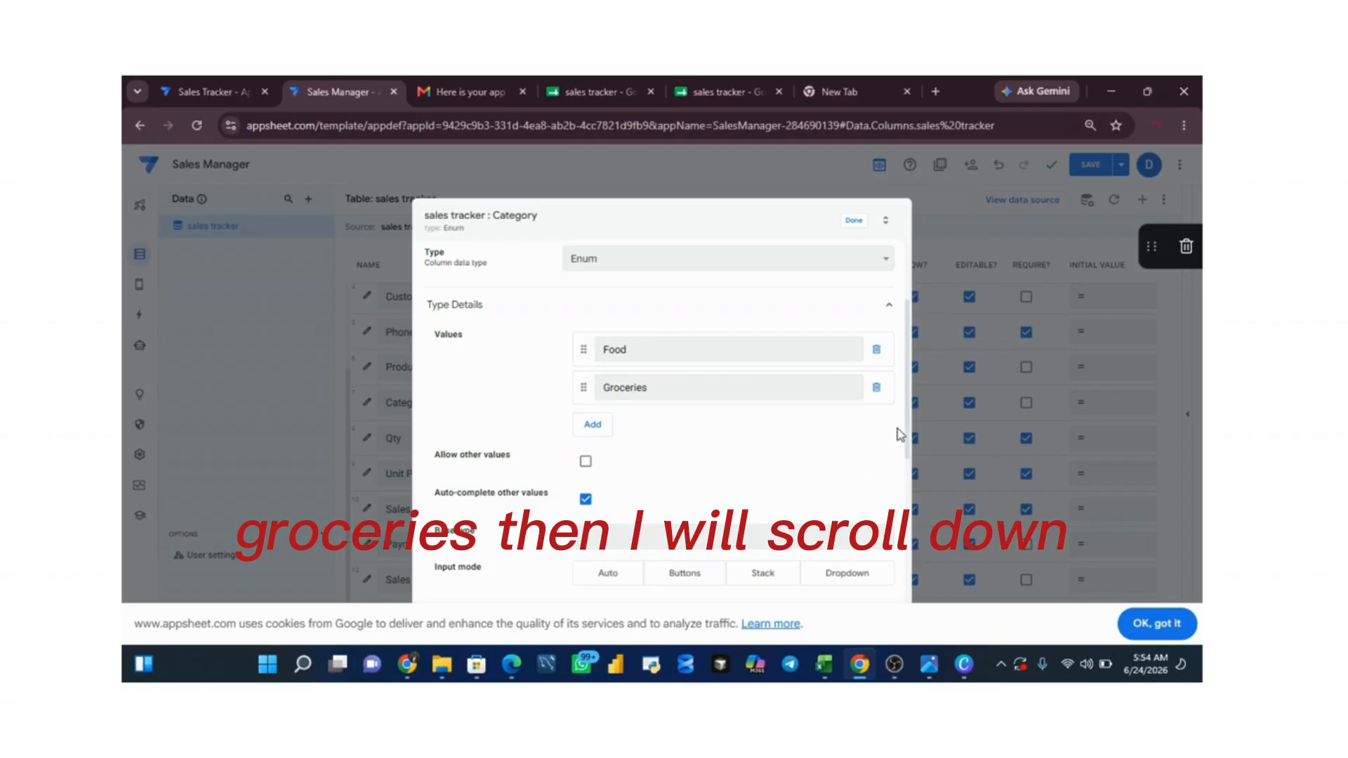
# Step: Set the Category column's input mode to Dropdown and finish editing the column
pyautogui.scroll(-3, 906, 438)
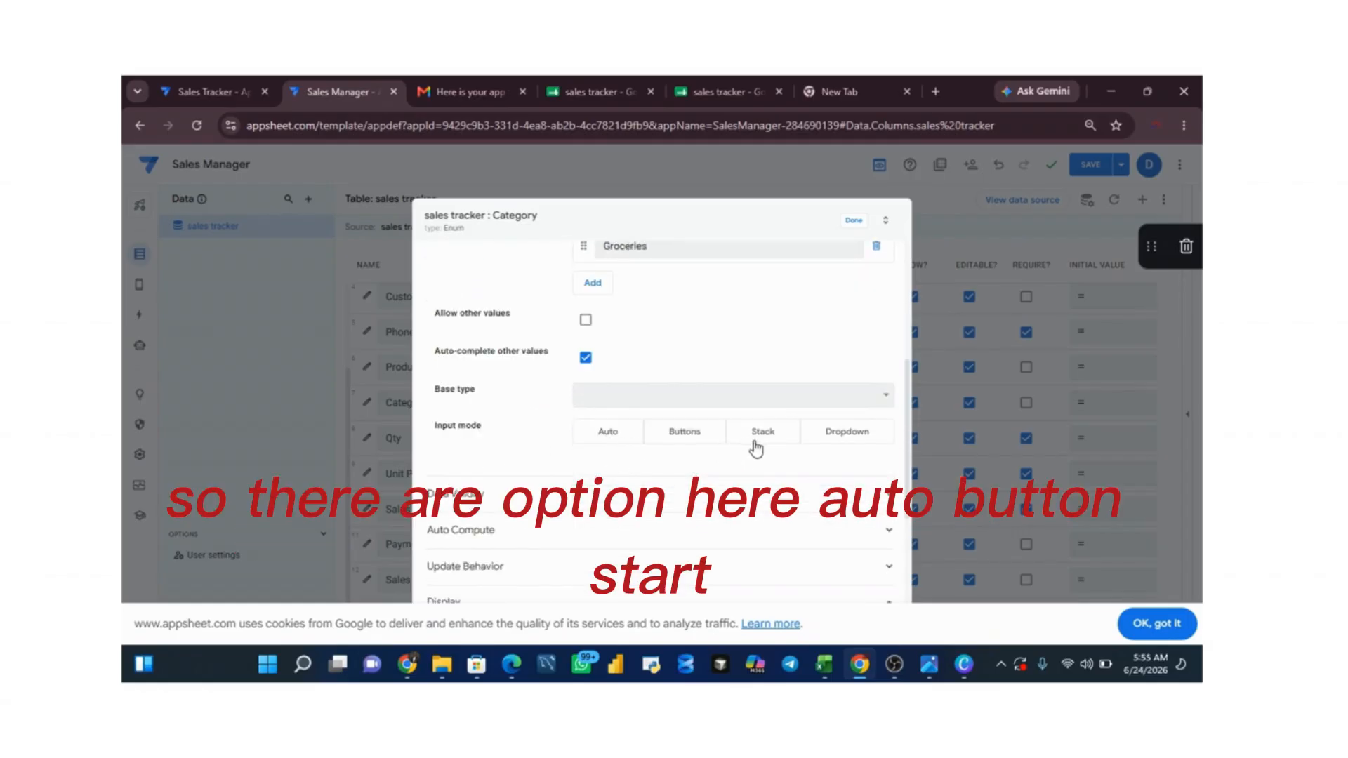
pyautogui.click(847, 434)
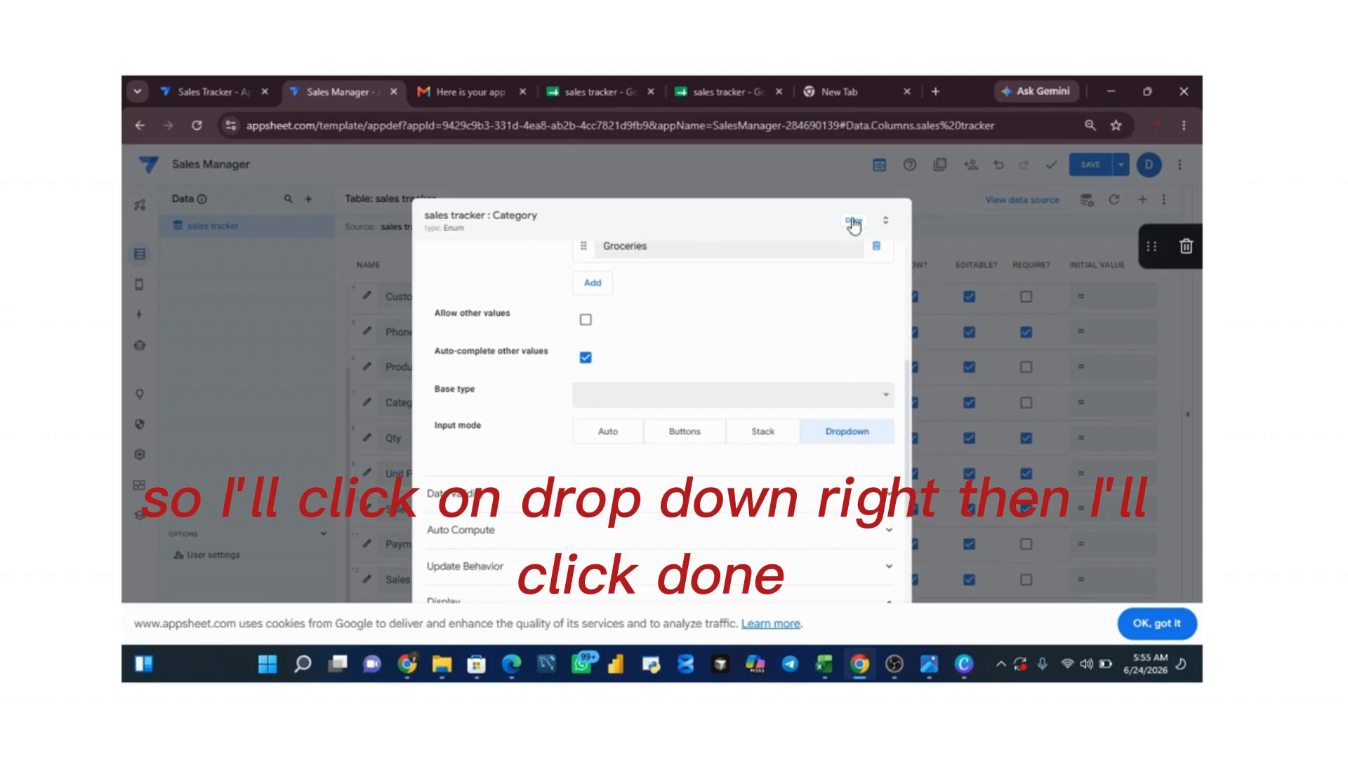
pyautogui.click(853, 222)
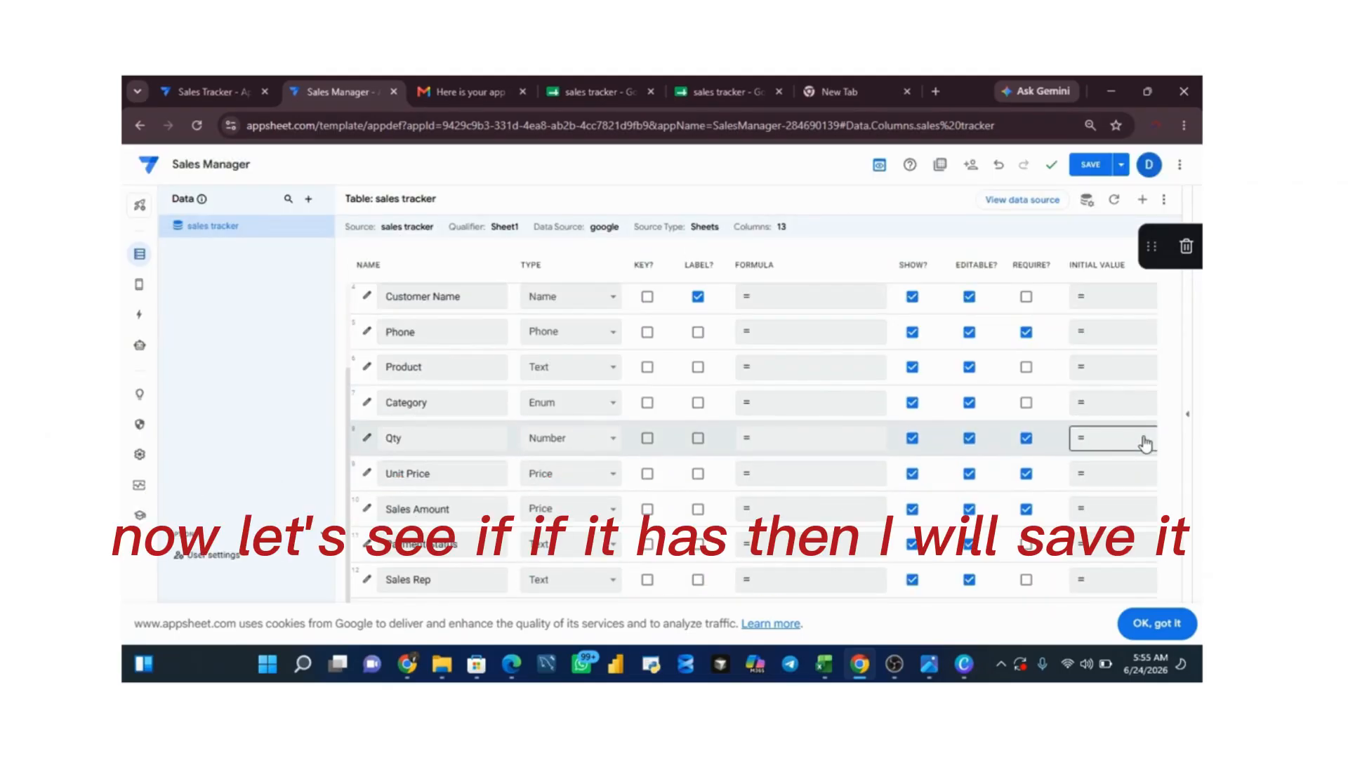
# Step: Save the app with the preview shown again and check the Category choices in the preview's sales form
pyautogui.click(1190, 416)
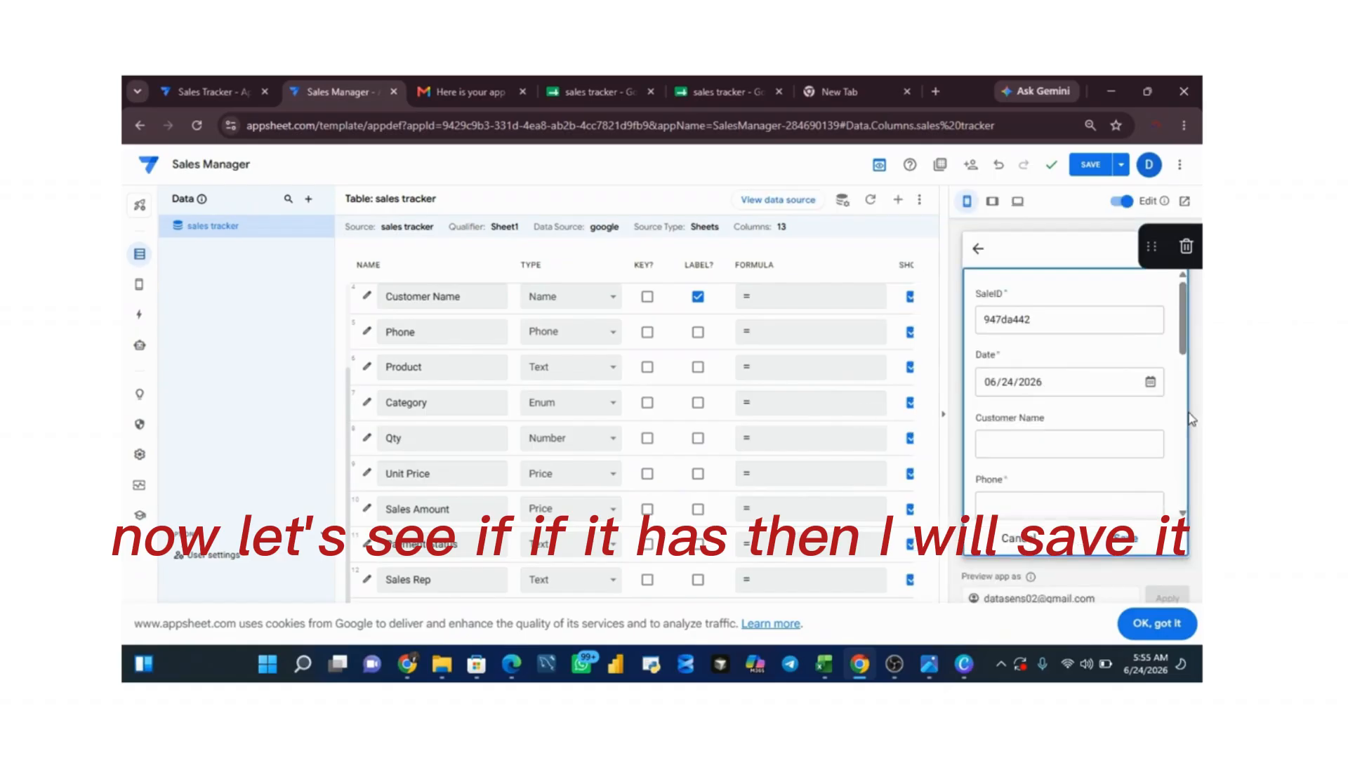
pyautogui.click(1098, 167)
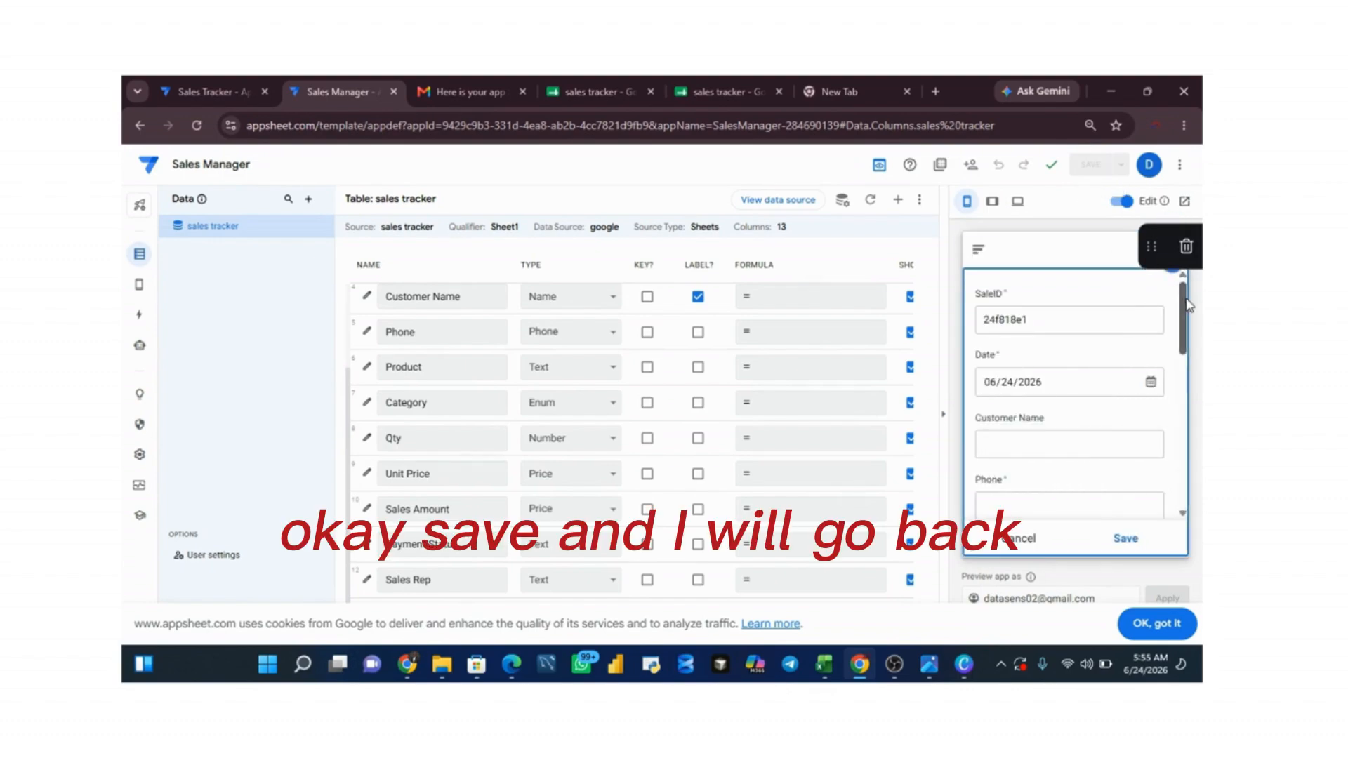
pyautogui.moveTo(1182, 314); pyautogui.dragTo(1180, 395)
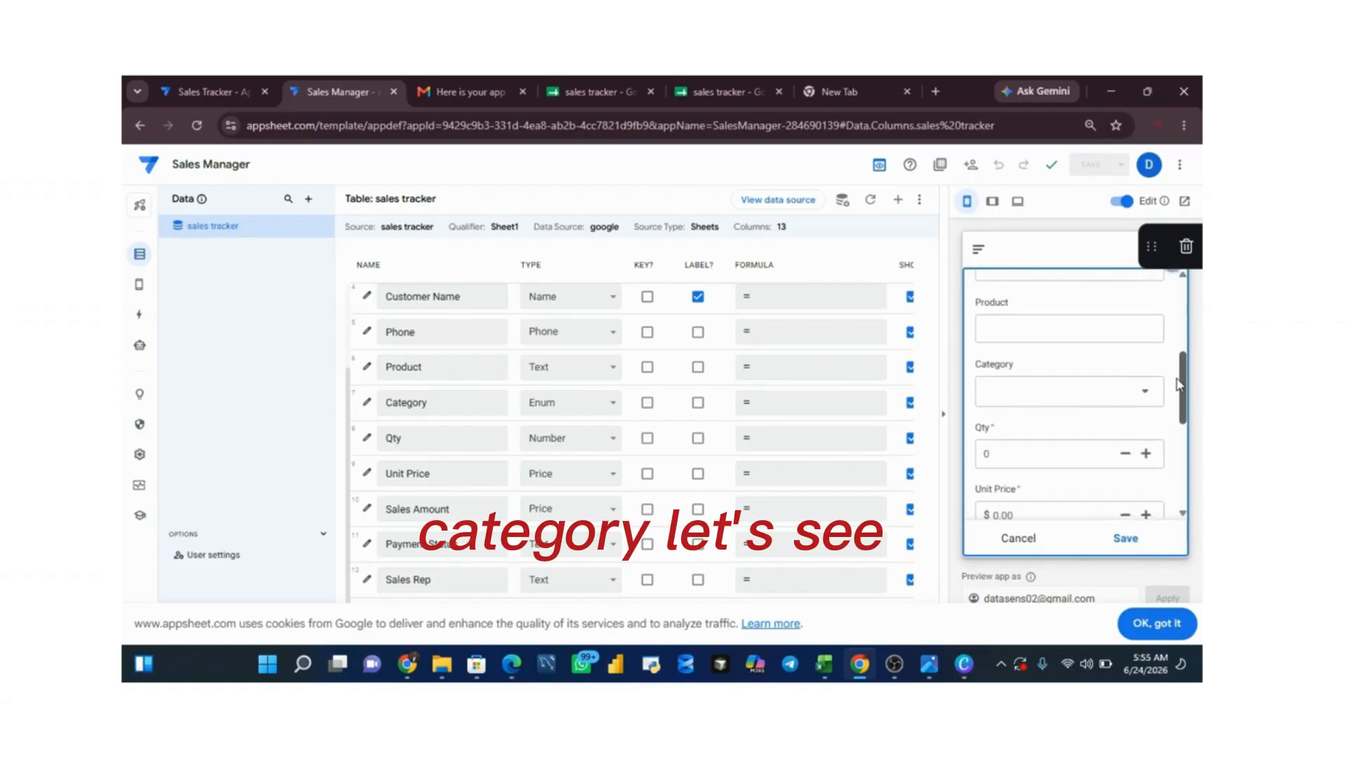
pyautogui.click(1121, 398)
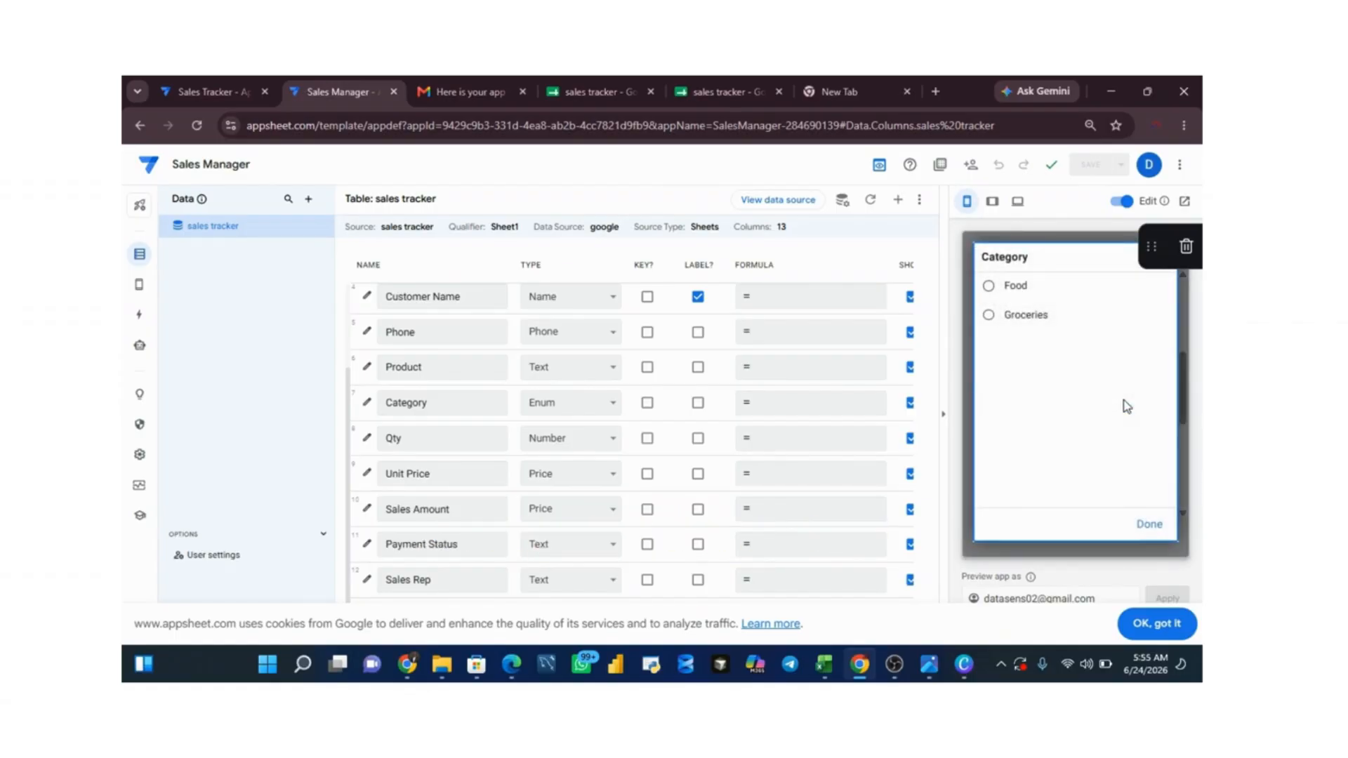
pyautogui.click(1149, 523)
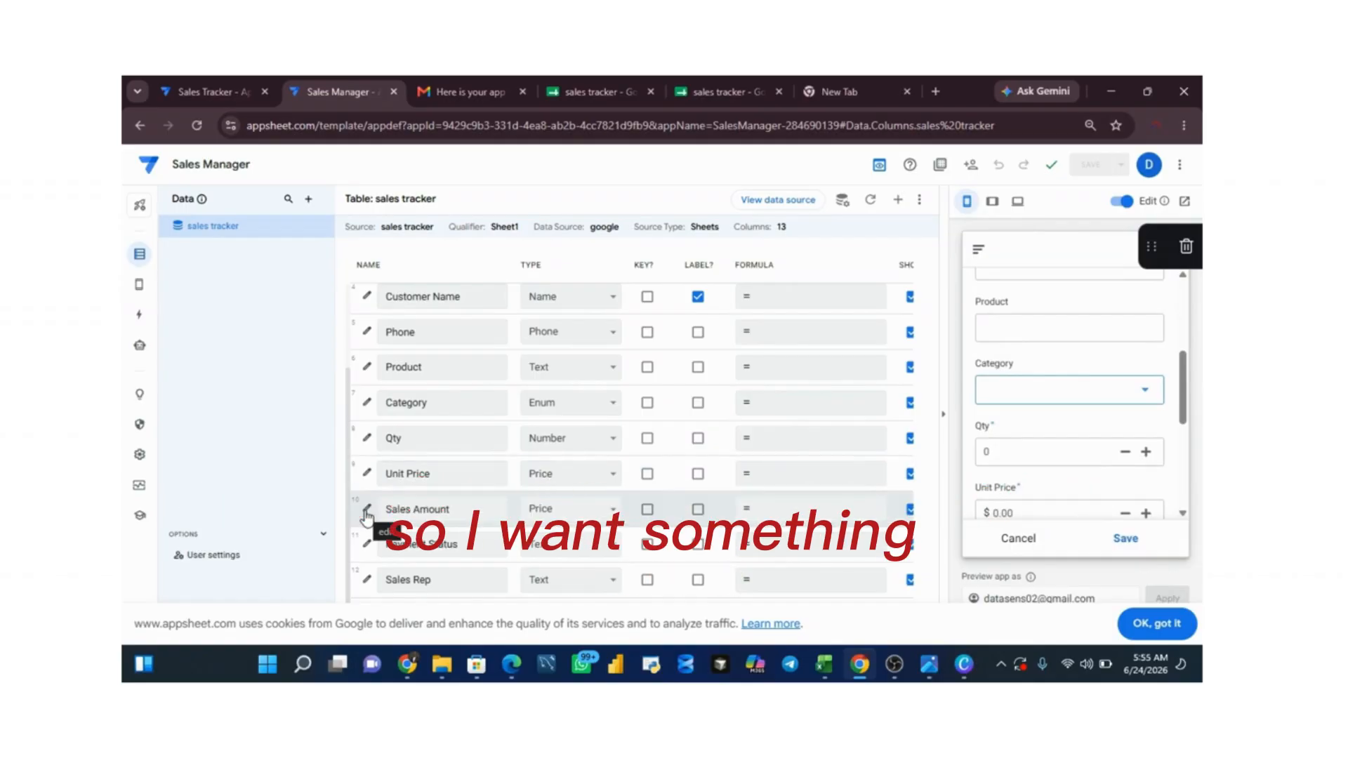
pyautogui.click(380, 475)
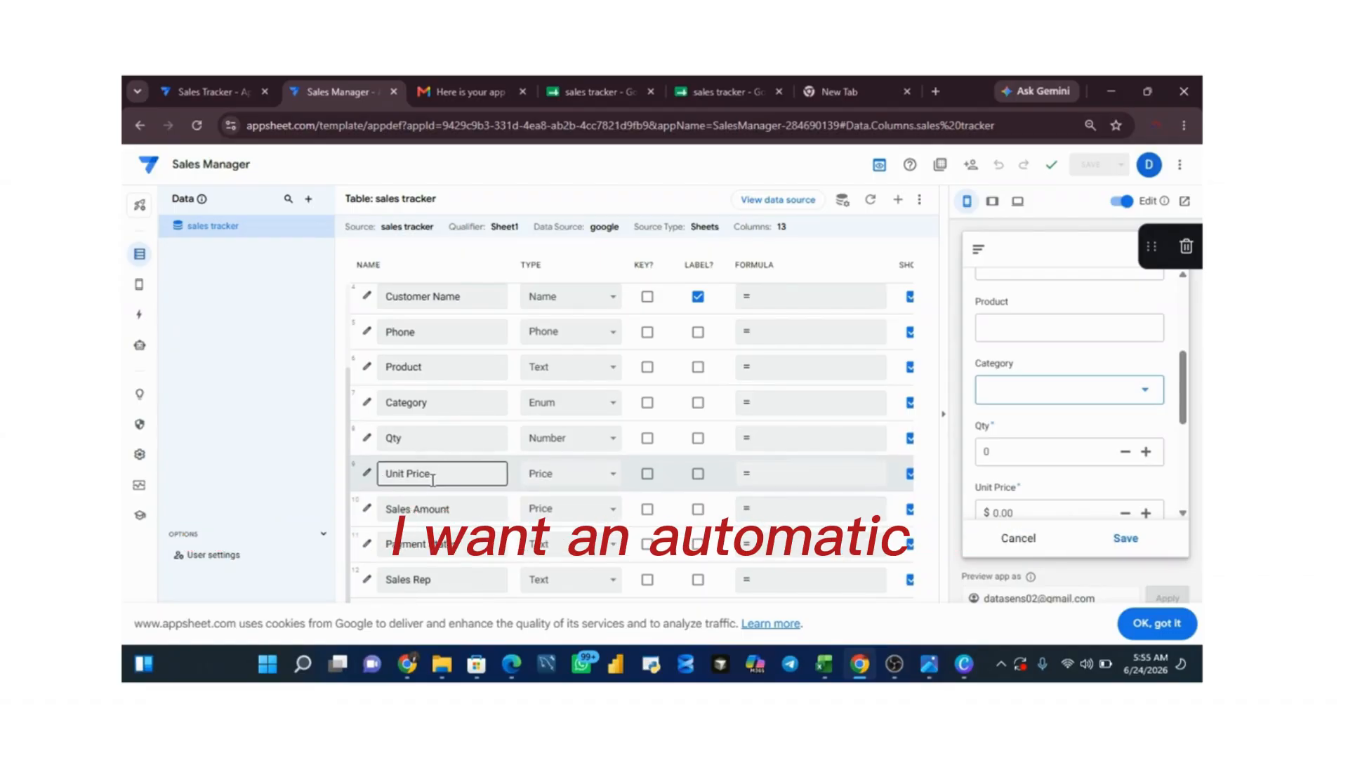
pyautogui.click(366, 511)
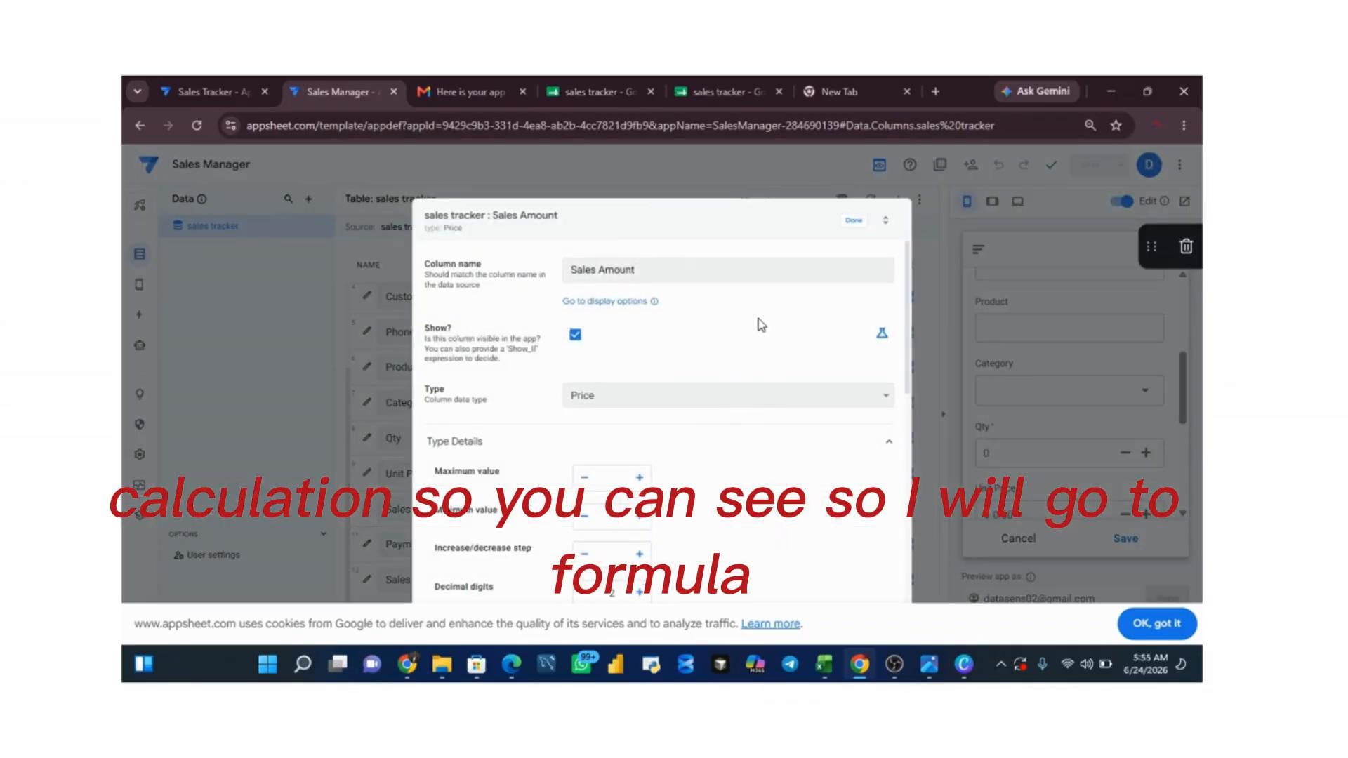
pyautogui.click(853, 221)
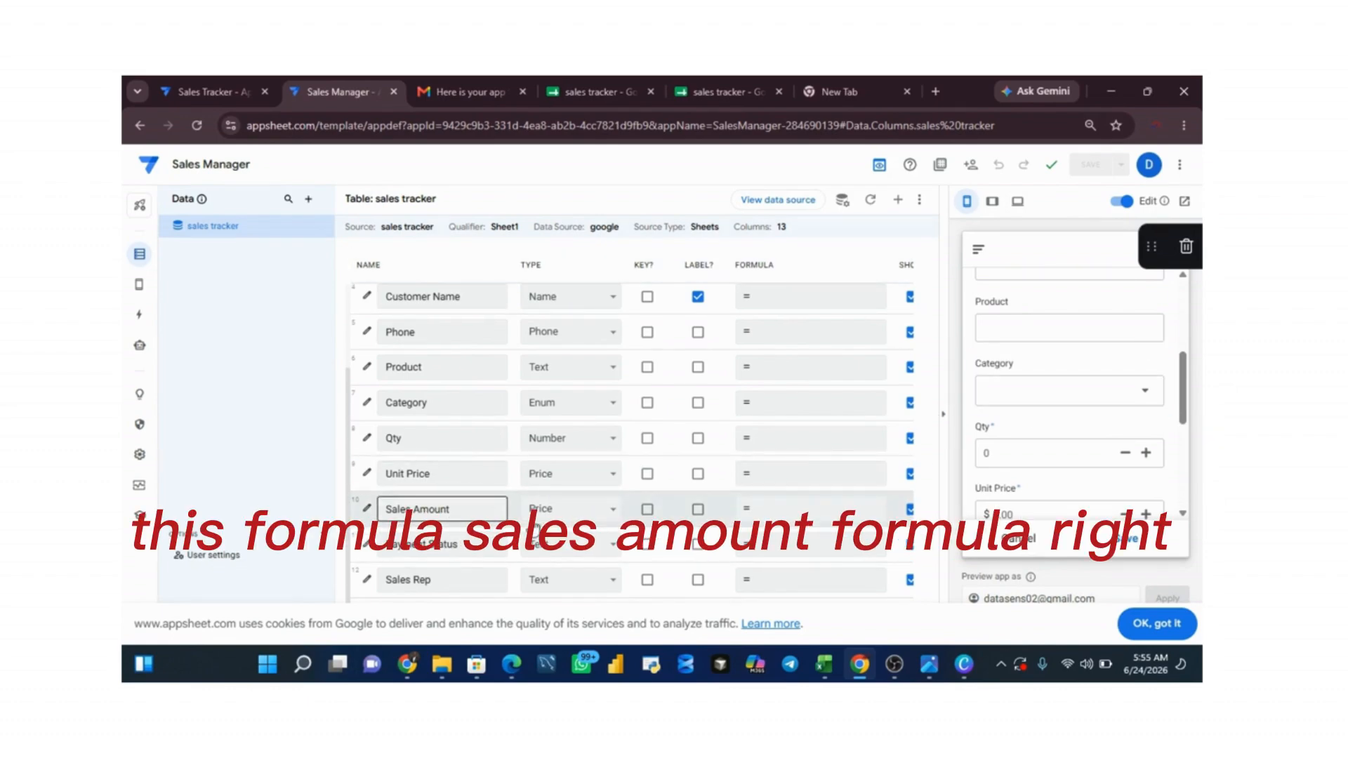
# Step: Open the app formula editor for the Sales Amount column
pyautogui.click(803, 512)
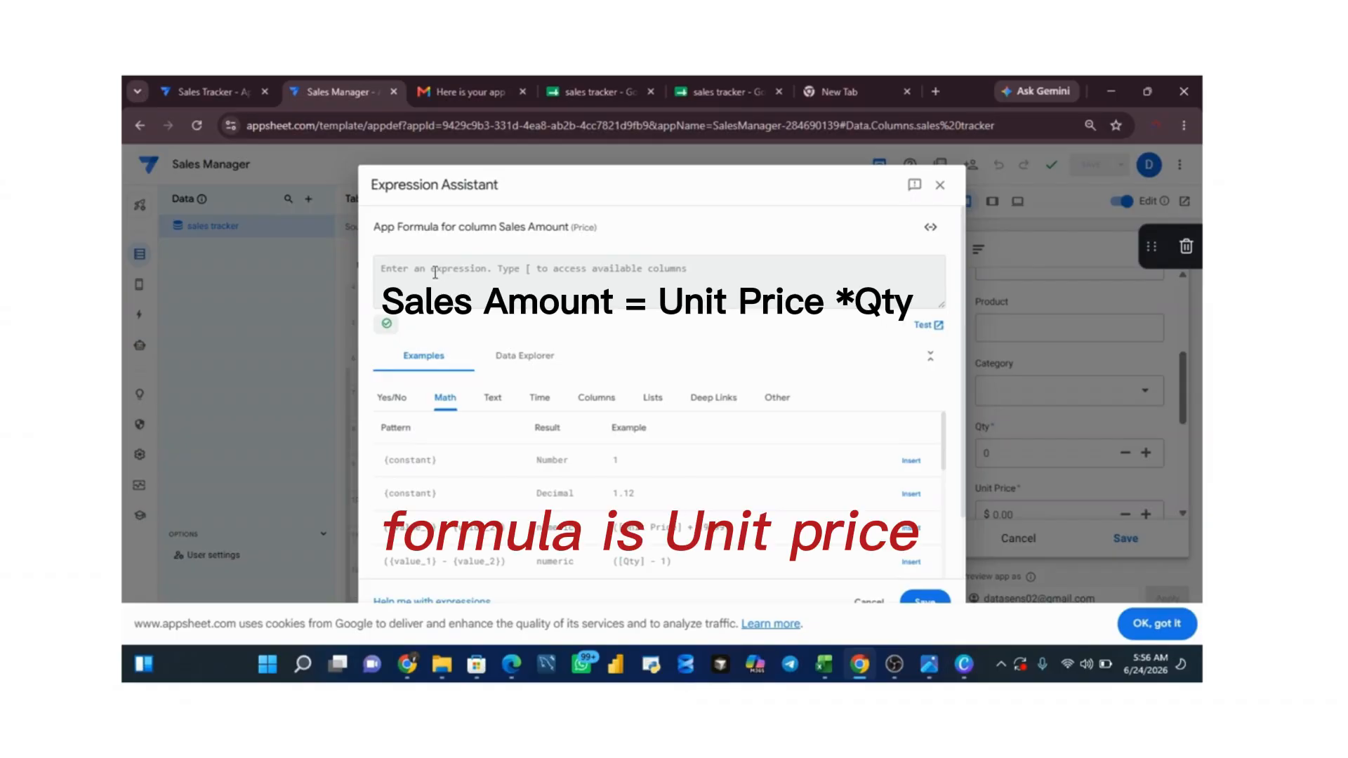
pyautogui.write('uni')
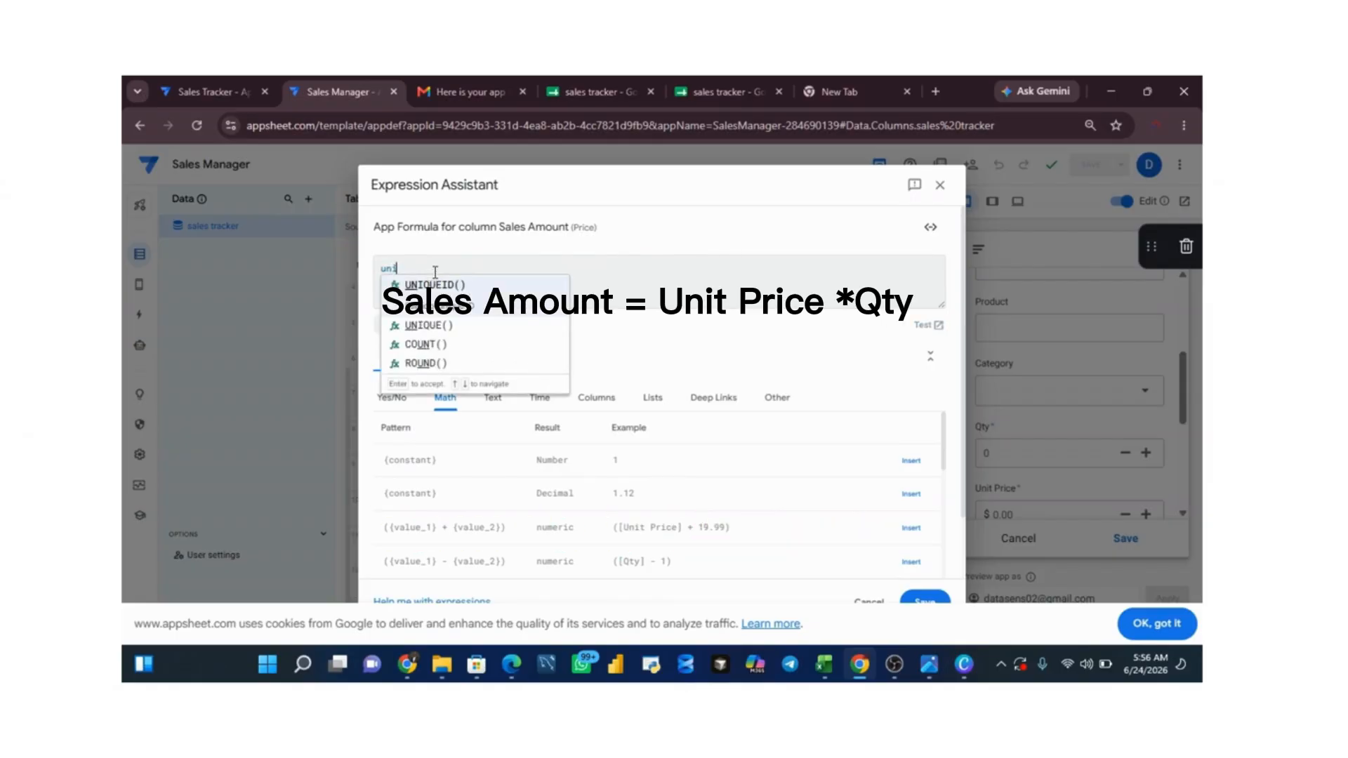
pyautogui.press('BackSpace')
pyautogui.press('BackSpace')
pyautogui.press('BackSpace')
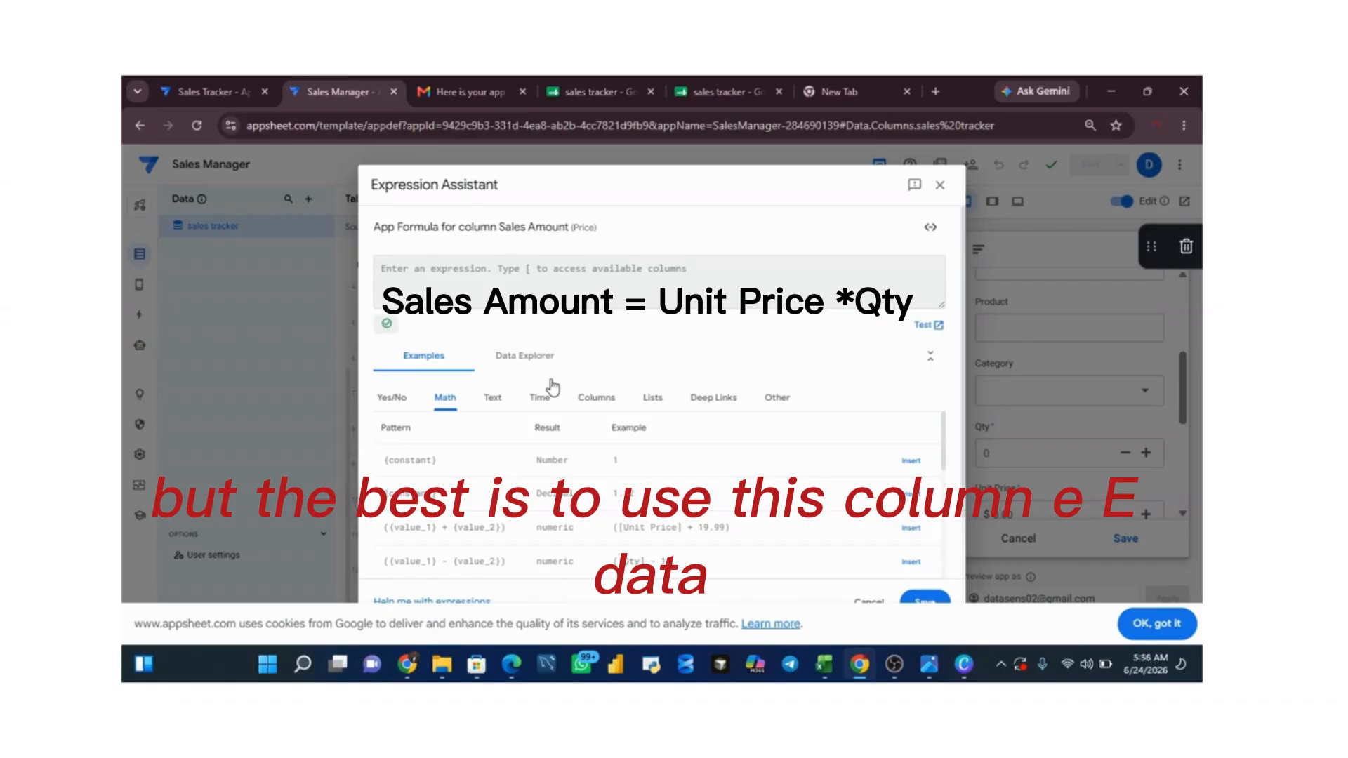
# Step: Build the Sales Amount formula [Qty]*[Unit Price] from the column examples, save it and dismiss the cookie notice
pyautogui.click(605, 400)
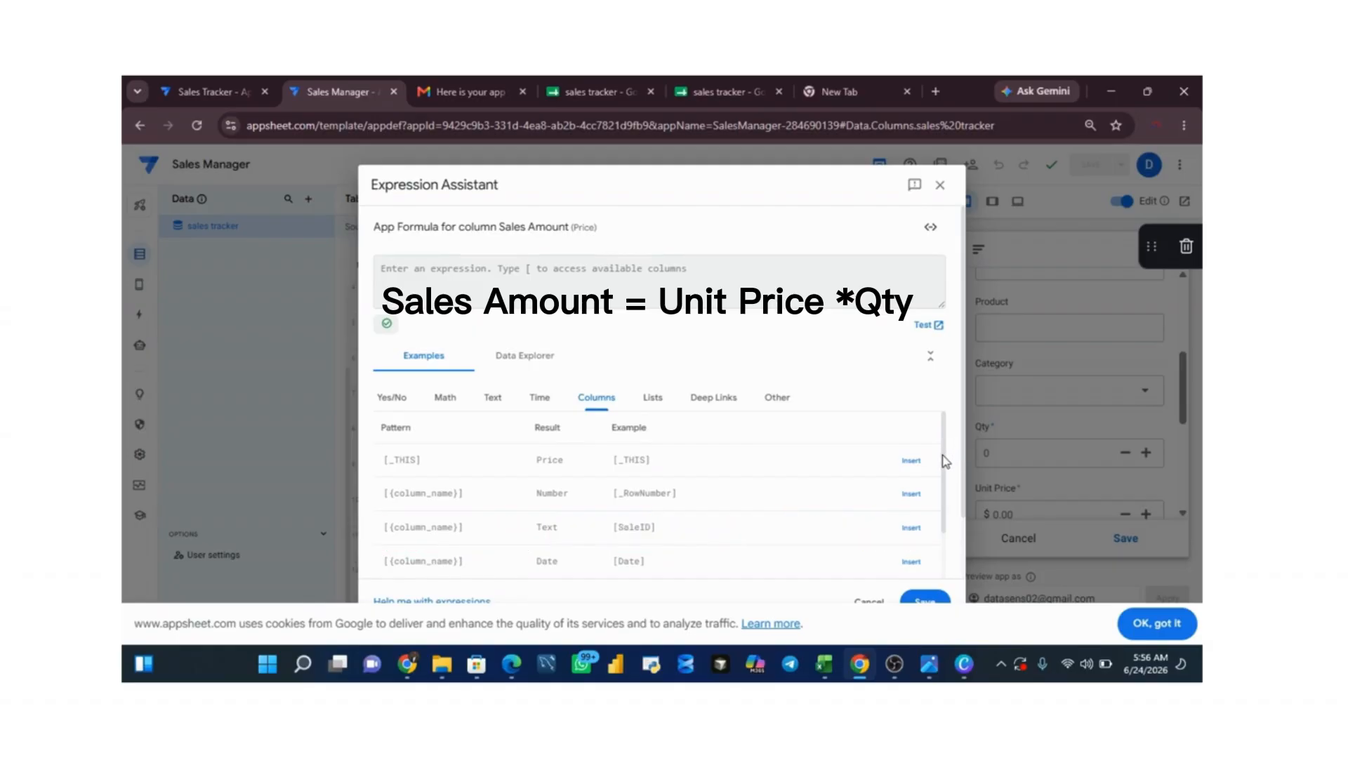
pyautogui.moveTo(945, 461); pyautogui.dragTo(944, 560)
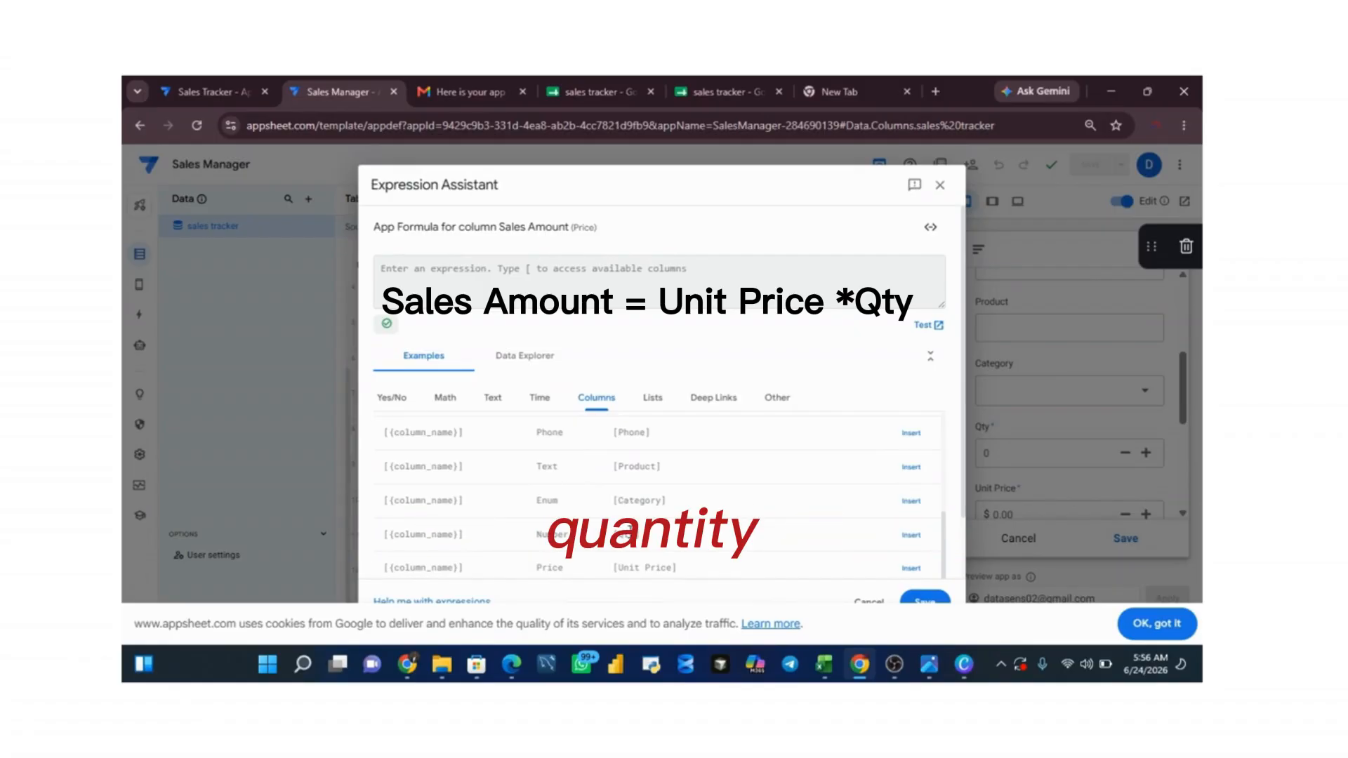
pyautogui.click(912, 535)
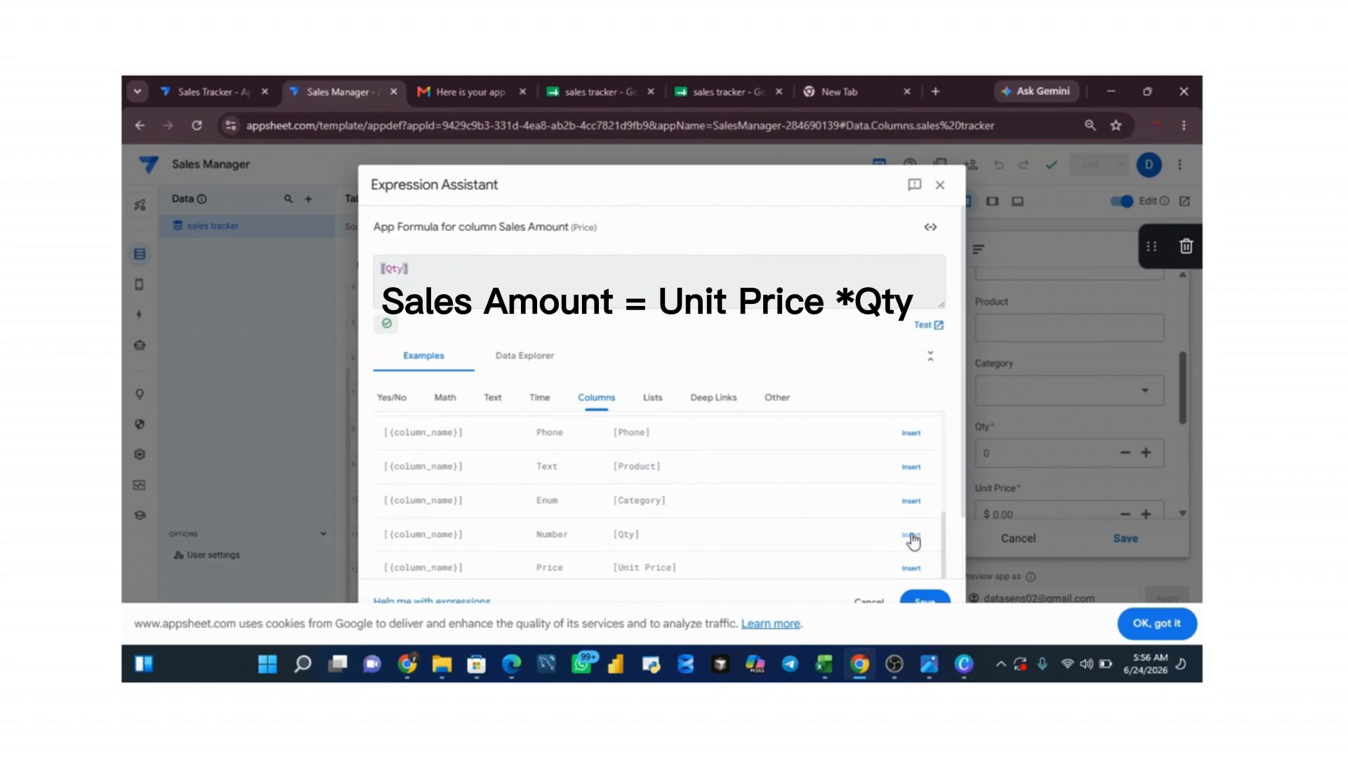
pyautogui.write('*')
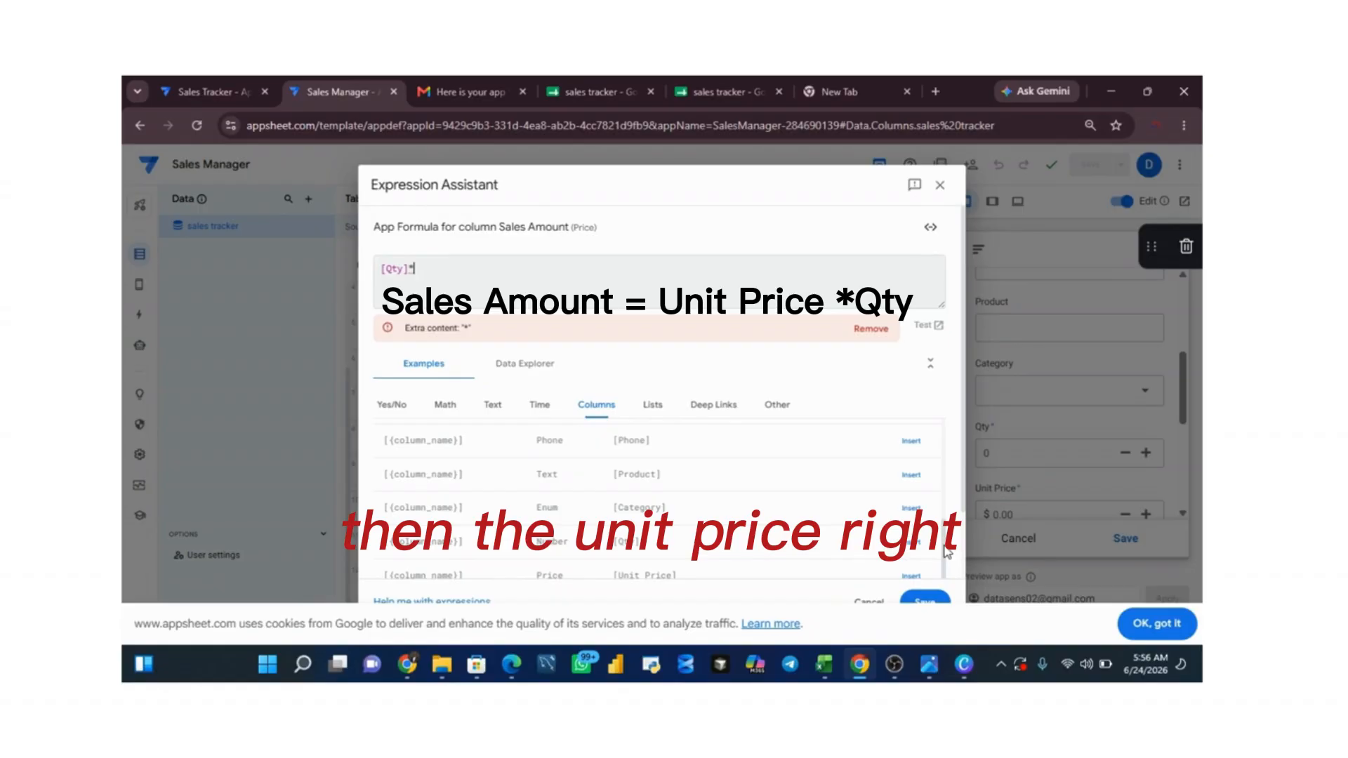
pyautogui.moveTo(944, 548); pyautogui.dragTo(941, 583)
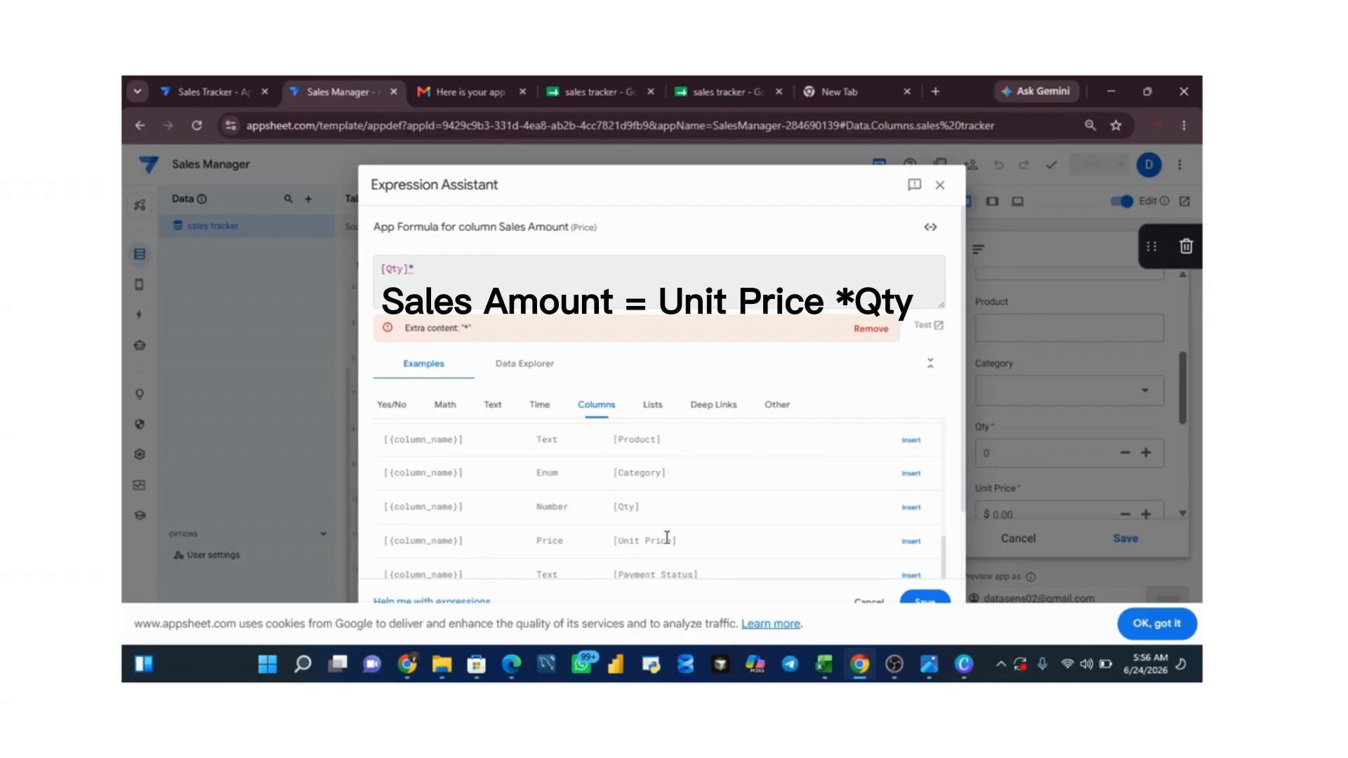
pyautogui.click(910, 542)
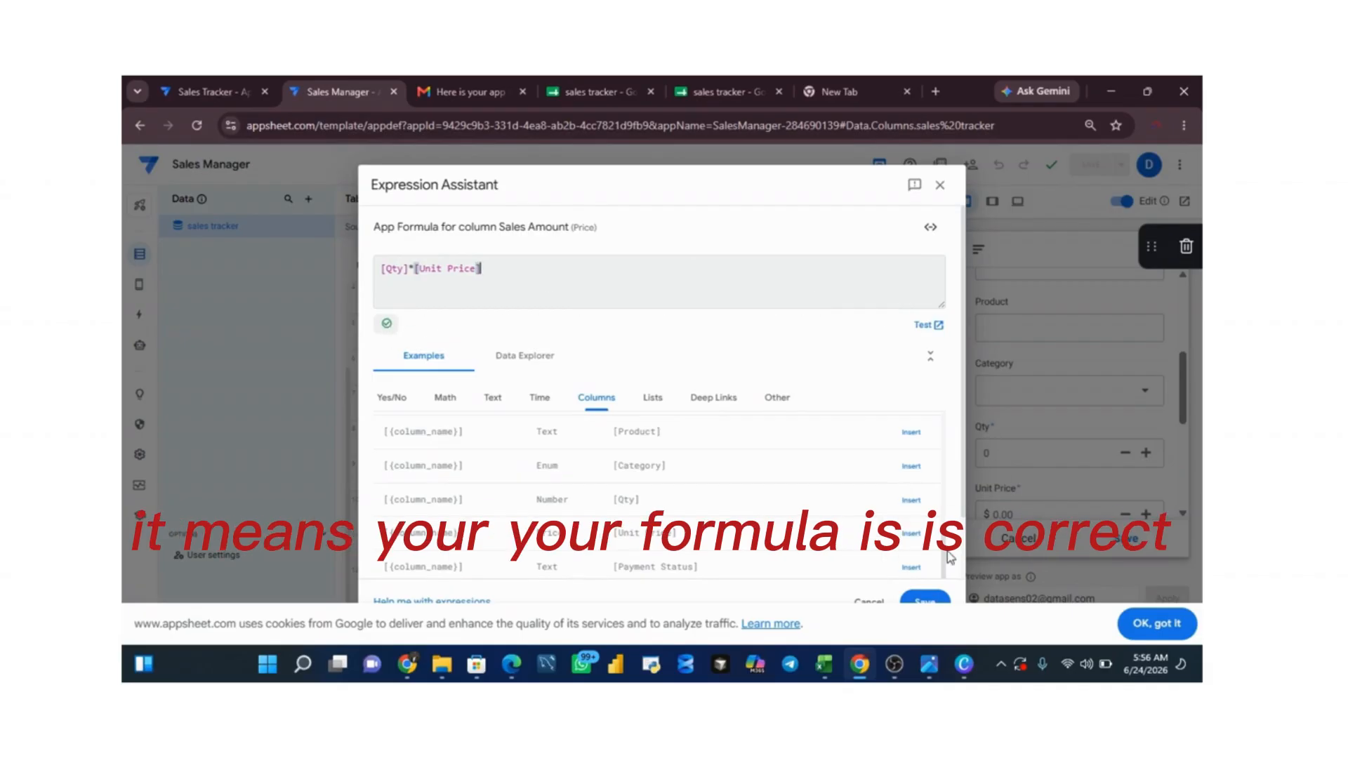
pyautogui.click(927, 599)
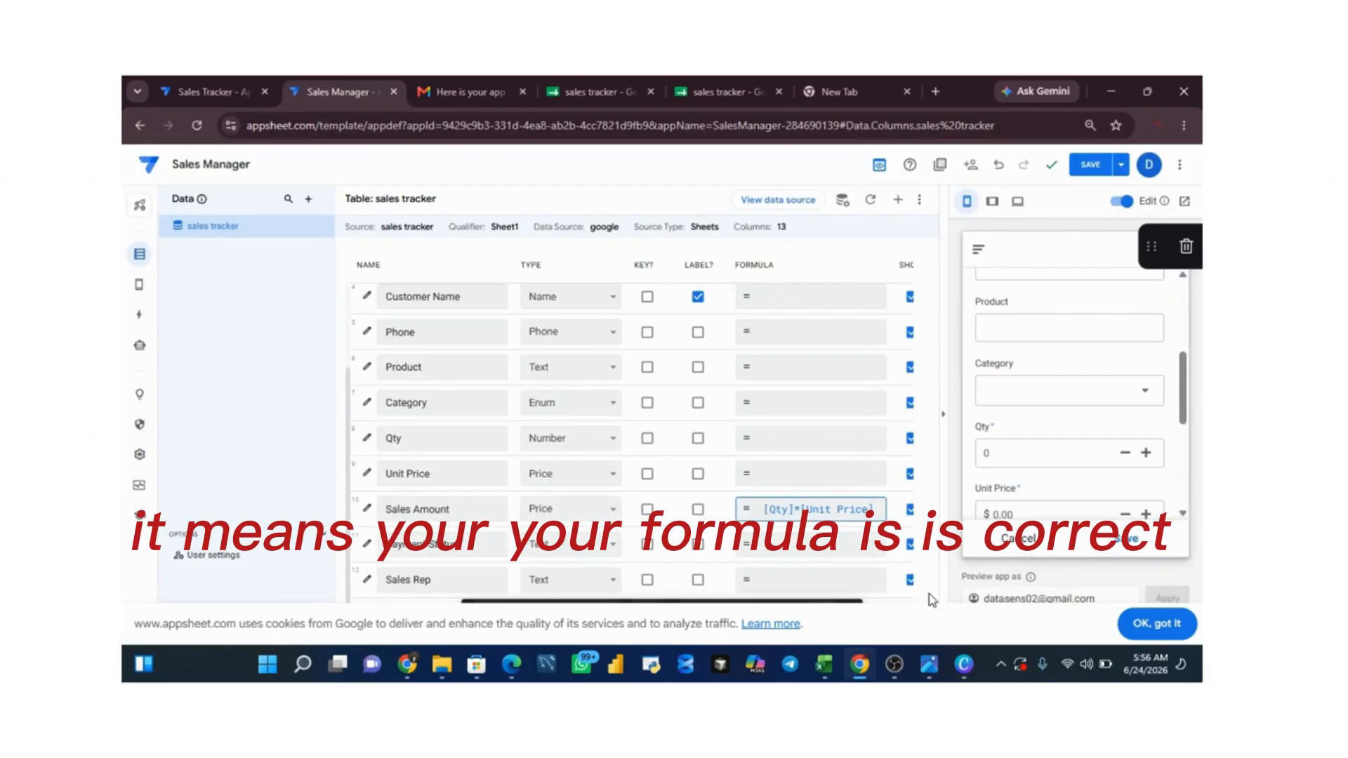
pyautogui.click(1165, 628)
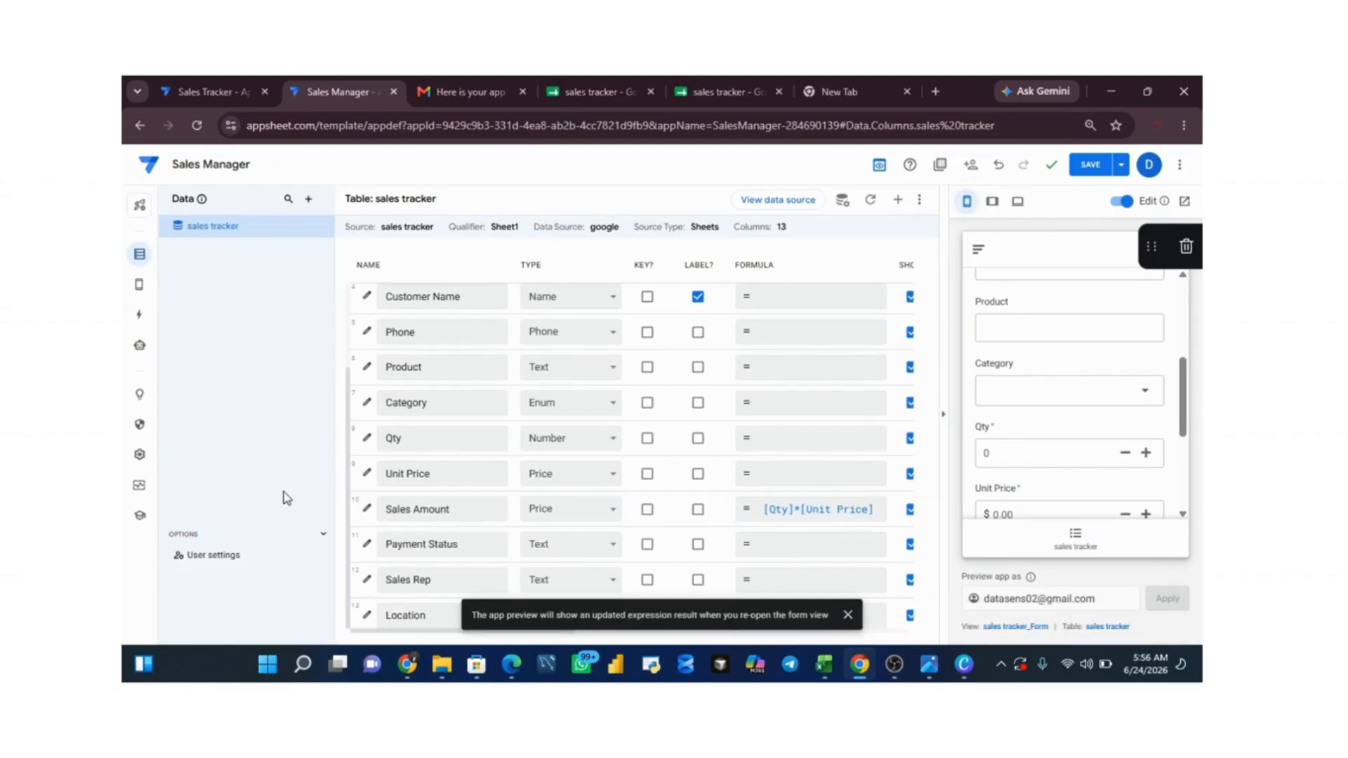
# Step: Change the Payment Status column's type to Enum and add "Pending" and "Paid" as its allowed values
pyautogui.click(367, 544)
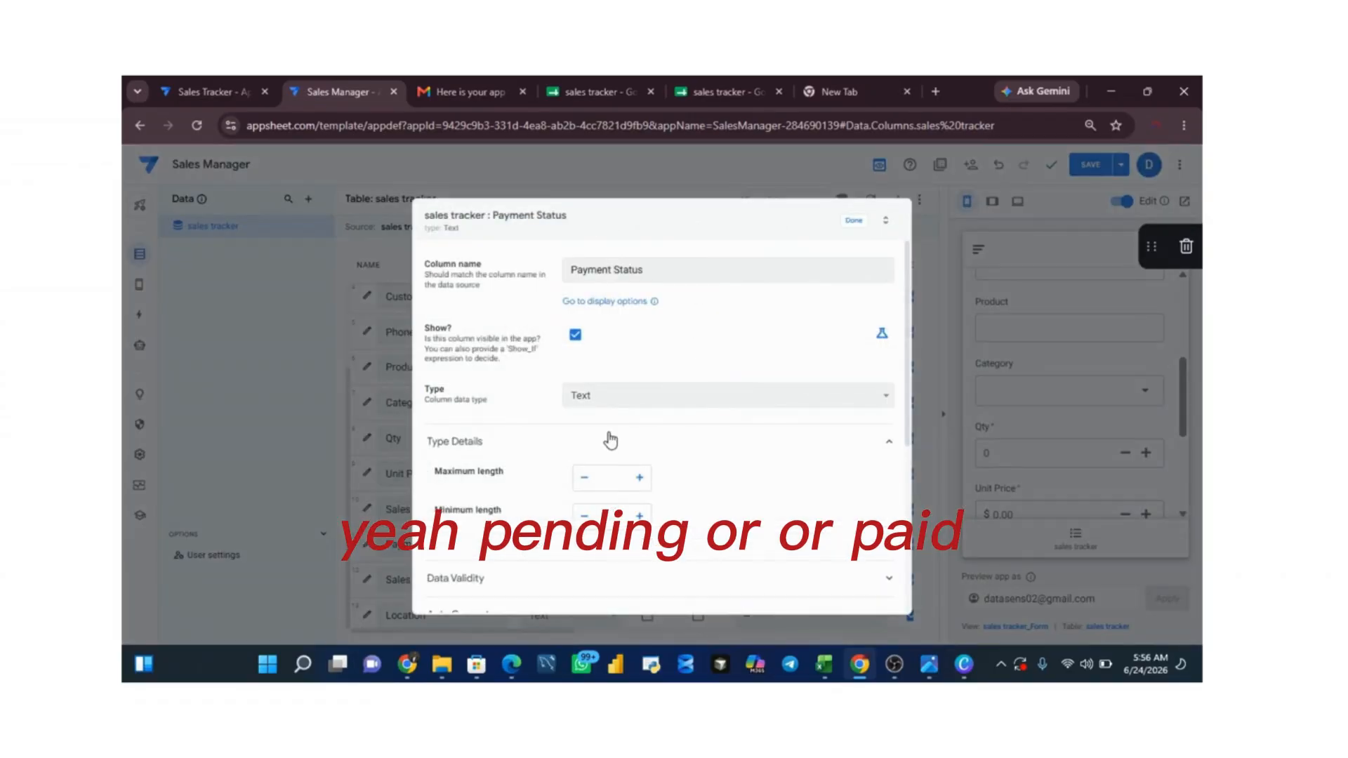
pyautogui.click(626, 395)
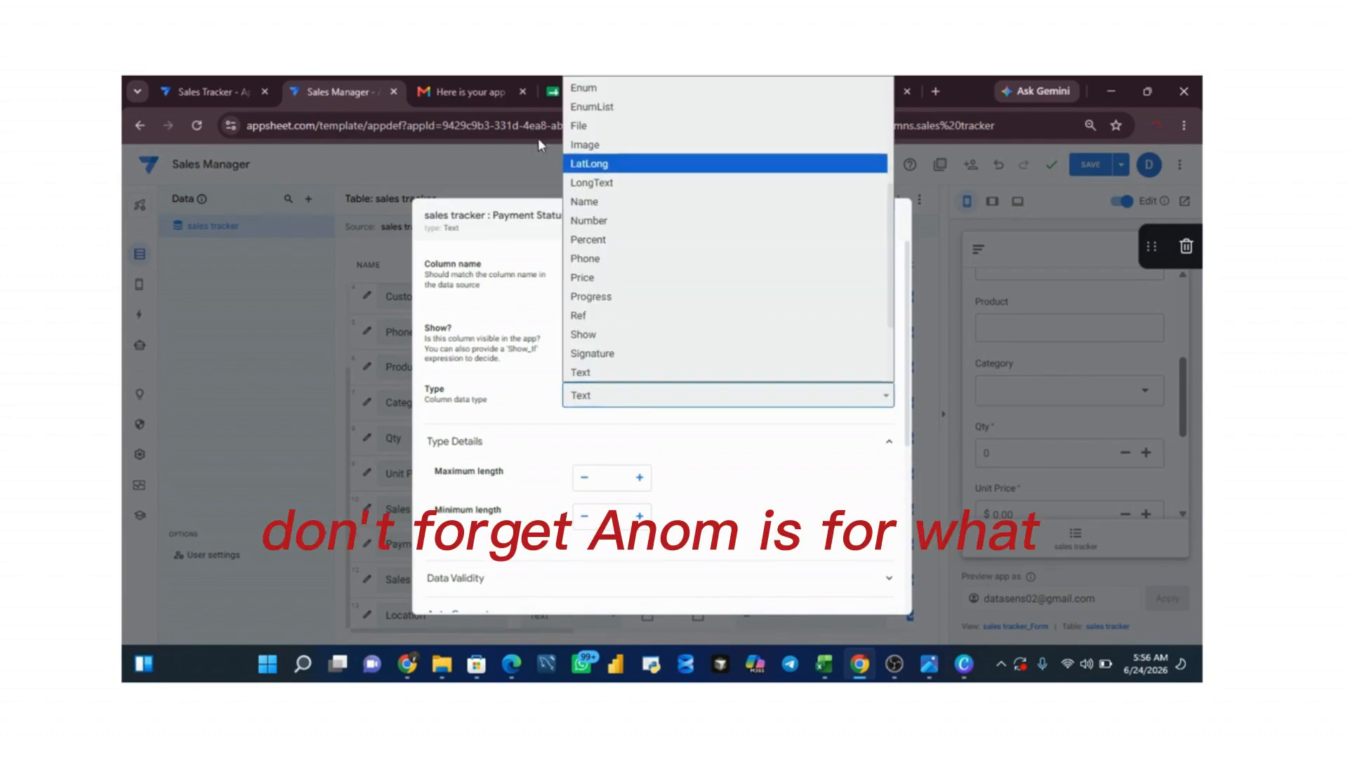
pyautogui.click(637, 90)
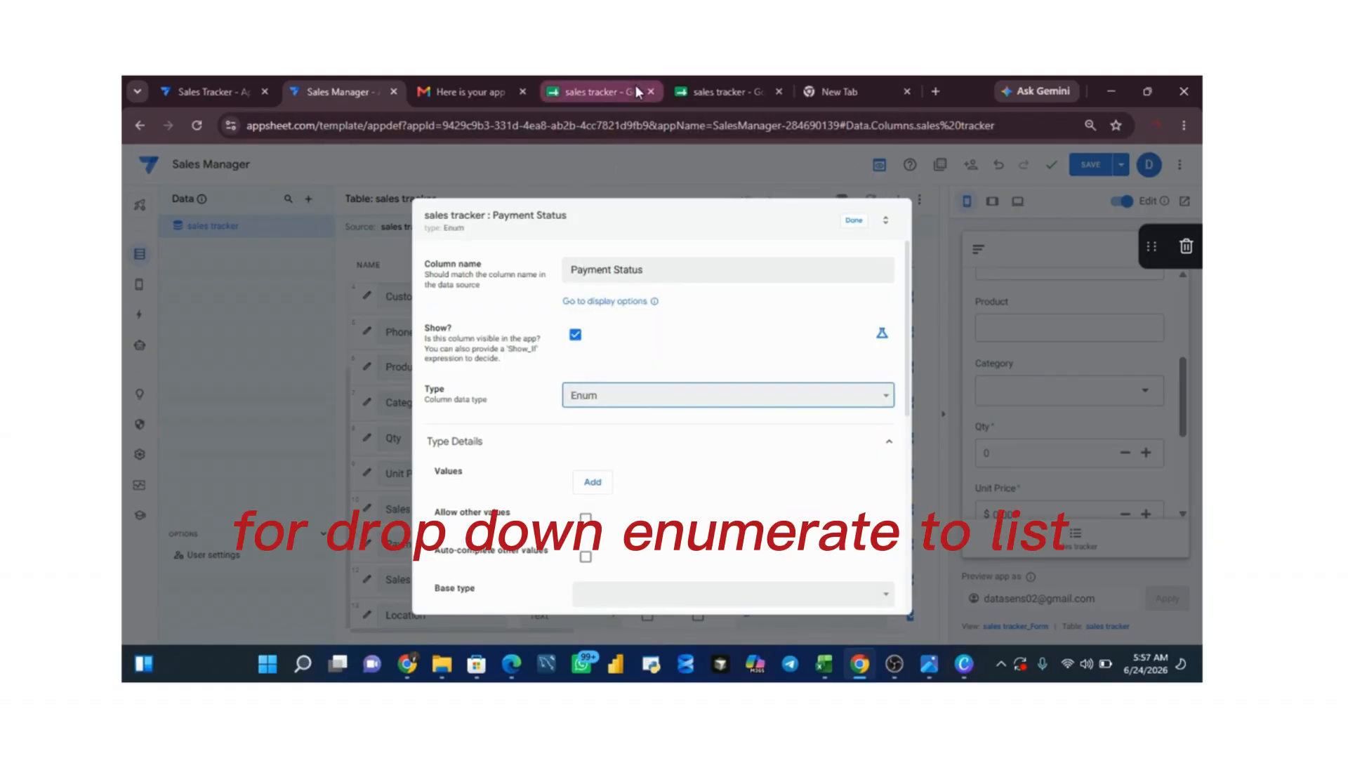
pyautogui.click(593, 487)
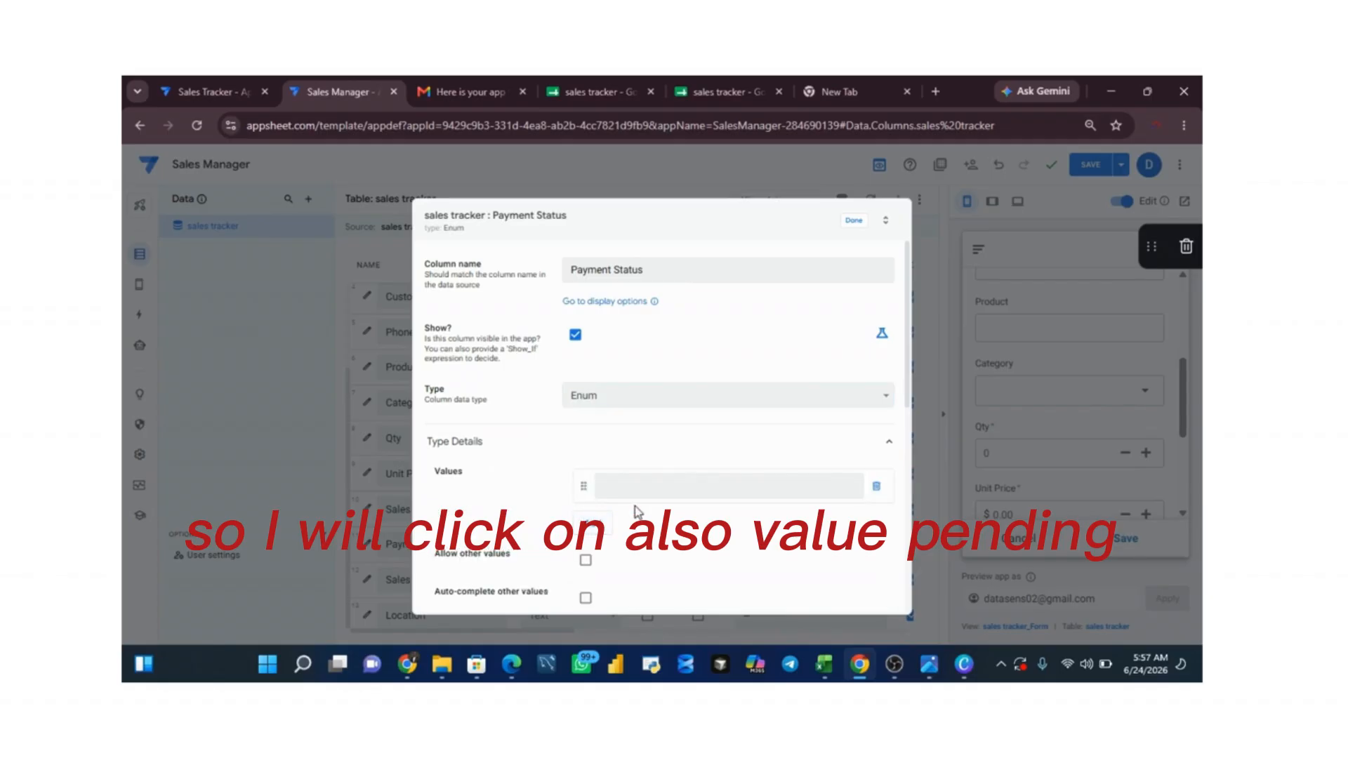
pyautogui.click(628, 493)
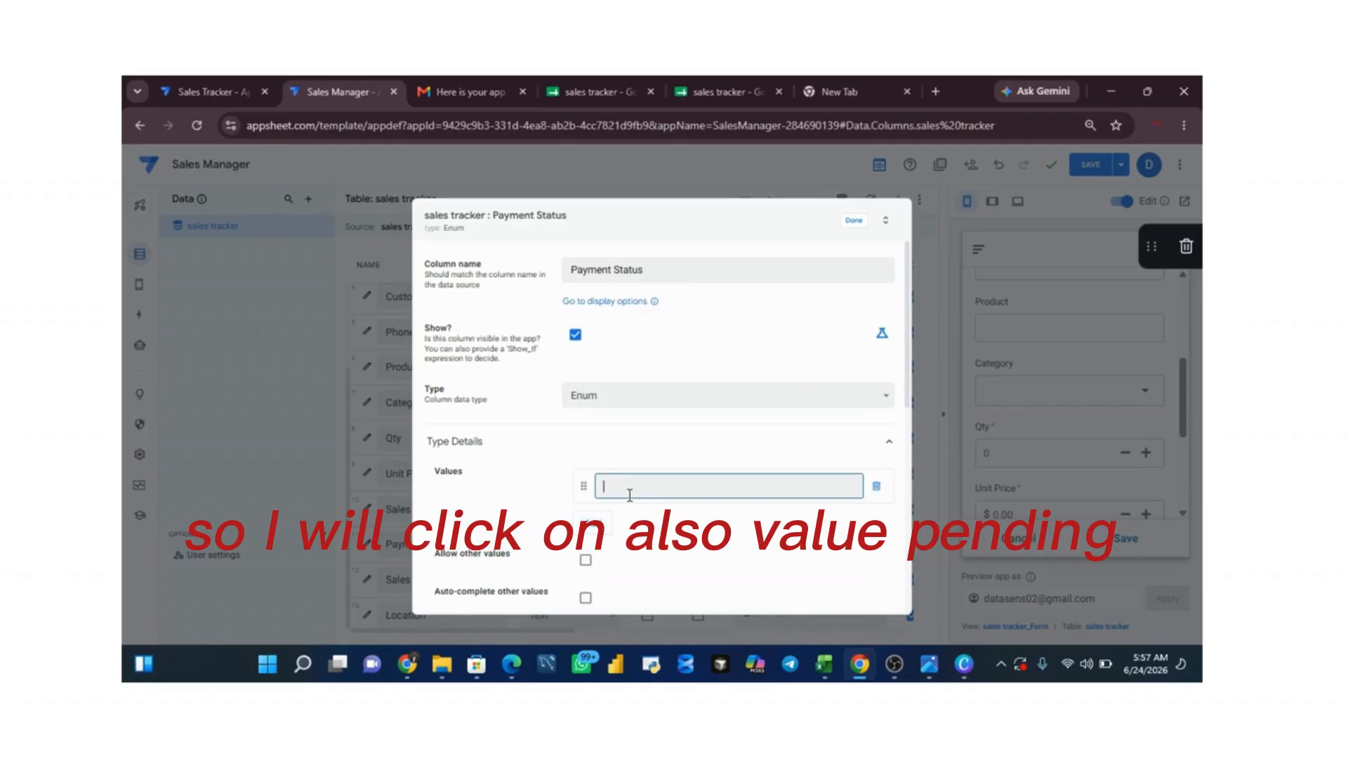
pyautogui.write('ing')
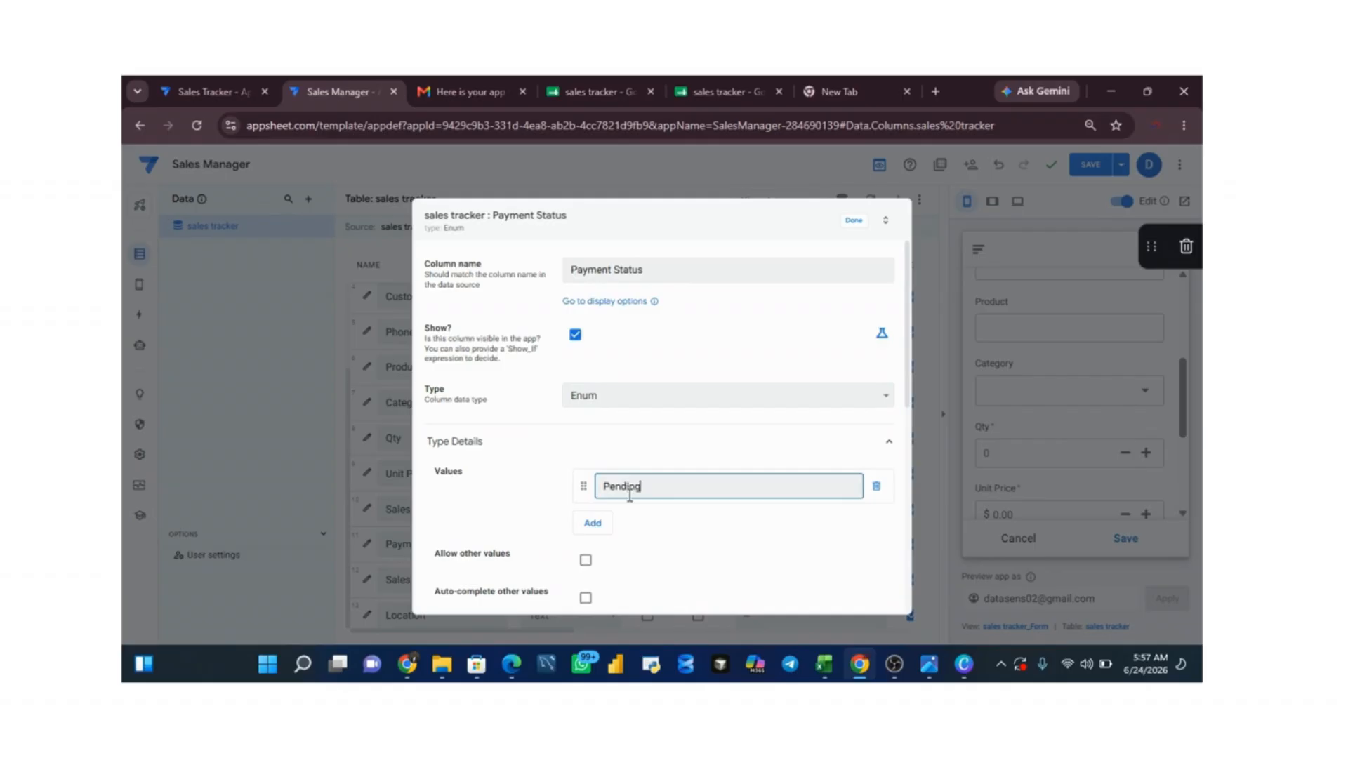
pyautogui.click(594, 523)
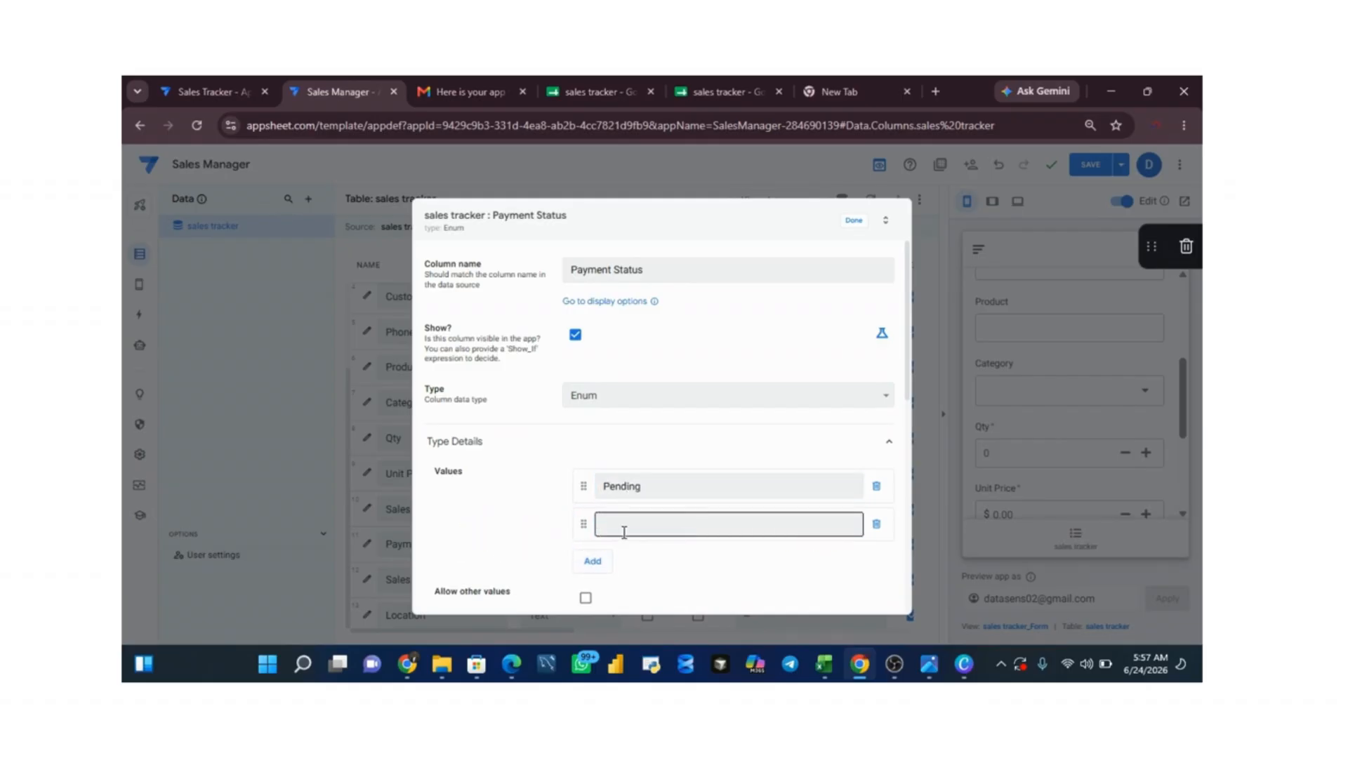
pyautogui.click(628, 531)
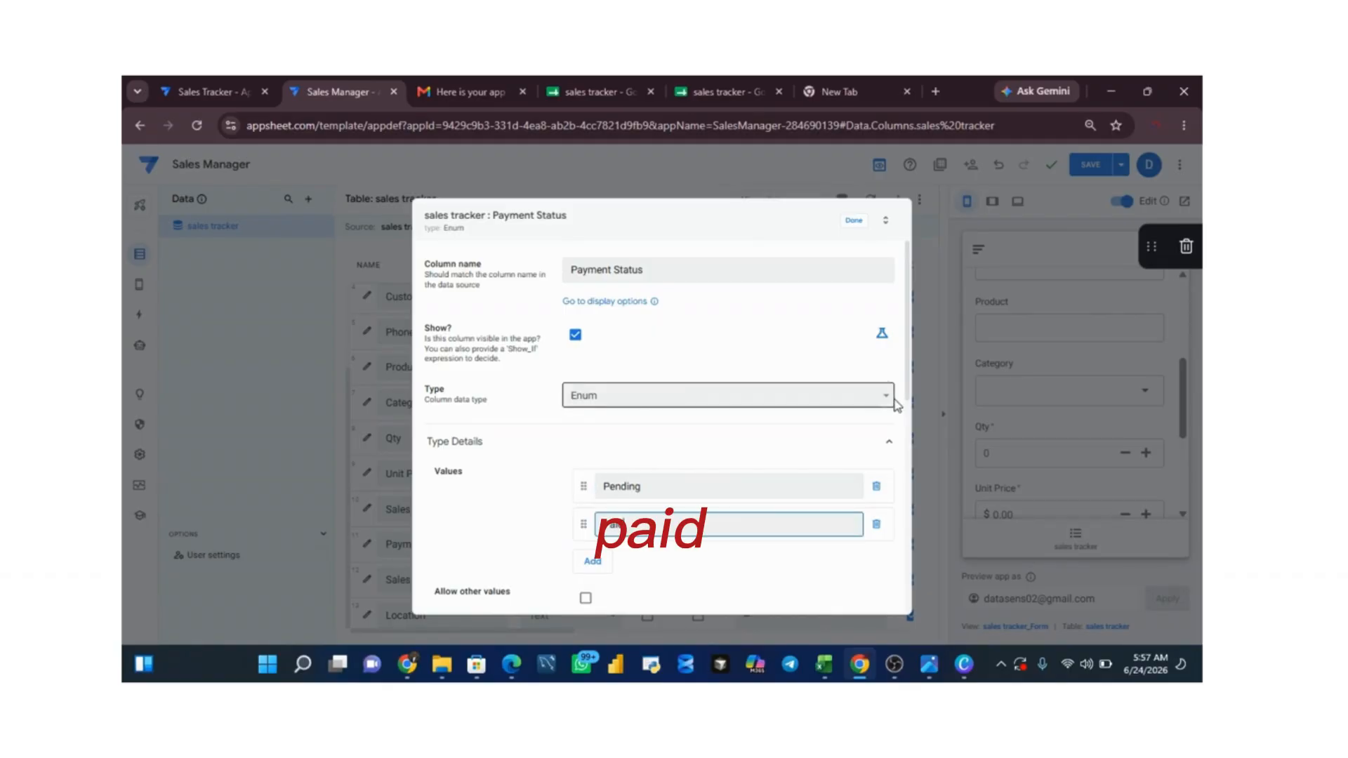
# Step: Enable auto-complete of other values for Payment Status, set its input mode to Dropdown and finish editing the column
pyautogui.moveTo(910, 393); pyautogui.dragTo(898, 487)
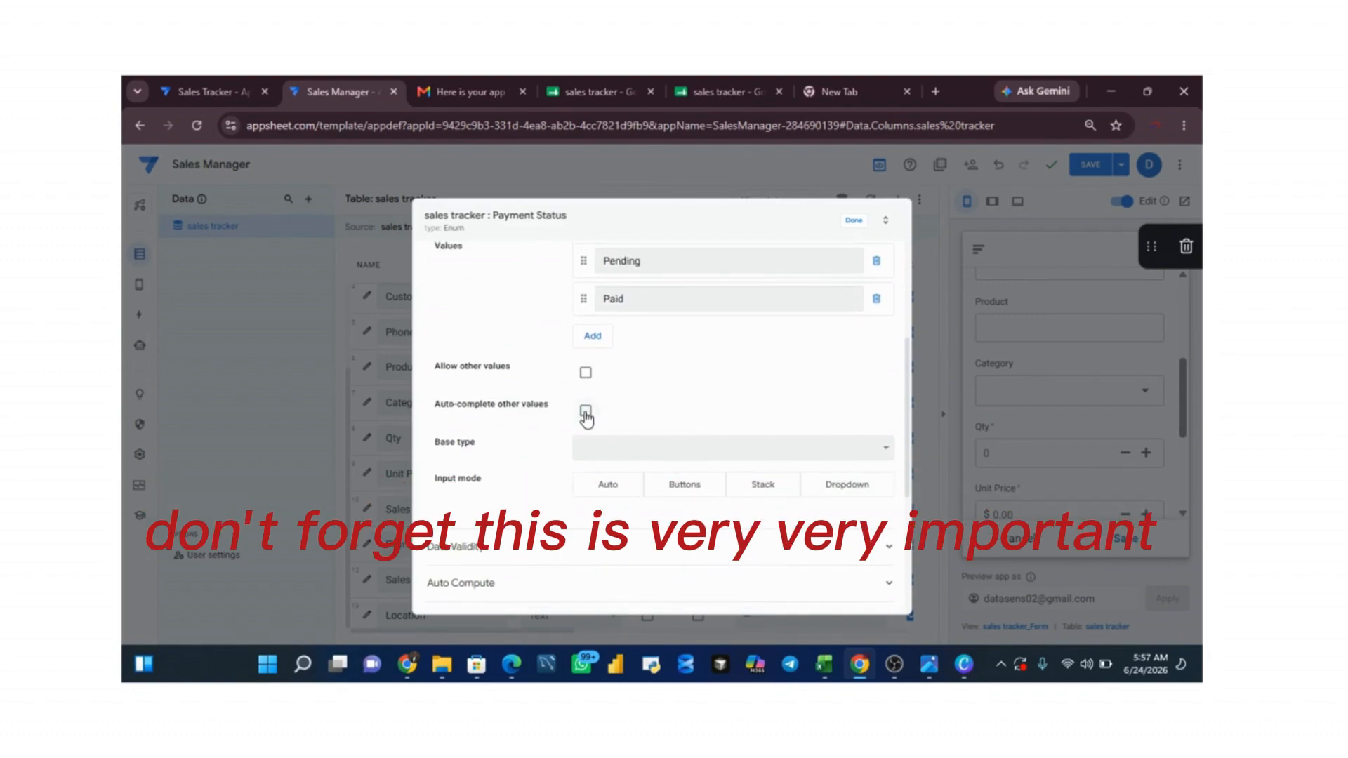
pyautogui.click(586, 412)
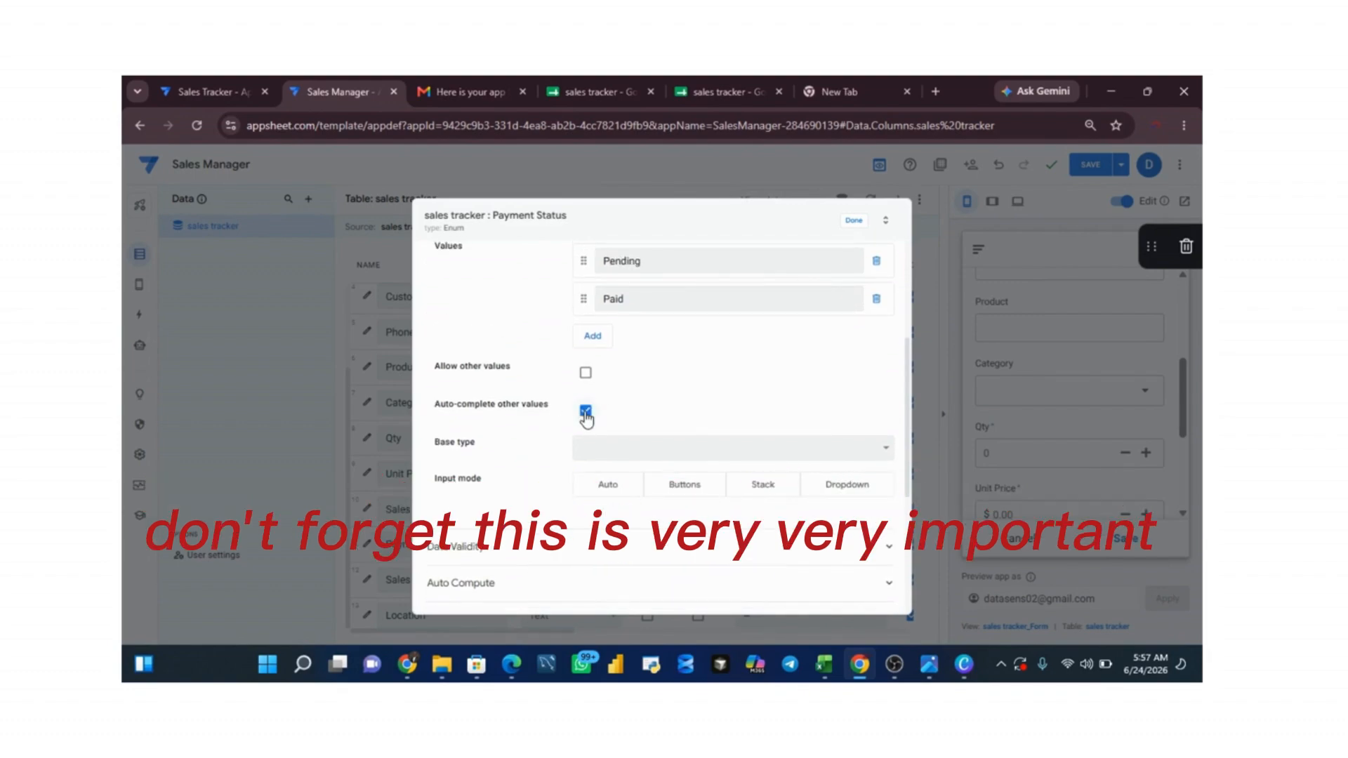
pyautogui.click(848, 491)
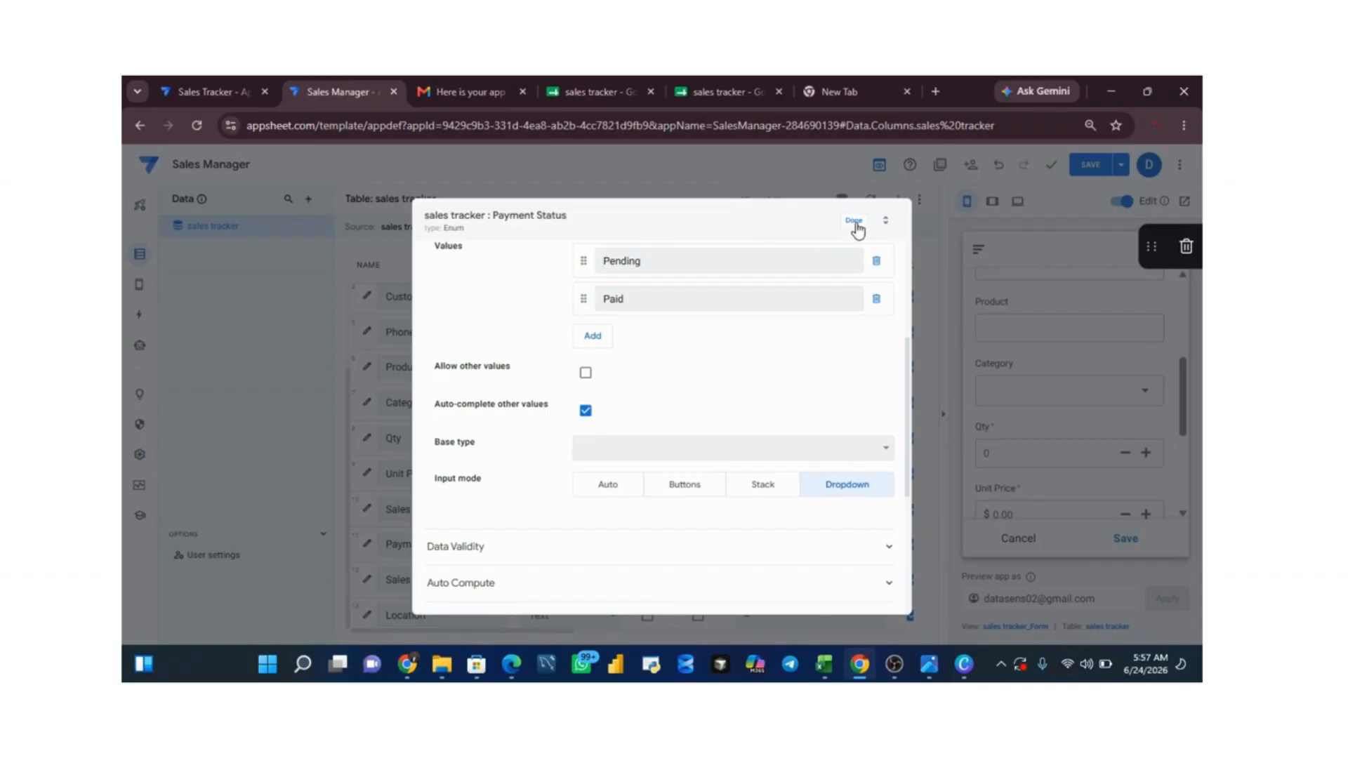
pyautogui.click(854, 221)
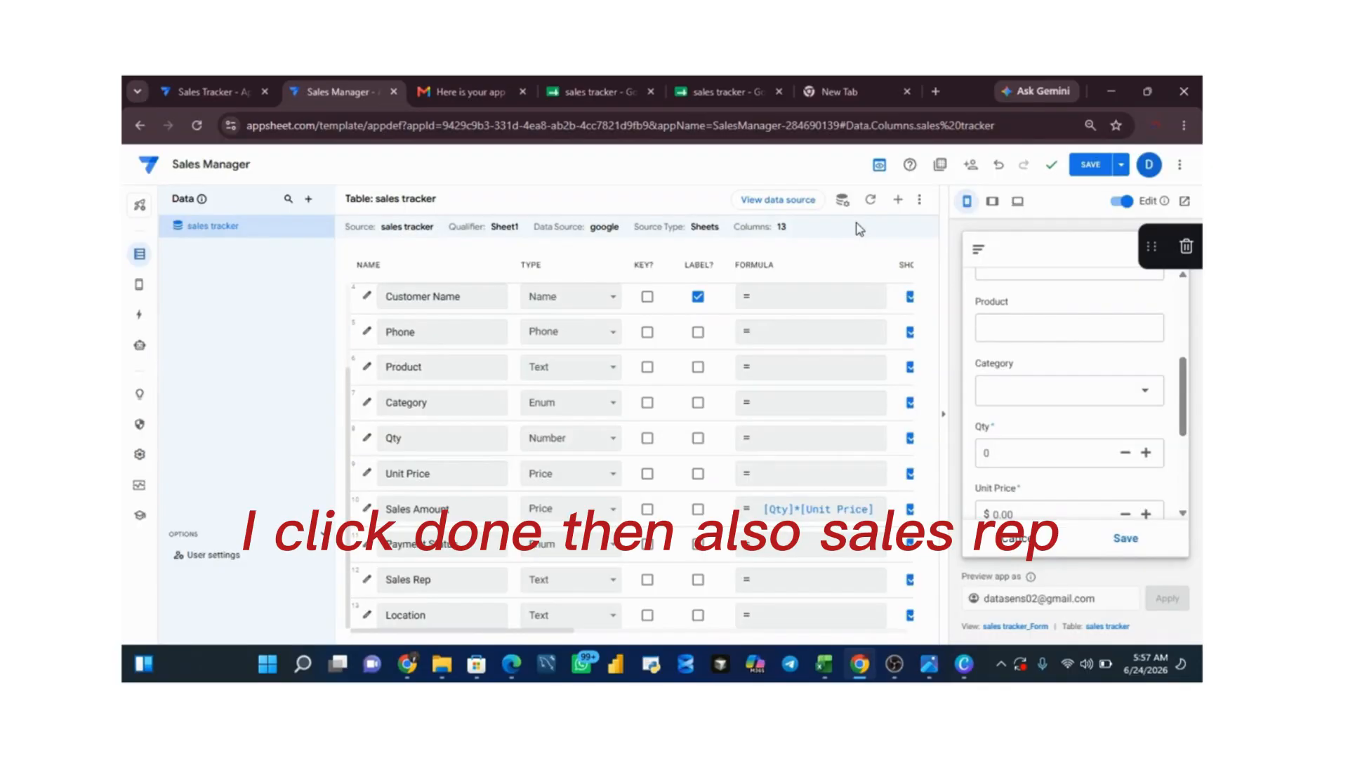
# Step: Change the Sales Rep column's type to Enum and add a blank entry to its allowed values
pyautogui.click(362, 588)
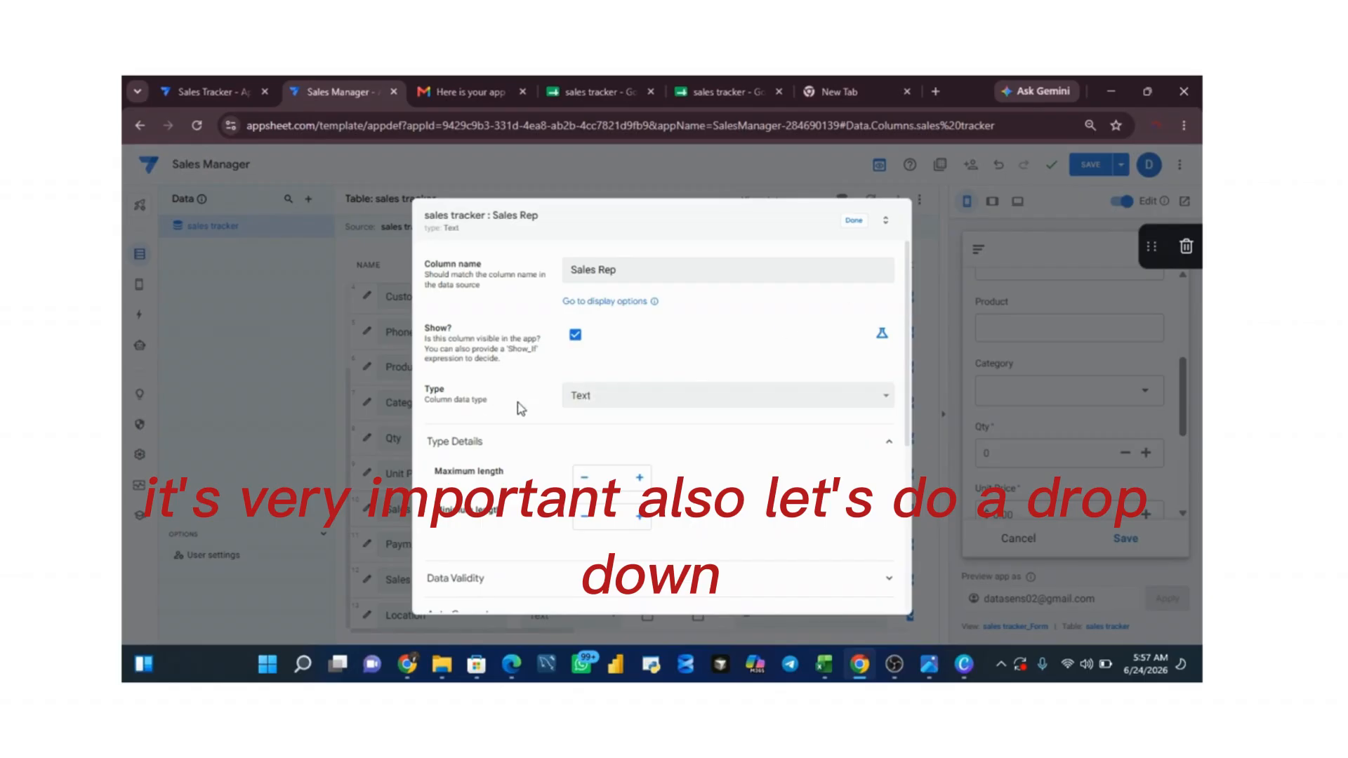
pyautogui.click(704, 408)
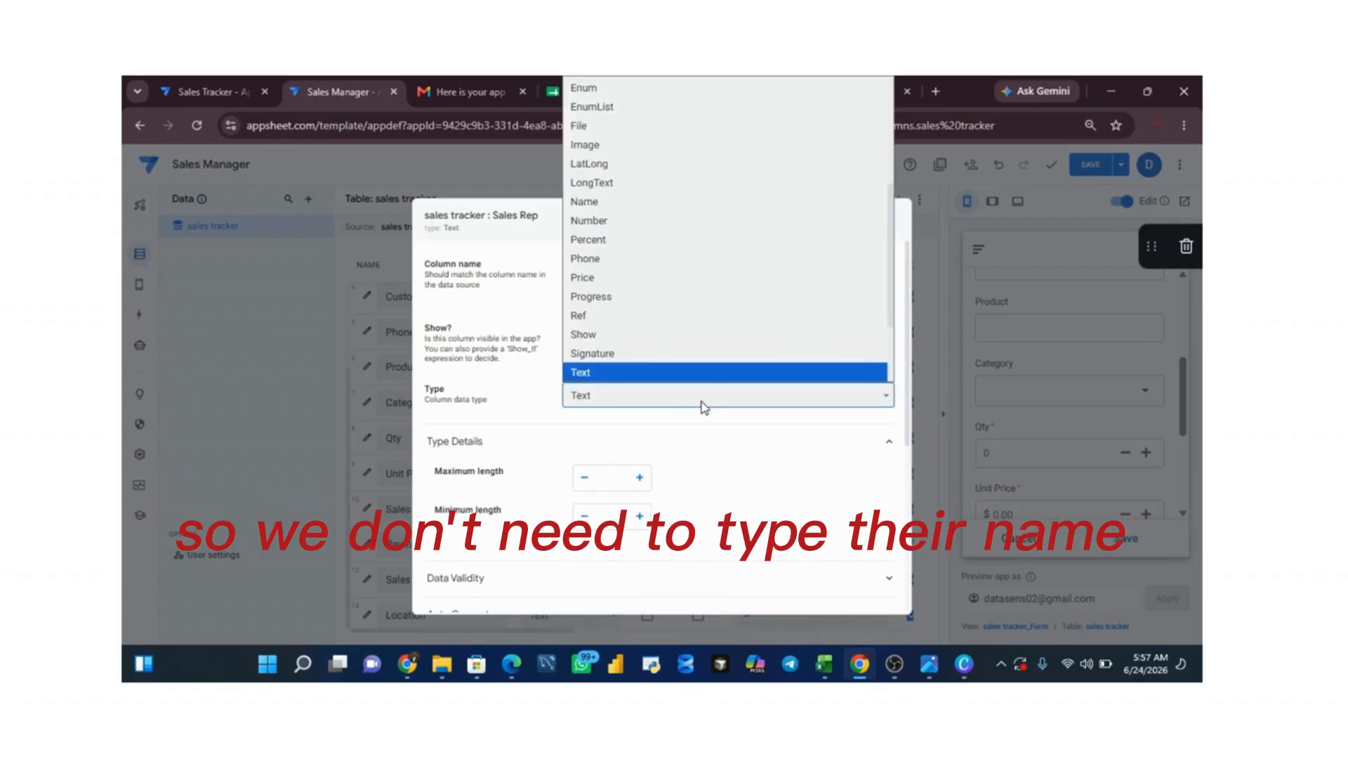
pyautogui.click(610, 91)
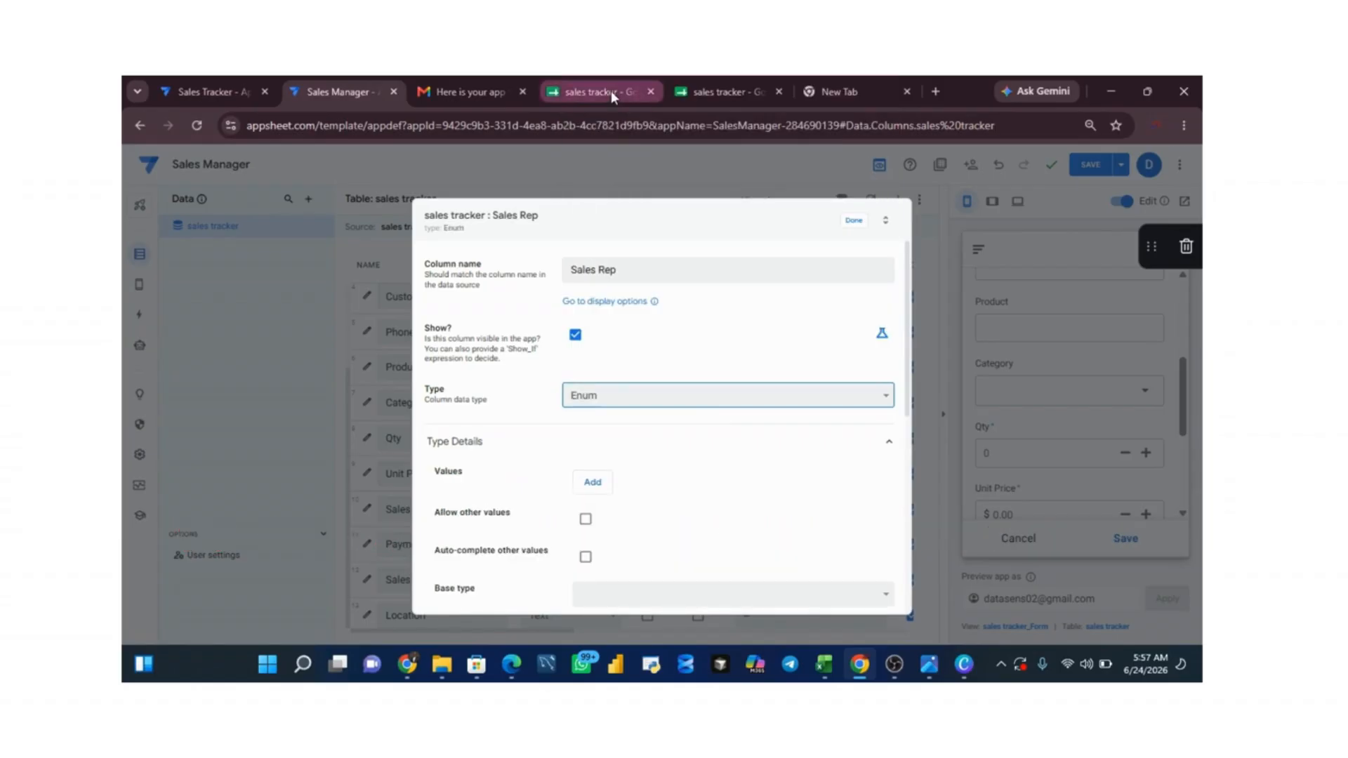
pyautogui.click(592, 485)
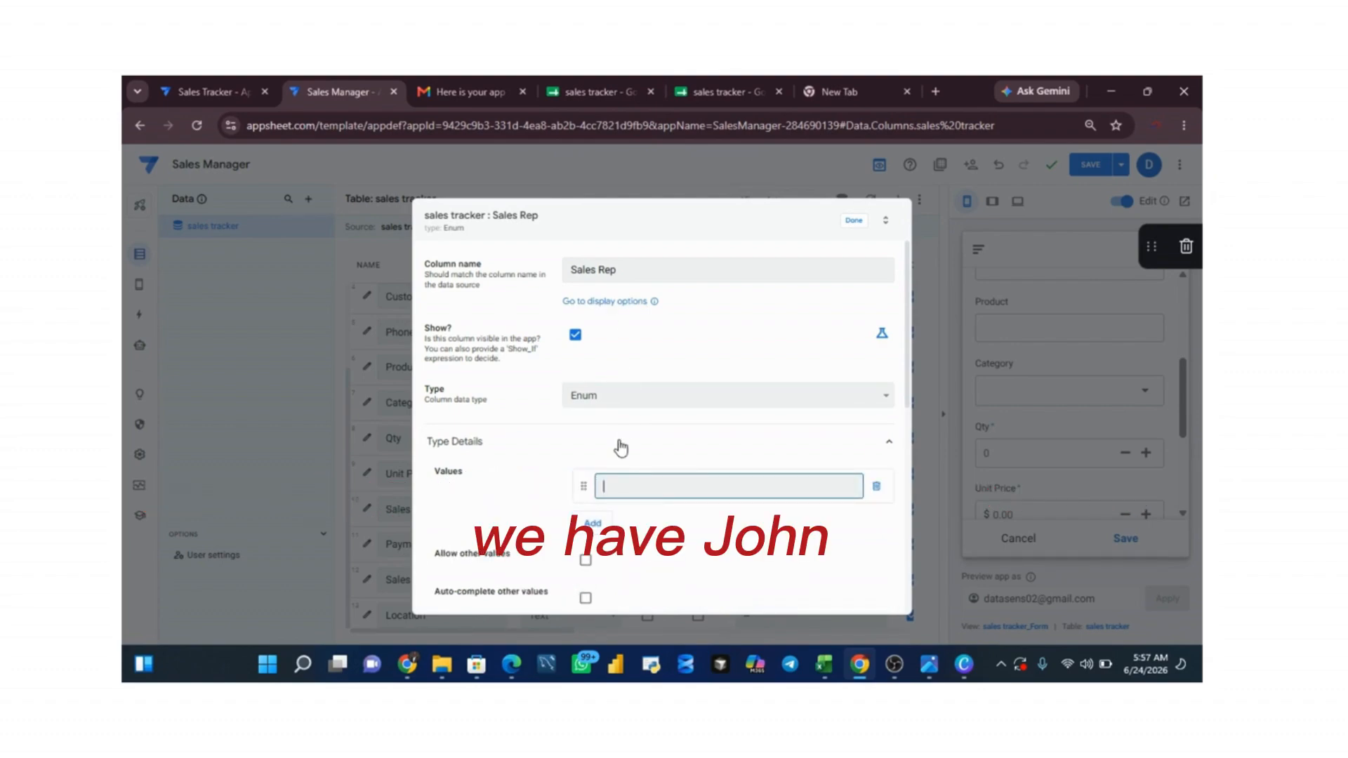
# Step: Check the sales reps' names in the sales tracker spreadsheet and return to the AppSheet editor
pyautogui.click(585, 96)
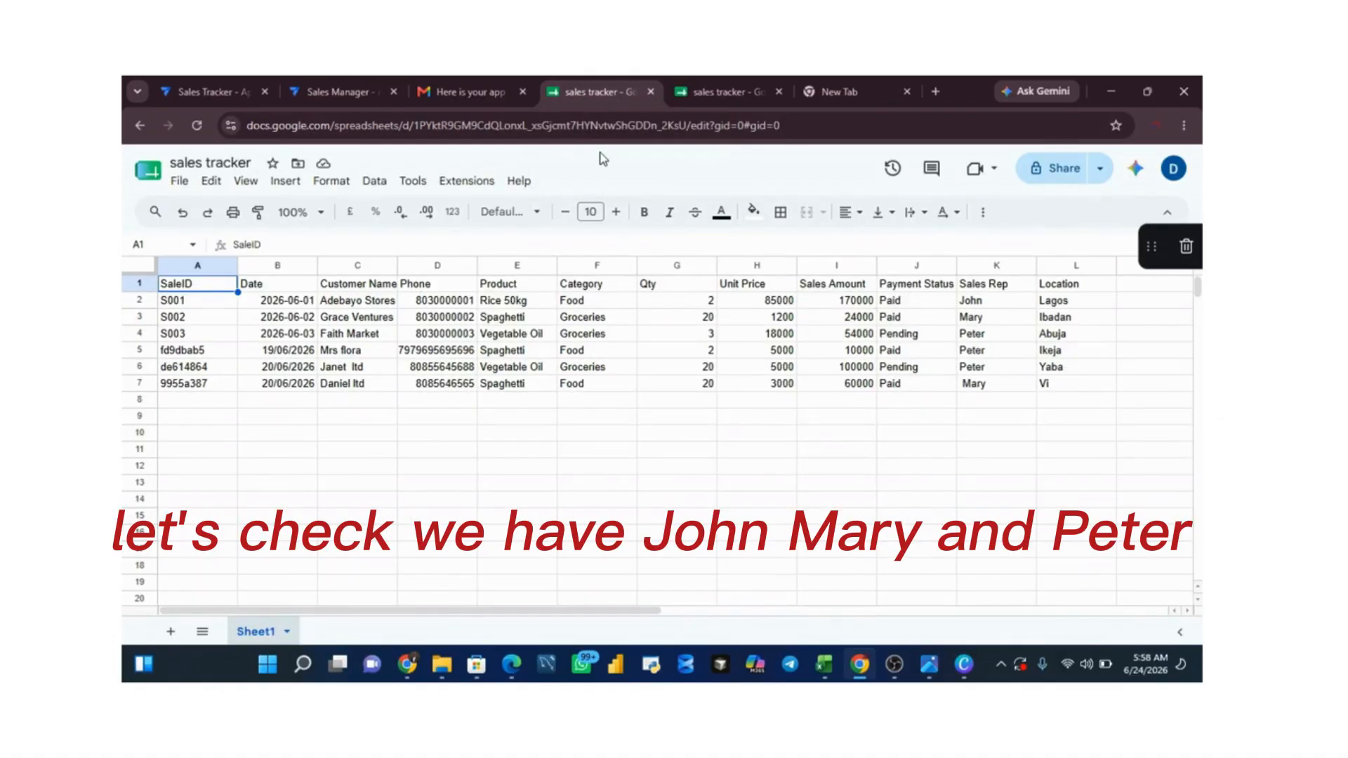
pyautogui.click(464, 97)
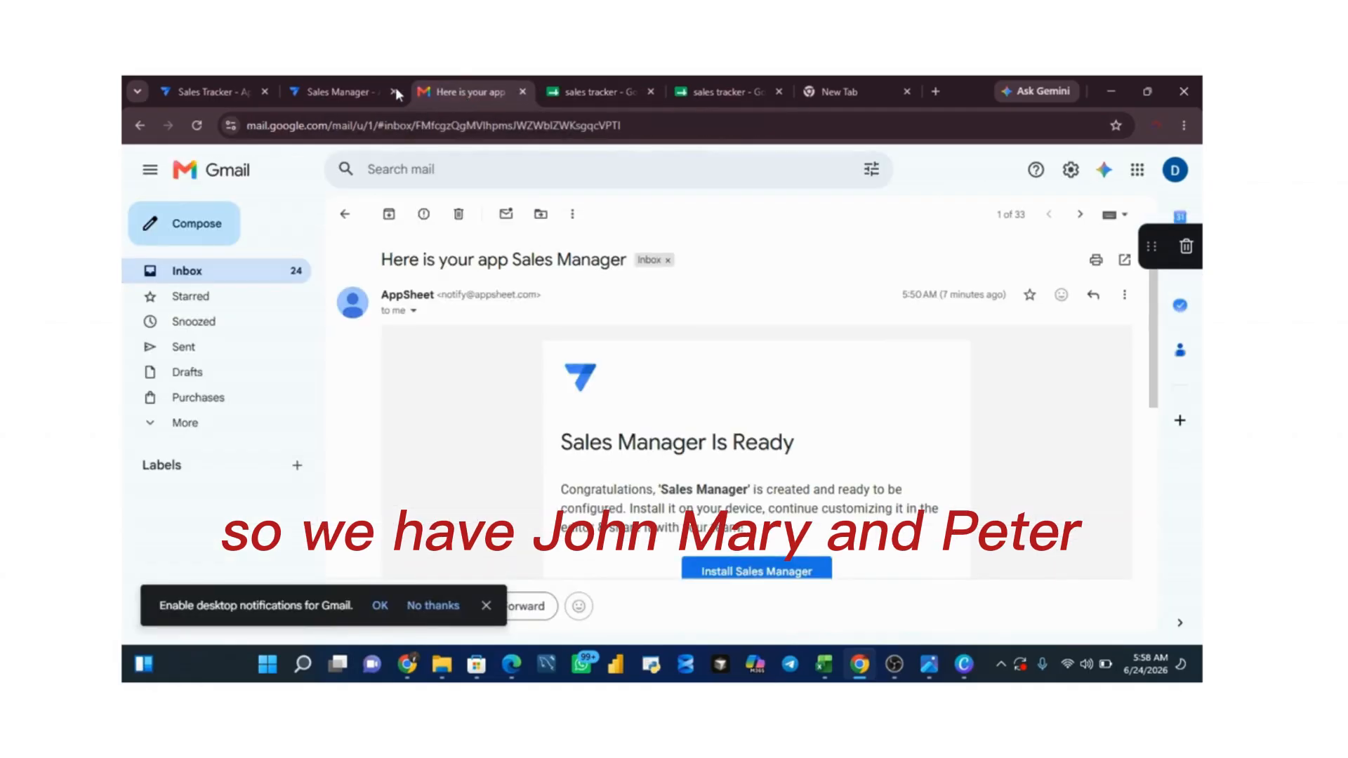
pyautogui.click(353, 91)
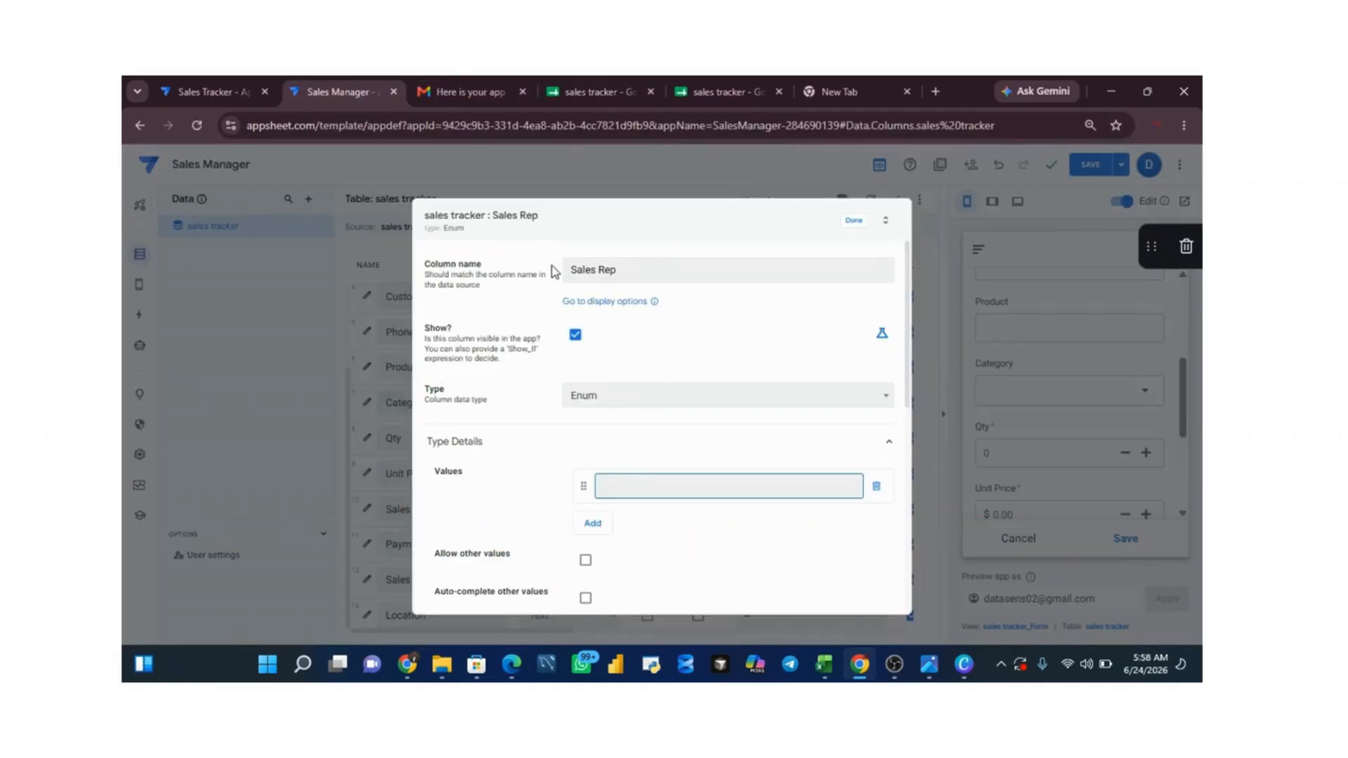
# Step: Enter the first two sales reps' names as allowed values of the Sales Rep column
pyautogui.click(638, 494)
pyautogui.write('John')
pyautogui.click(592, 524)
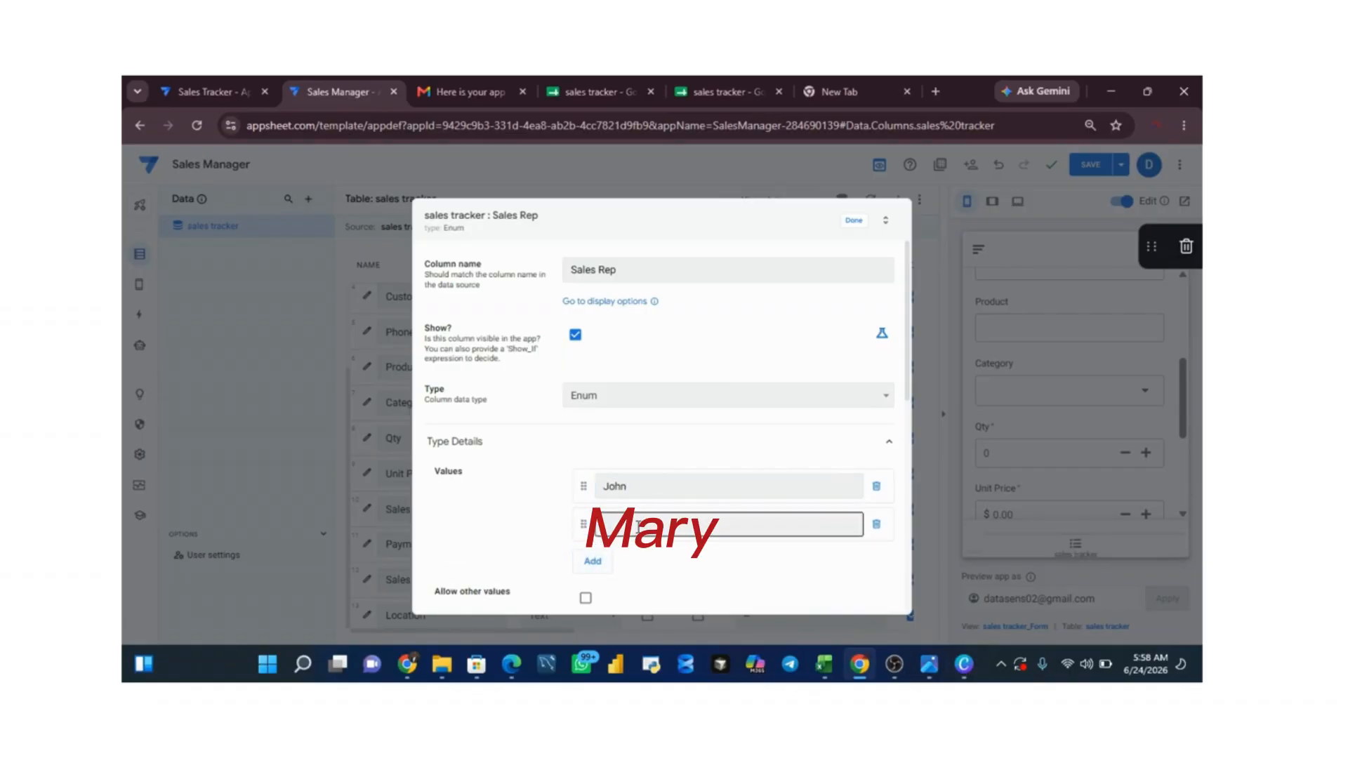
pyautogui.write('Mary')
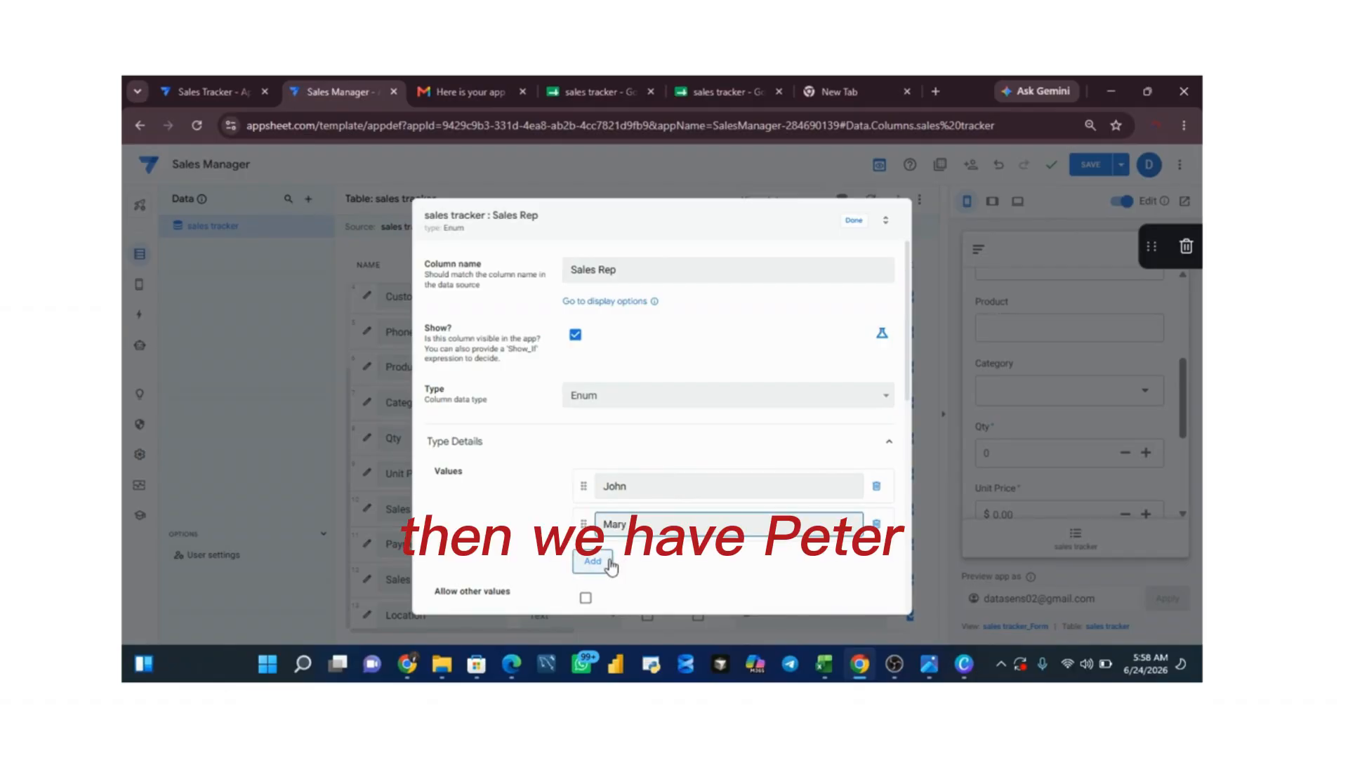
# Step: Add the third sales rep's name as an allowed value of the Sales Rep column
pyautogui.click(607, 564)
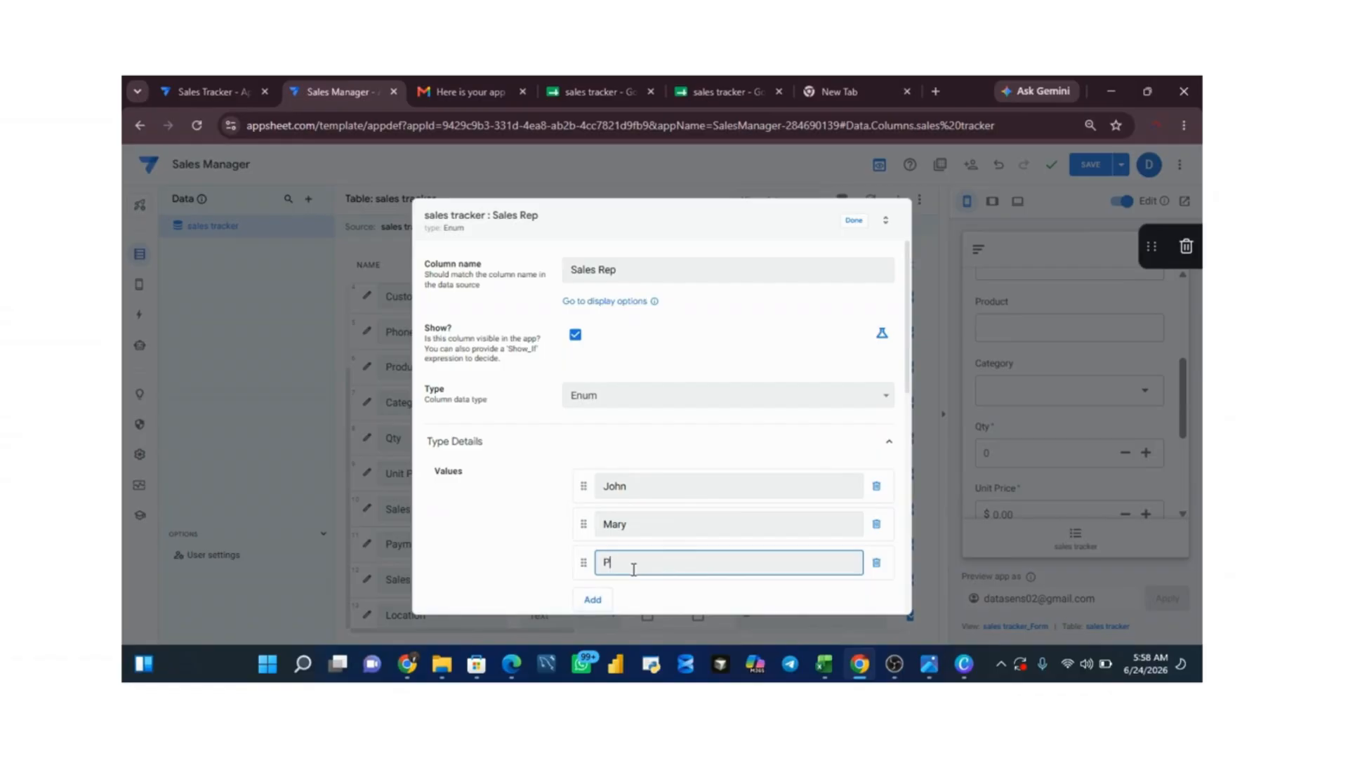
pyautogui.write('Peter')
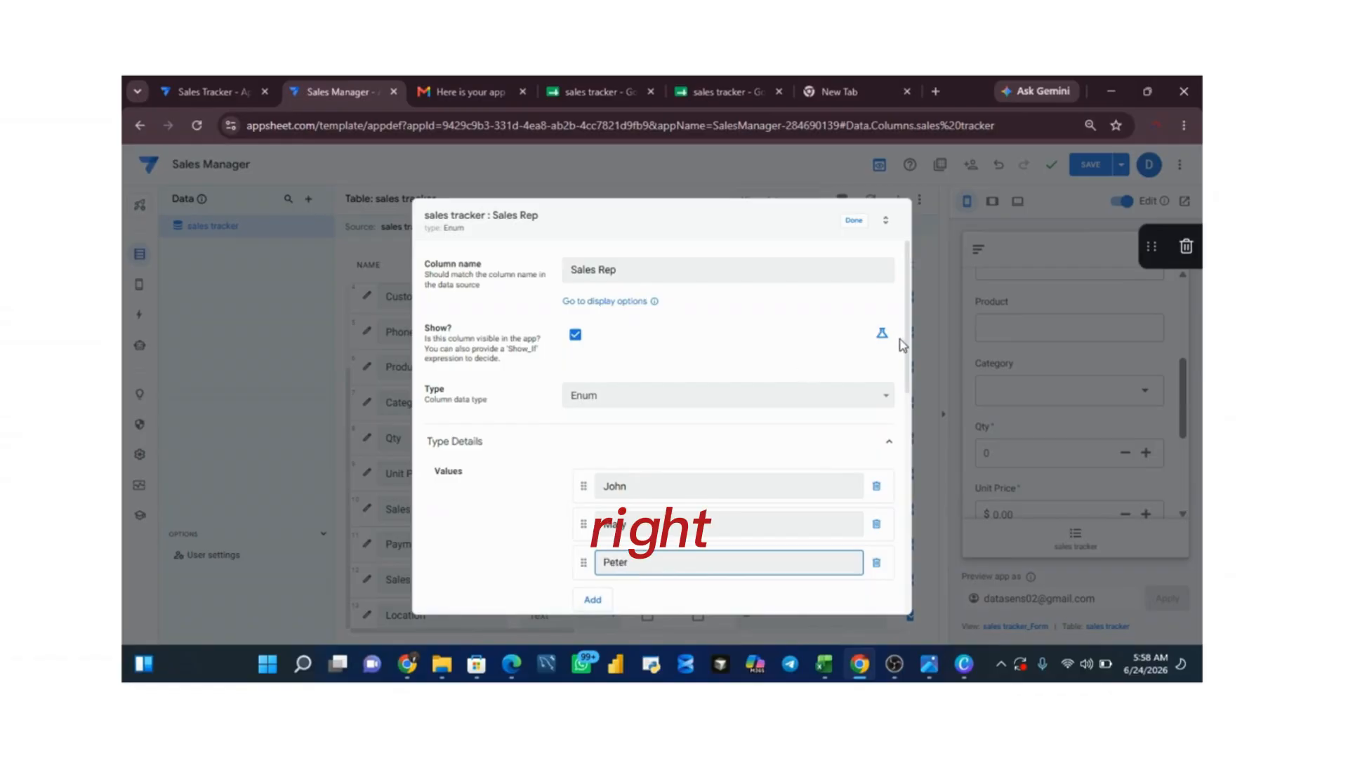
# Step: Enable auto-complete of other values for Sales Rep with Dropdown as input mode, finish editing the column and save the app
pyautogui.scroll(-2, 904, 409)
pyautogui.scroll(-2, 903, 410)
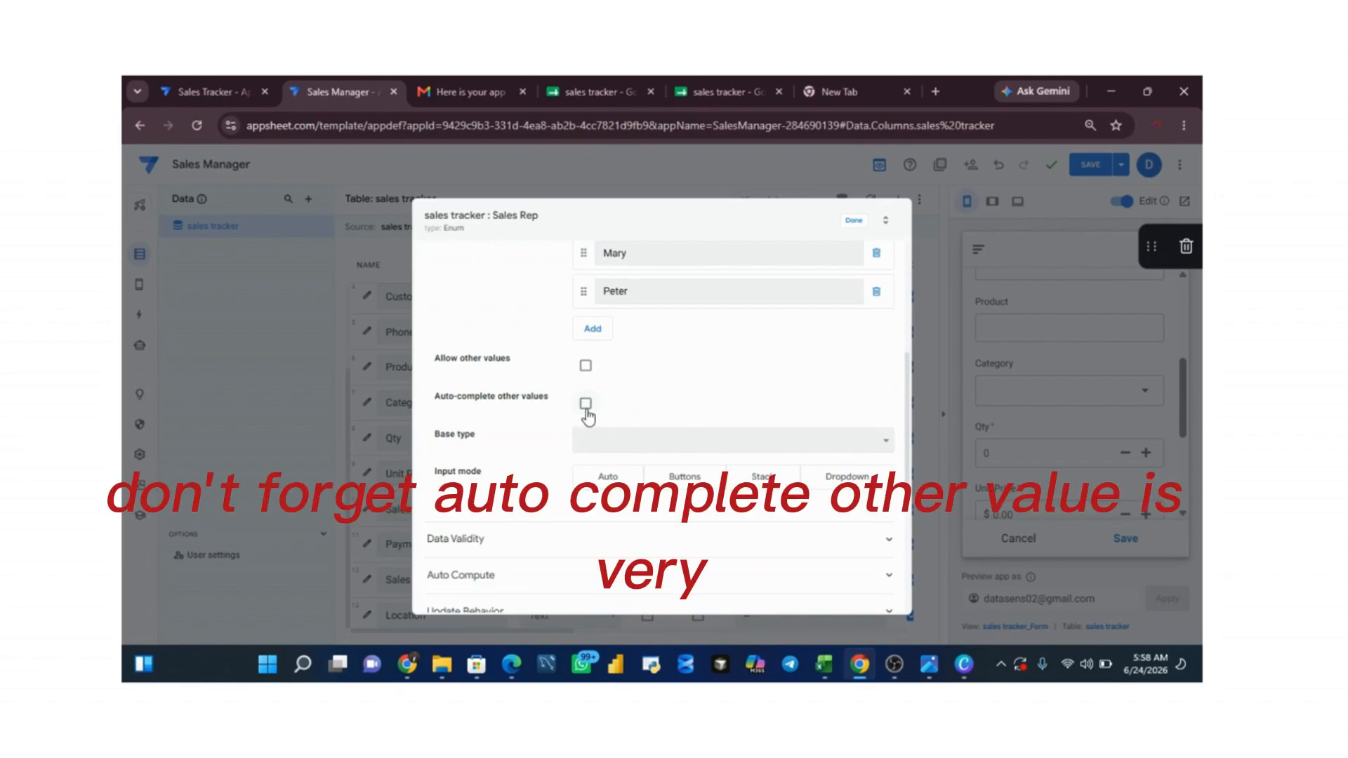
pyautogui.click(587, 410)
pyautogui.click(850, 479)
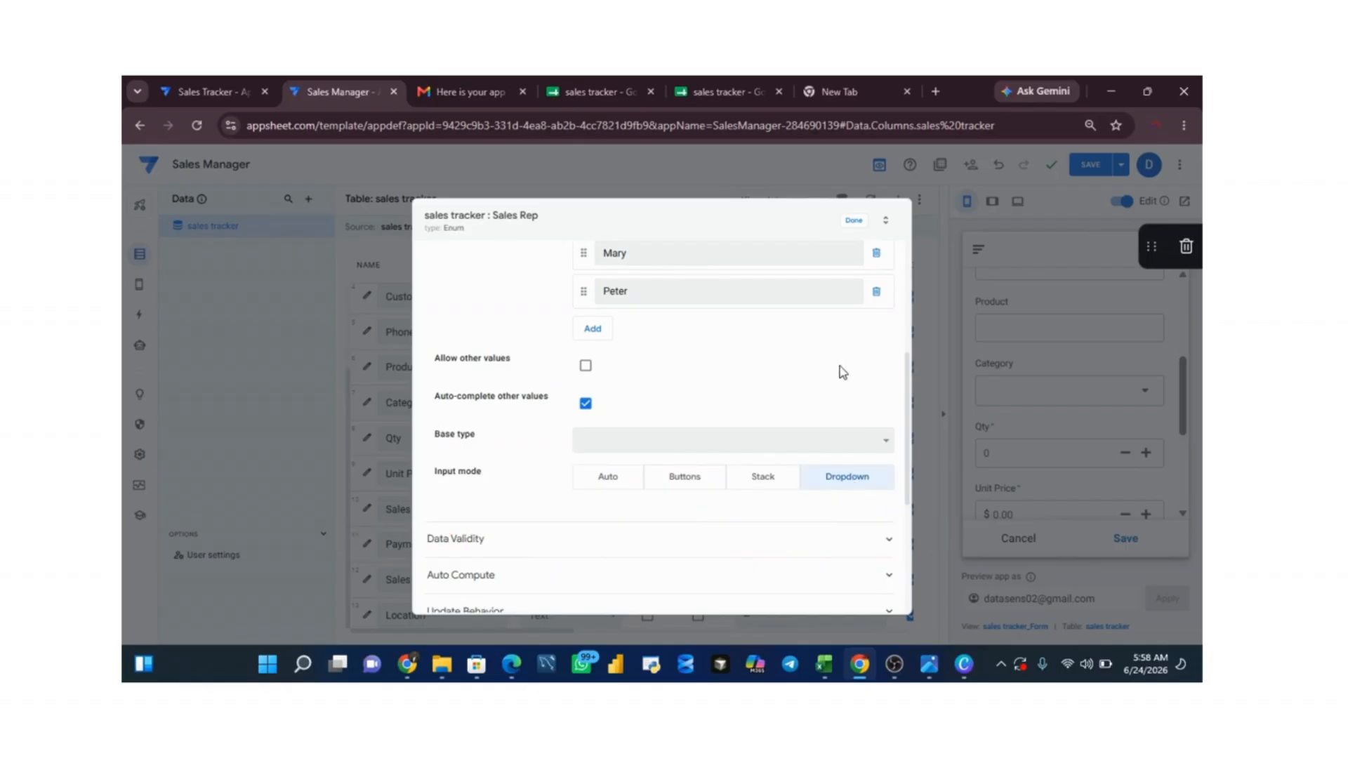
pyautogui.click(854, 224)
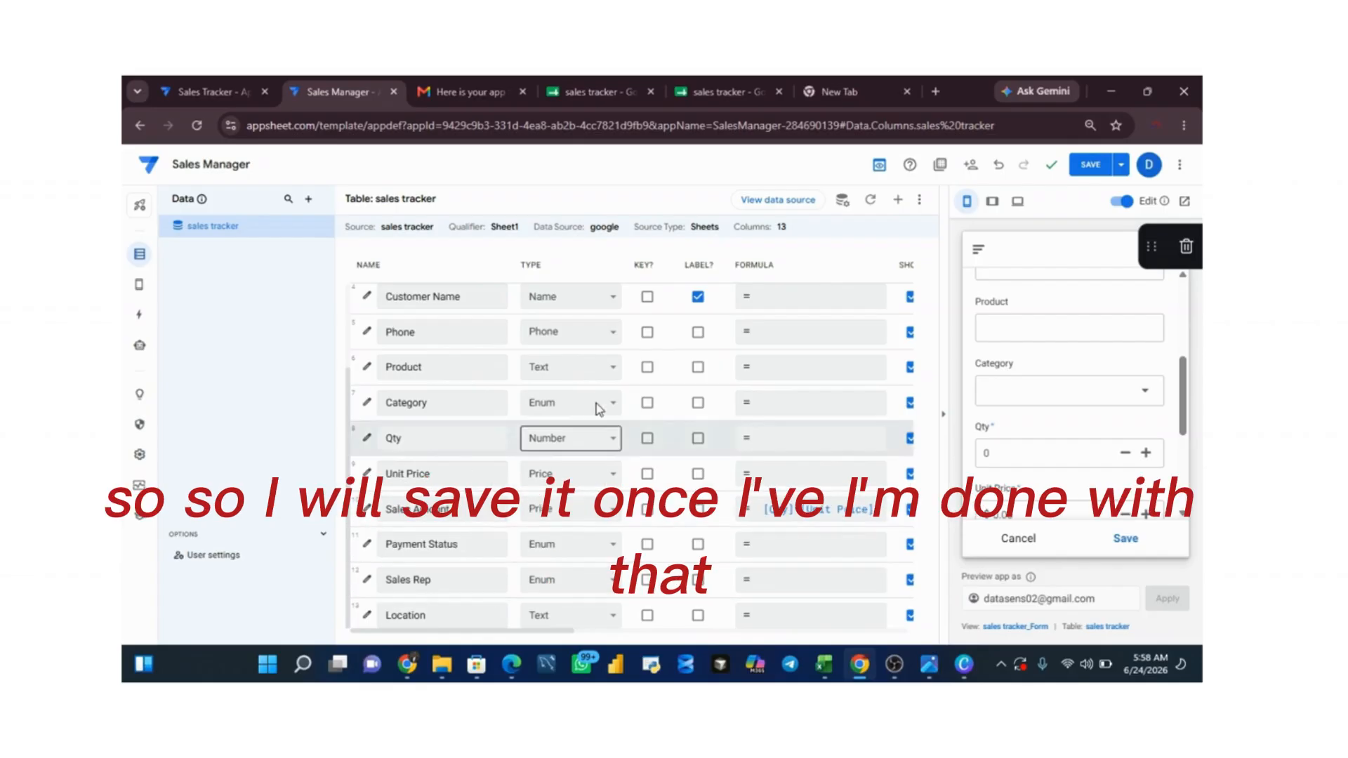
pyautogui.click(1091, 166)
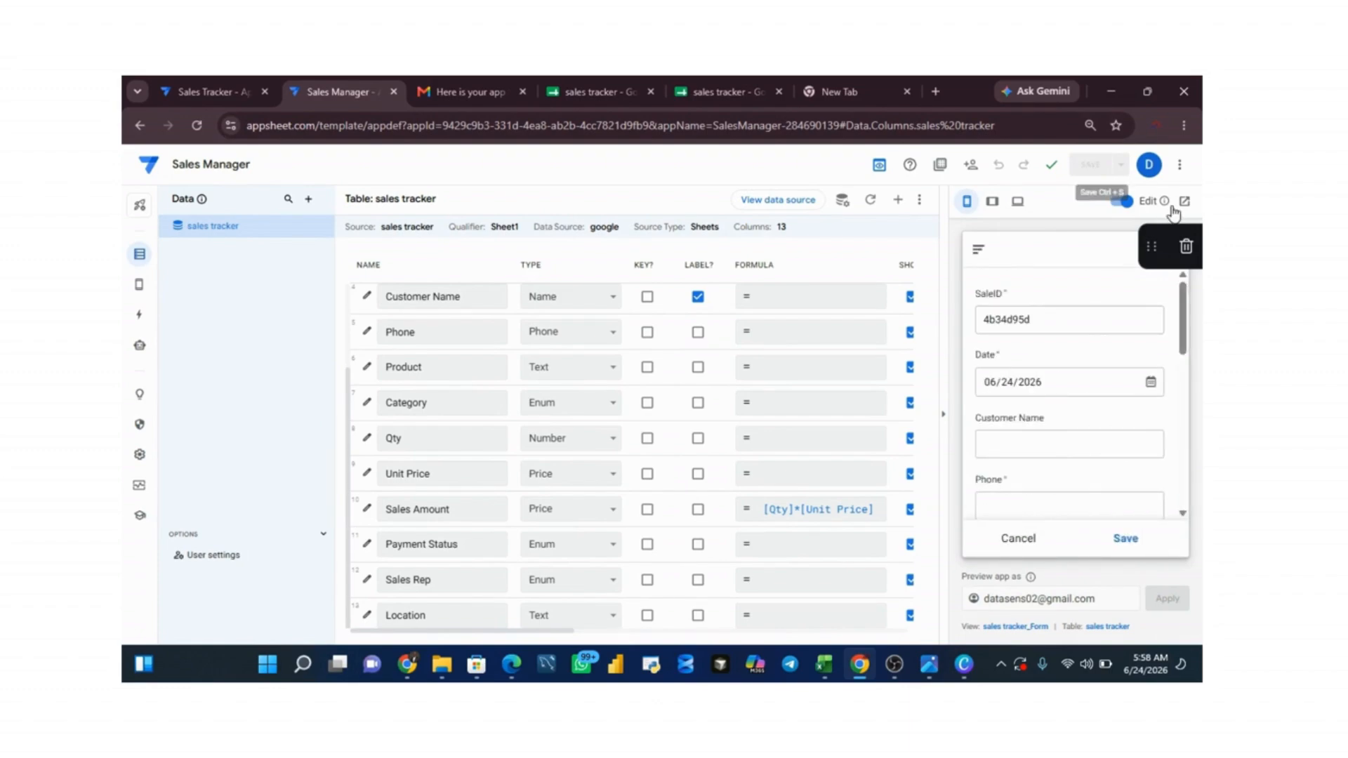
# Step: Check the Sales Rep dropdown's options in the form of the app preview and close the list
pyautogui.moveTo(1189, 327); pyautogui.dragTo(1191, 472)
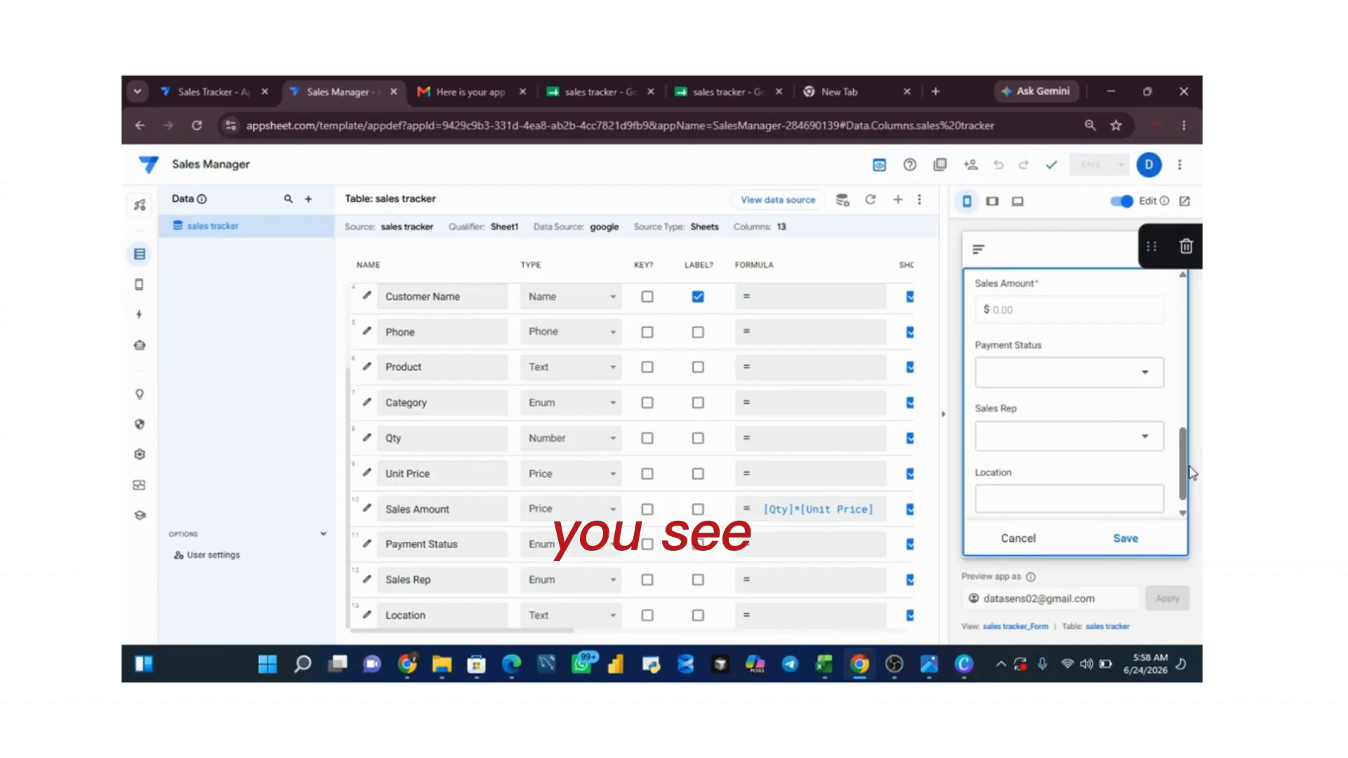
pyautogui.click(1097, 435)
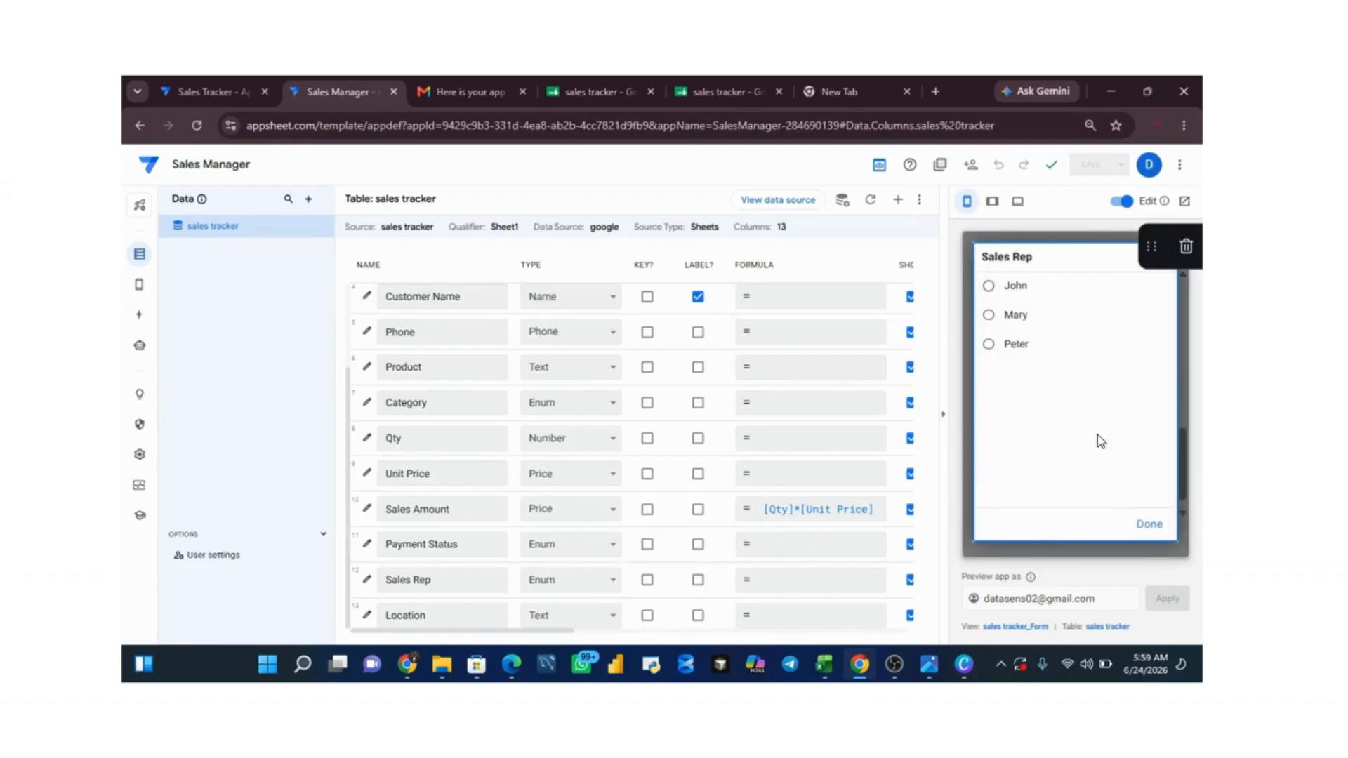
pyautogui.click(1167, 538)
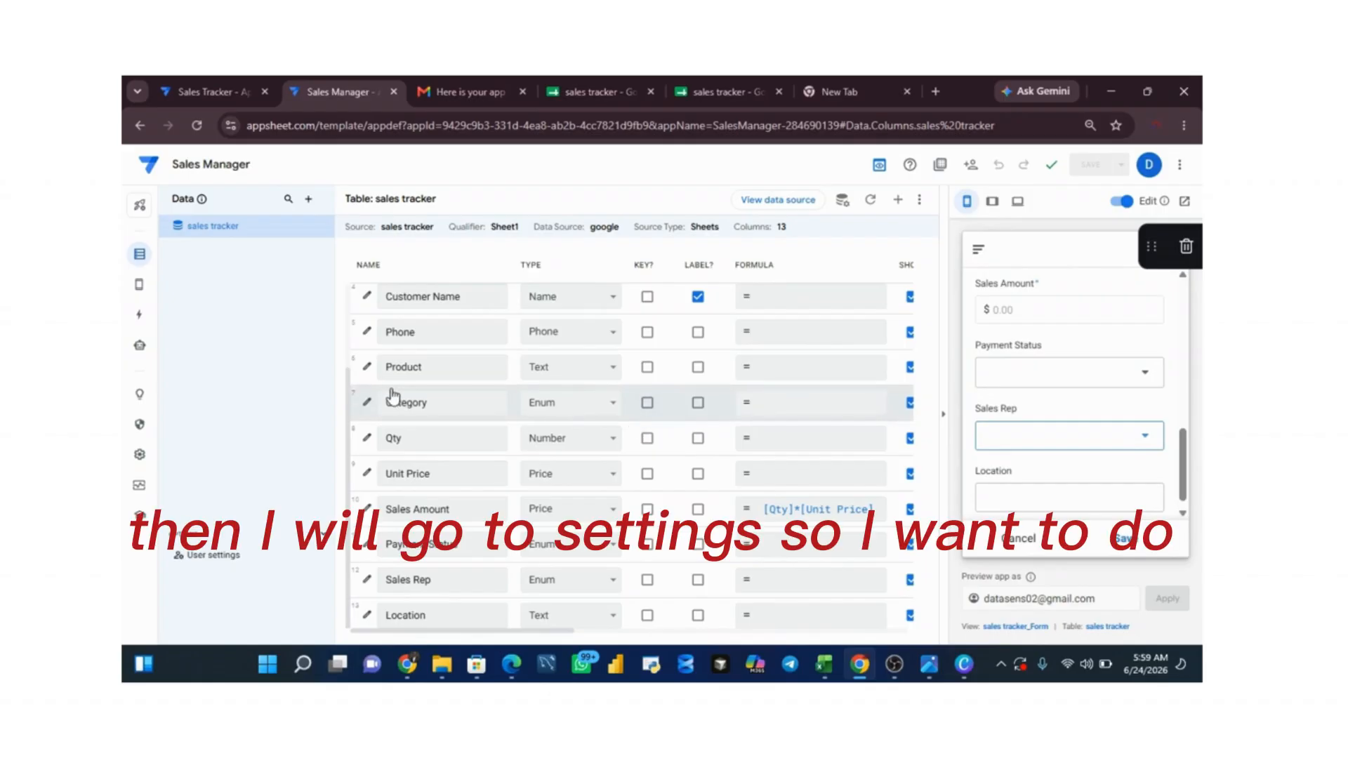
# Step: Open the app's Theme & Brand settings, try the dark theme and switch back to the light theme
pyautogui.click(140, 455)
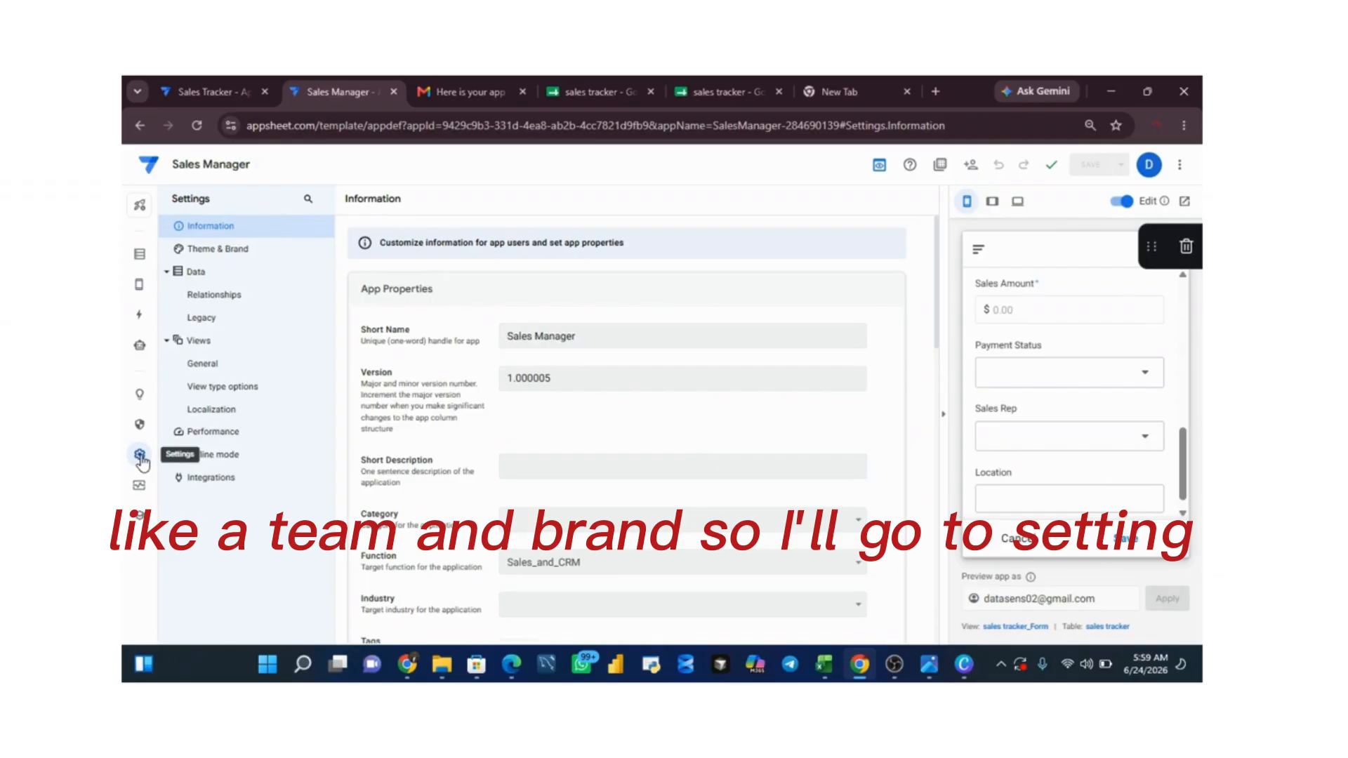
pyautogui.click(241, 258)
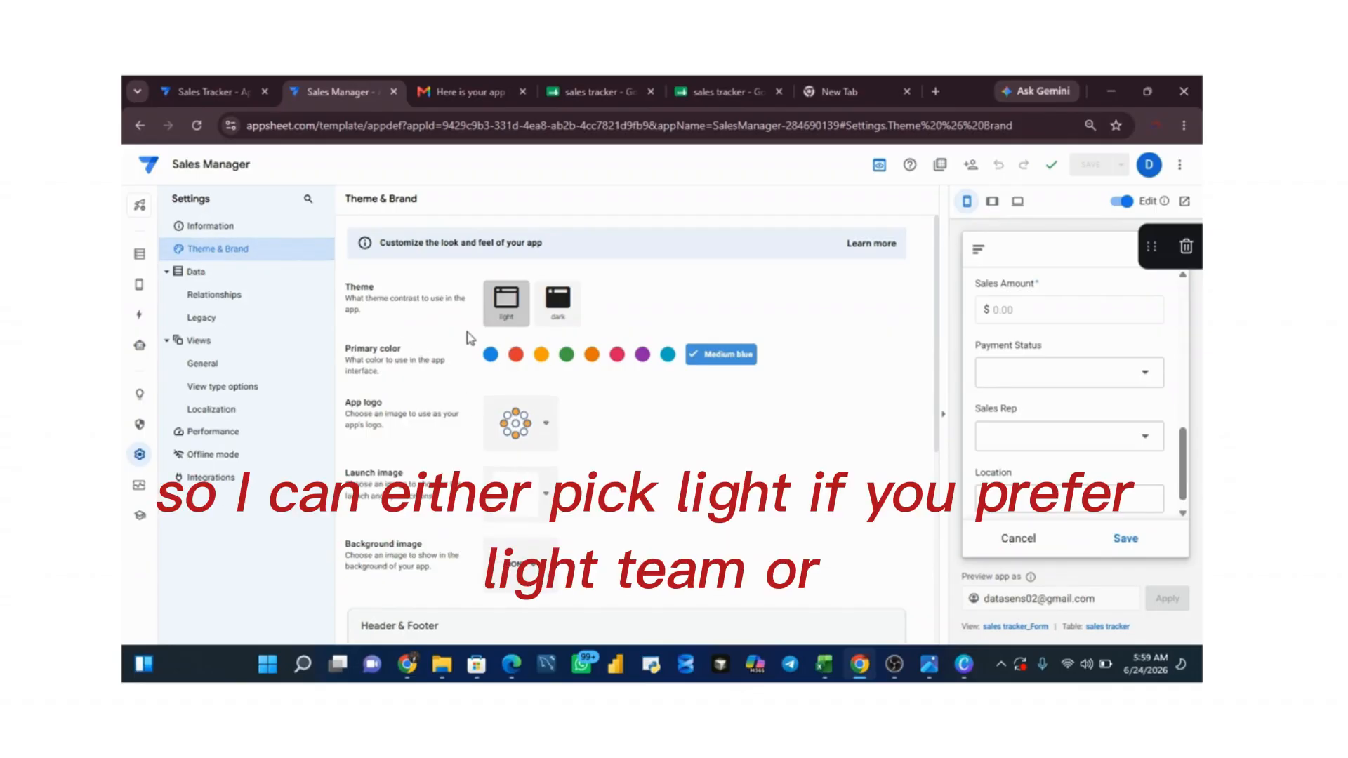
pyautogui.click(551, 320)
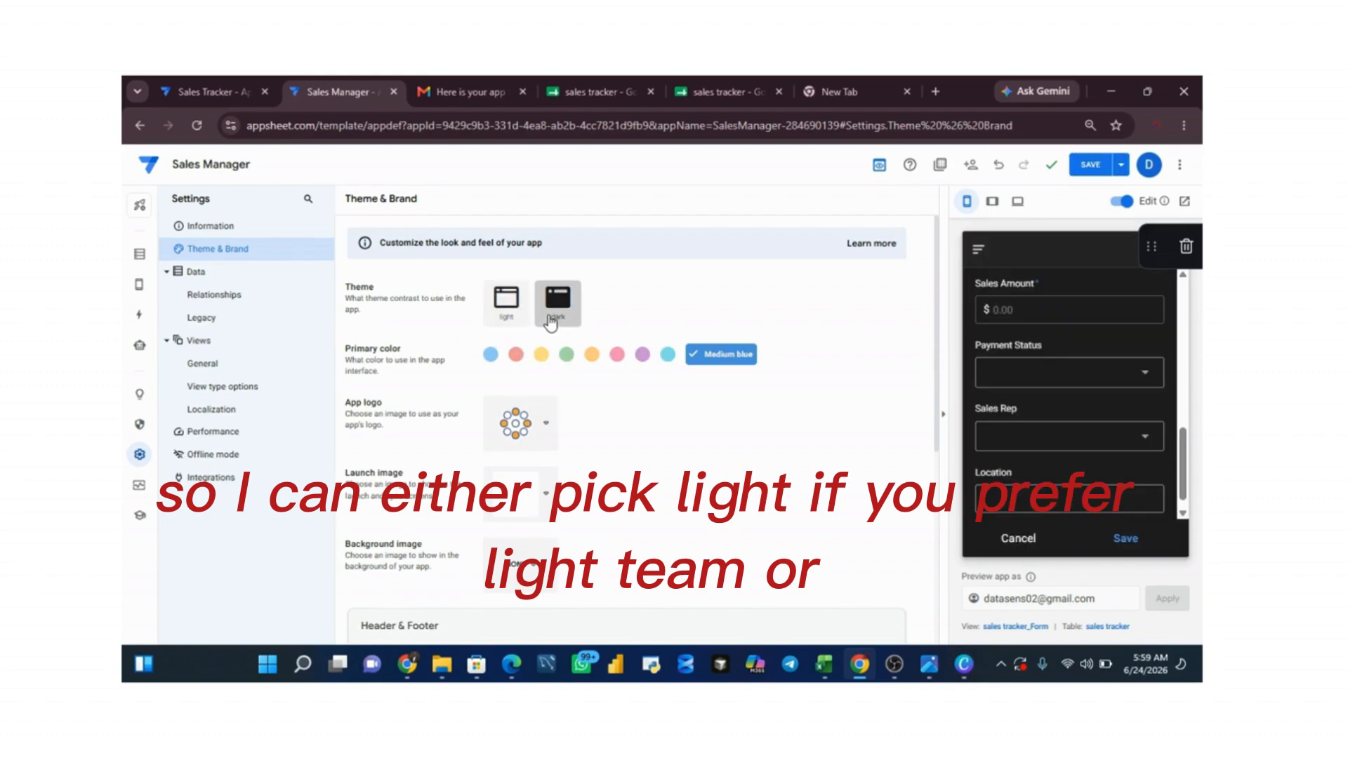
pyautogui.click(505, 313)
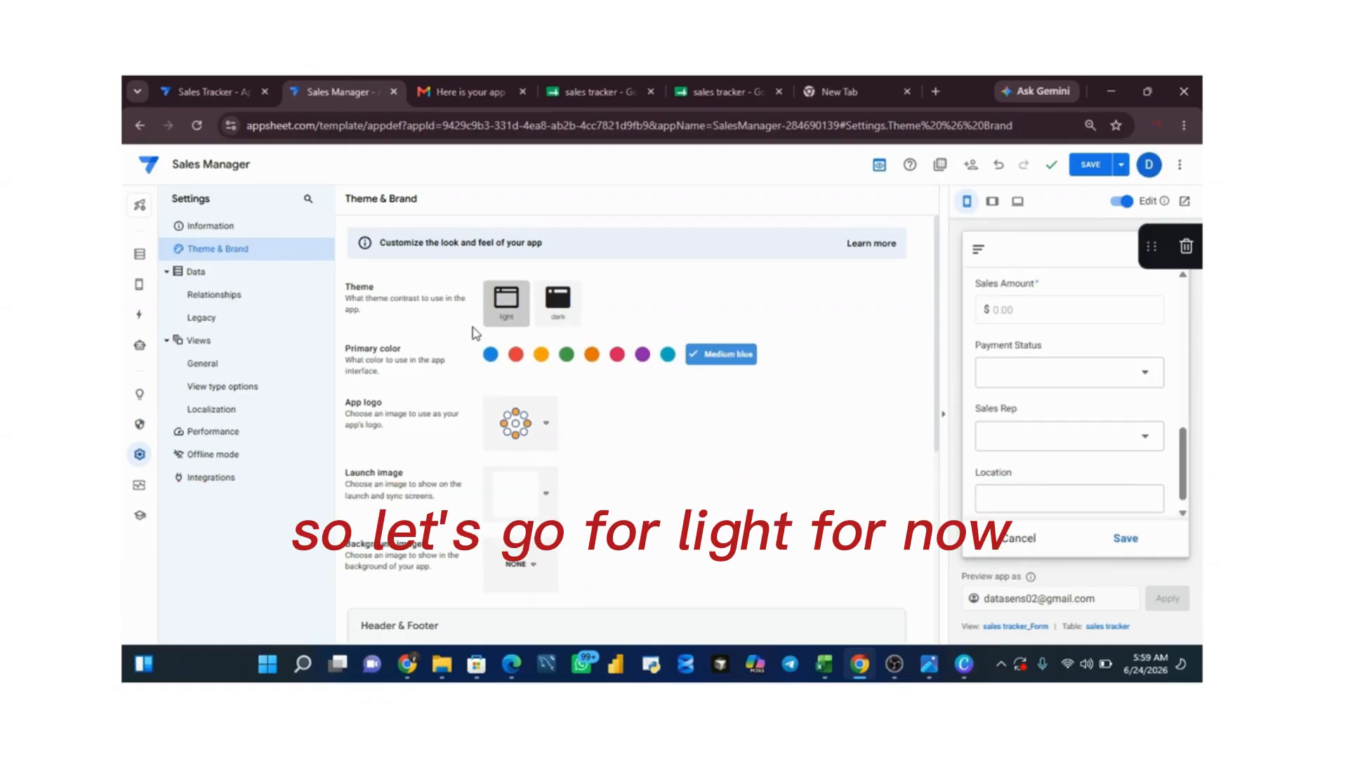
# Step: Set a custom app logo using the McHunters Ltd. image from Google Drive Files
pyautogui.click(549, 427)
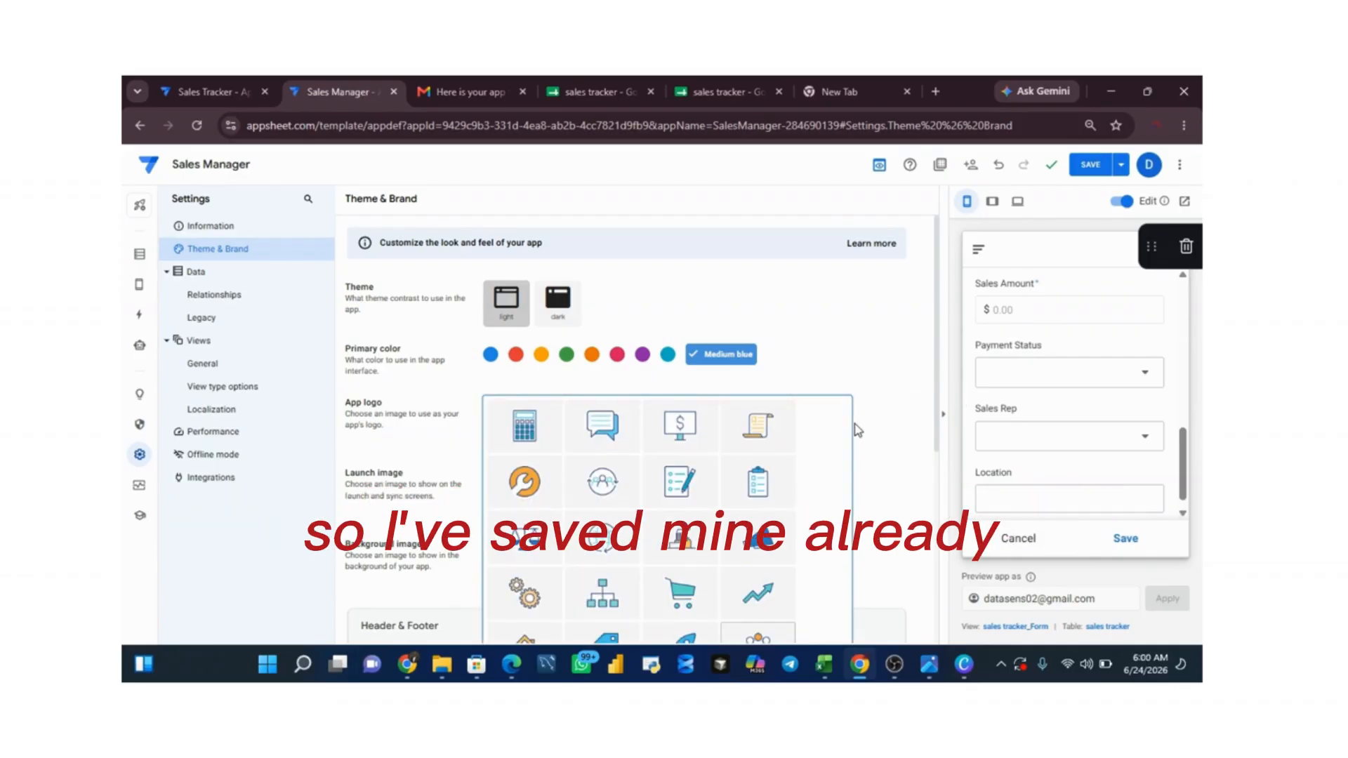
pyautogui.scroll(-5, 750, 464)
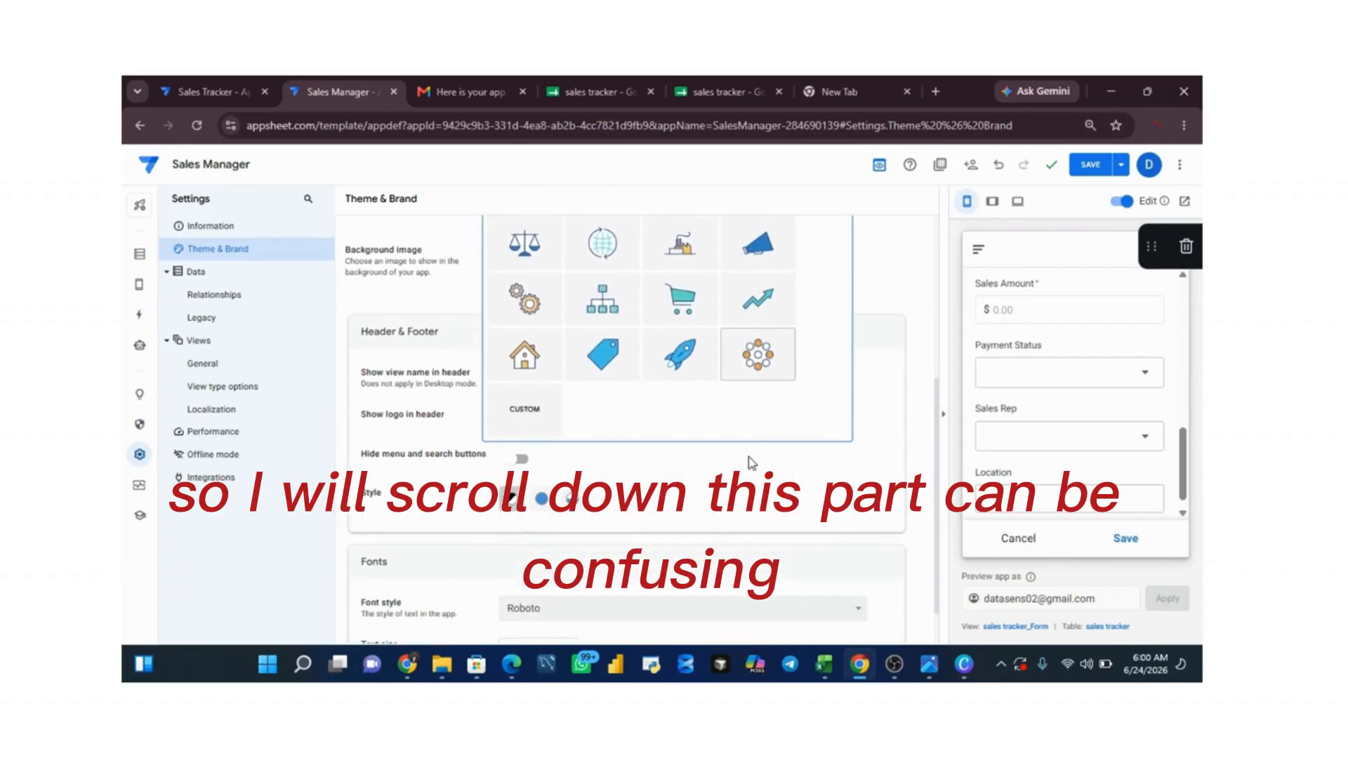
pyautogui.scroll(3, 750, 464)
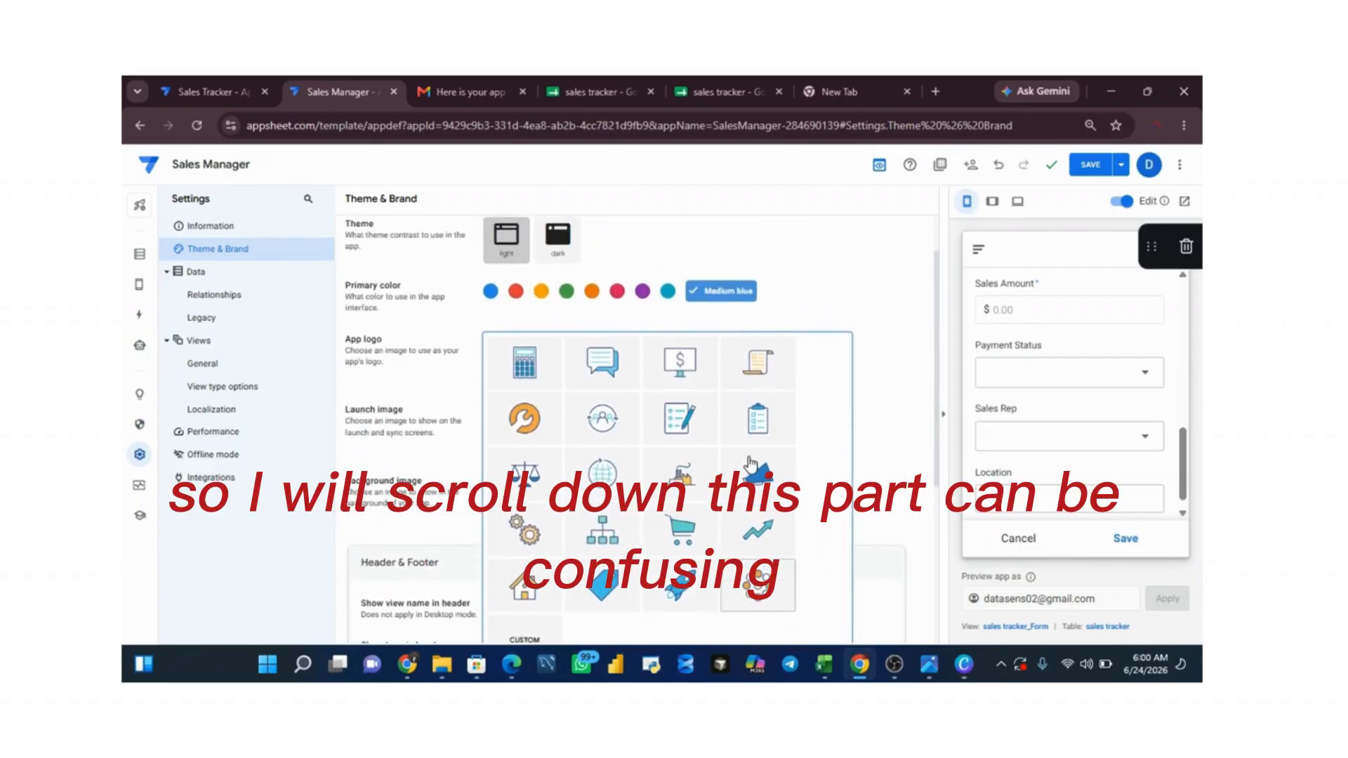
pyautogui.scroll(-1, 750, 463)
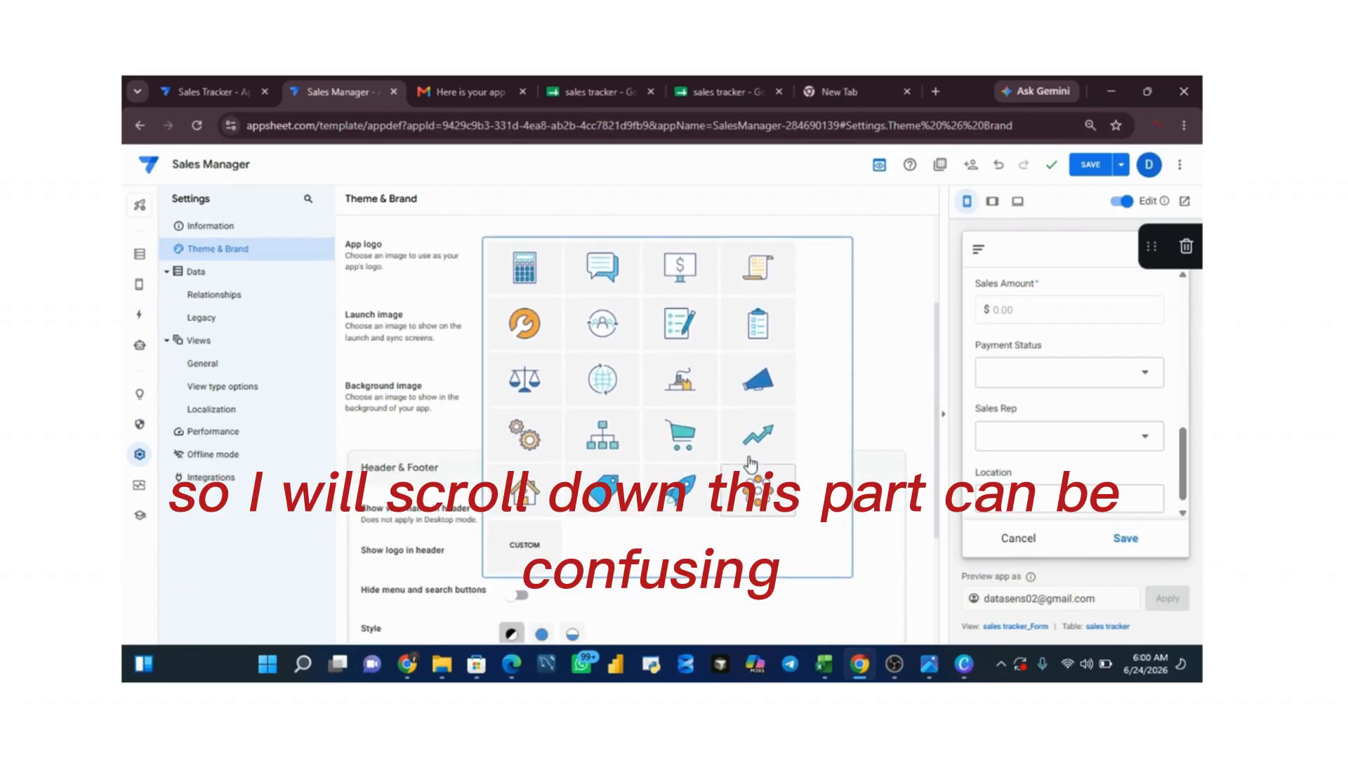
pyautogui.click(532, 555)
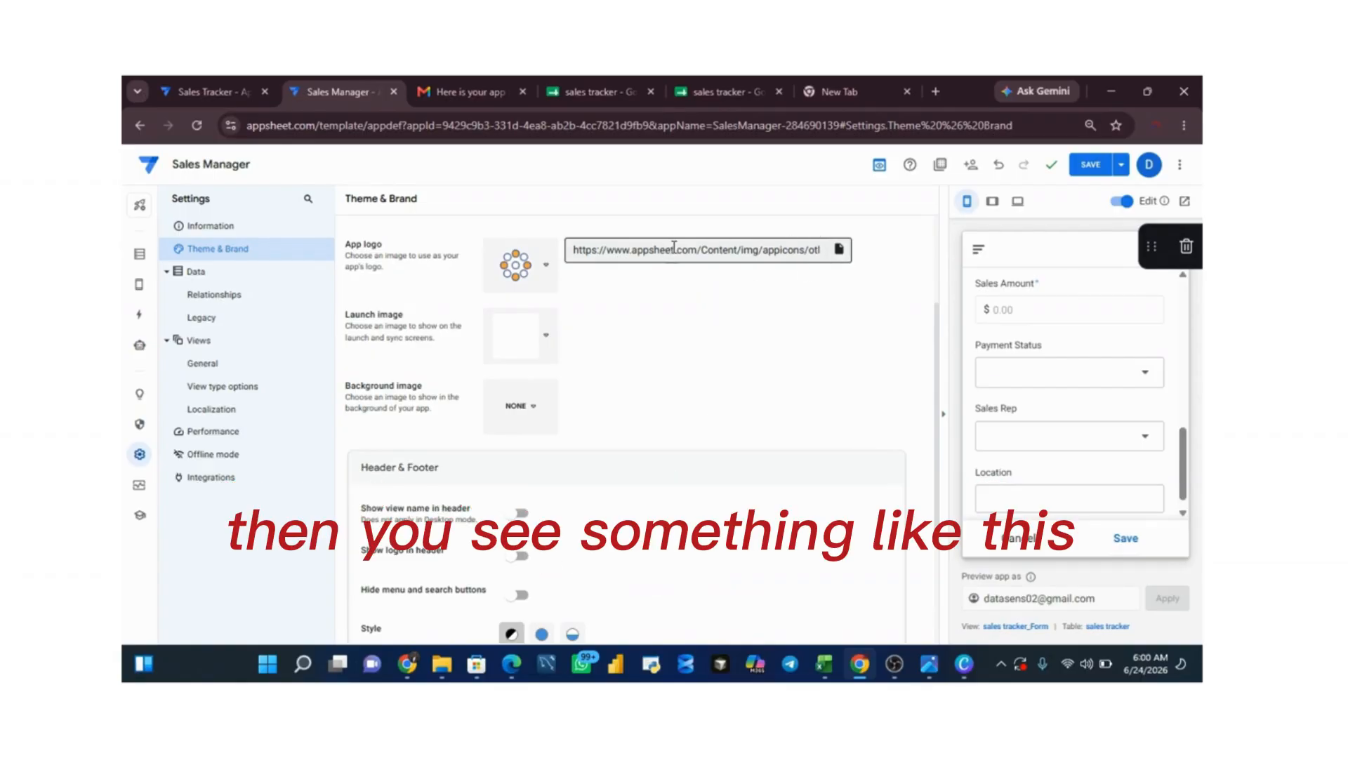
pyautogui.click(840, 250)
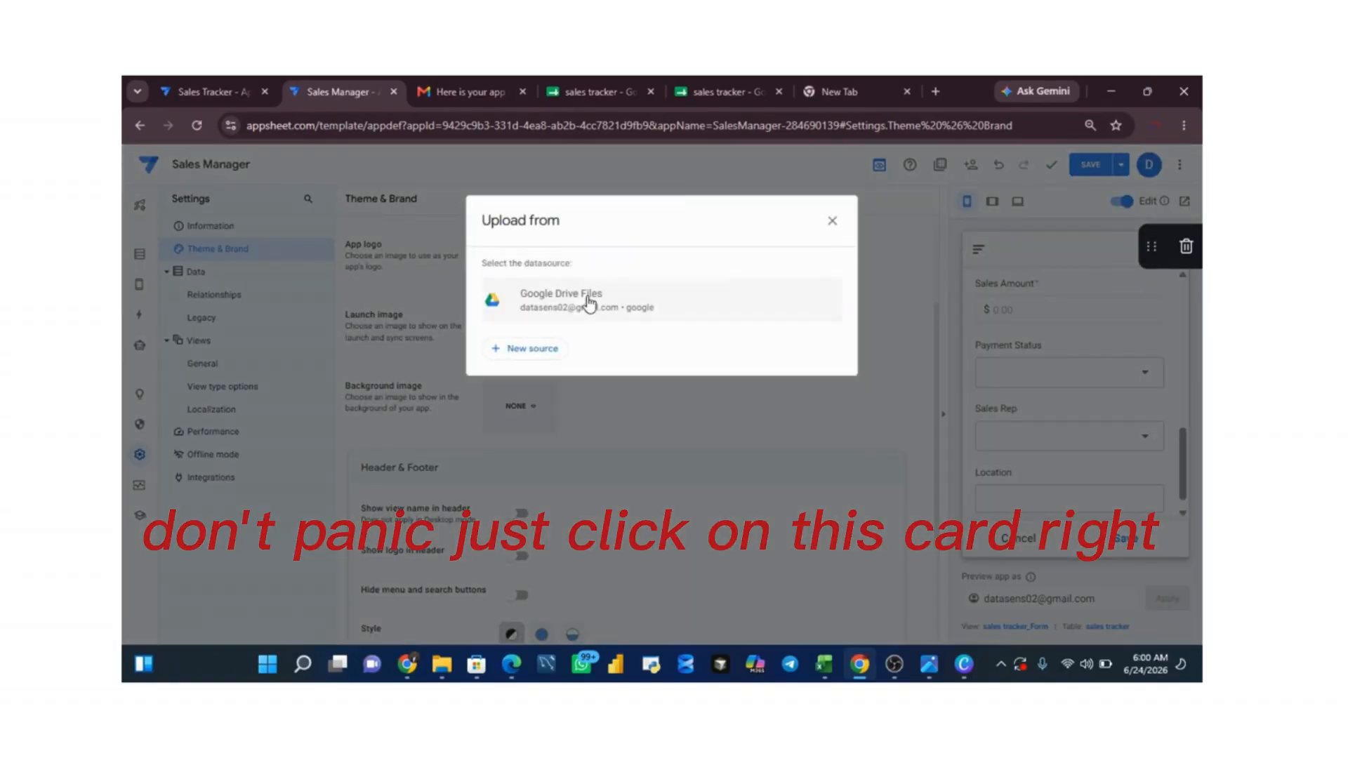
pyautogui.click(599, 314)
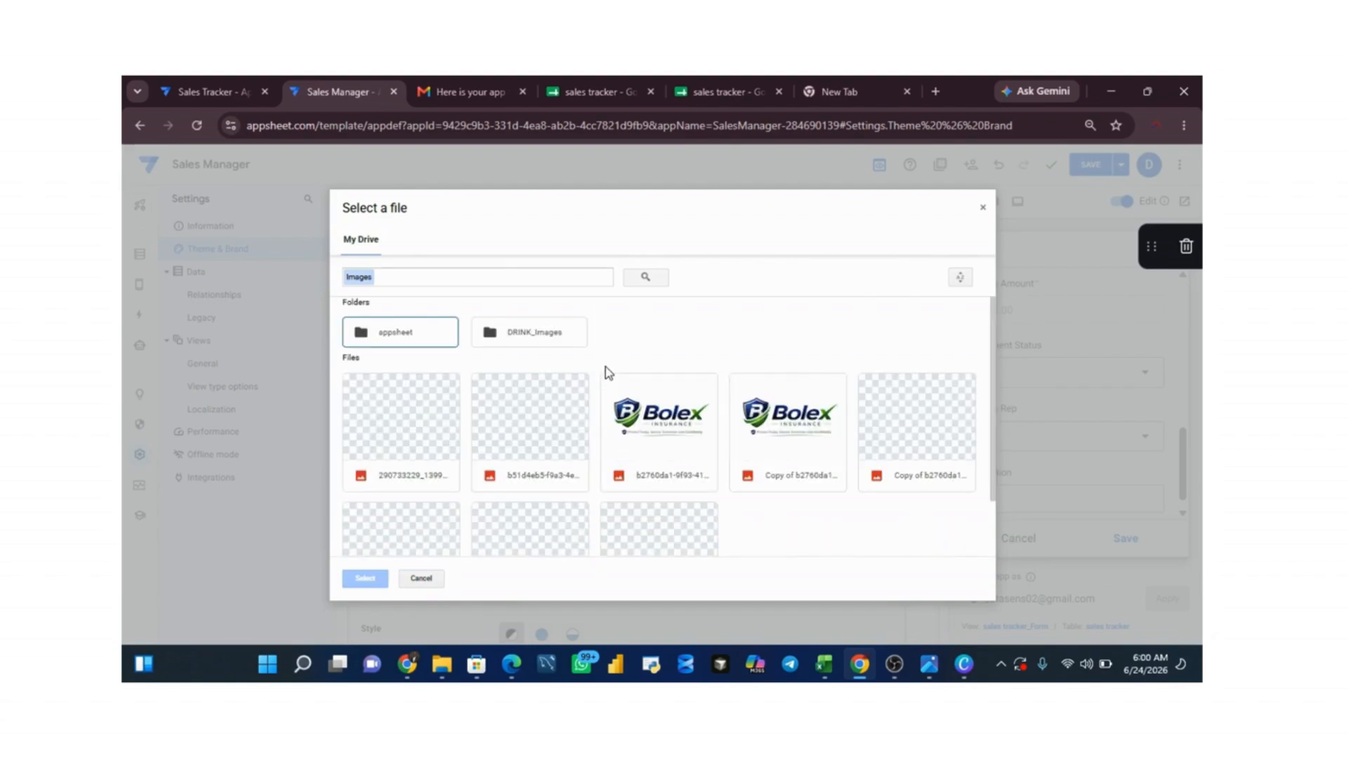
pyautogui.click(528, 419)
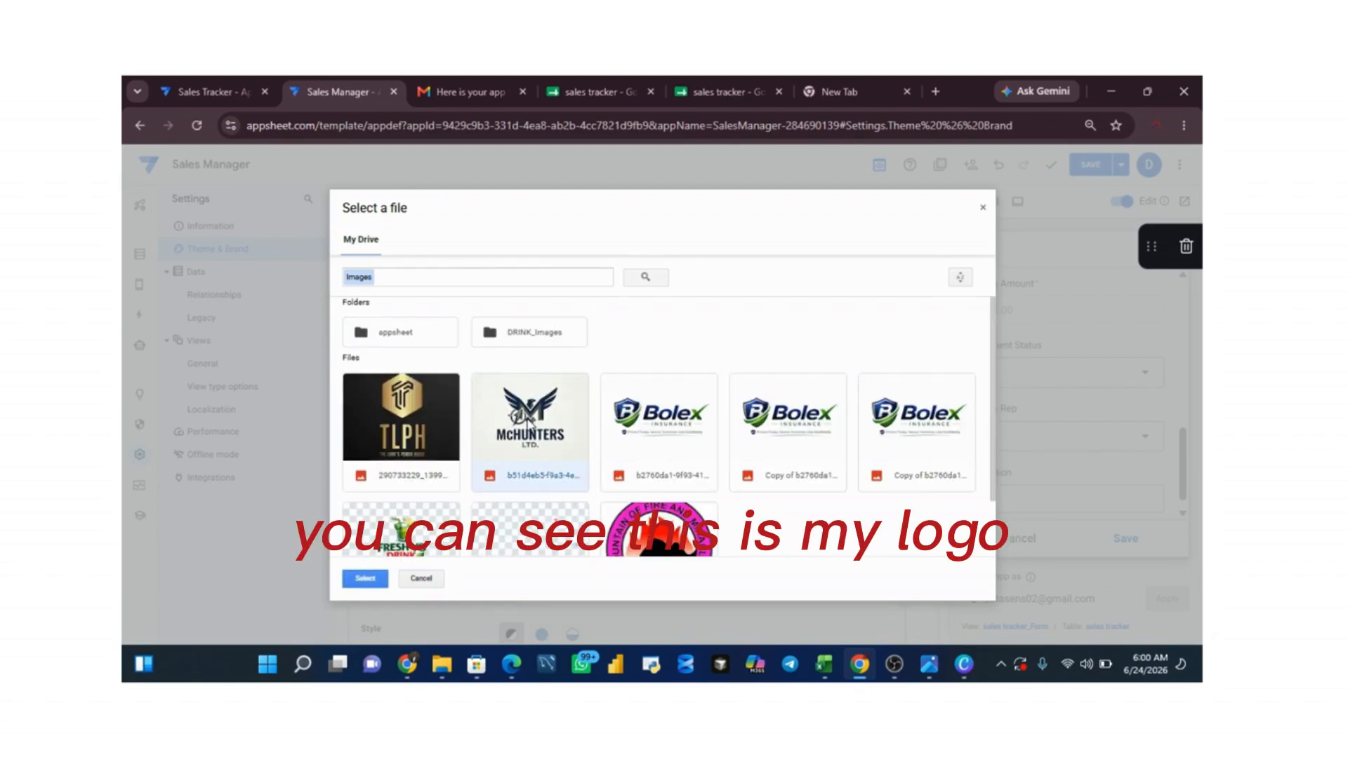
pyautogui.click(367, 578)
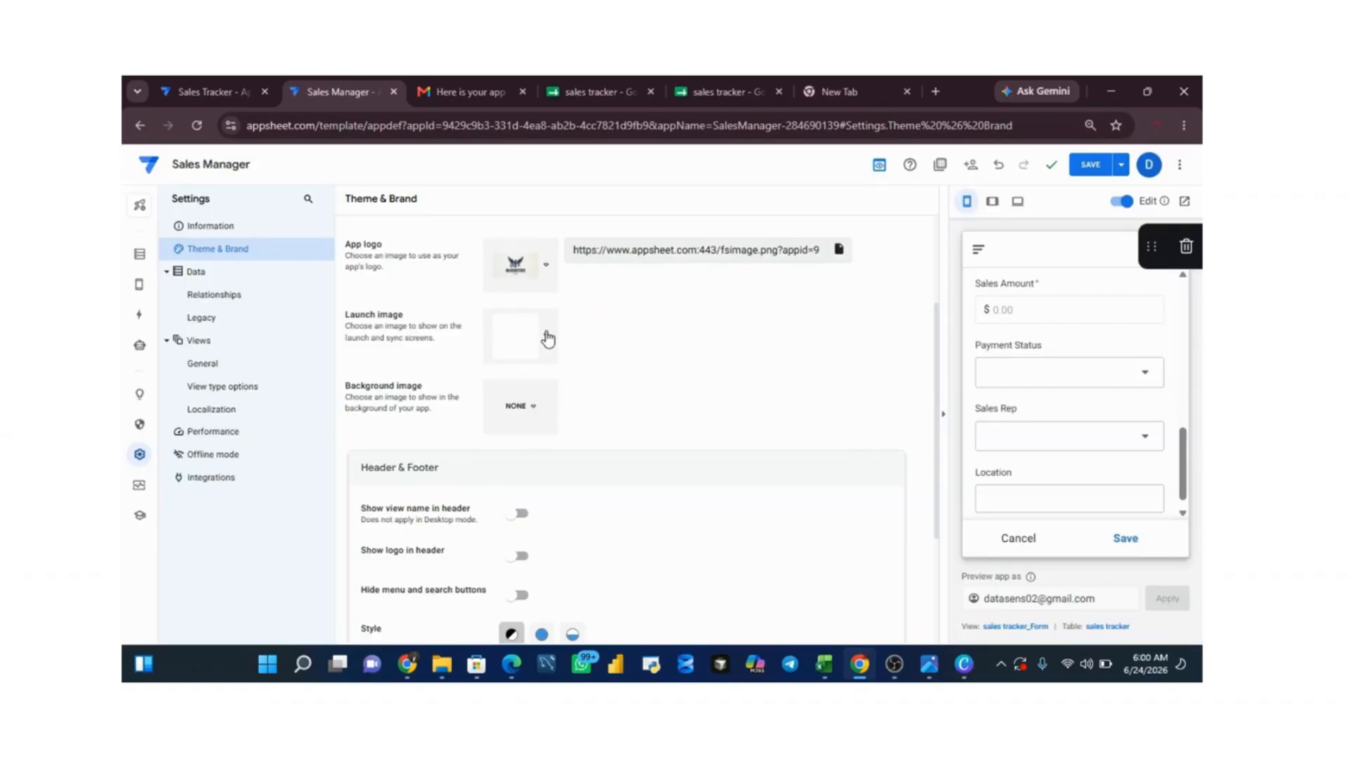
# Step: Set a custom launch image using the same McHunters Ltd. logo from Google Drive Files
pyautogui.click(549, 339)
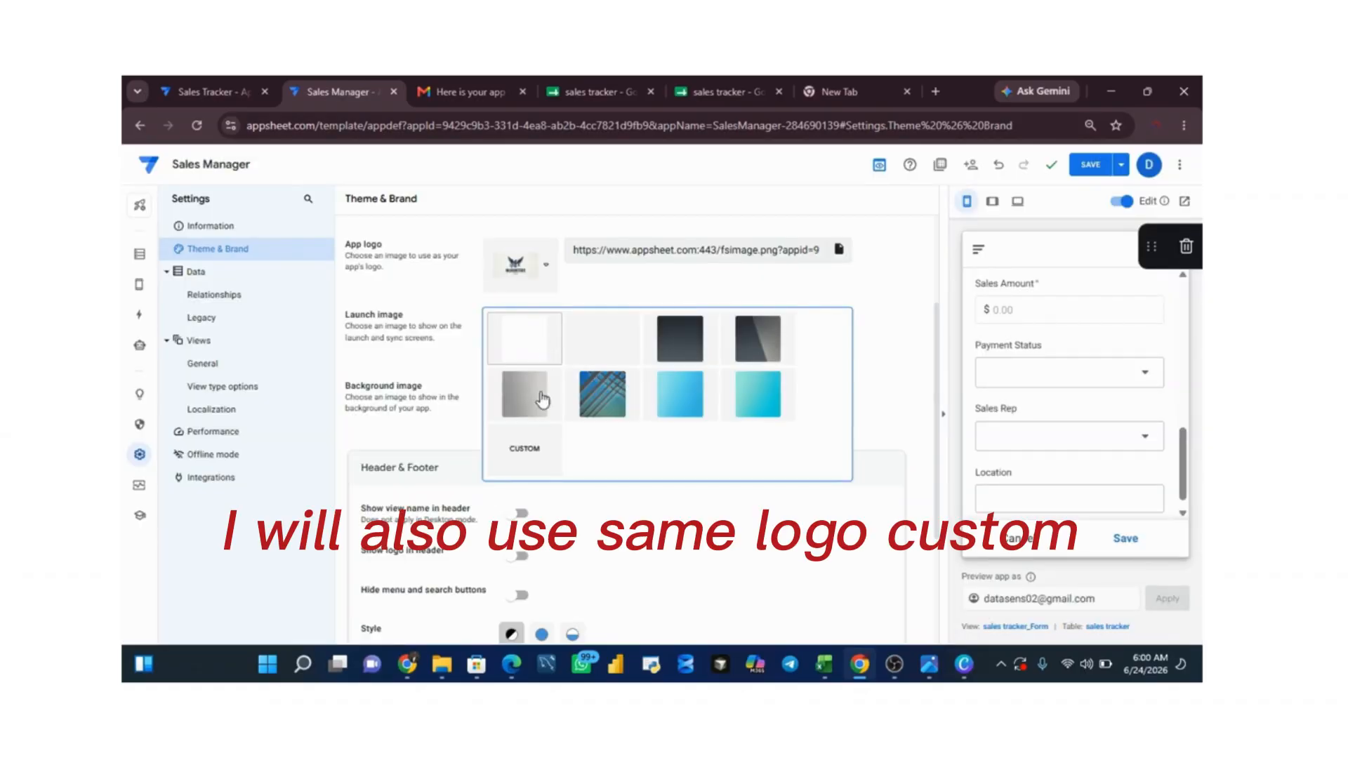
pyautogui.click(523, 456)
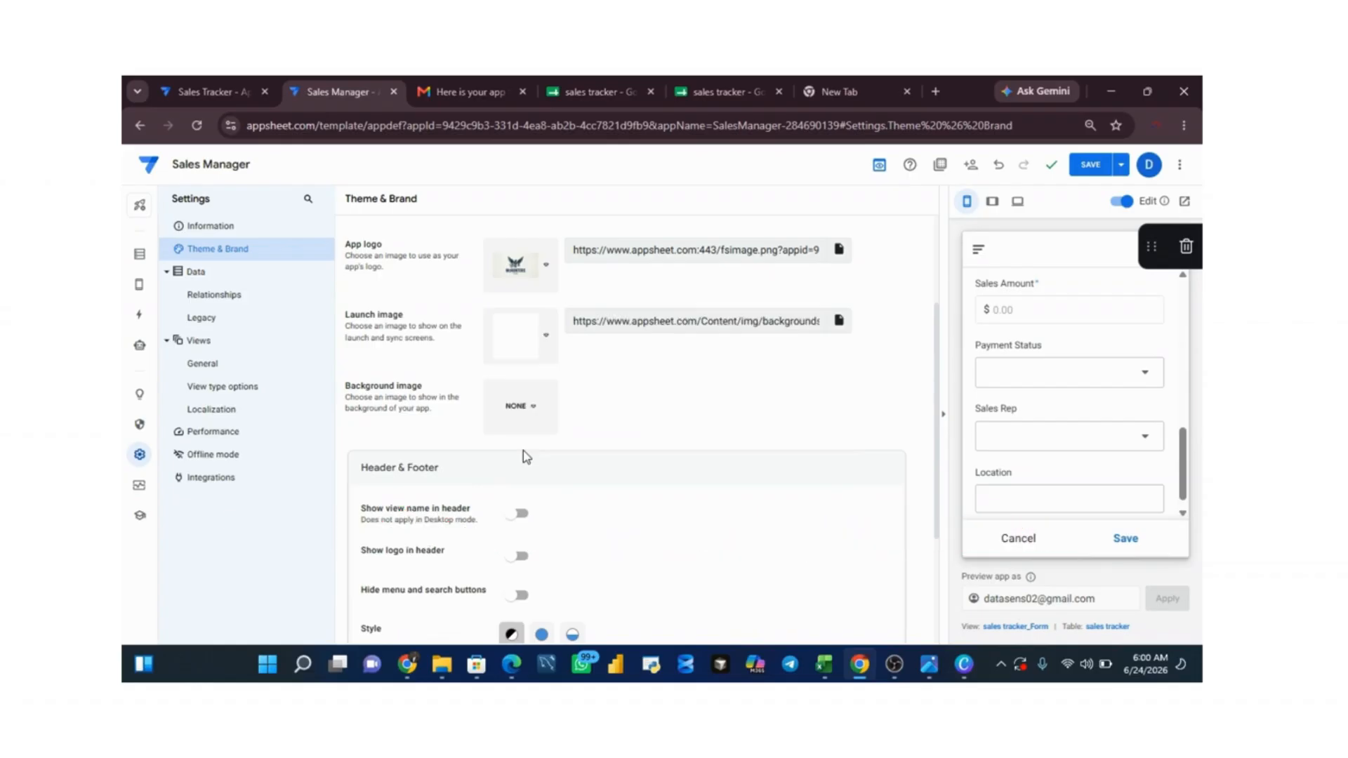
pyautogui.click(839, 321)
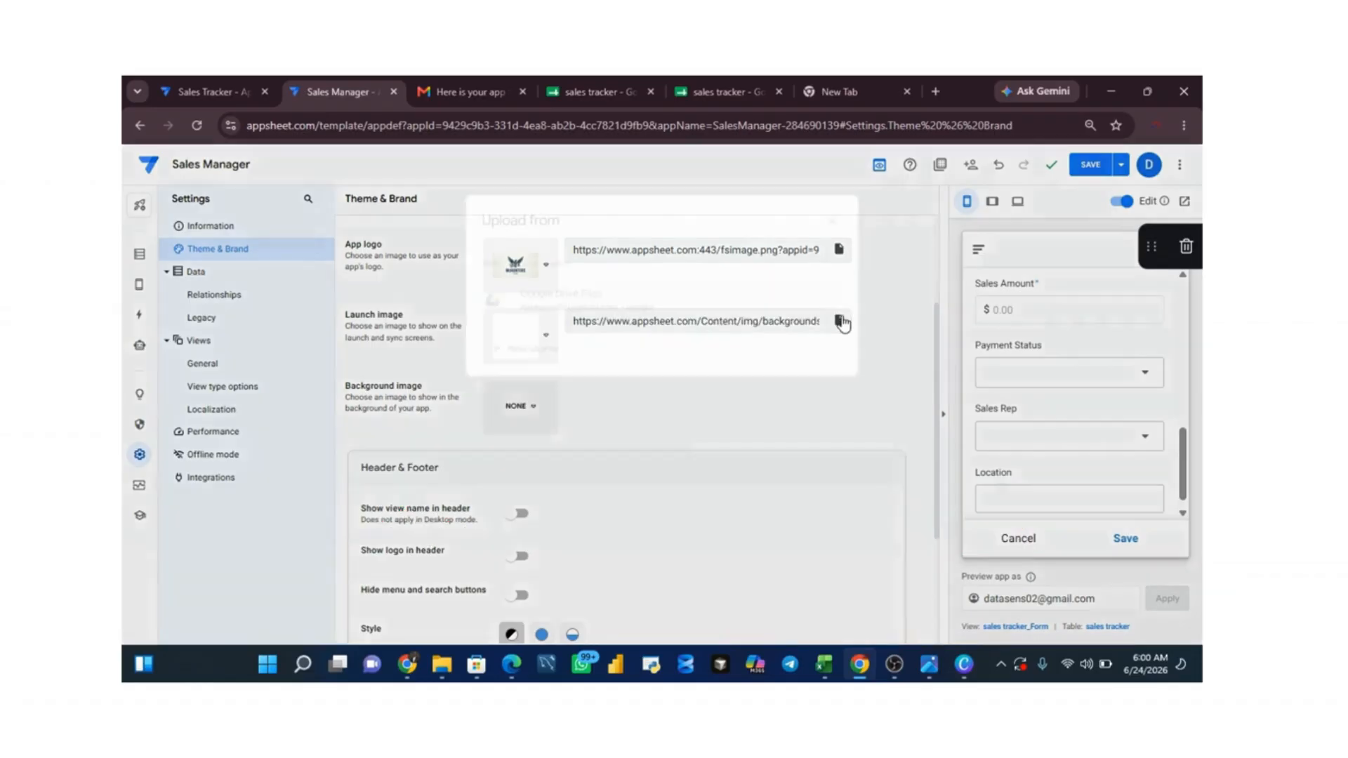
pyautogui.click(733, 314)
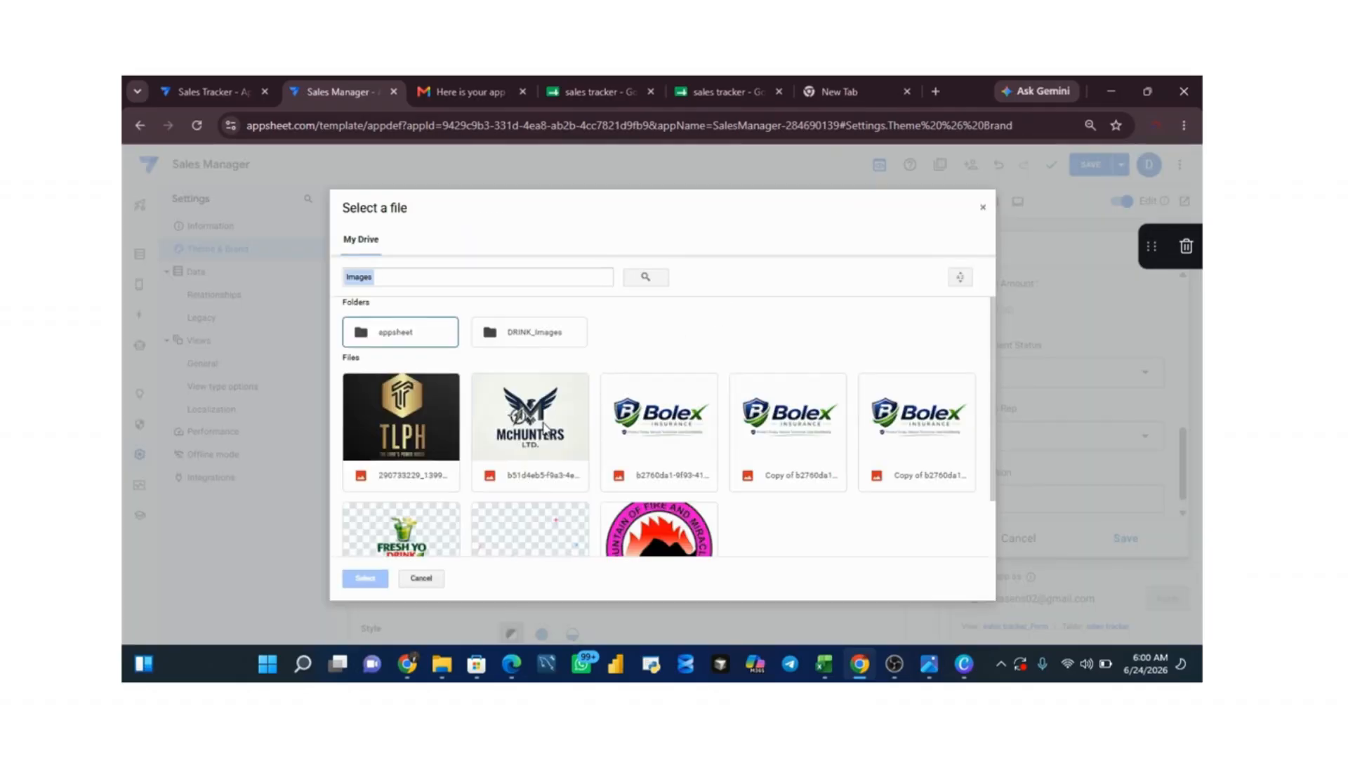
pyautogui.click(547, 429)
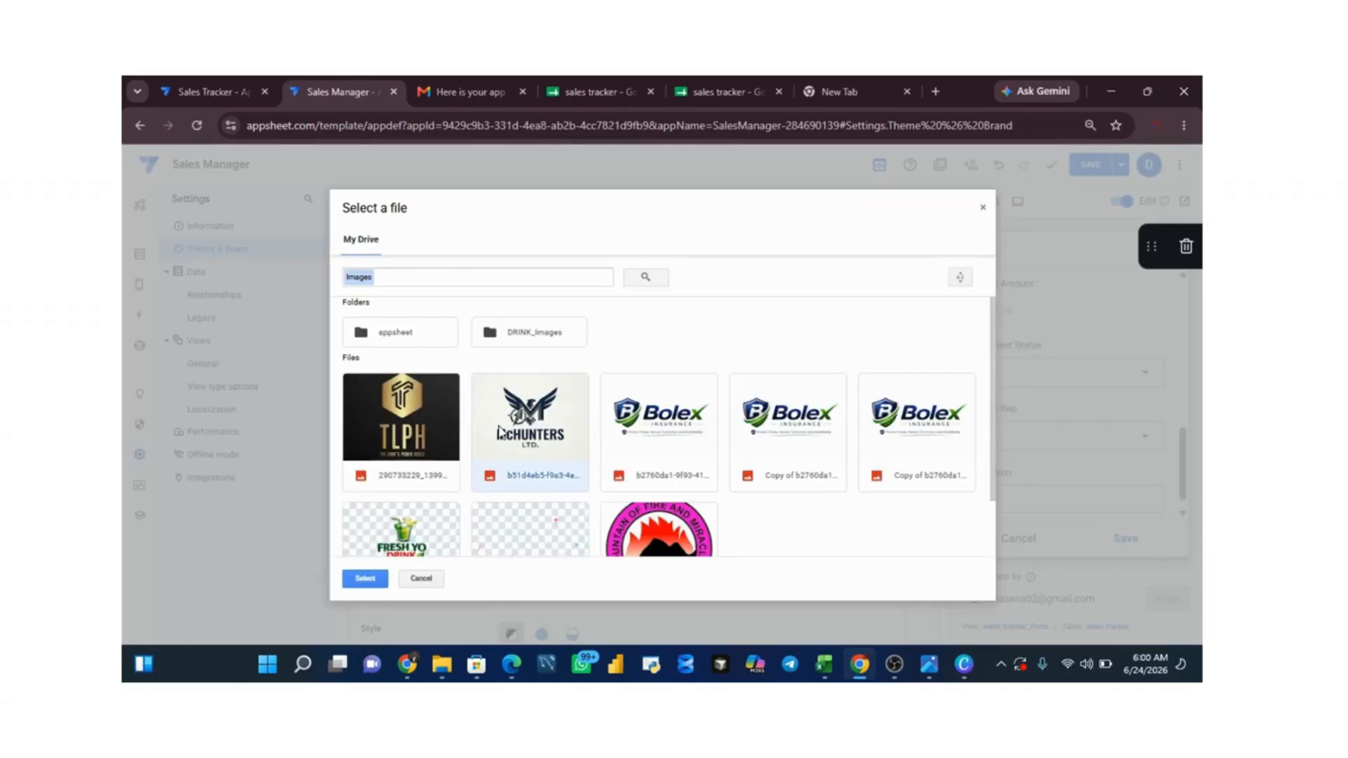
pyautogui.click(361, 577)
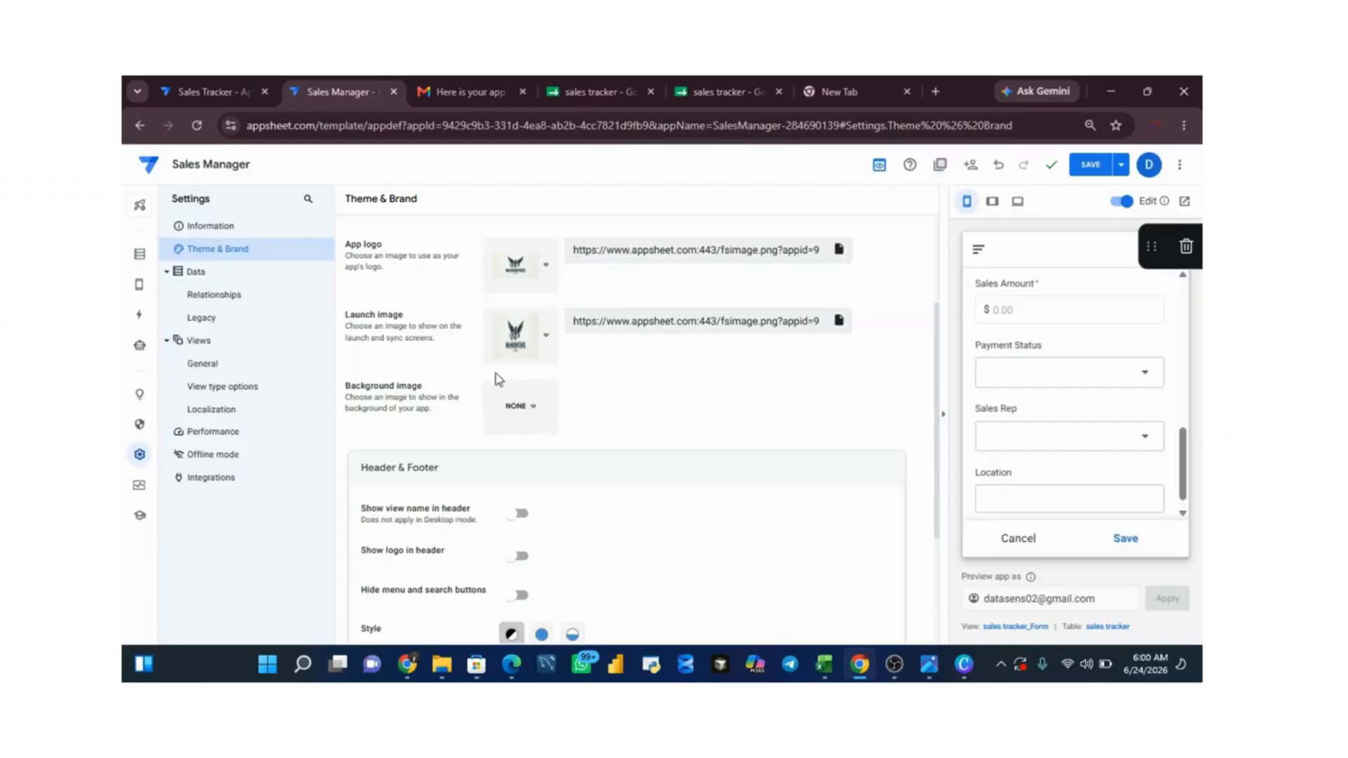
# Step: Set a custom background image using the McHunters Ltd. logo from Google Drive Files
pyautogui.click(539, 407)
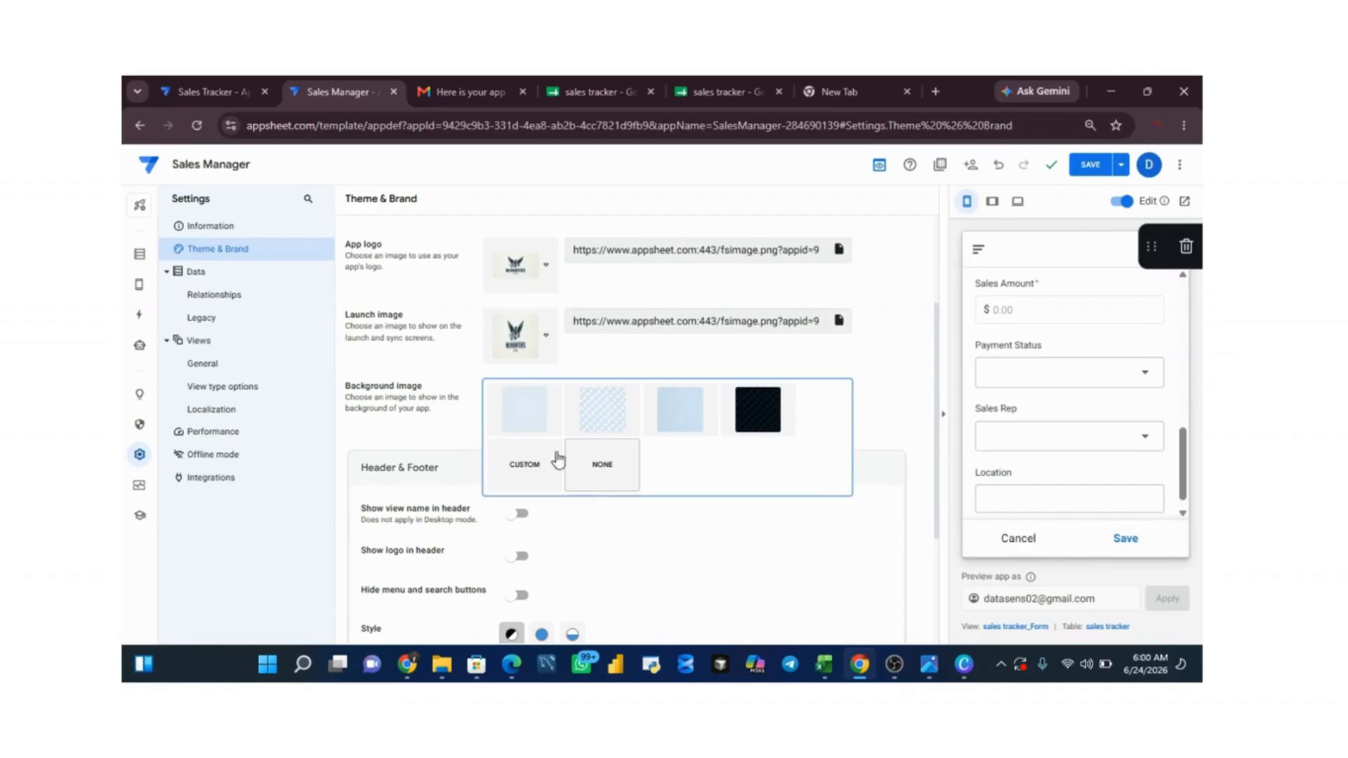
pyautogui.click(523, 463)
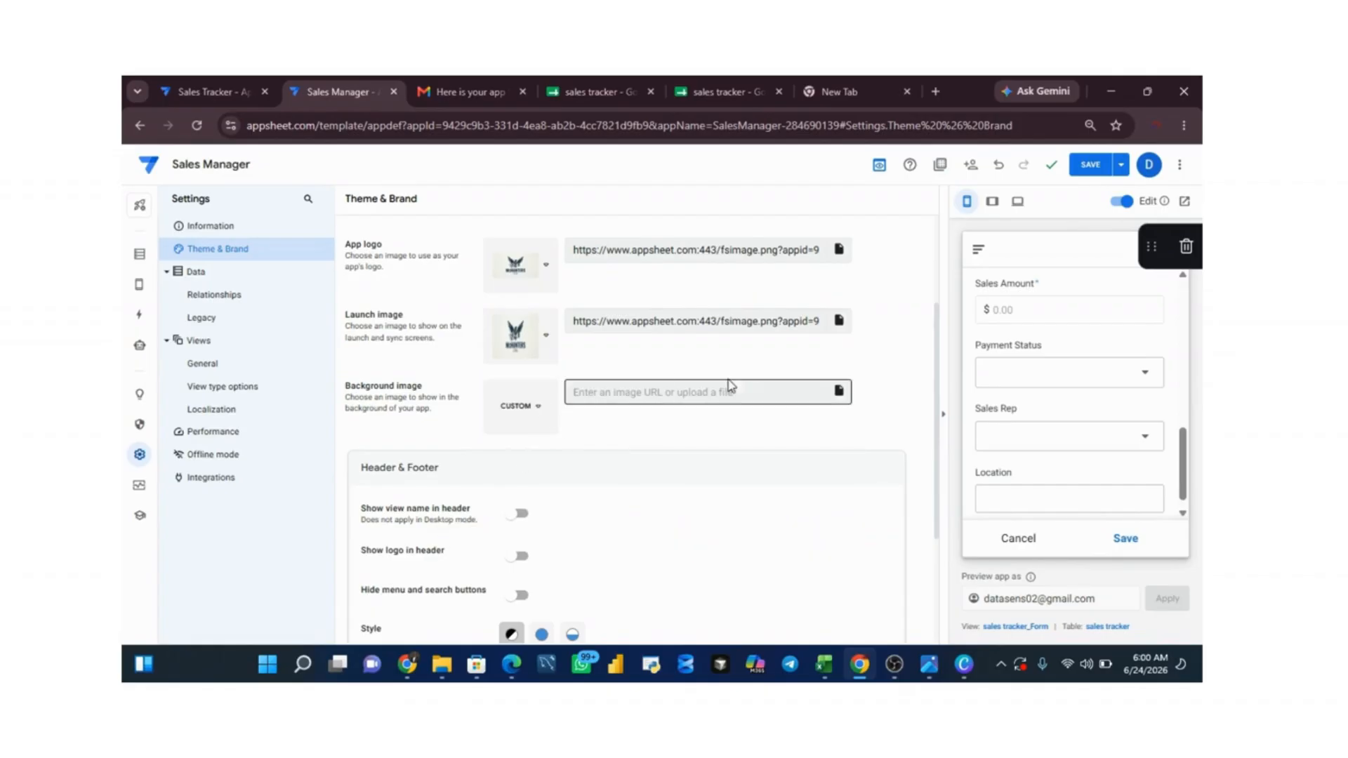
pyautogui.click(839, 391)
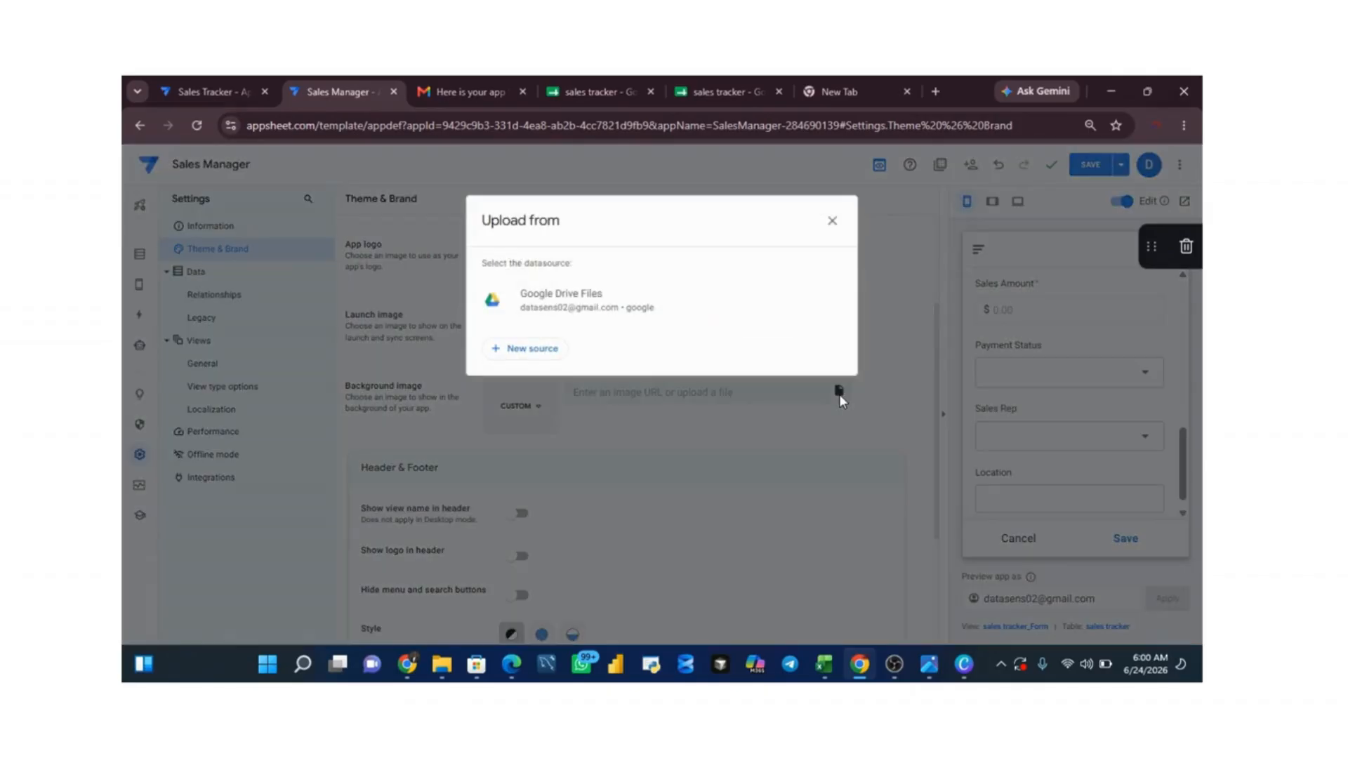
pyautogui.click(648, 319)
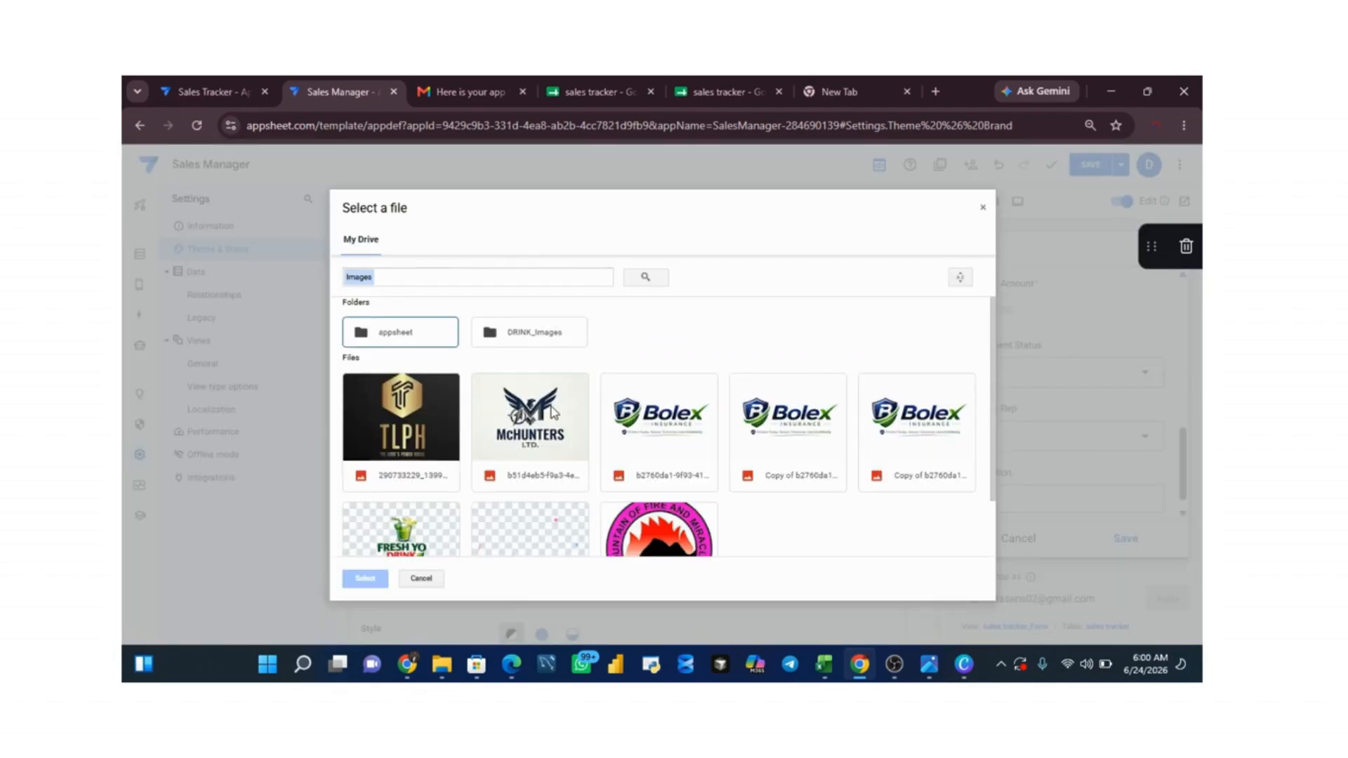
pyautogui.click(554, 412)
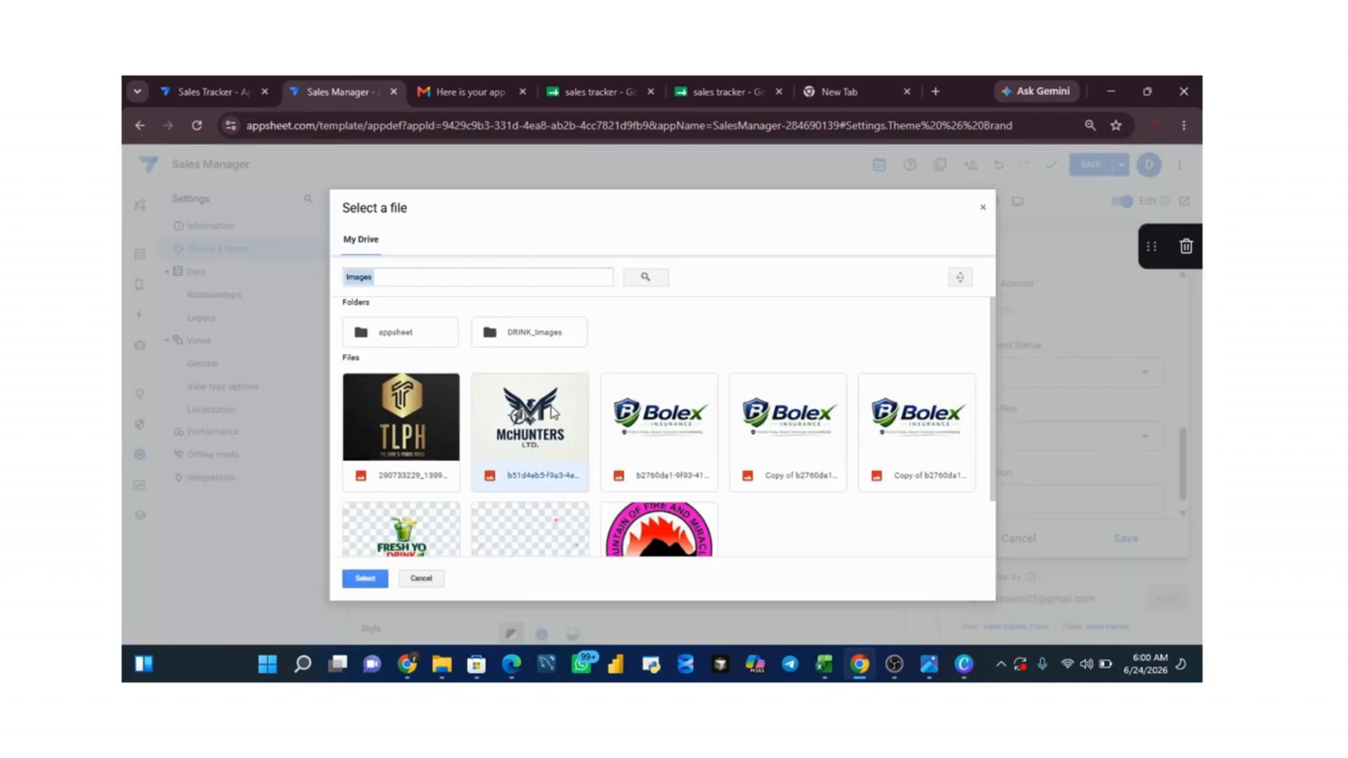
pyautogui.click(356, 583)
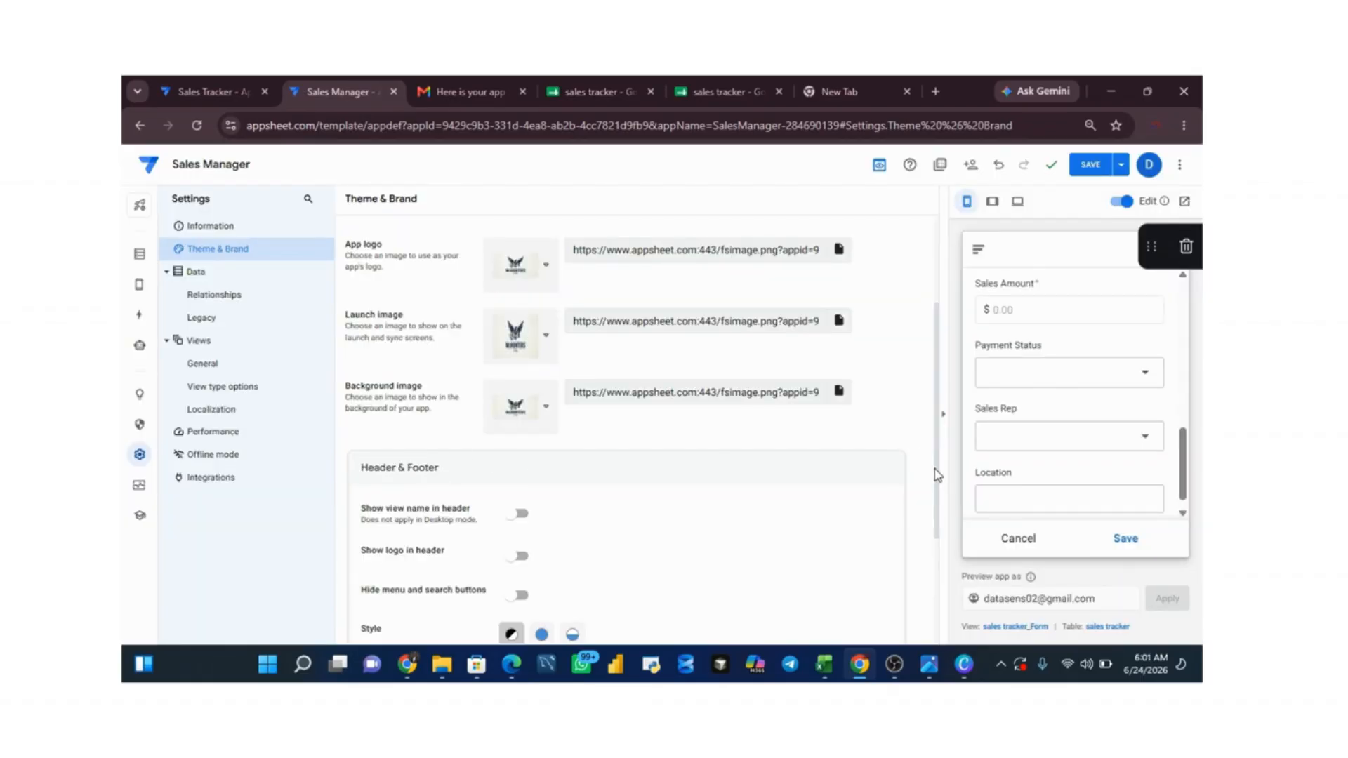
pyautogui.scroll(-2, 940, 474)
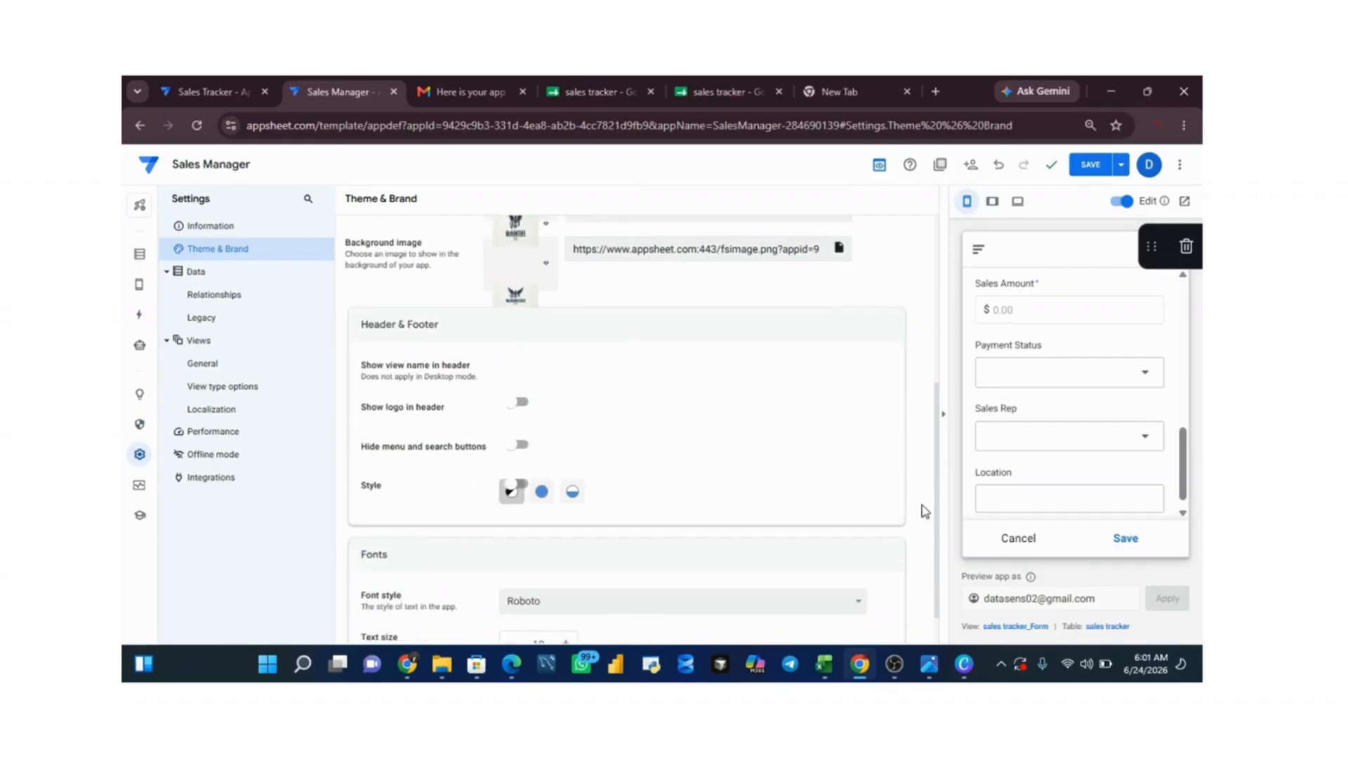
# Step: Set the header and footer style to Colored, show the view name and logo in the header, and save the app
pyautogui.scroll(3, 921, 511)
pyautogui.scroll(2, 927, 400)
pyautogui.scroll(-4, 932, 367)
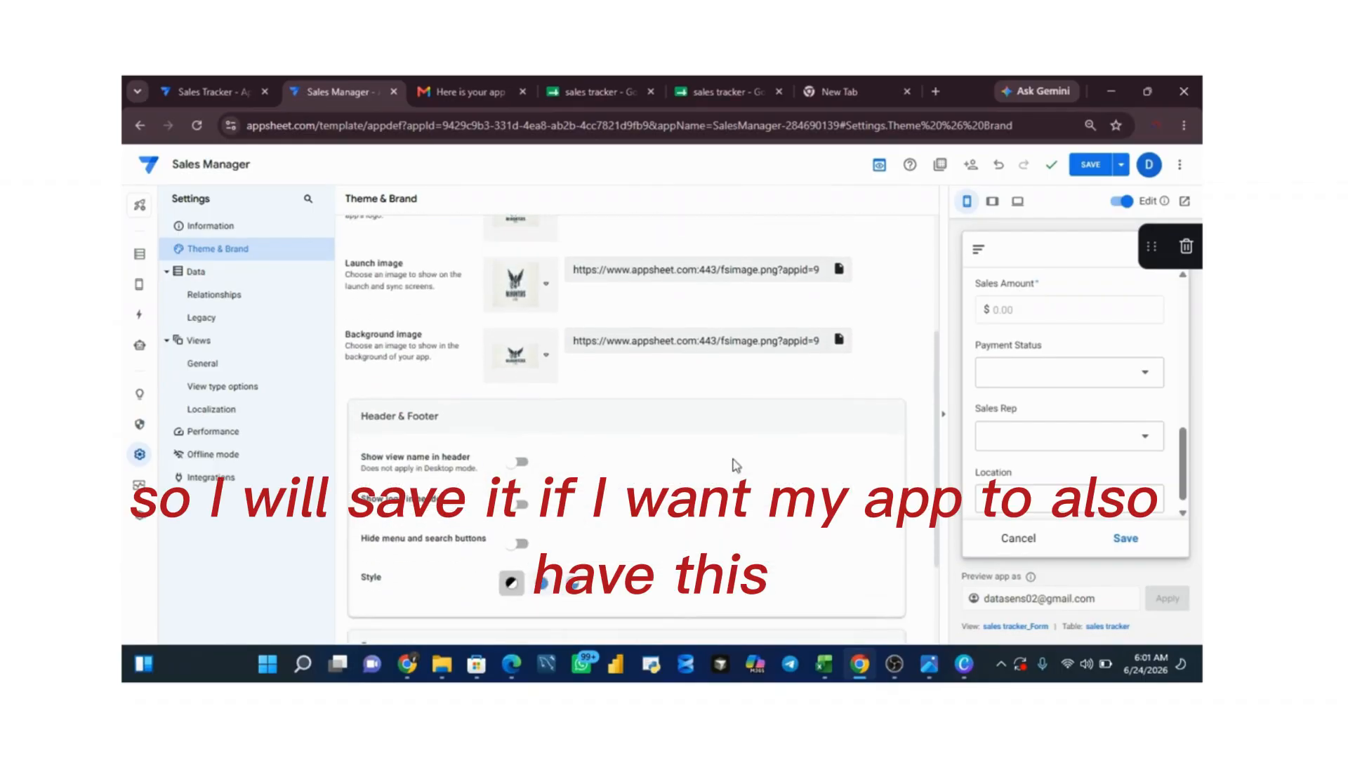
pyautogui.click(542, 583)
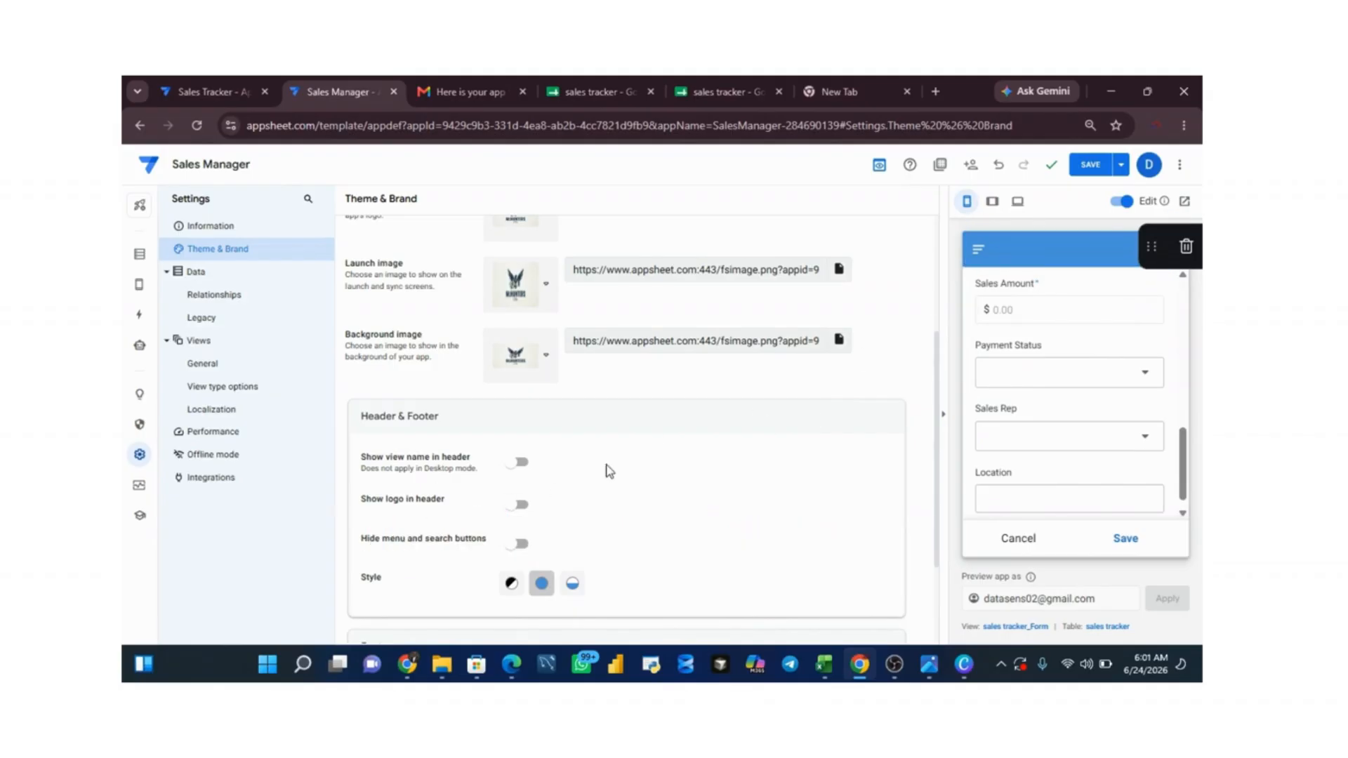
pyautogui.click(518, 465)
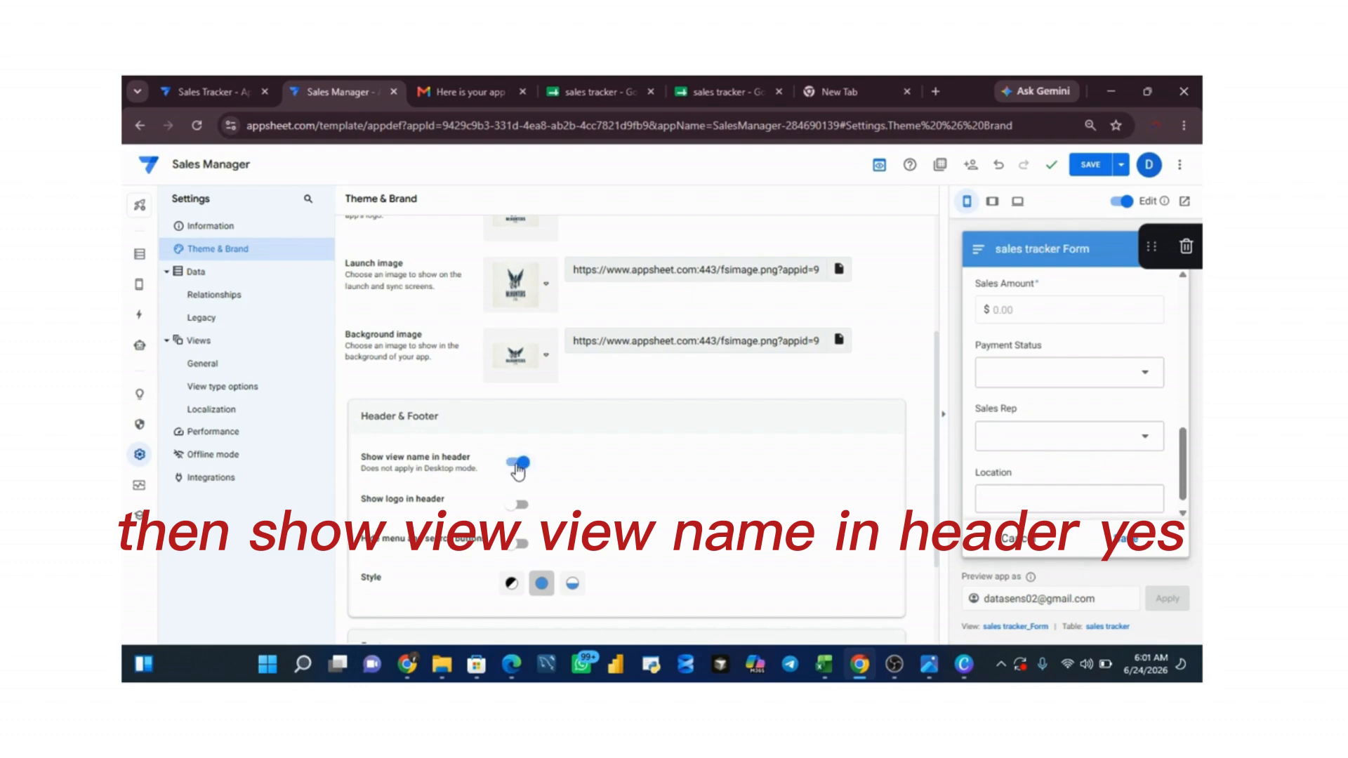
pyautogui.click(519, 505)
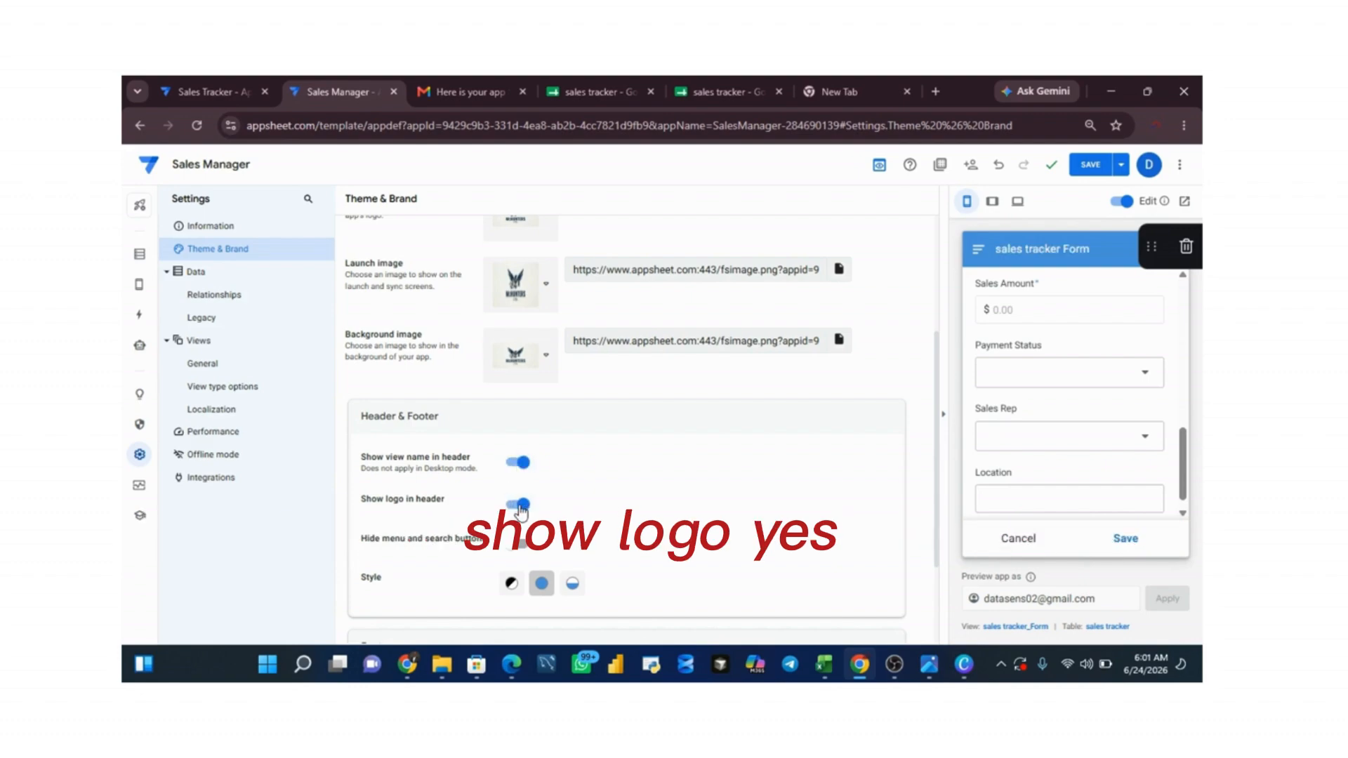
pyautogui.click(1092, 166)
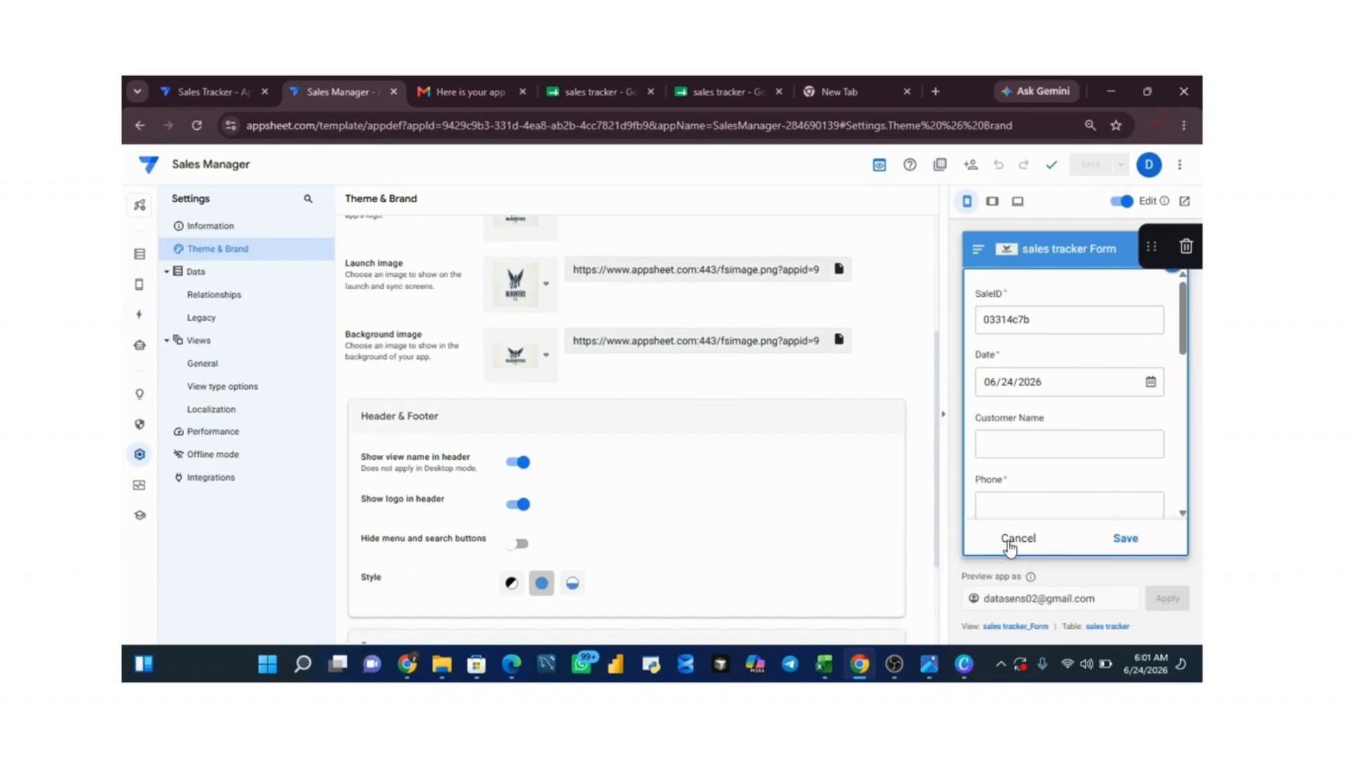
# Step: Leave the form in the app preview and compare the listed sales records with the rows in the sales tracker spreadsheet
pyautogui.click(1011, 544)
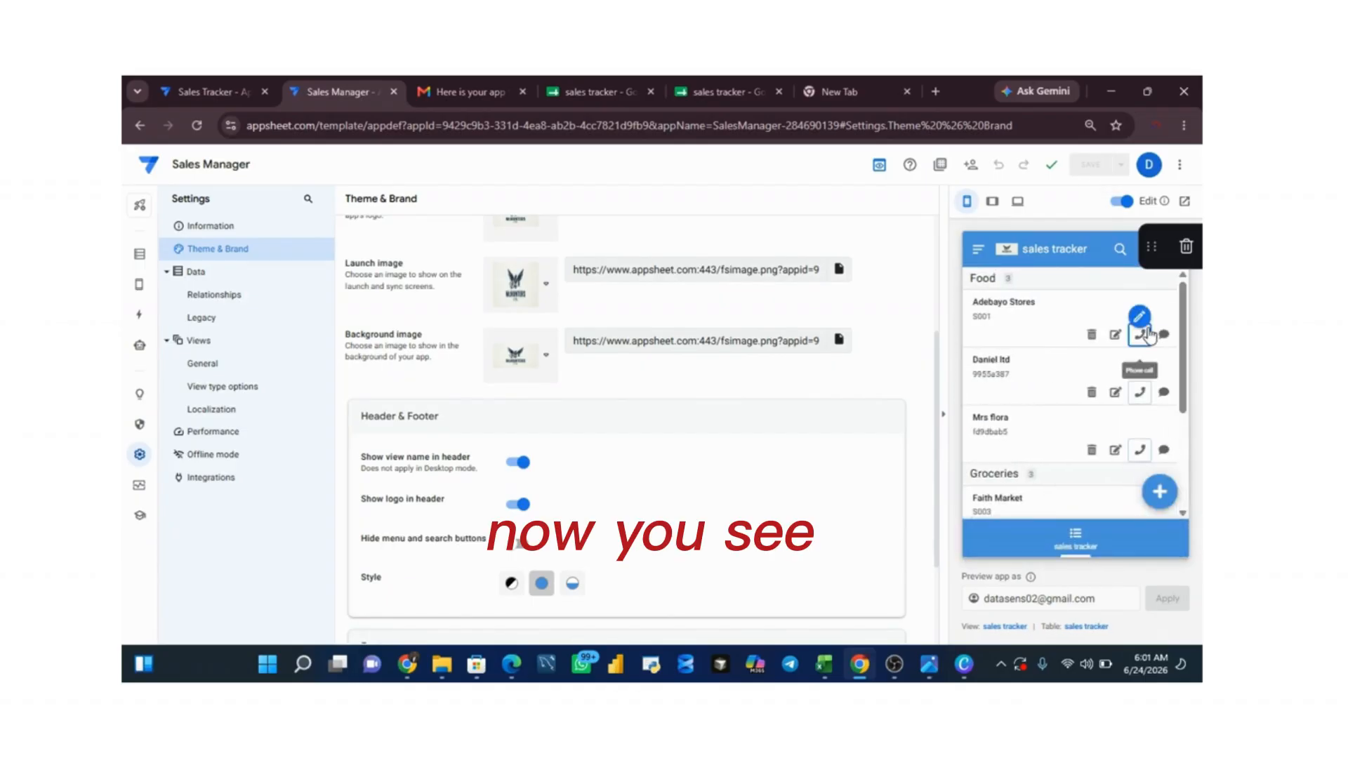
pyautogui.scroll(-3, 1183, 320)
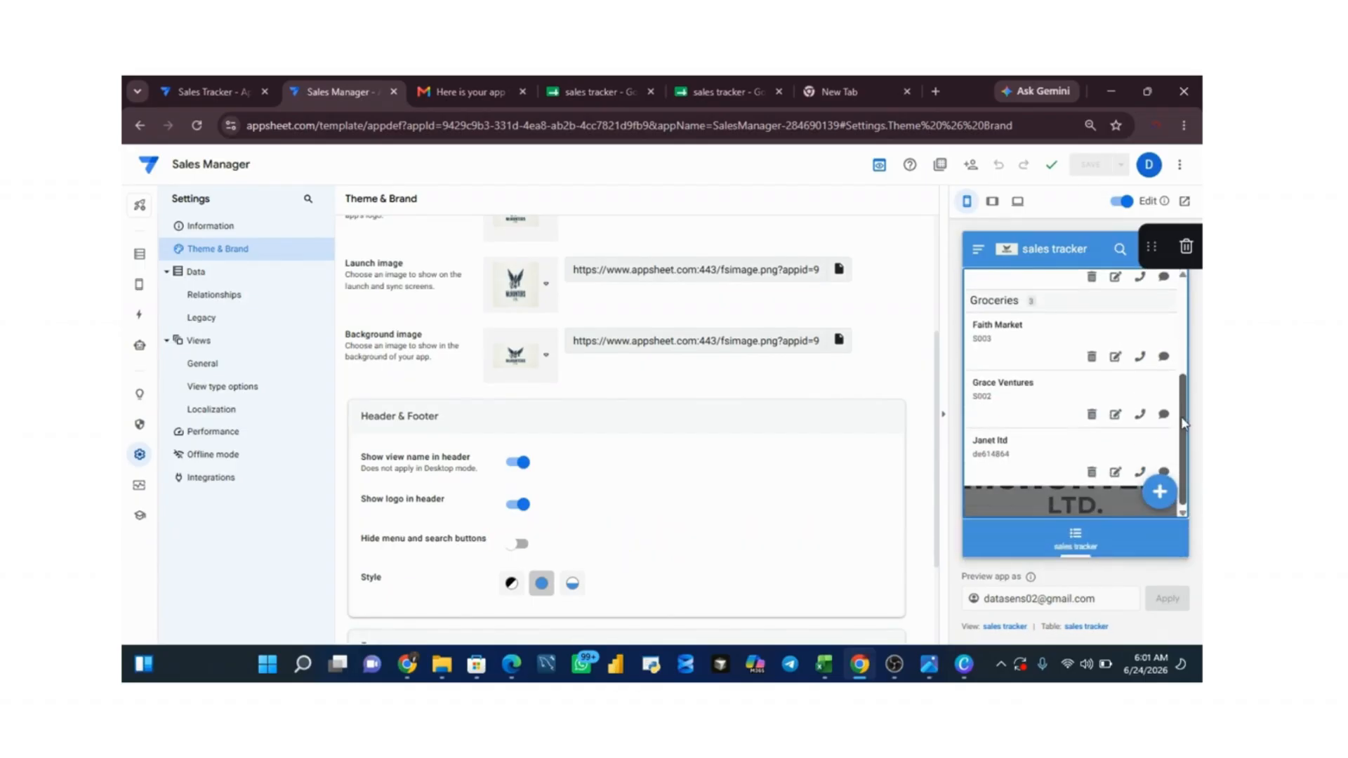
pyautogui.scroll(1, 1194, 337)
pyautogui.scroll(3, 1200, 349)
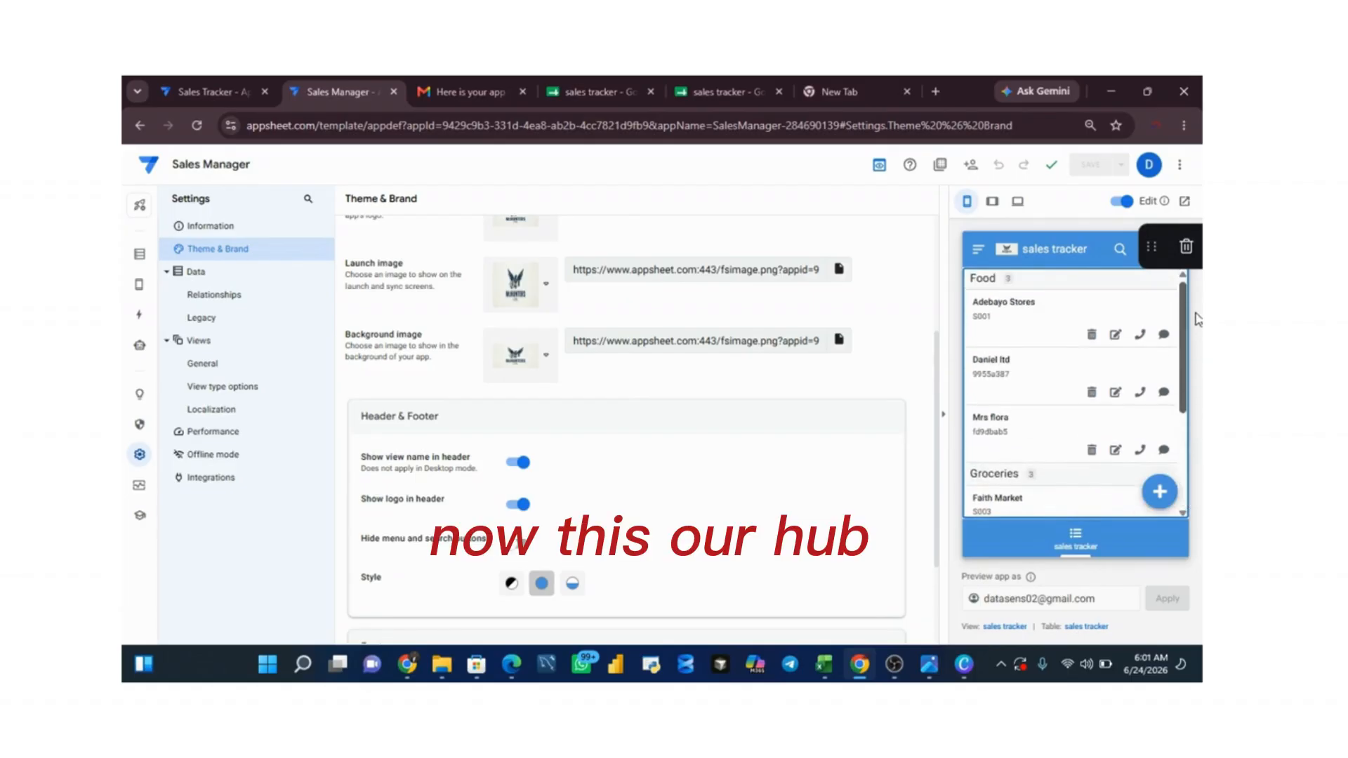
pyautogui.scroll(-3, 1194, 295)
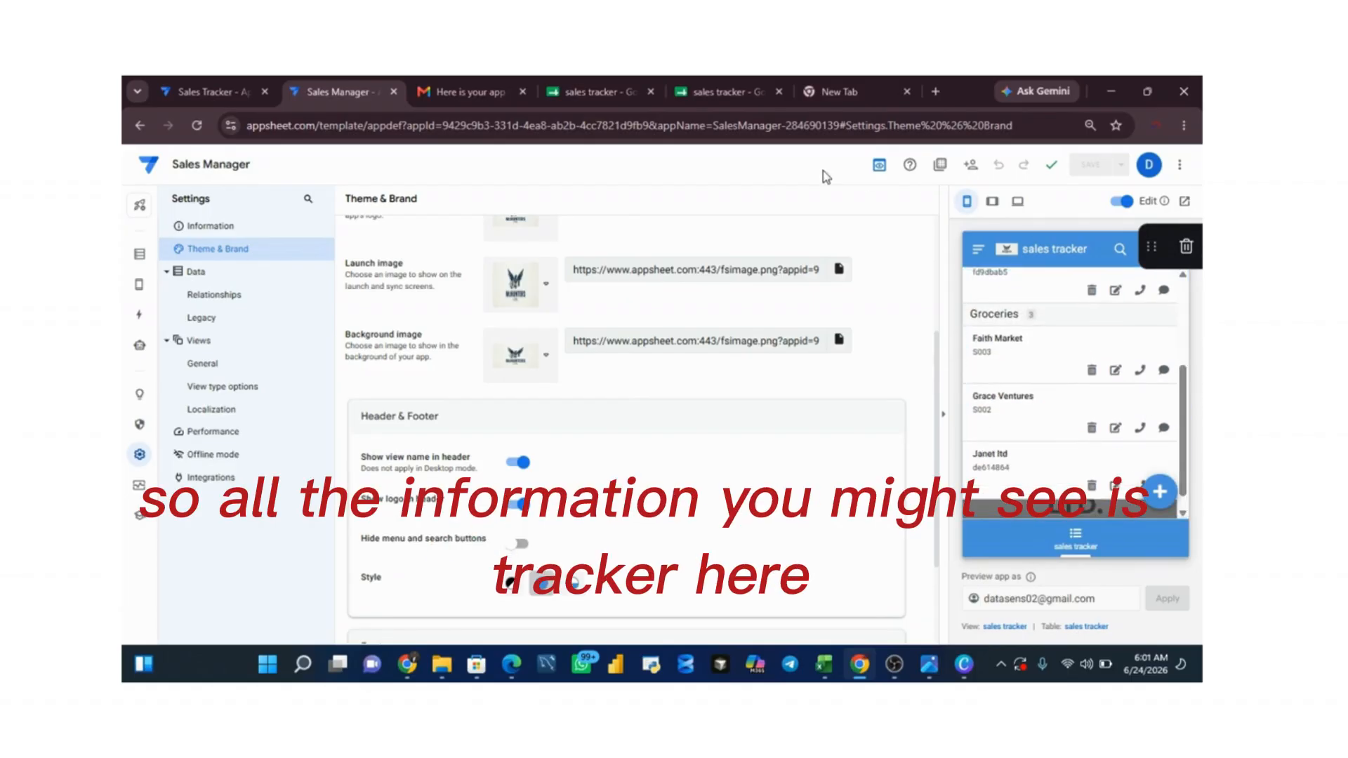
pyautogui.click(596, 96)
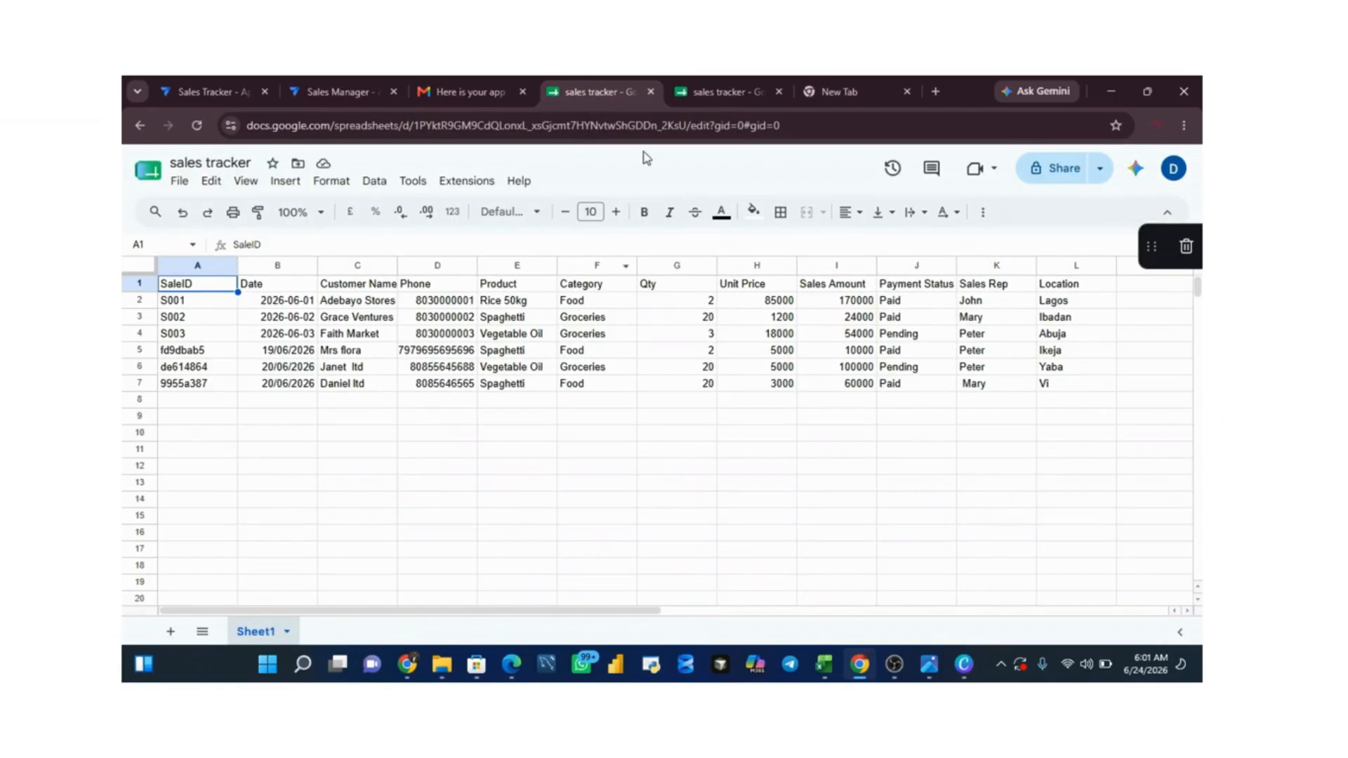
pyautogui.click(321, 93)
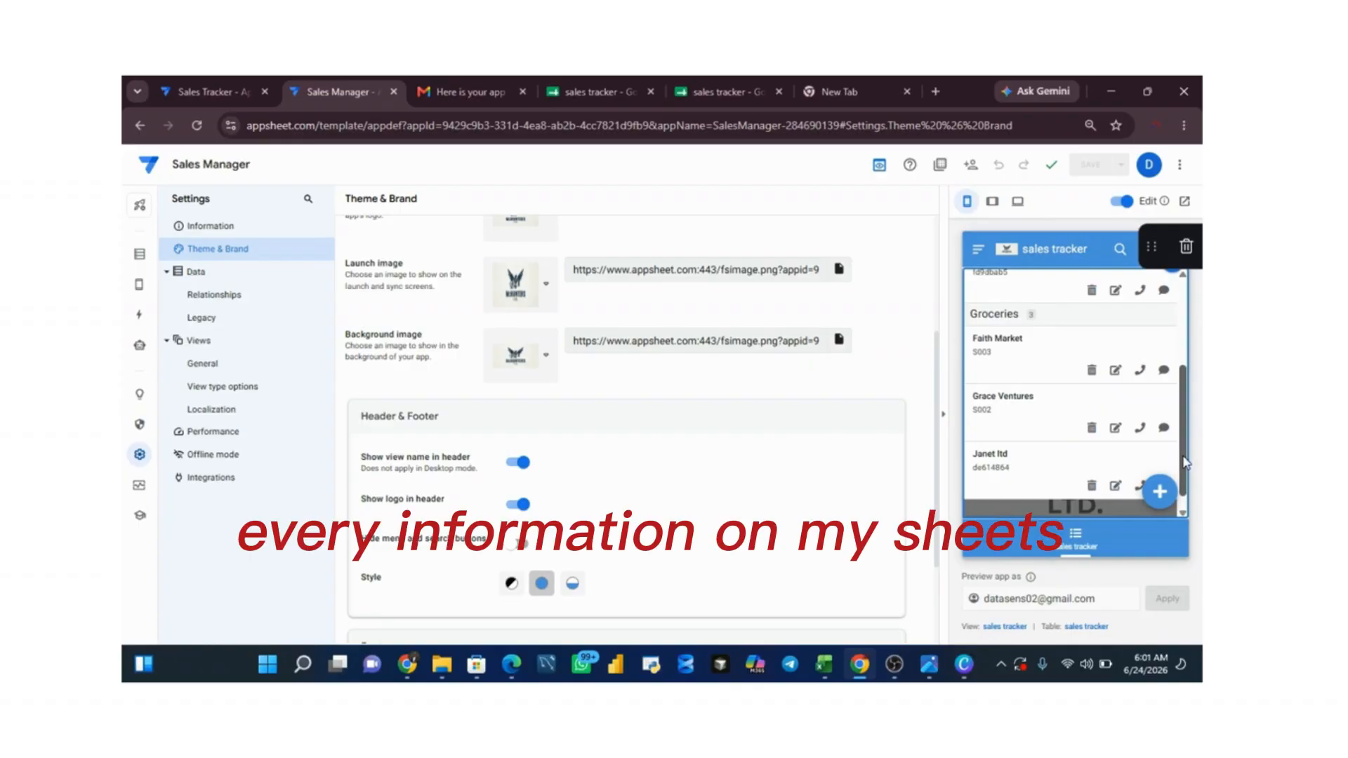
pyautogui.click(579, 90)
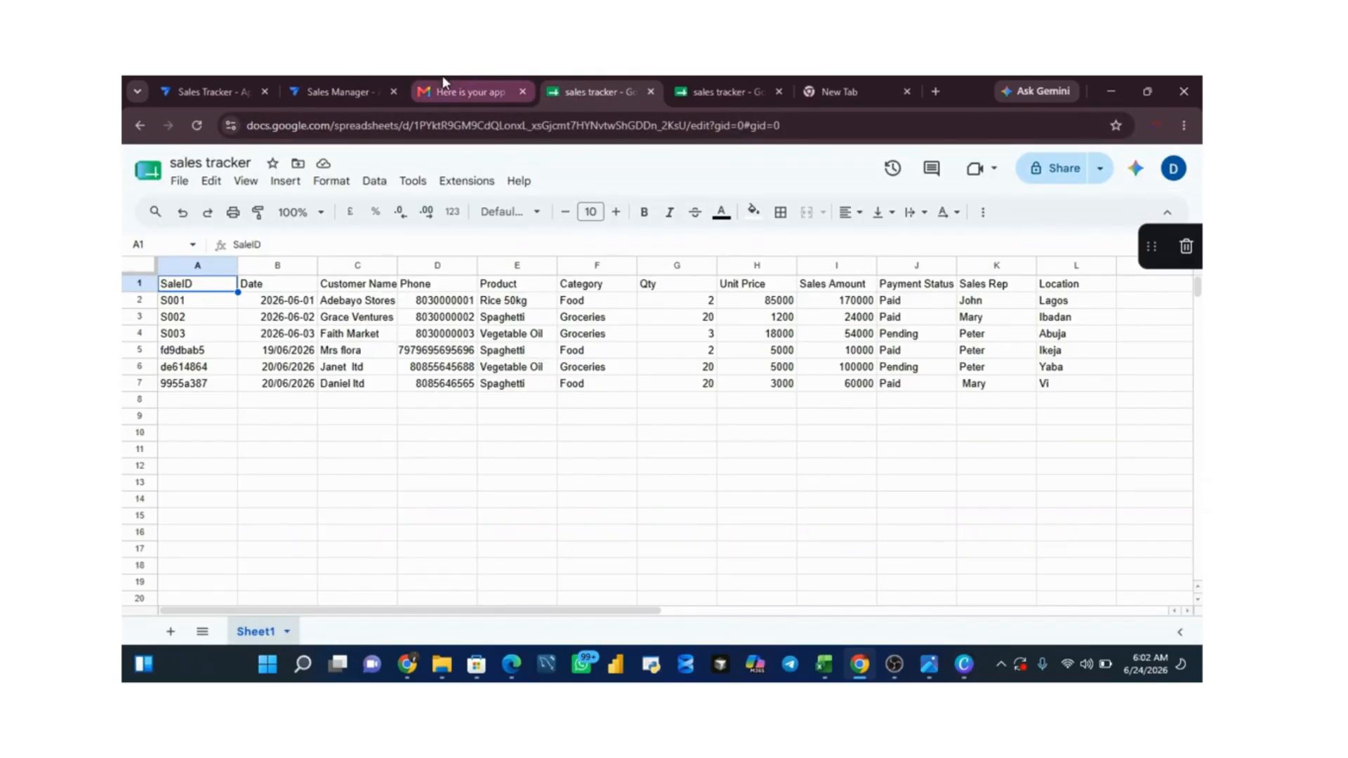
pyautogui.click(328, 91)
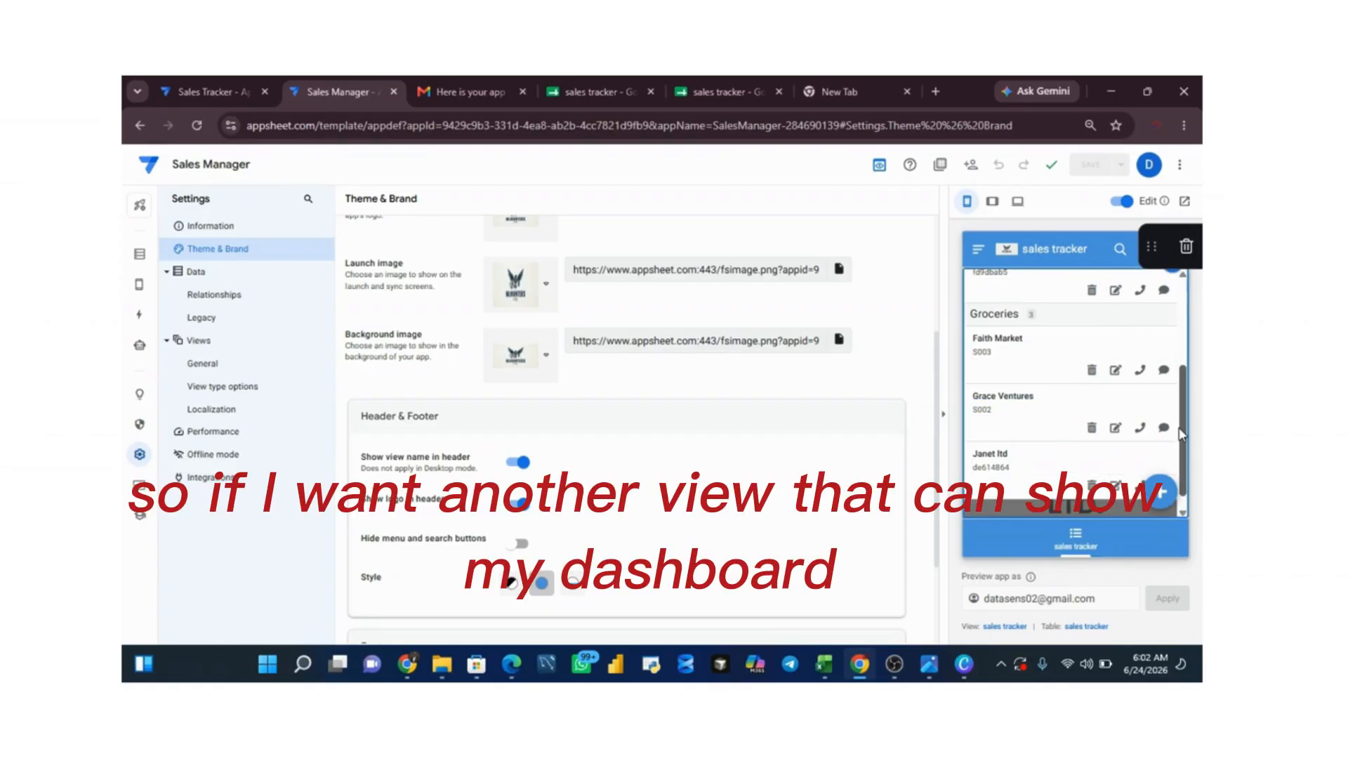
pyautogui.scroll(3, 1180, 433)
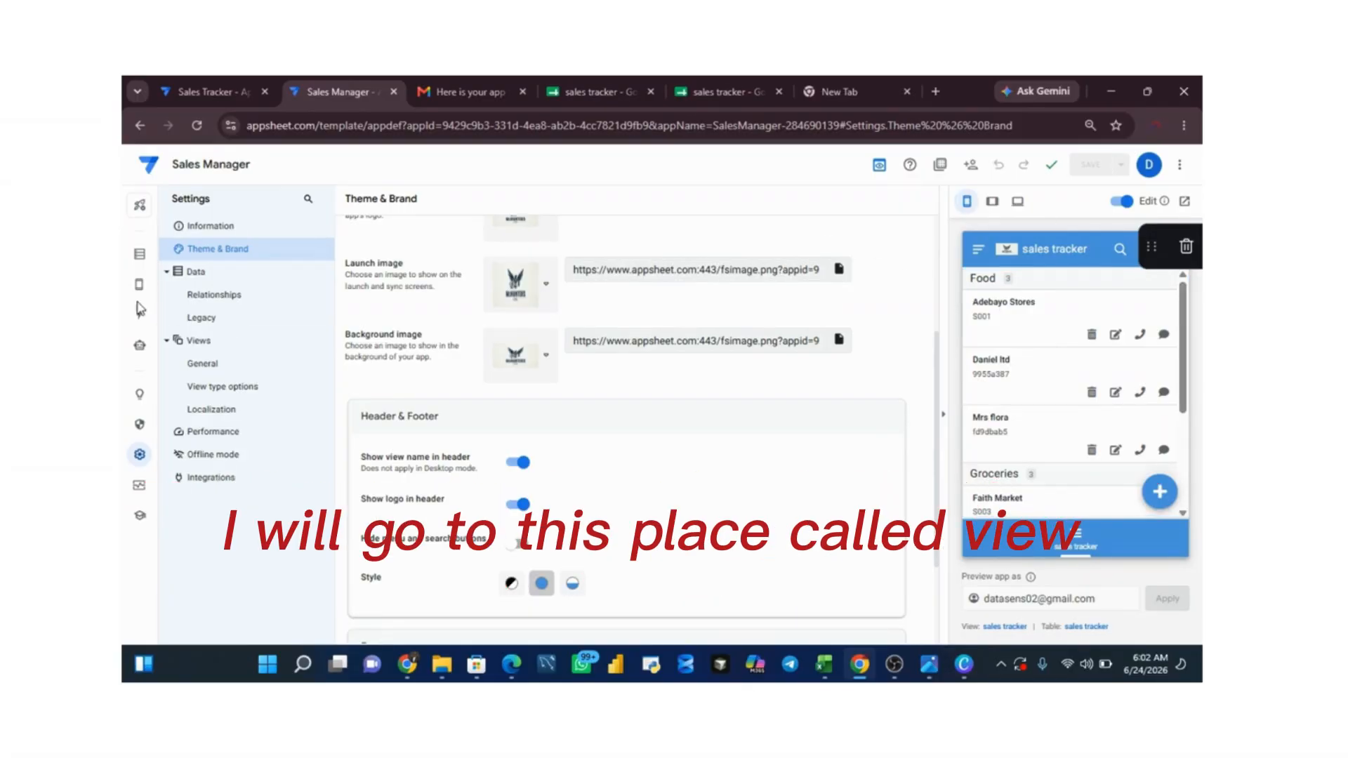
# Step: Open the app's views and rename the sales tracker view as Sales Manager
pyautogui.moveTo(140, 288)
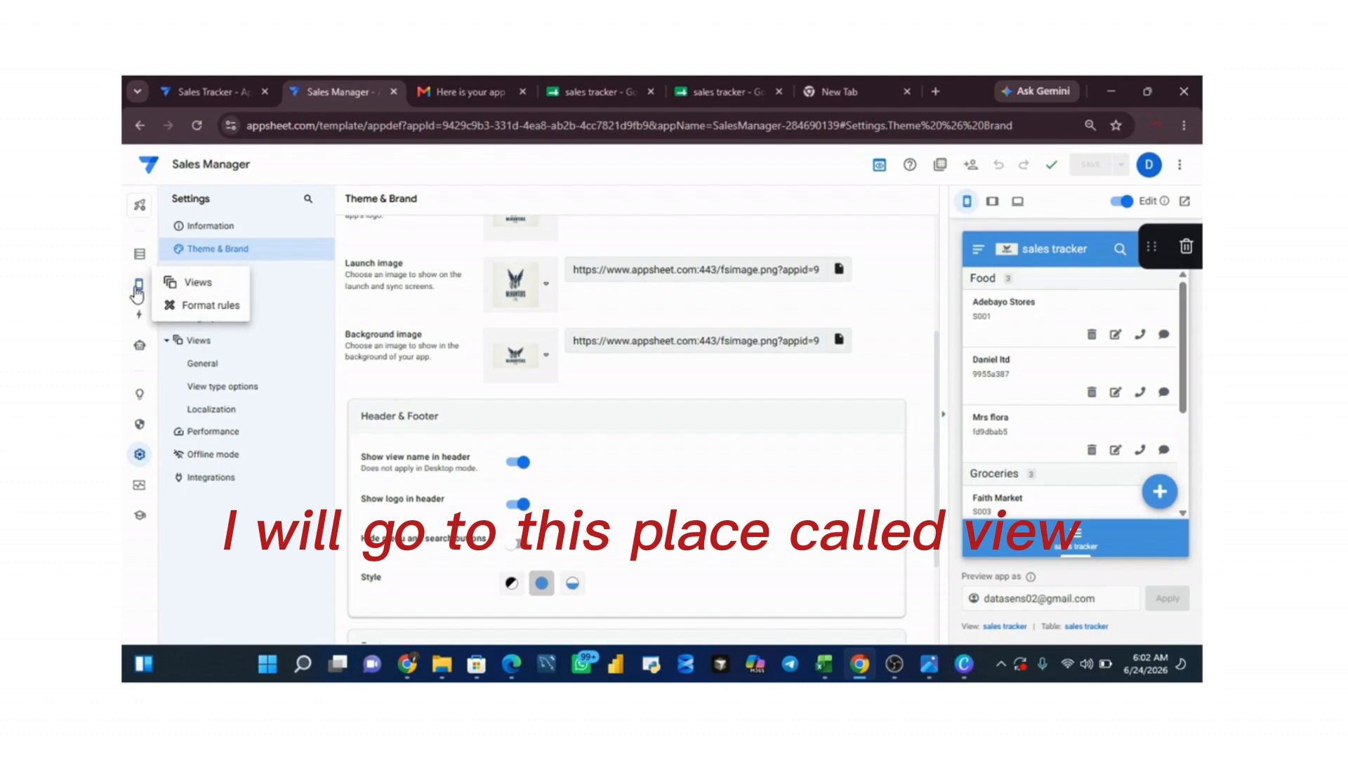
pyautogui.click(194, 285)
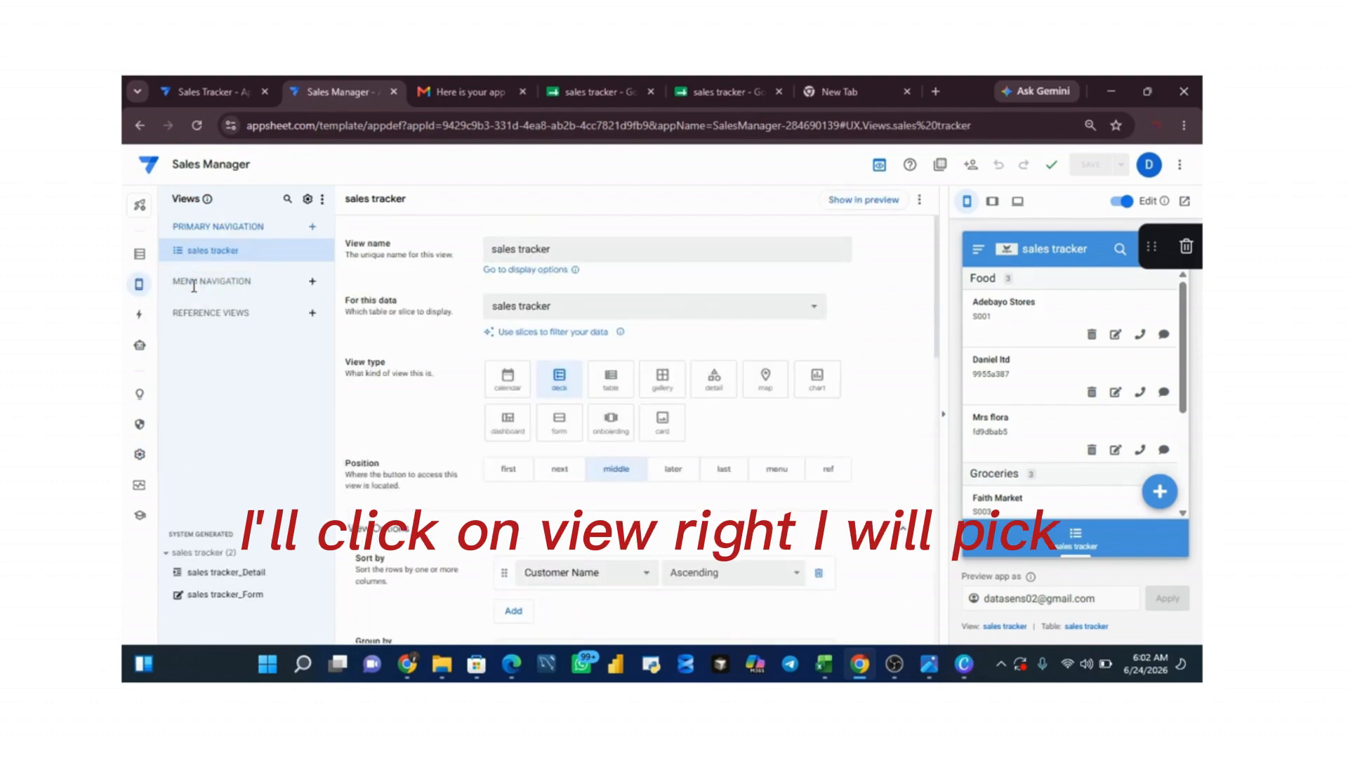
pyautogui.click(553, 251)
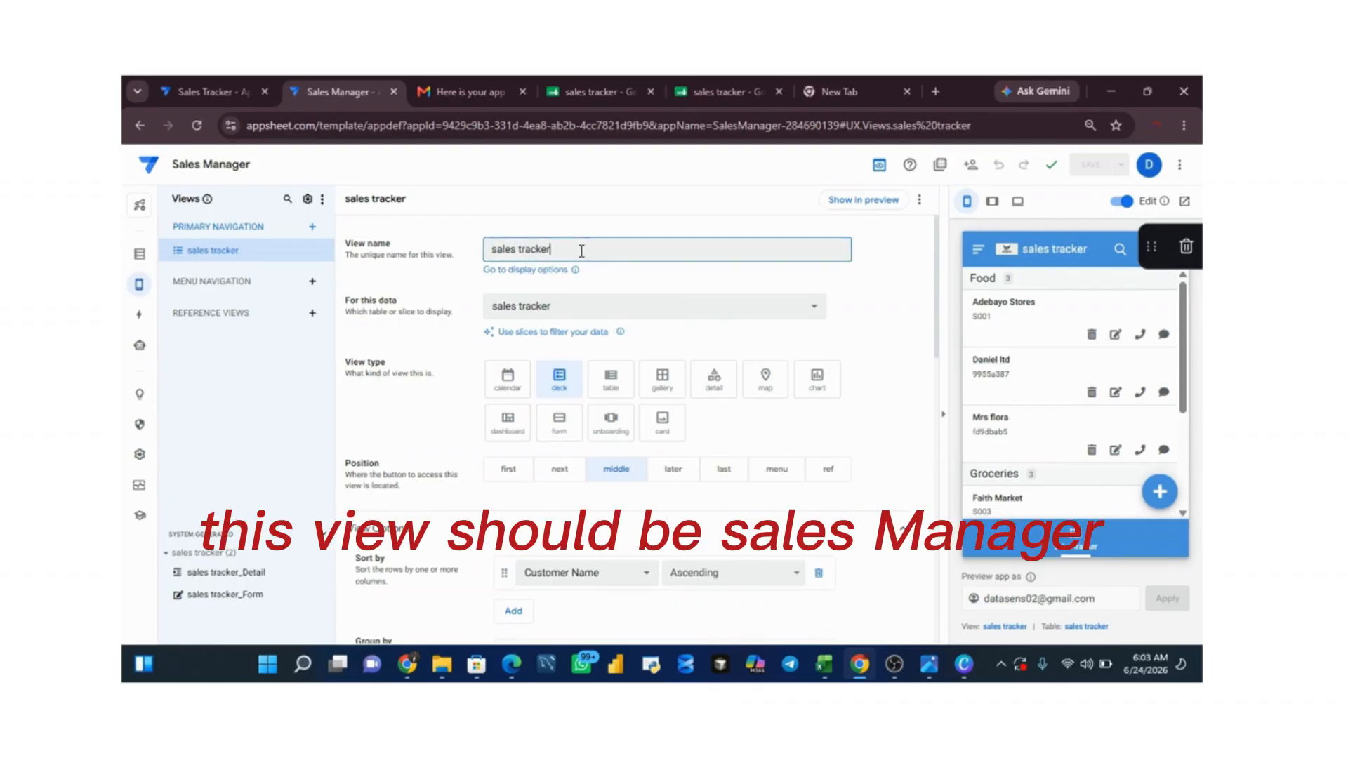
pyautogui.press('BackSpace')
pyautogui.press('BackSpace')
pyautogui.press('BackSpace')
pyautogui.press('BackSpace')
pyautogui.press('BackSpace')
pyautogui.press('BackSpace')
pyautogui.press('BackSpace')
pyautogui.press('BackSpace')
pyautogui.press('BackSpace')
pyautogui.press('BackSpace')
pyautogui.press('BackSpace')
pyautogui.press('BackSpace')
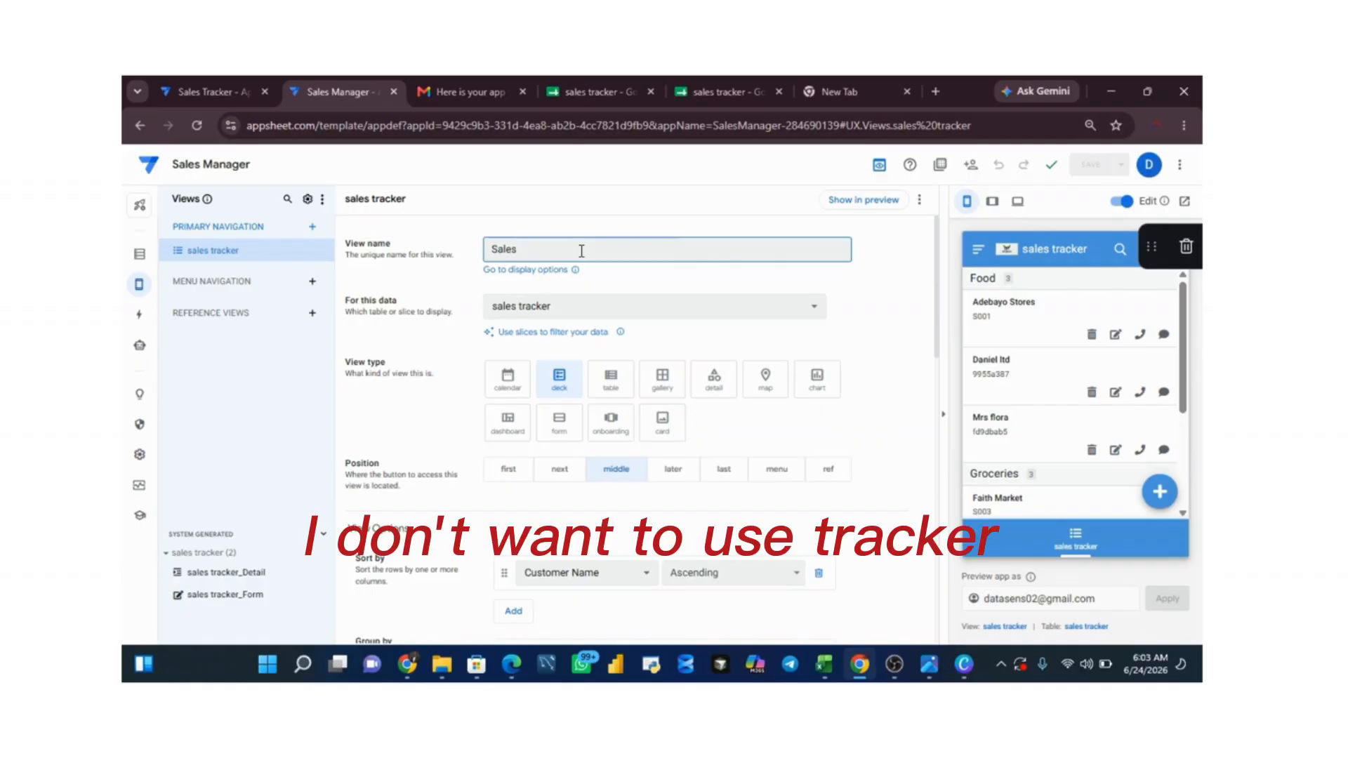
pyautogui.write('Sales Manager')
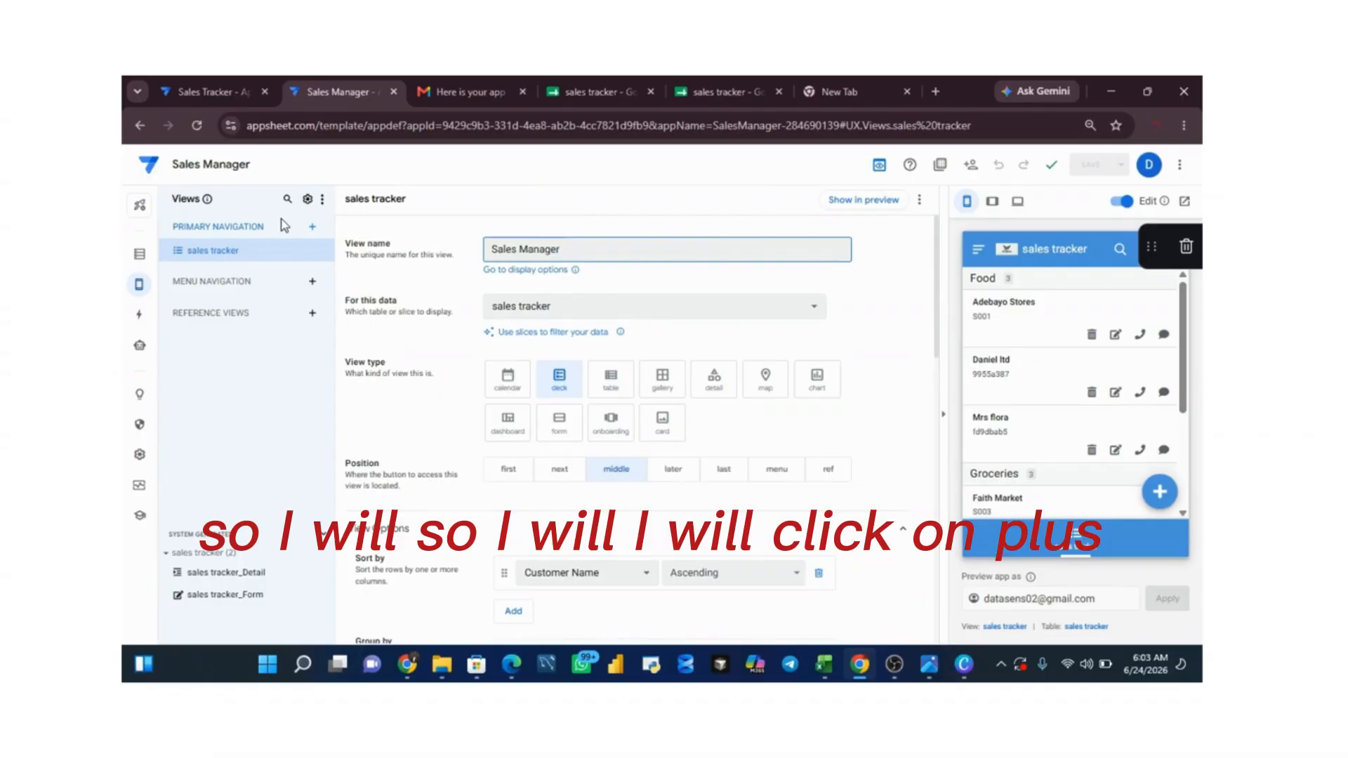
# Step: Create a new primary navigation view and name it Sales Dashboard
pyautogui.click(313, 227)
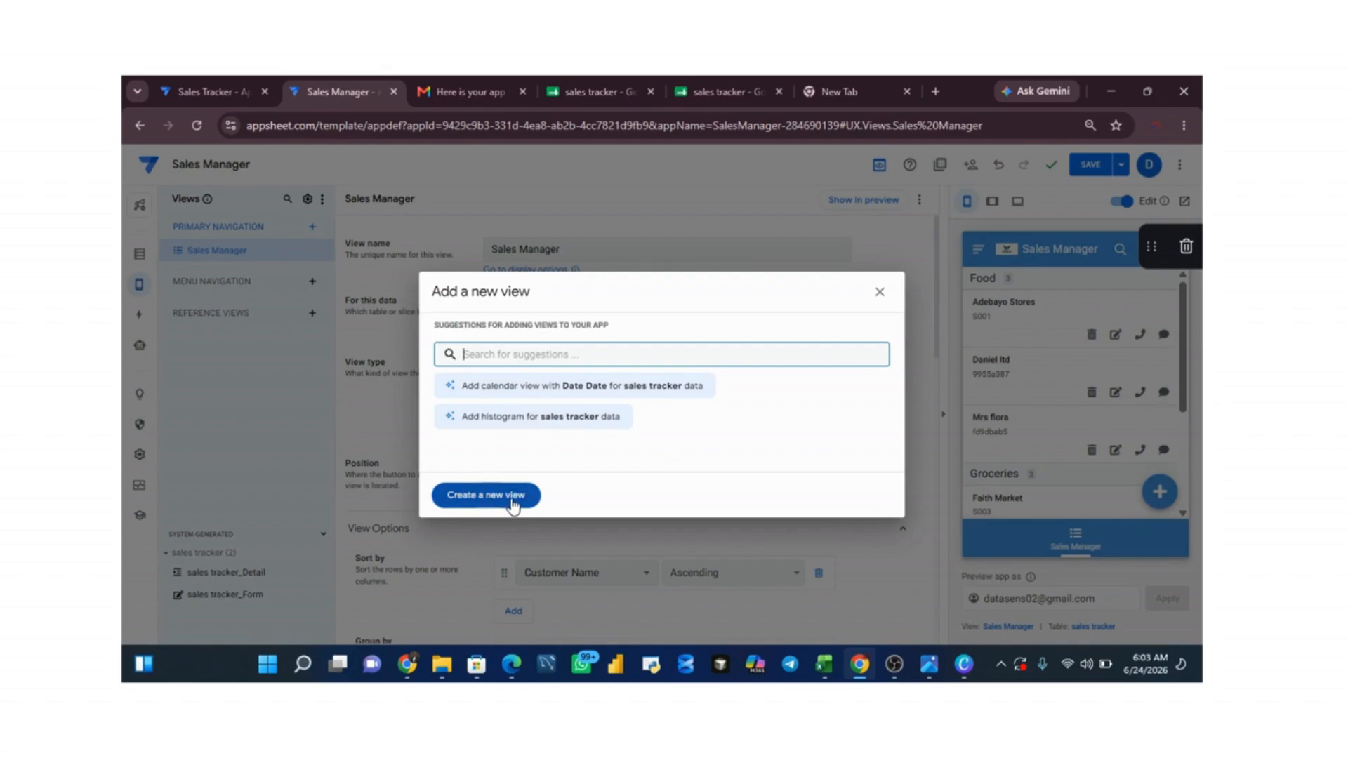
pyautogui.click(494, 495)
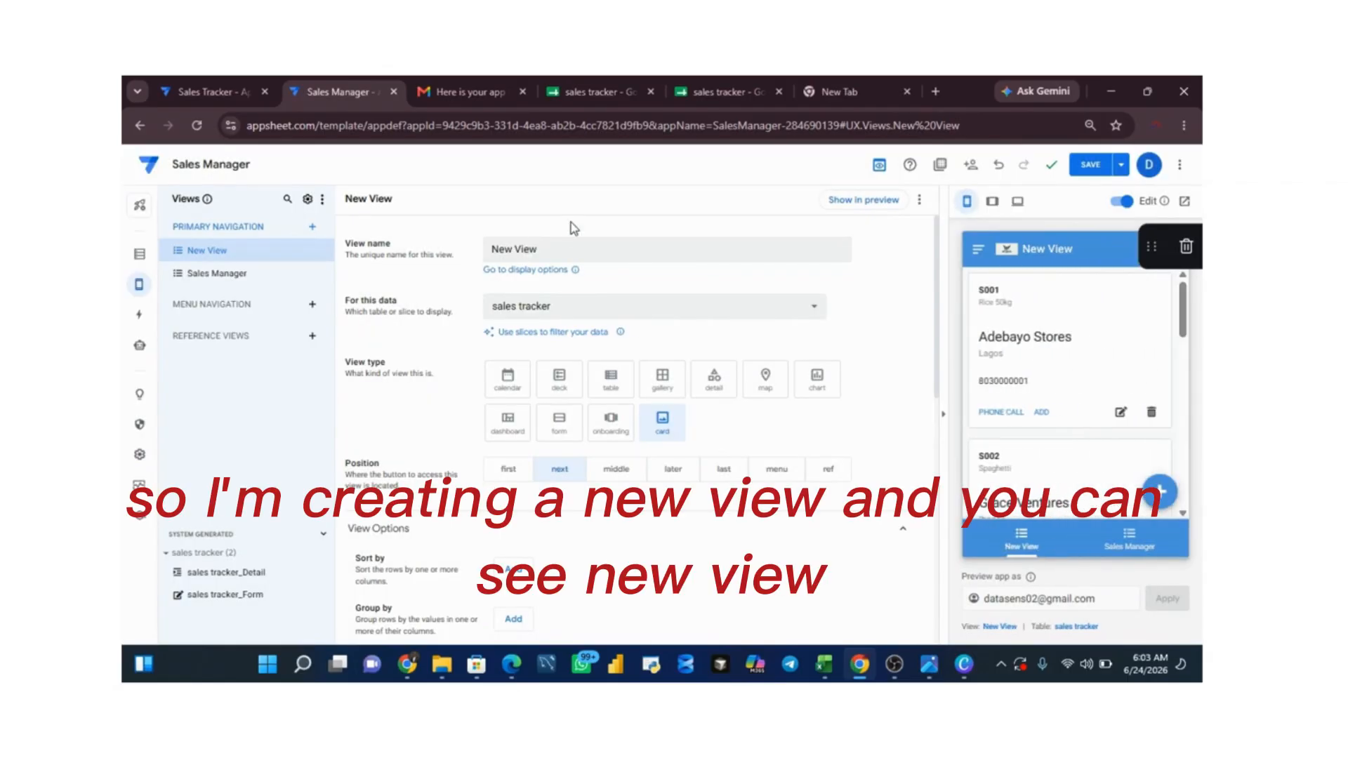
pyautogui.click(565, 258)
pyautogui.press('BackSpace')
pyautogui.press('BackSpace')
pyautogui.press('BackSpace')
pyautogui.press('BackSpace')
pyautogui.press('BackSpace')
pyautogui.press('BackSpace')
pyautogui.press('BackSpace')
pyautogui.press('BackSpace')
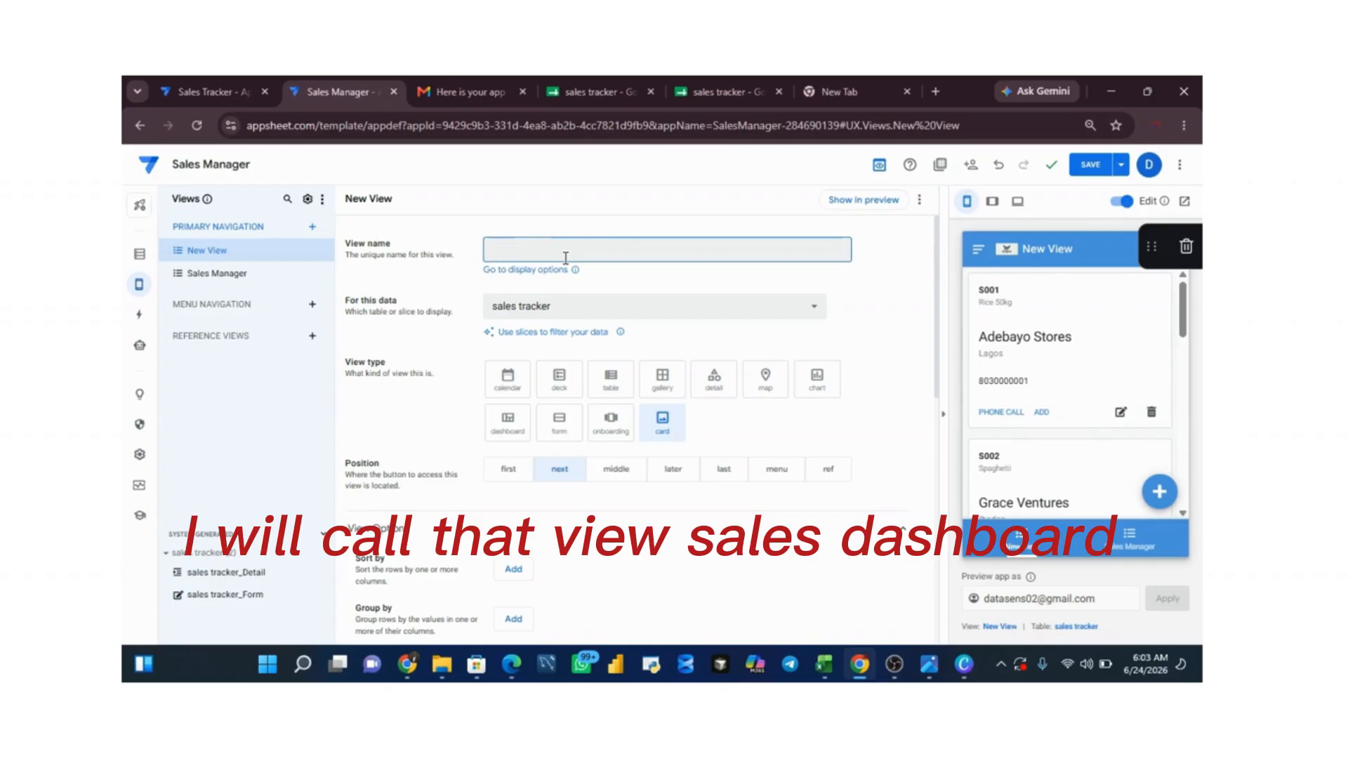
pyautogui.write('Sales D')
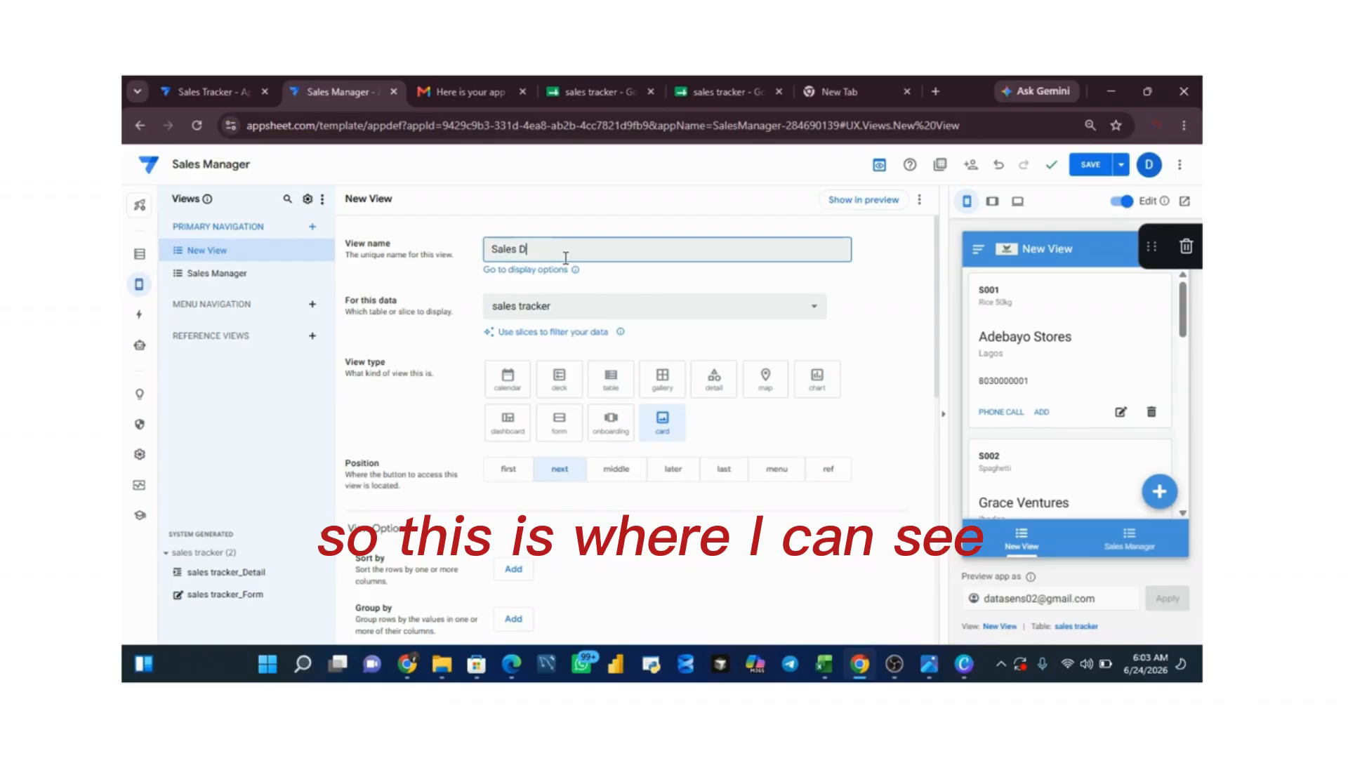
pyautogui.write('ashboard')
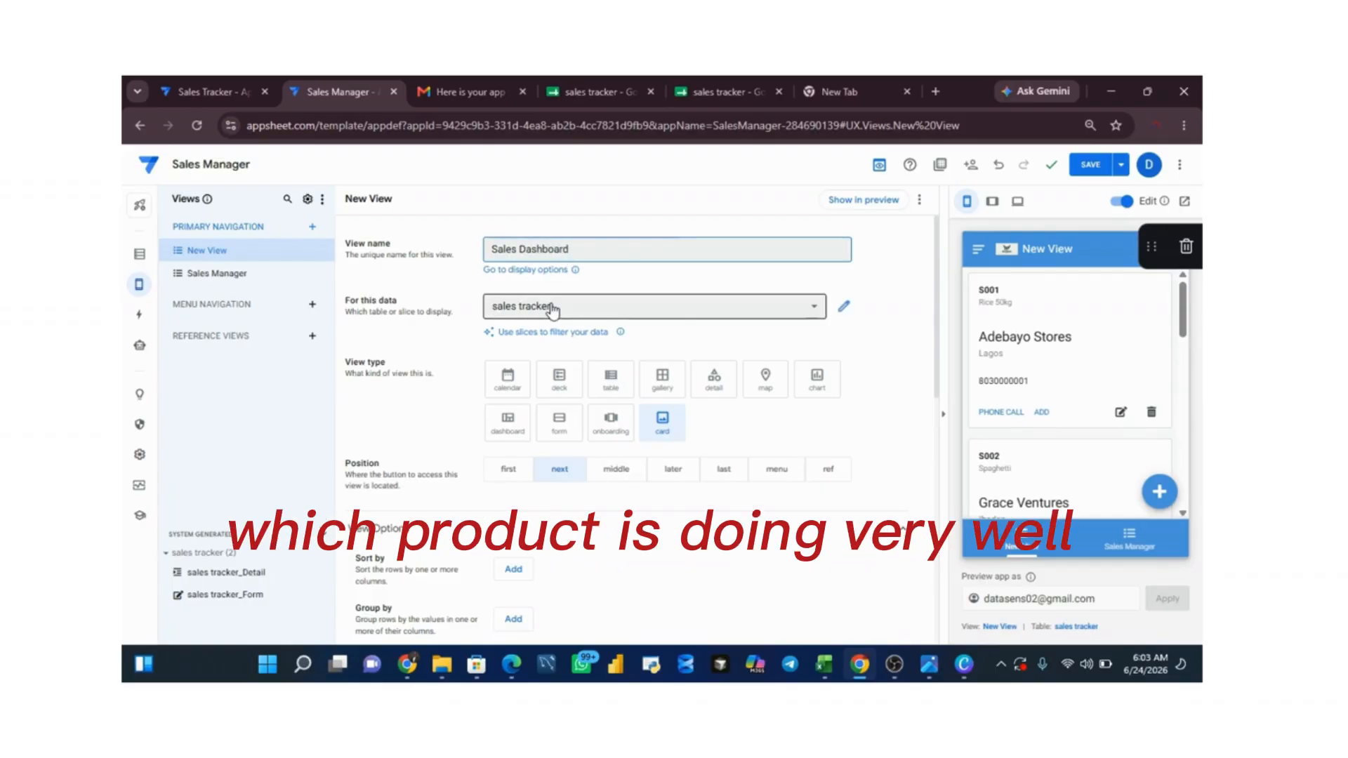
# Step: Make the Sales Dashboard a chart view based on the sales tracker data
pyautogui.click(743, 311)
pyautogui.click(743, 310)
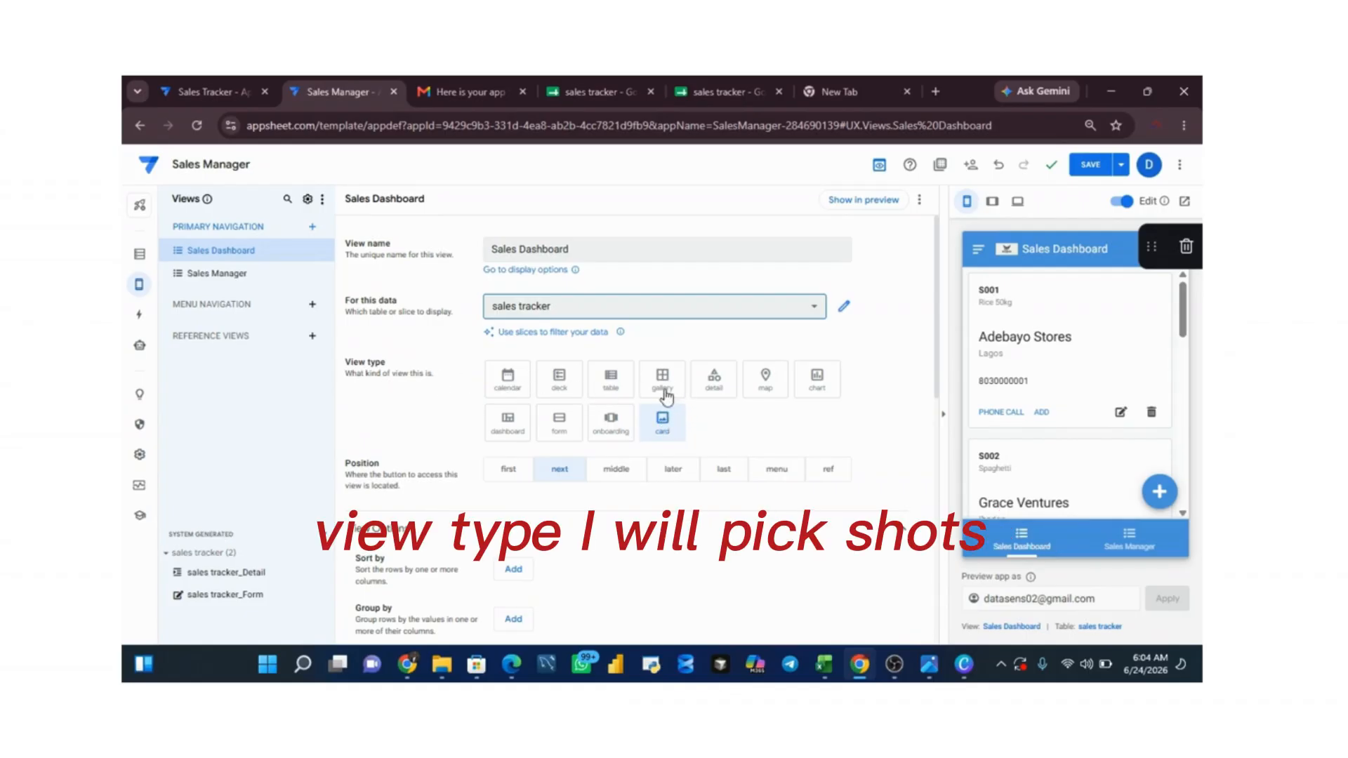
pyautogui.click(815, 383)
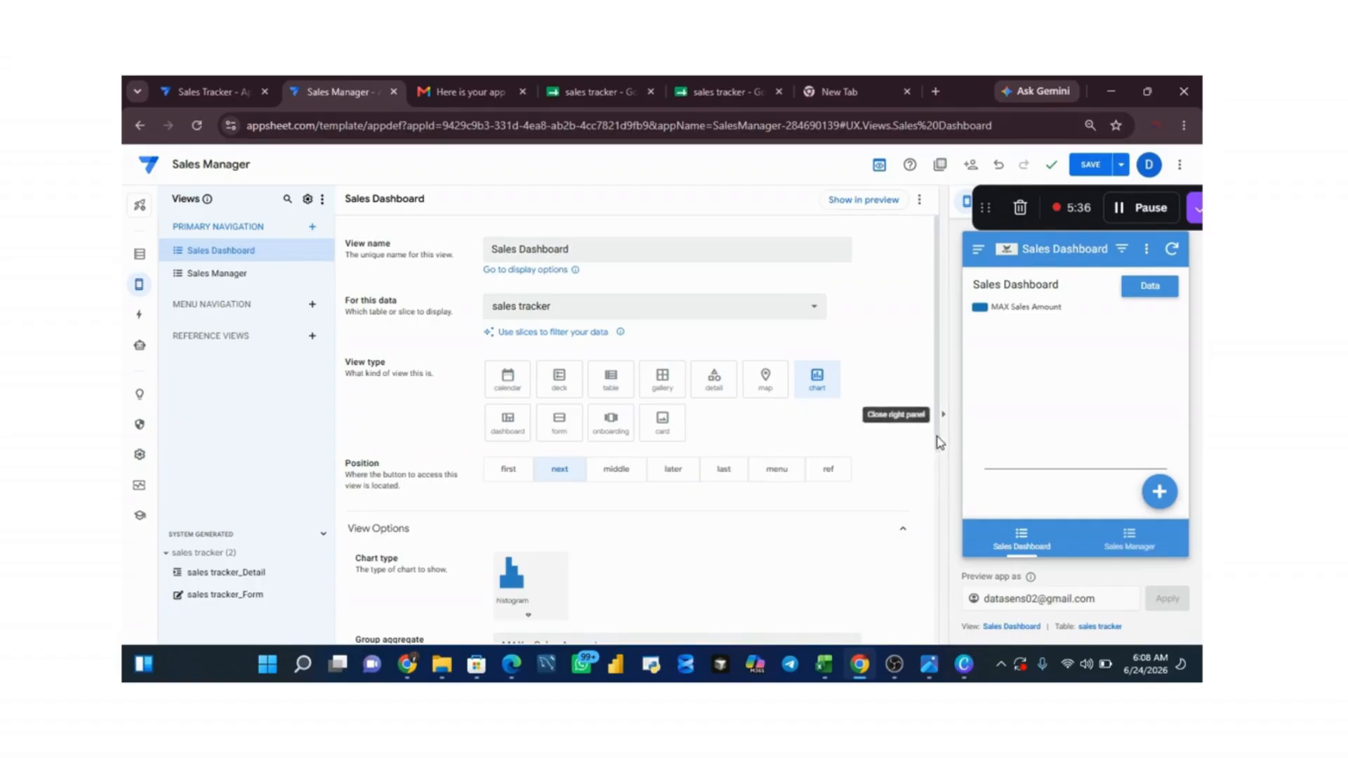
# Step: Use MAX :: Sales Amount as the histogram's group aggregate and add Product as its chart column
pyautogui.scroll(-3, 927, 491)
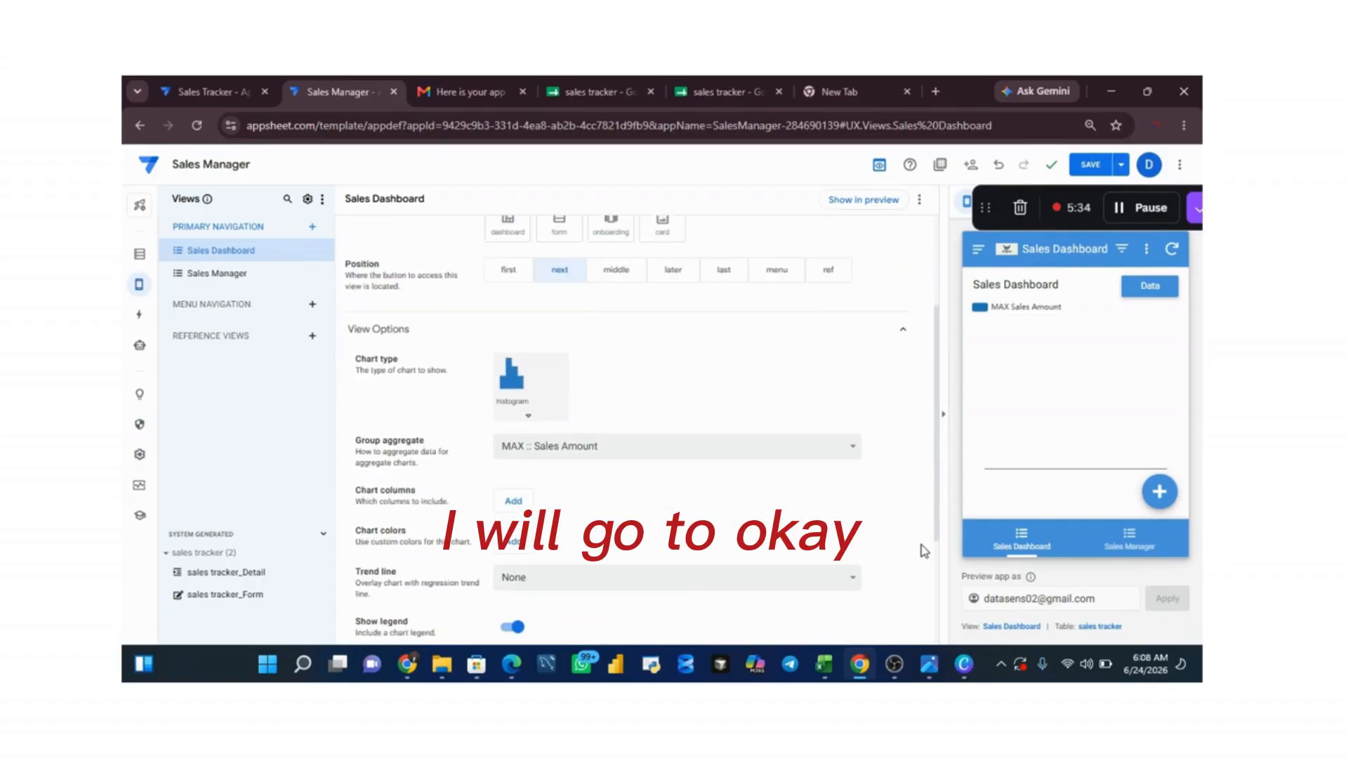
pyautogui.click(697, 438)
pyautogui.click(697, 447)
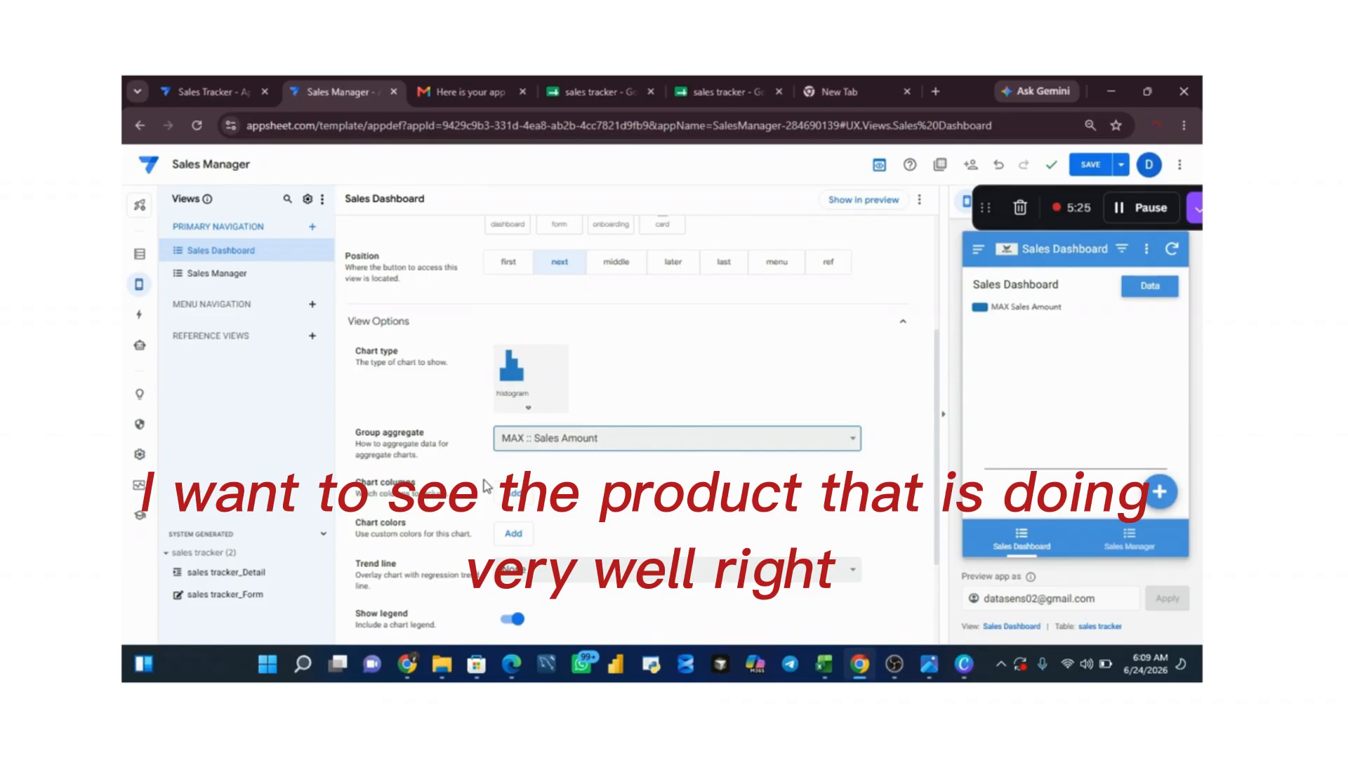
pyautogui.click(514, 493)
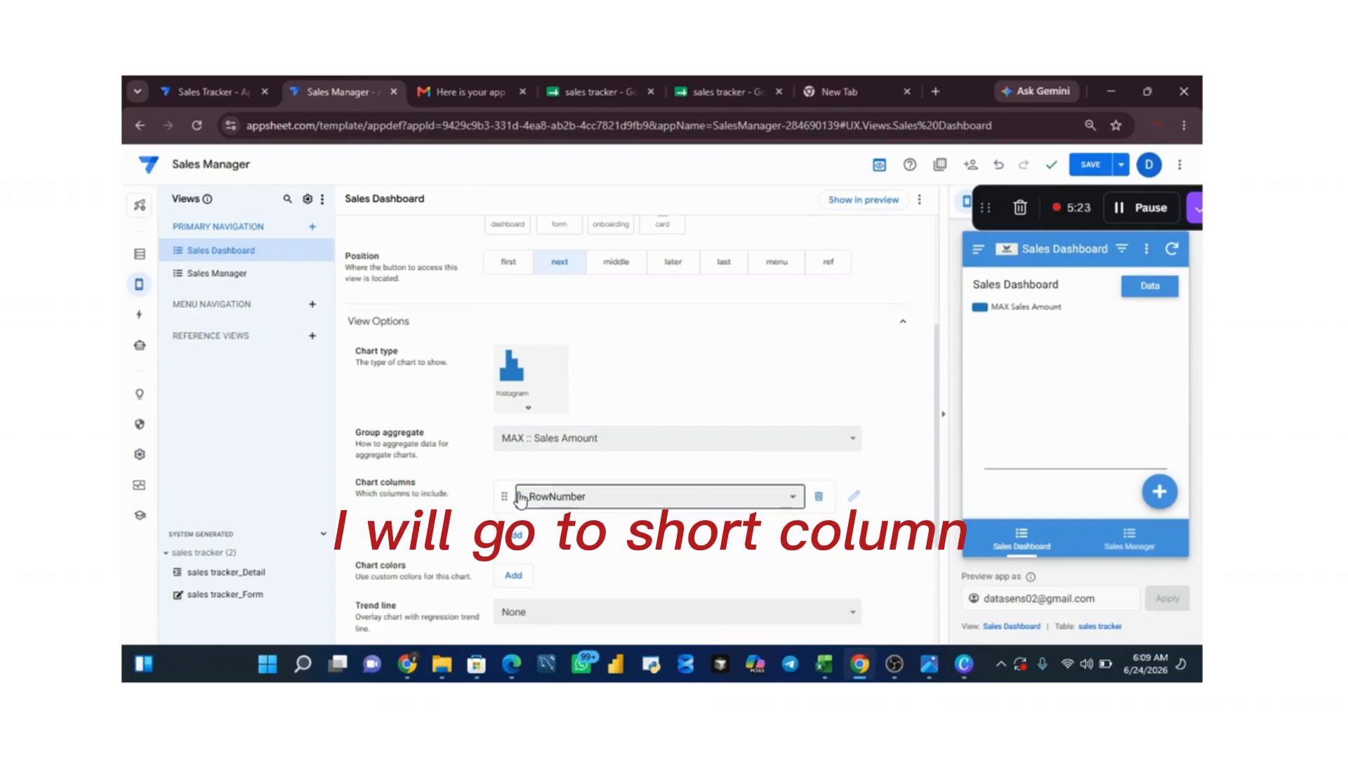
pyautogui.click(799, 498)
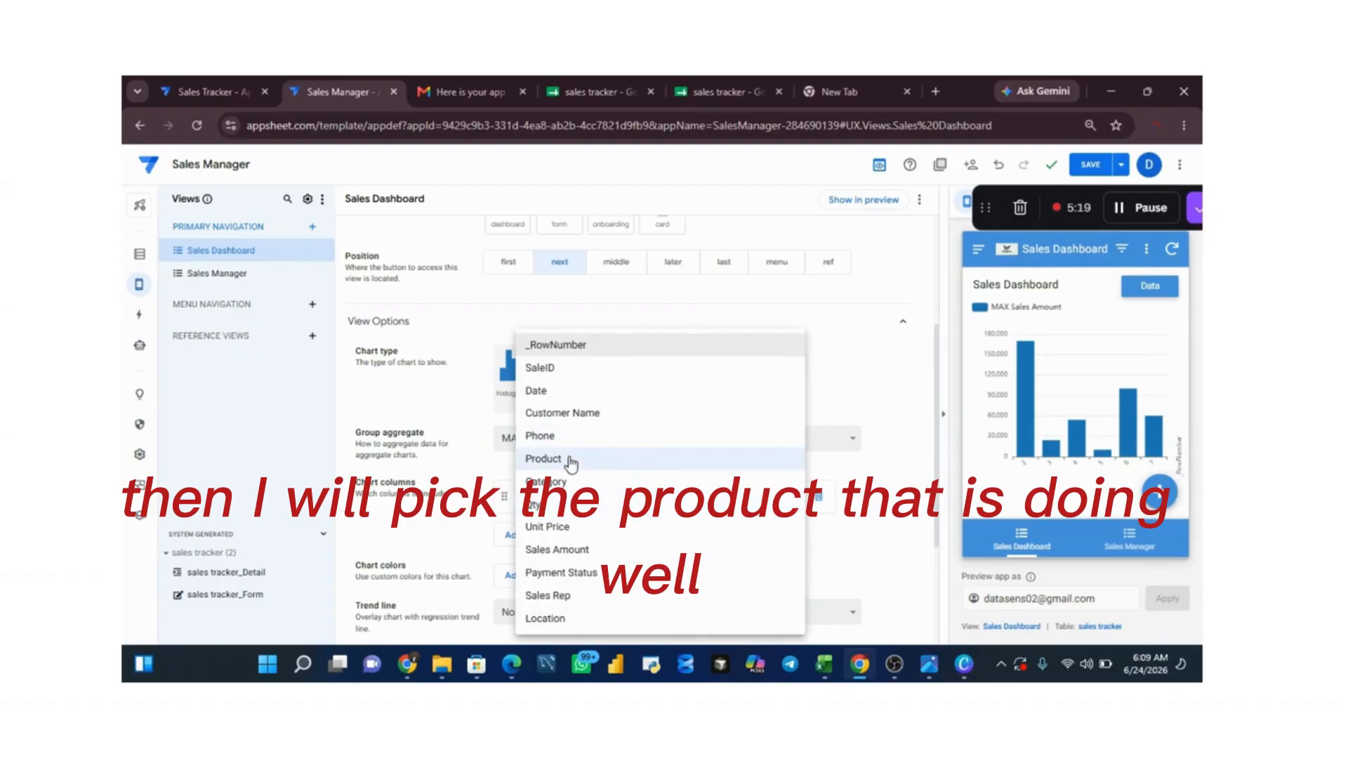
pyautogui.click(544, 459)
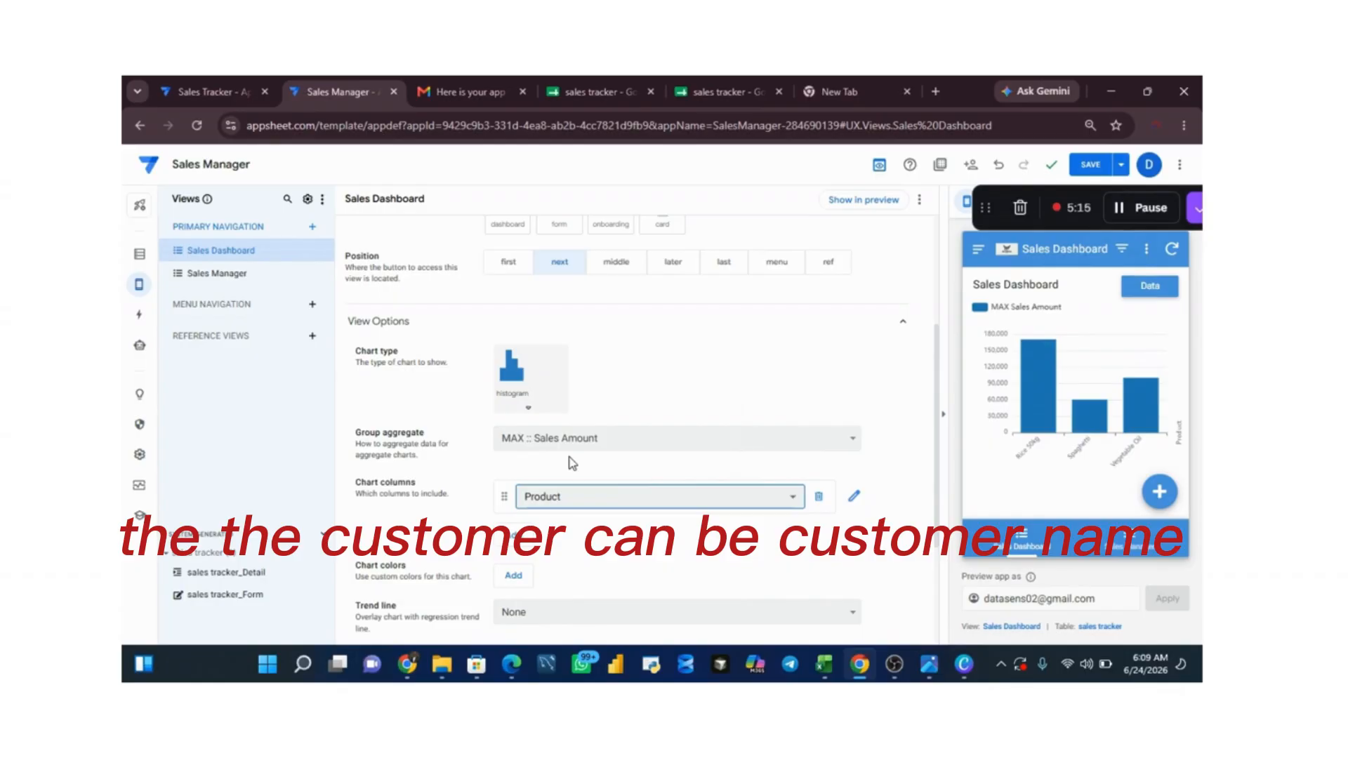
pyautogui.click(644, 497)
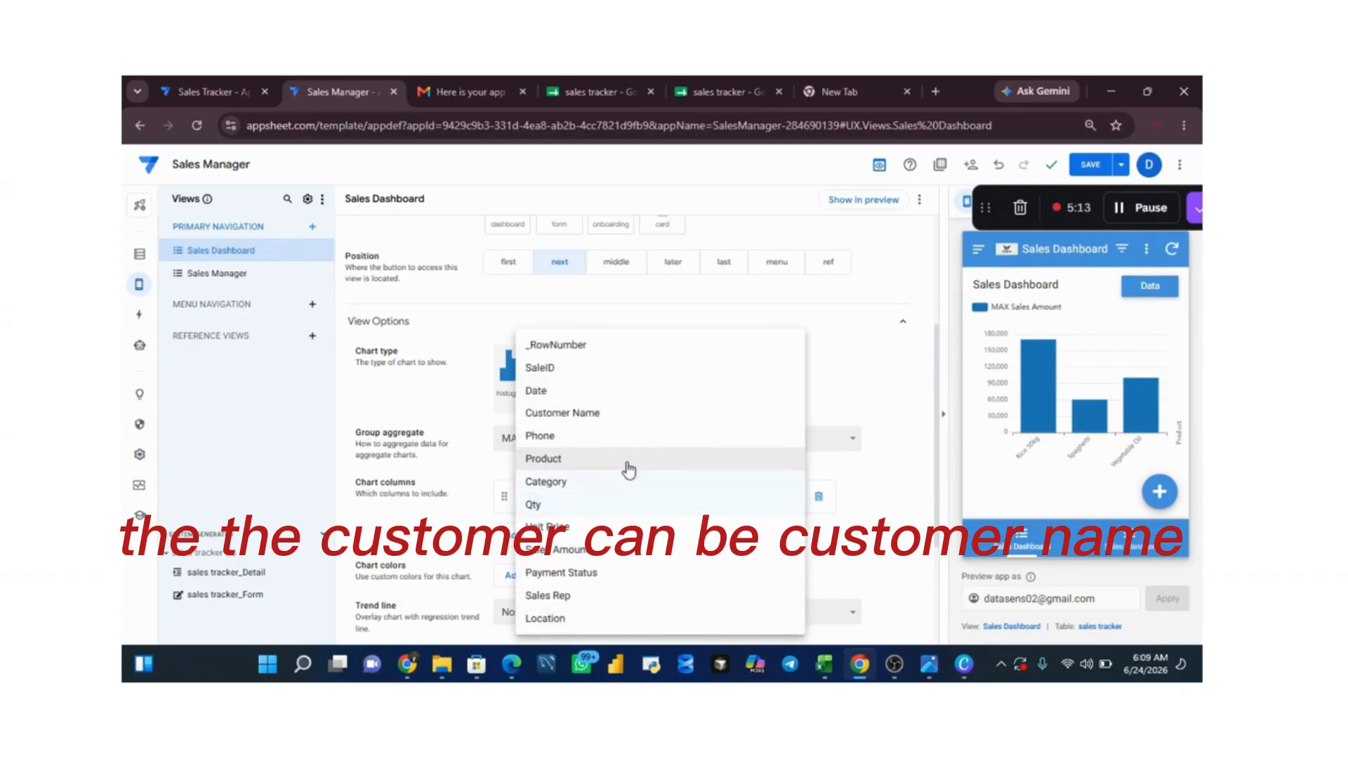
pyautogui.click(602, 462)
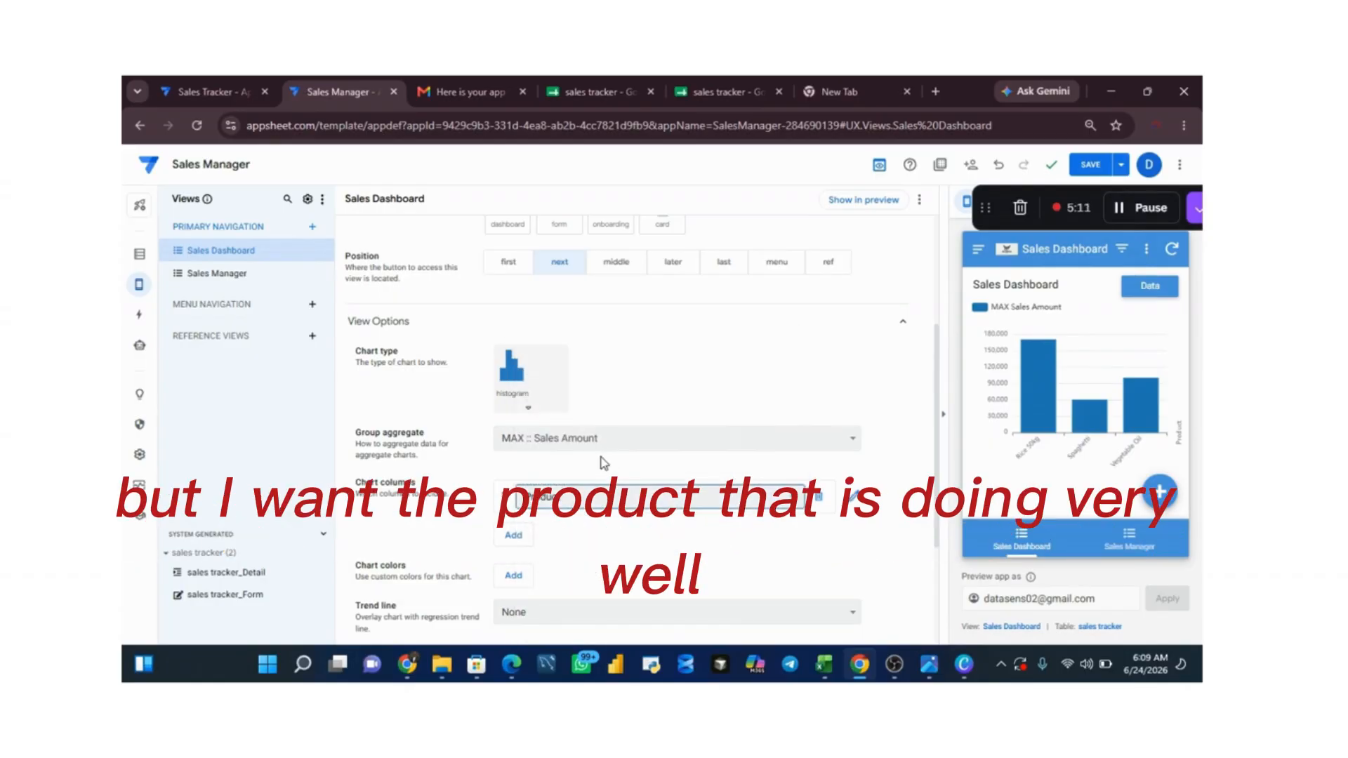
pyautogui.moveTo(1035, 400)
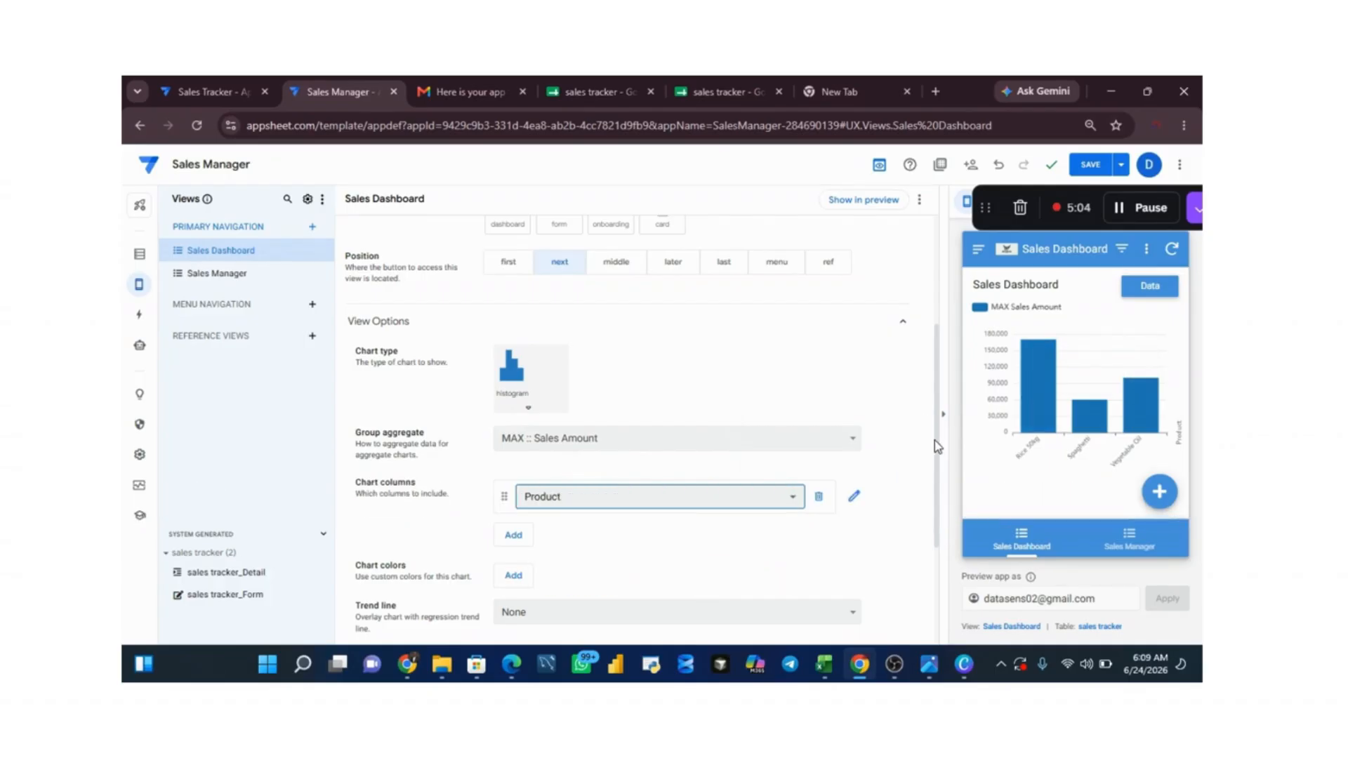
pyautogui.scroll(-3, 939, 449)
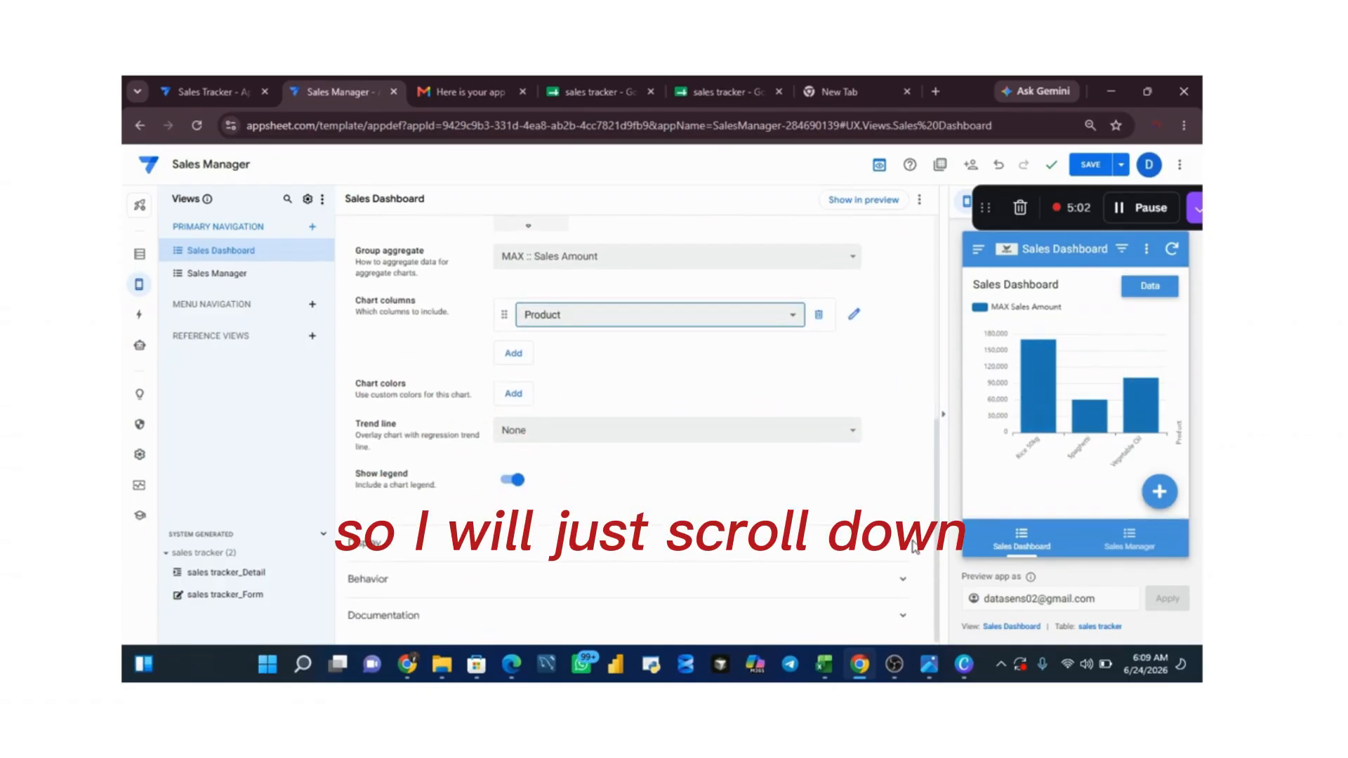
# Step: Review the Sales Dashboard chart options and save the app
pyautogui.scroll(2, 918, 548)
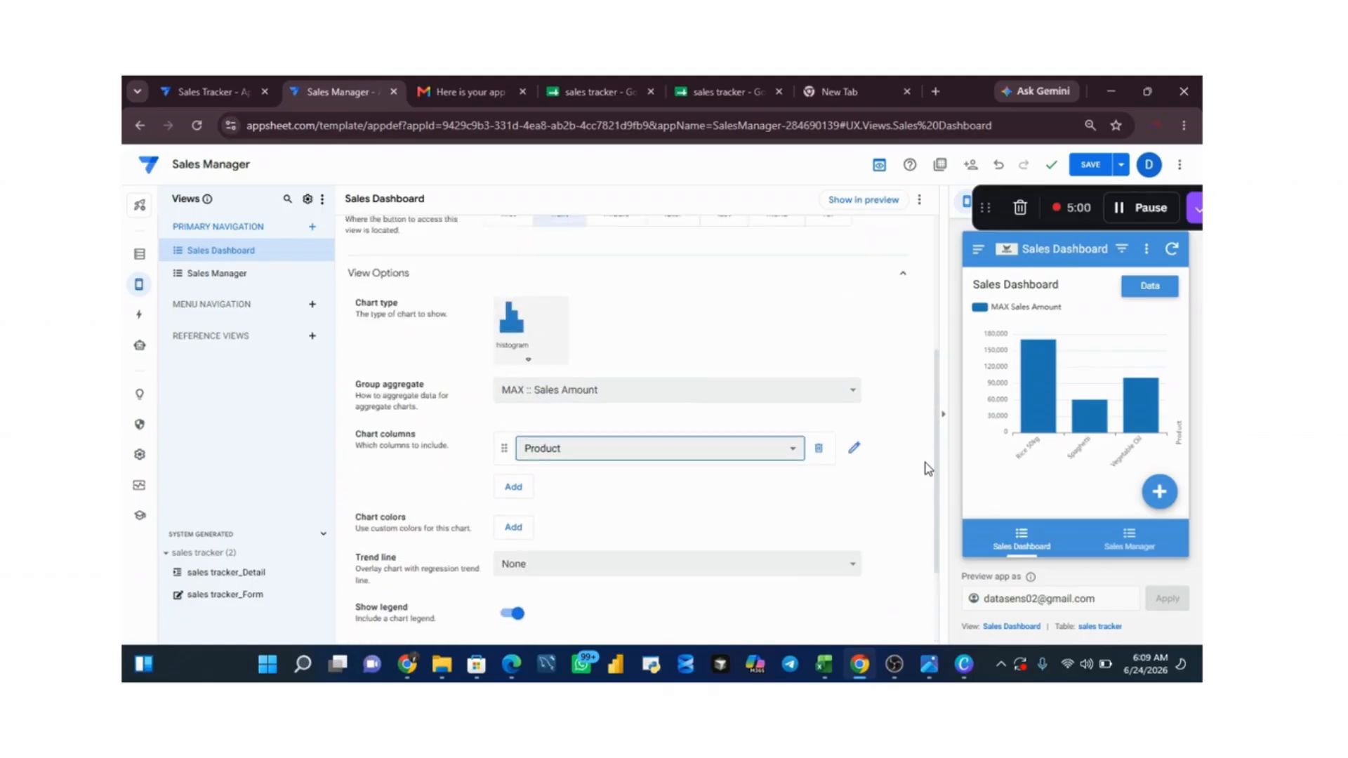
pyautogui.scroll(-2, 920, 528)
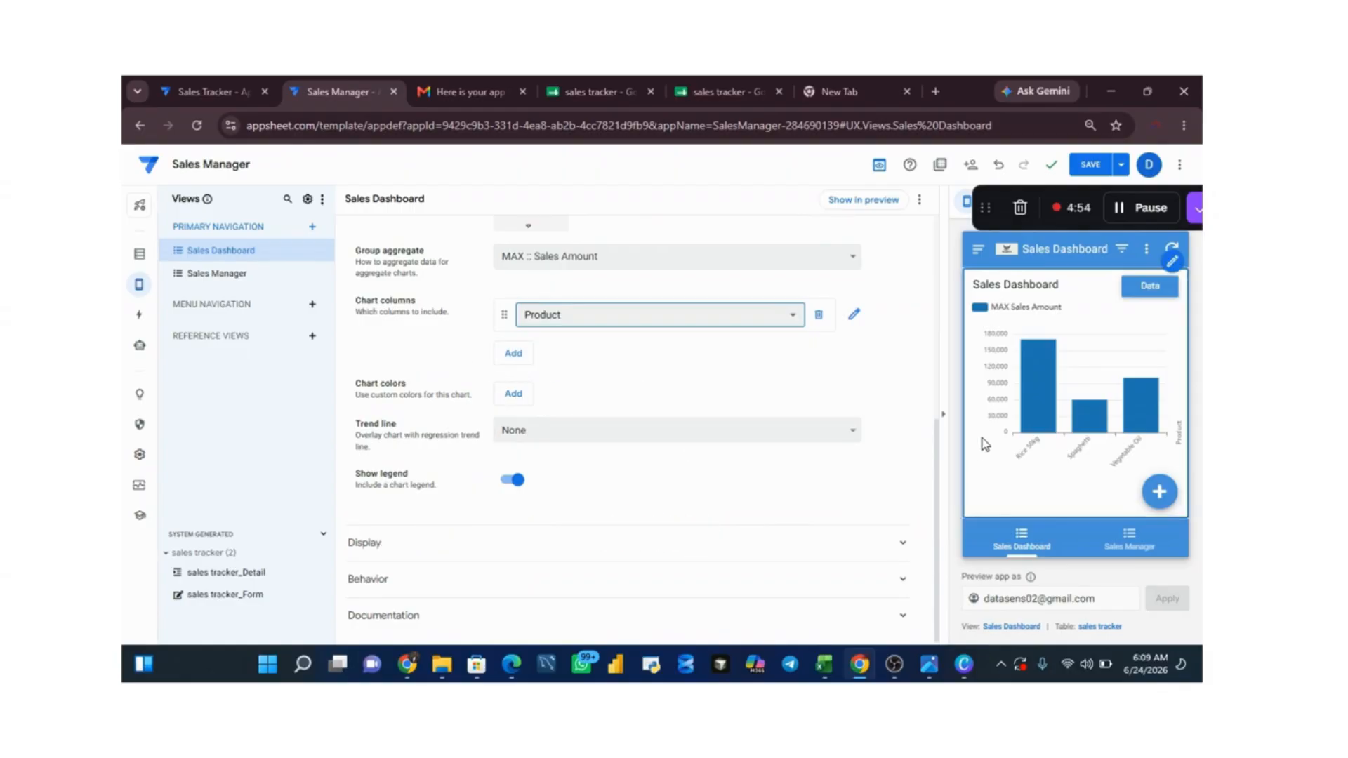
pyautogui.click(1090, 166)
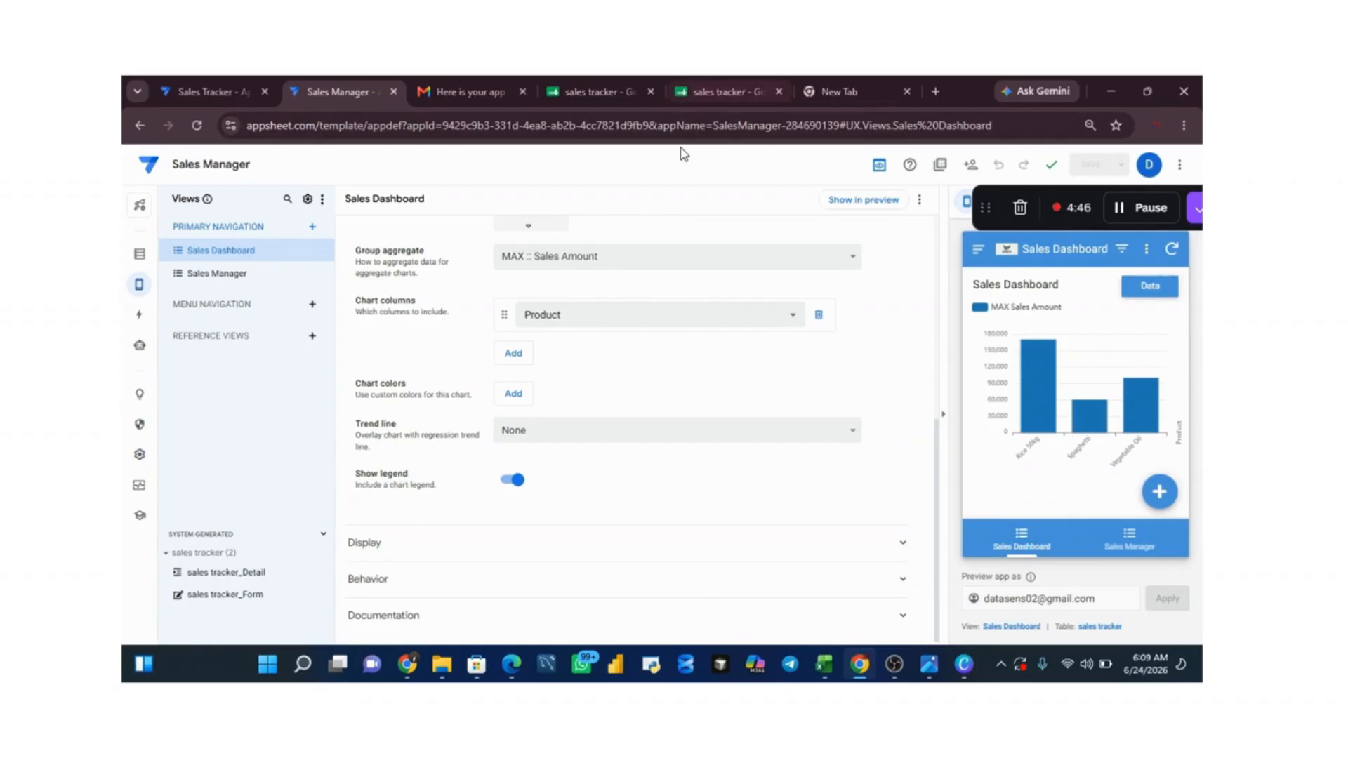
# Step: In the app's theme and brand settings, set a custom dark navy primary color, #0c2640, and save the app
pyautogui.click(139, 455)
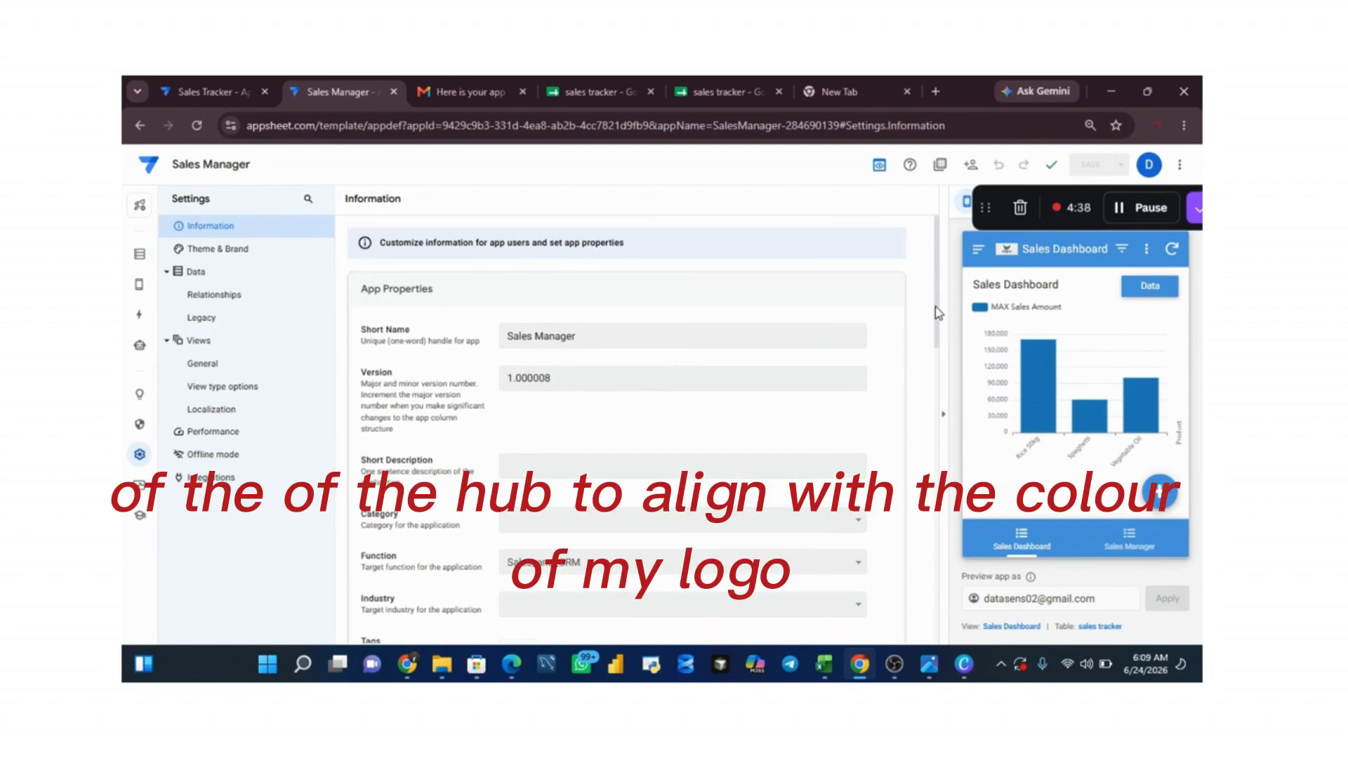
pyautogui.scroll(-1, 925, 344)
pyautogui.scroll(1, 925, 337)
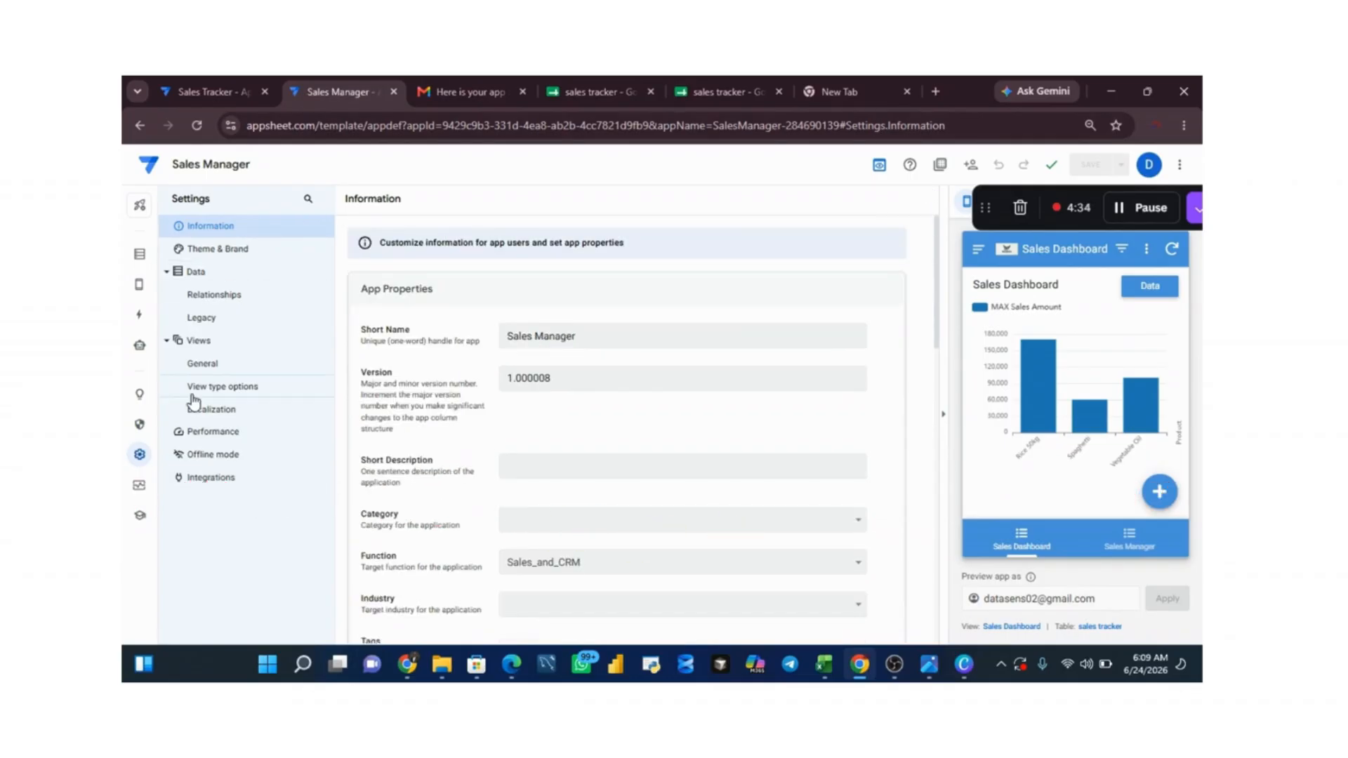
pyautogui.click(212, 251)
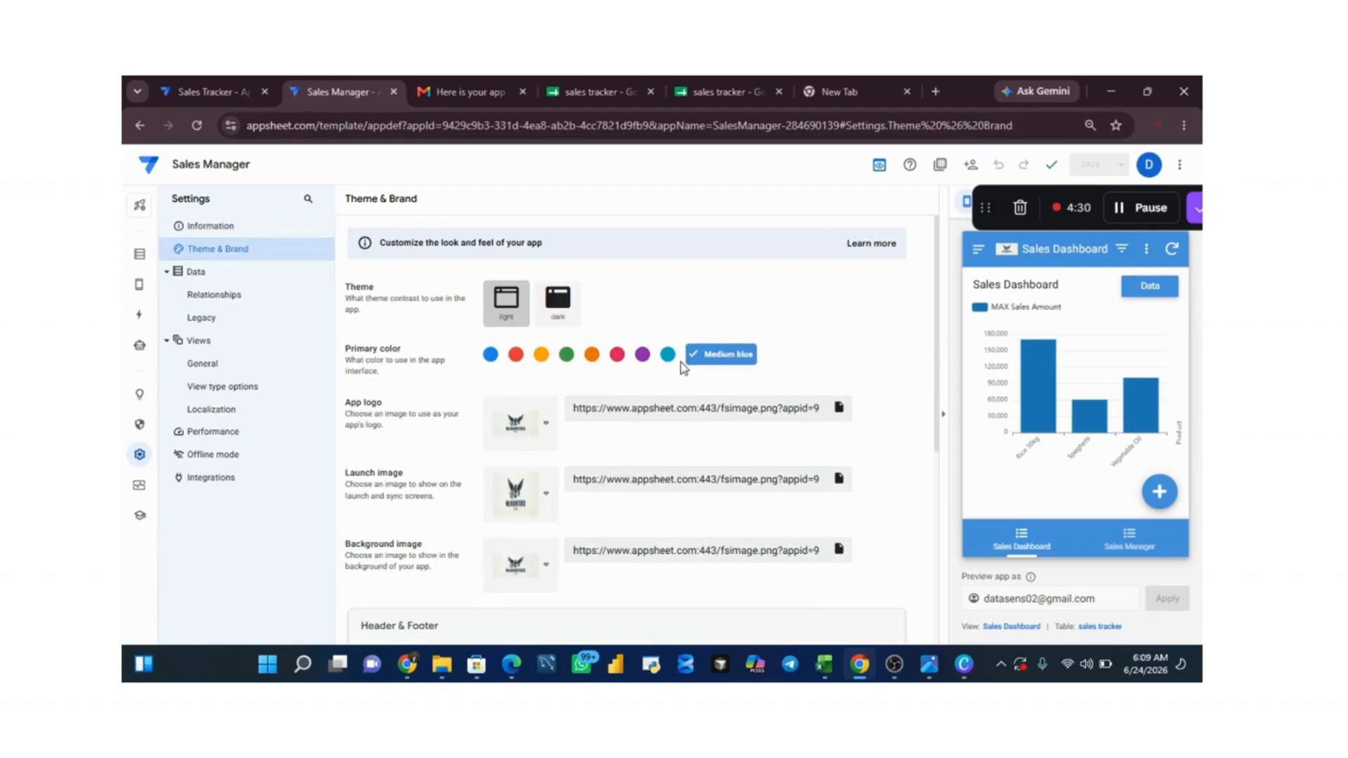
pyautogui.click(725, 356)
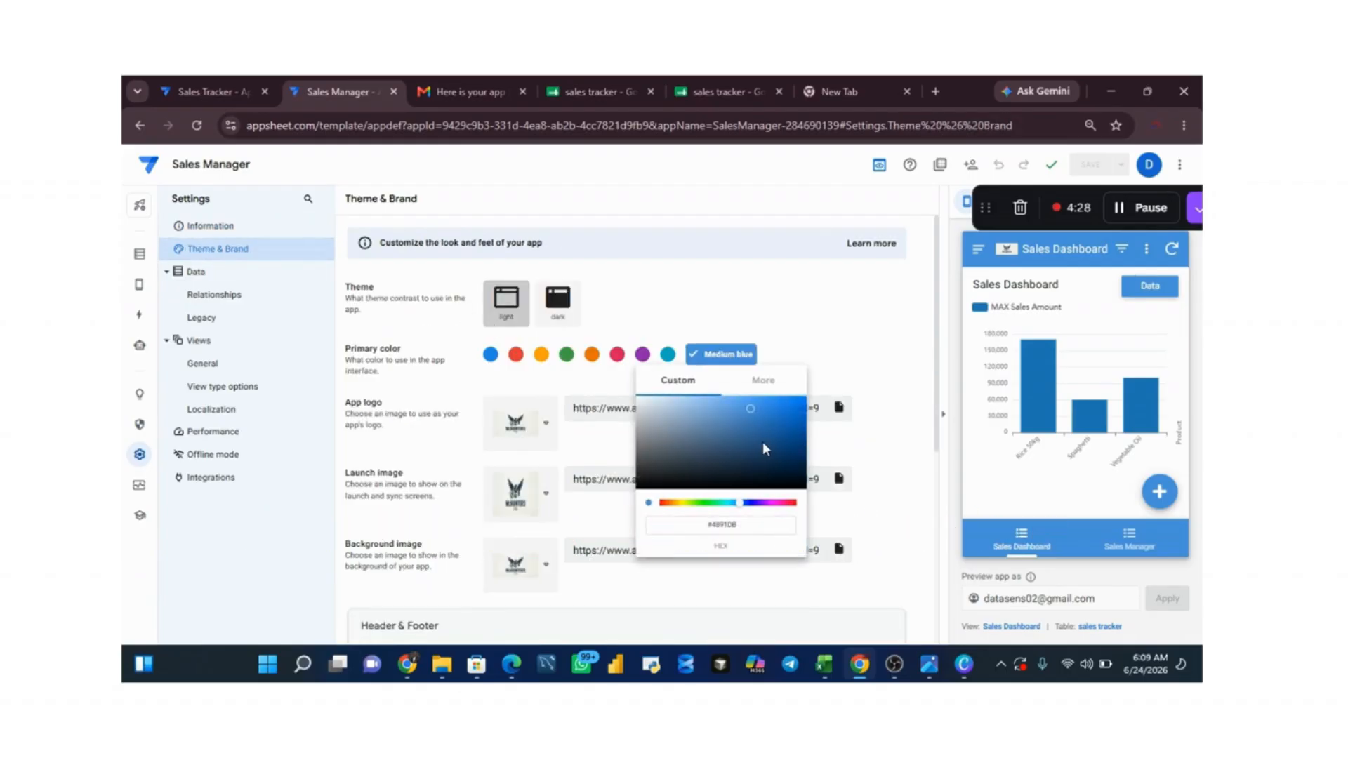
pyautogui.moveTo(763, 440); pyautogui.dragTo(768, 466)
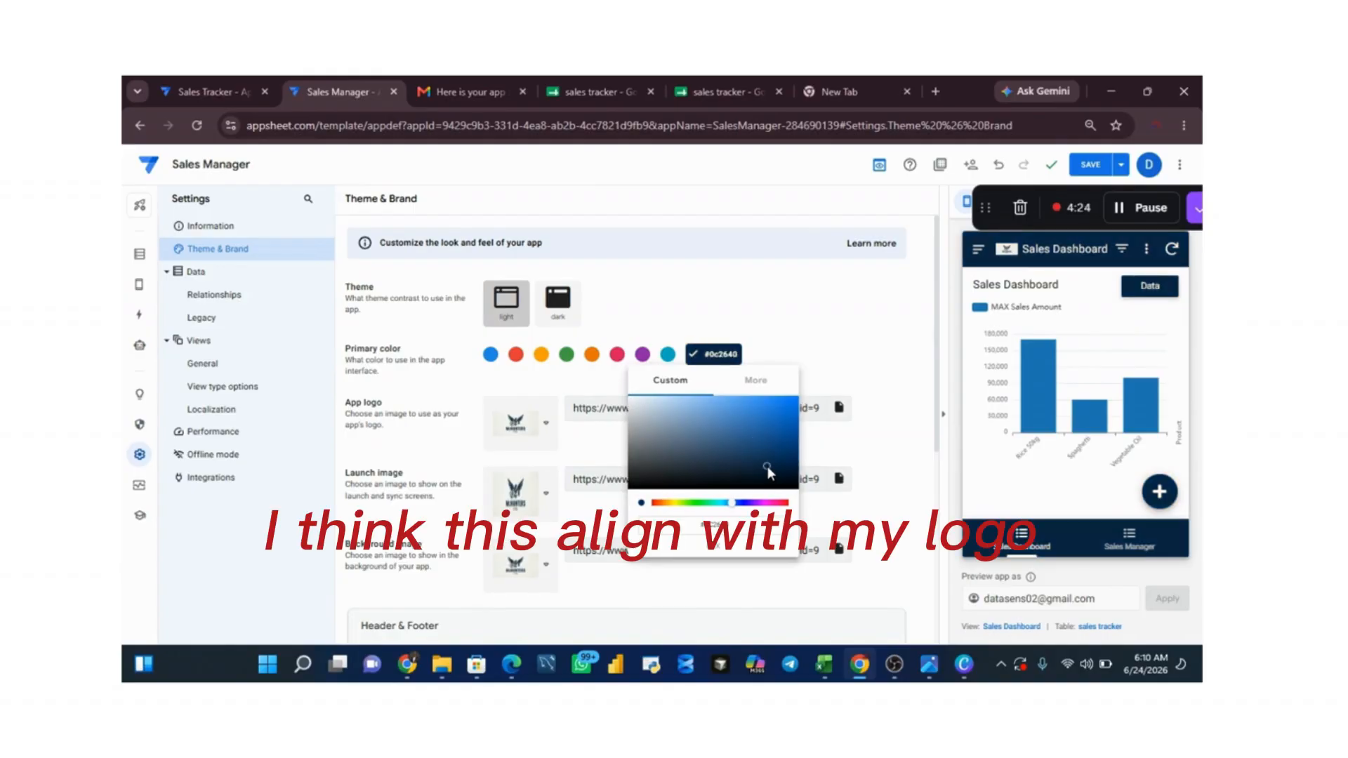
pyautogui.click(1092, 166)
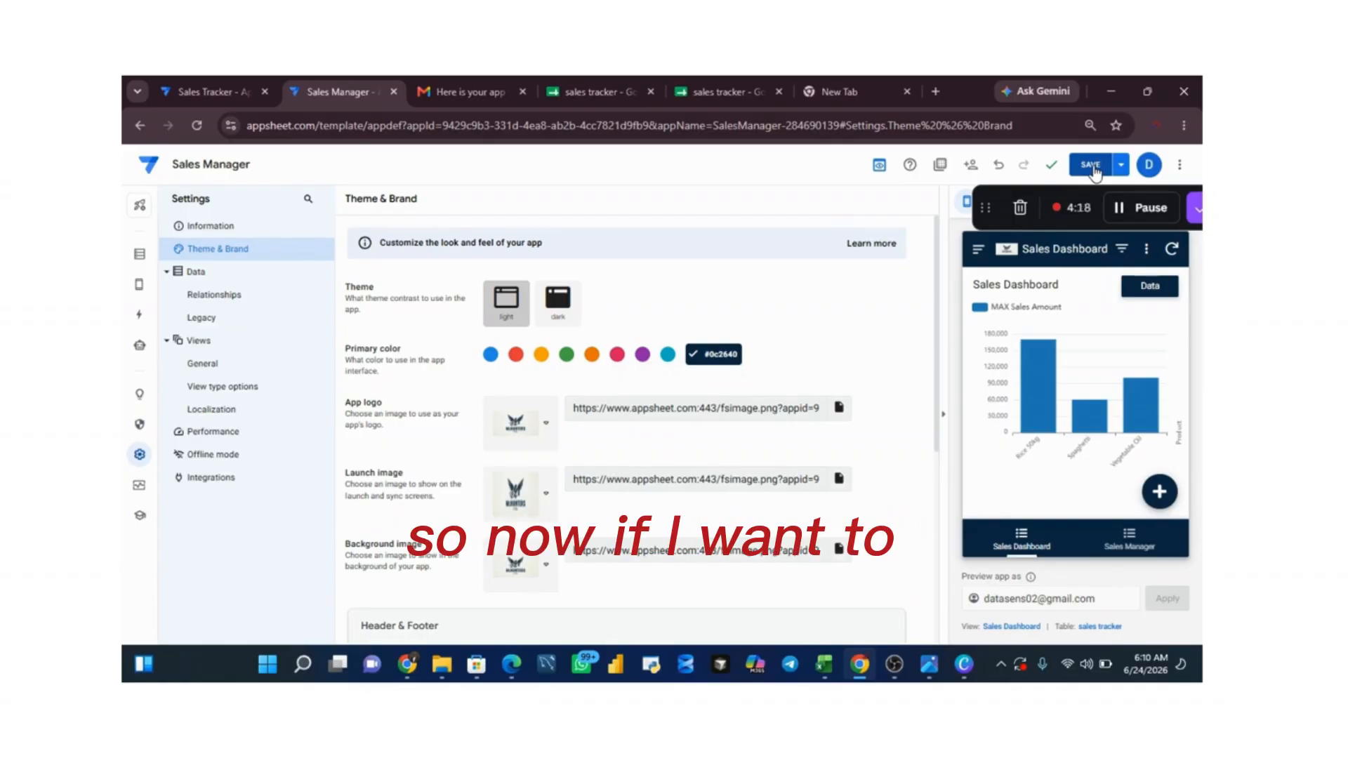
pyautogui.click(1091, 167)
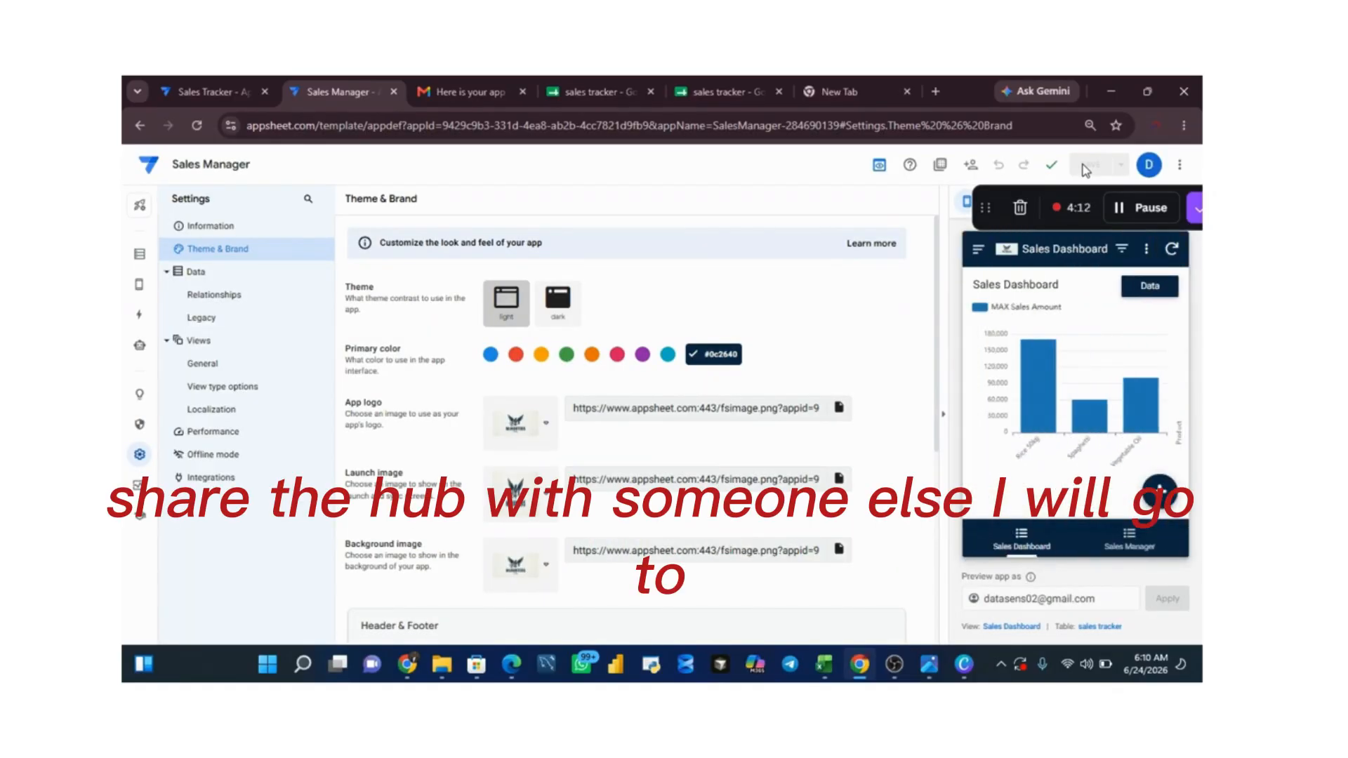
# Step: Try out sharing the app by entering a recipient's email, then clear it and close the sharing dialog
pyautogui.click(970, 166)
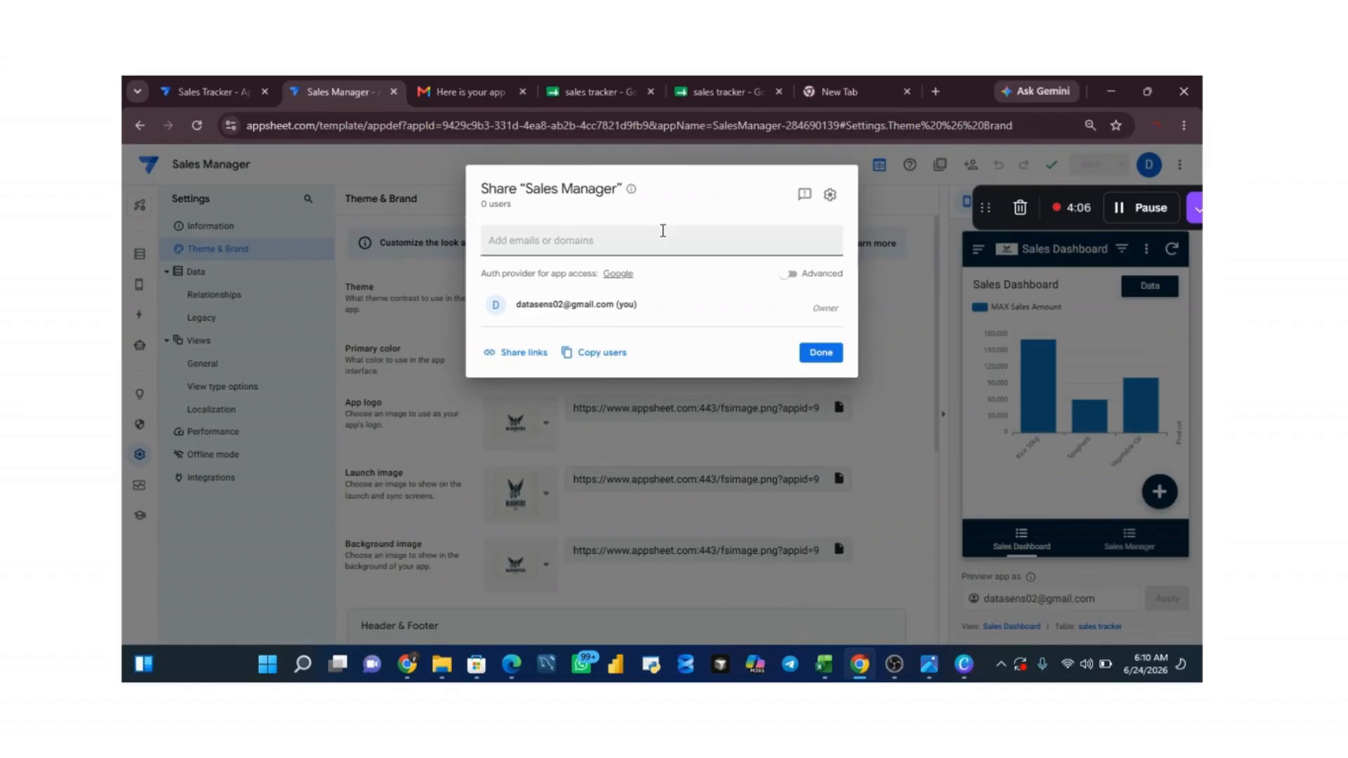
pyautogui.click(576, 246)
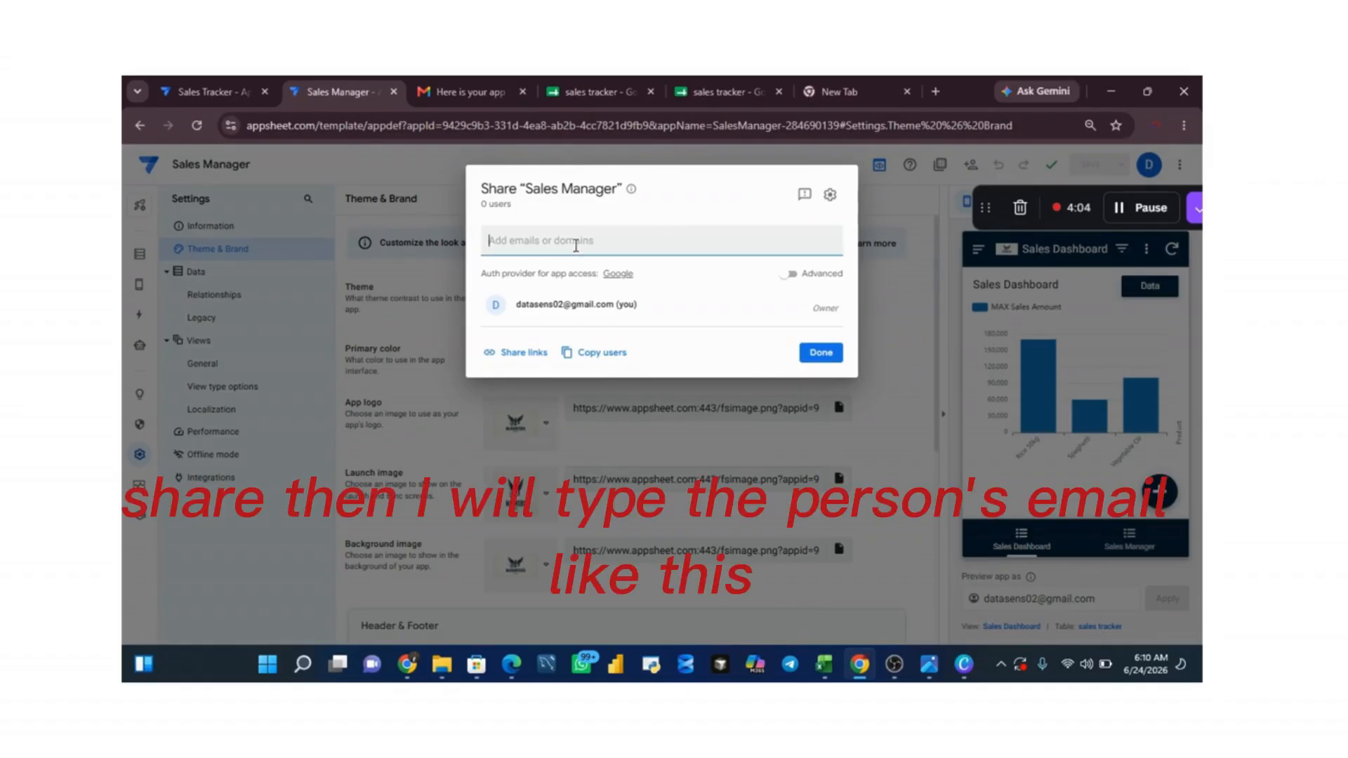
pyautogui.write('hhhh')
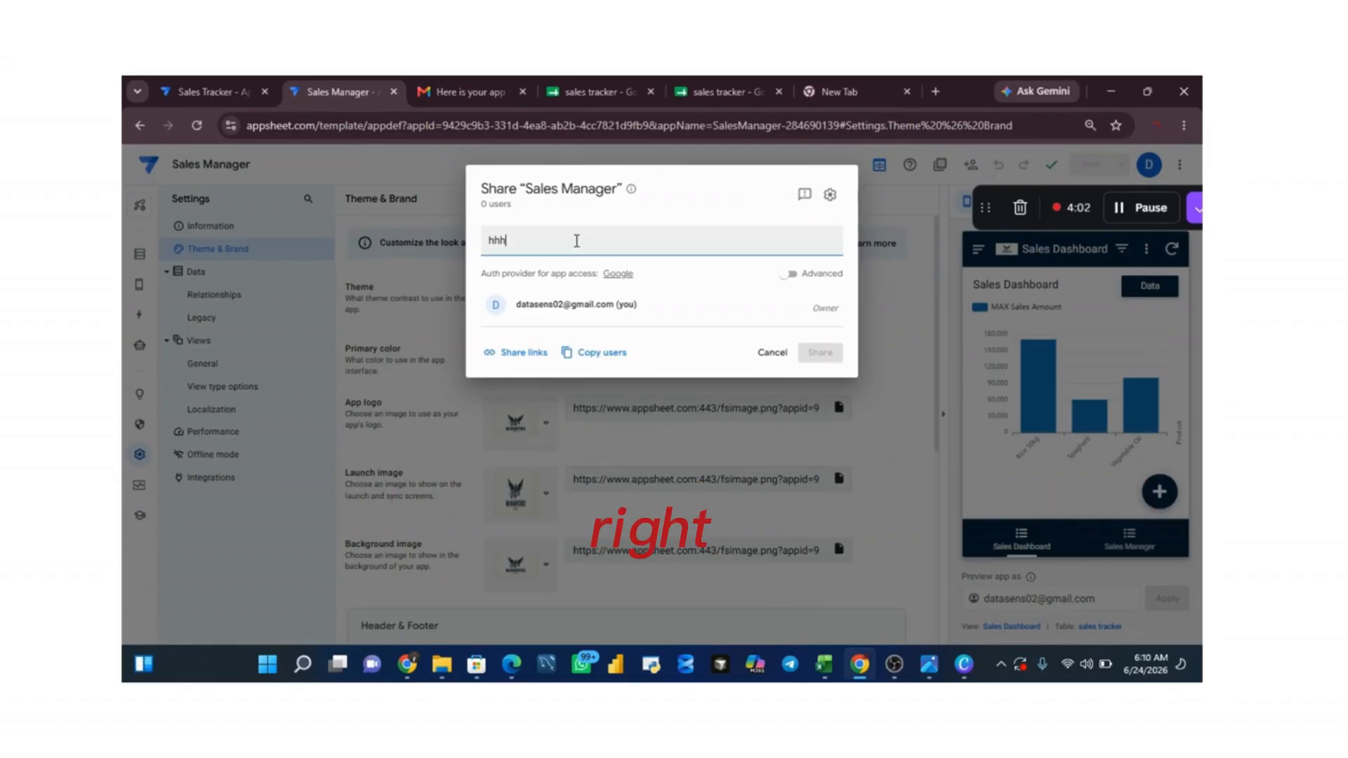
pyautogui.press('BackSpace')
pyautogui.press('BackSpace')
pyautogui.press('BackSpace')
pyautogui.press('BackSpace')
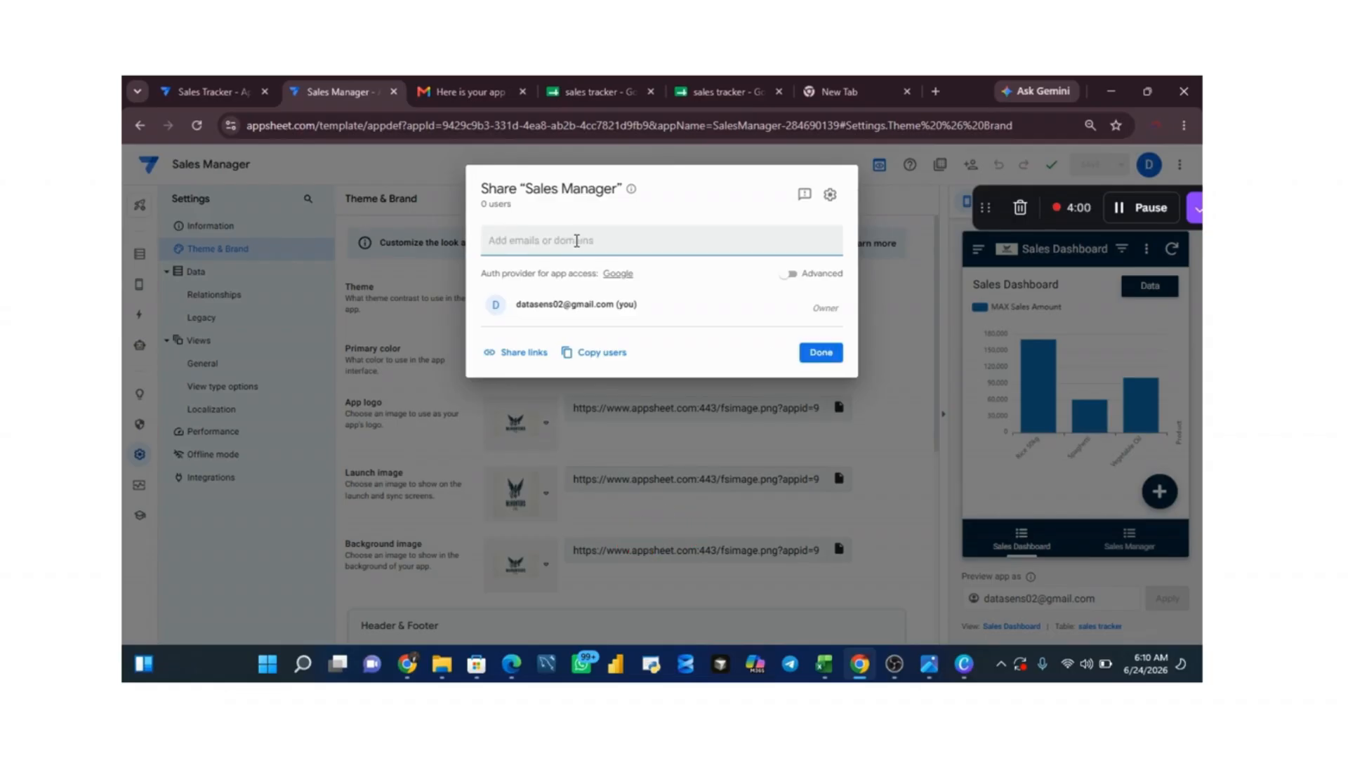
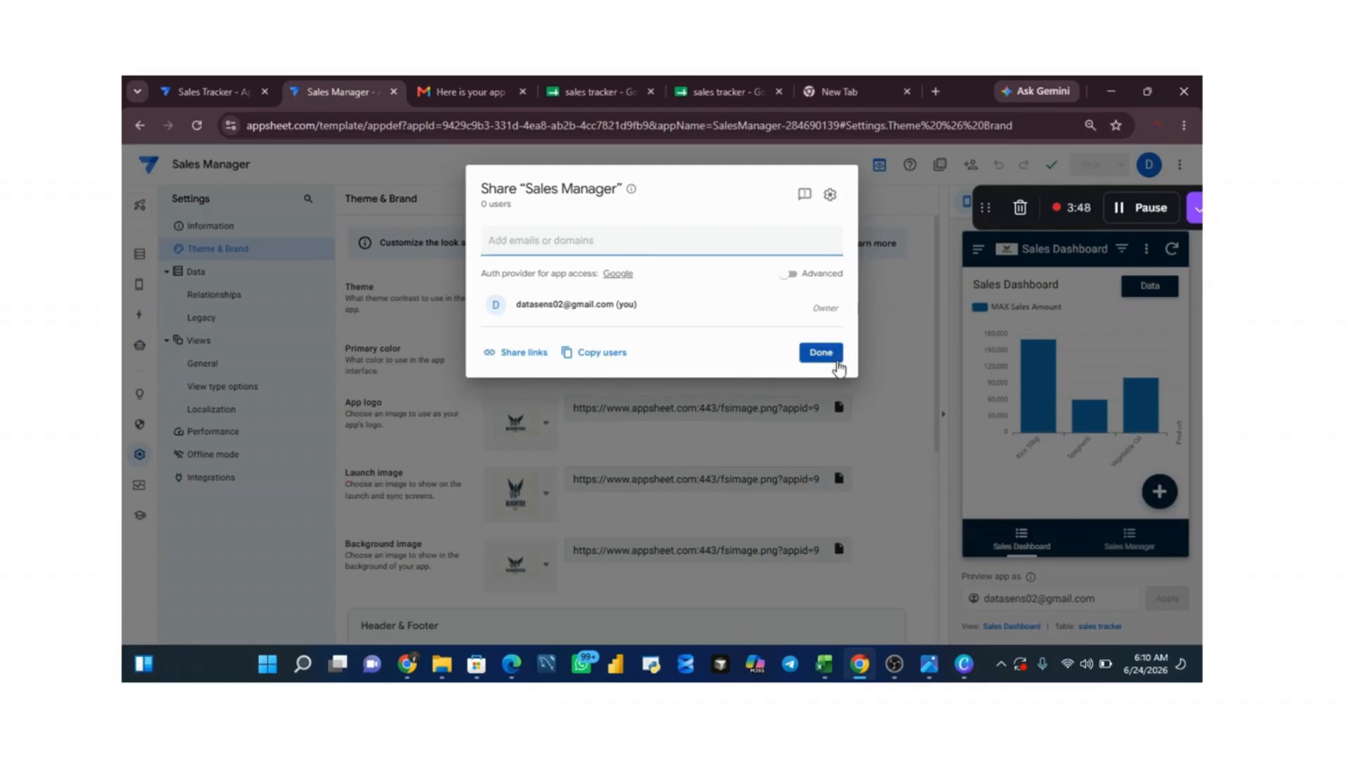
pyautogui.click(836, 361)
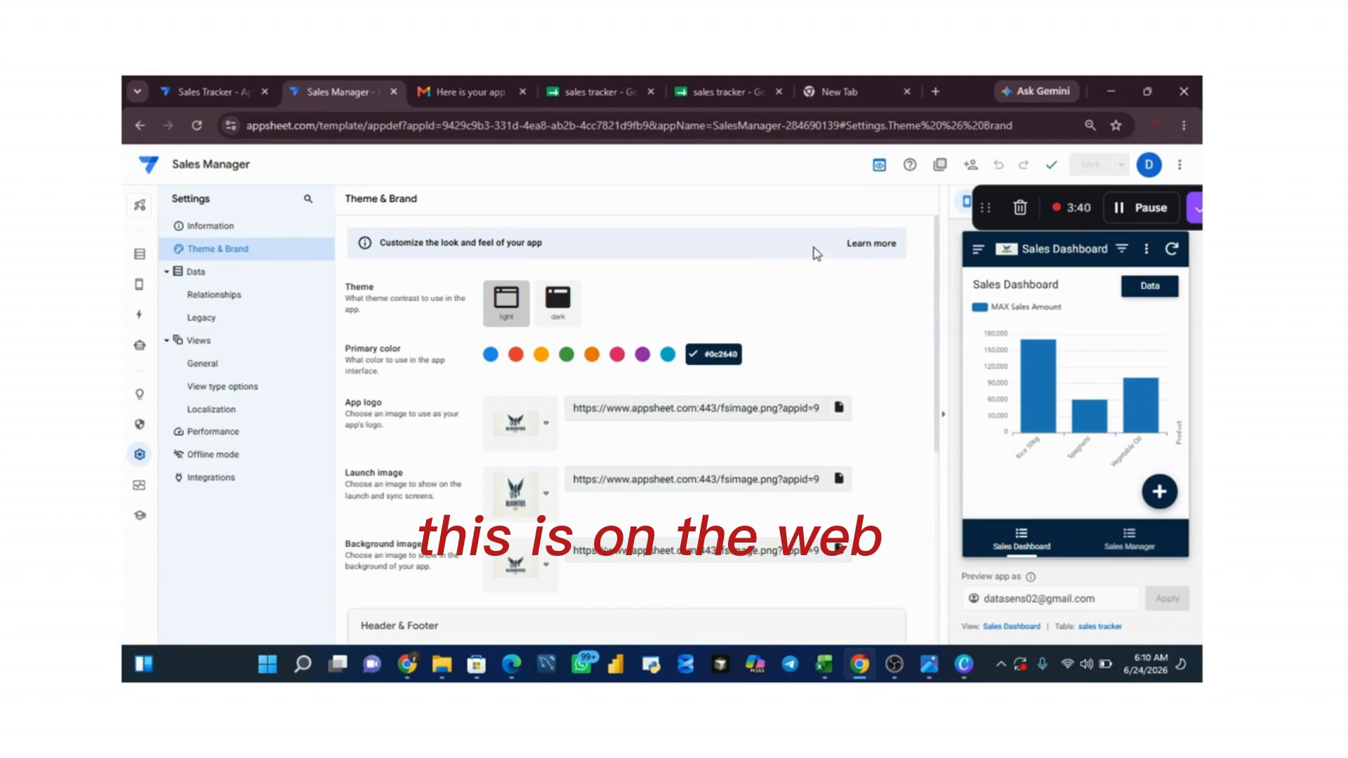
# Step: Show the Sales Manager view in the preview, then examine the last filled row and next empty row of the sales tracker spreadsheet
pyautogui.moveTo(1028, 366)
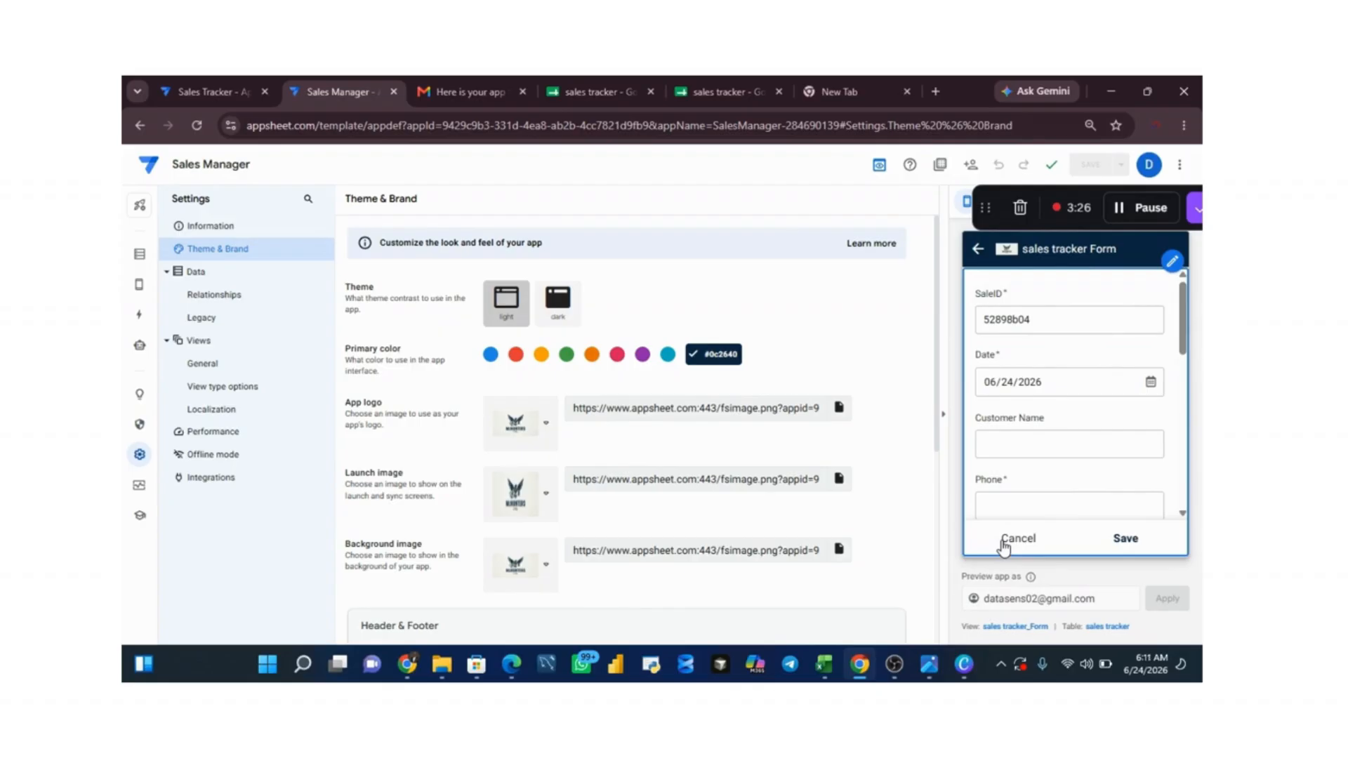
pyautogui.click(1004, 545)
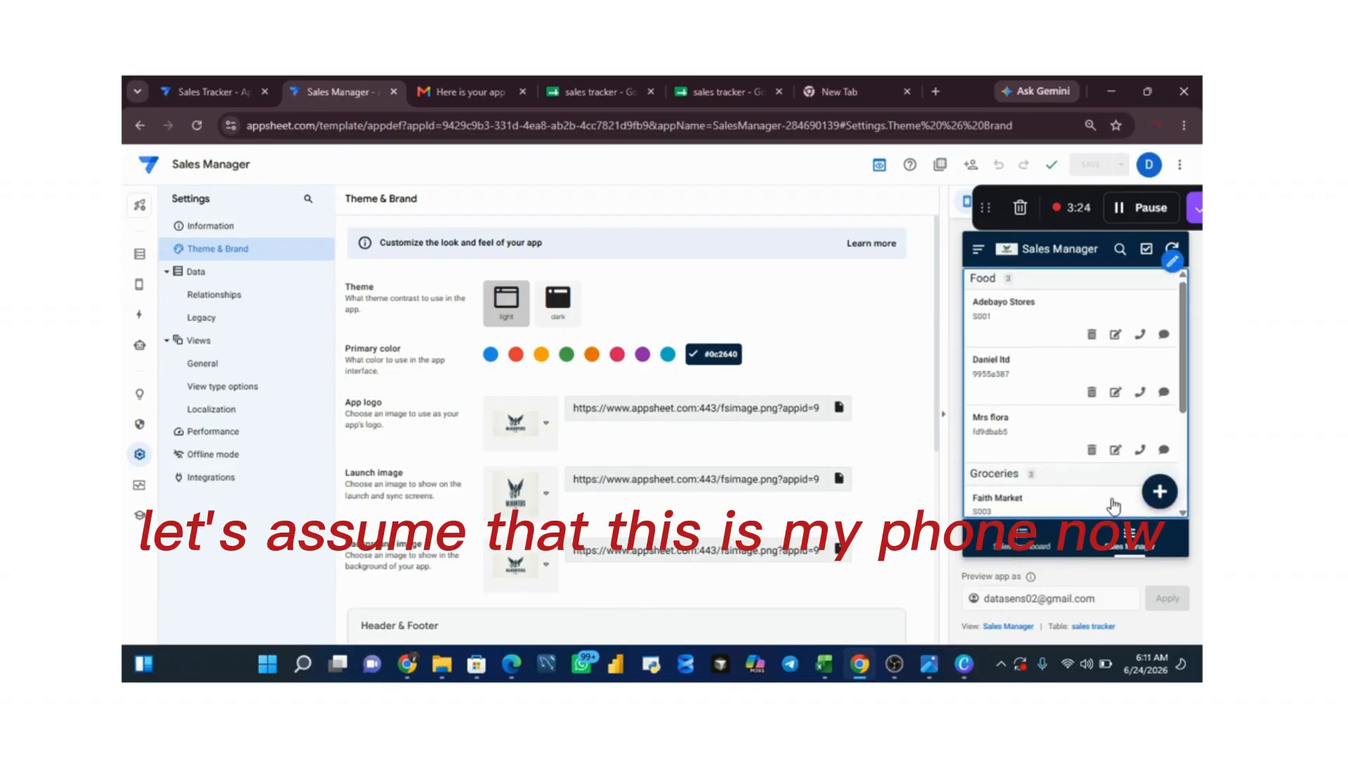
pyautogui.click(605, 88)
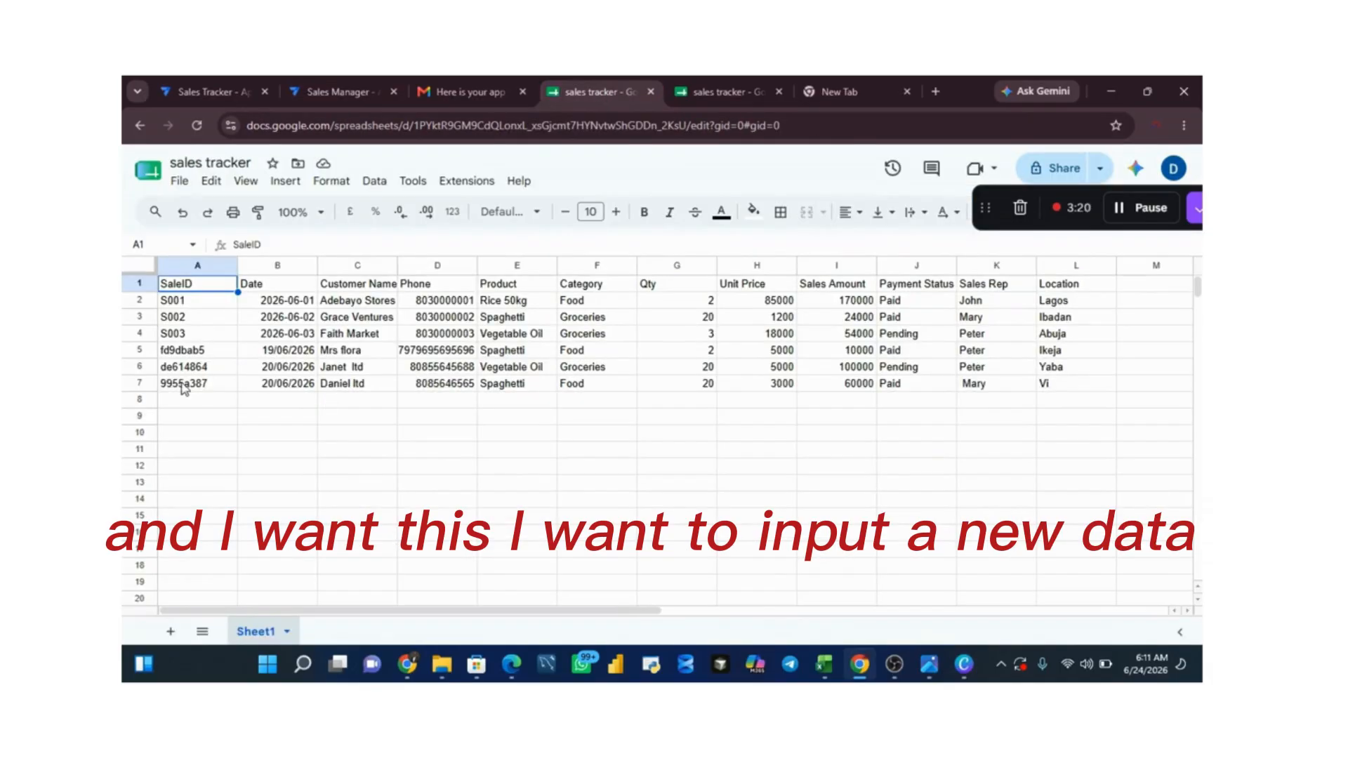
pyautogui.click(124, 380)
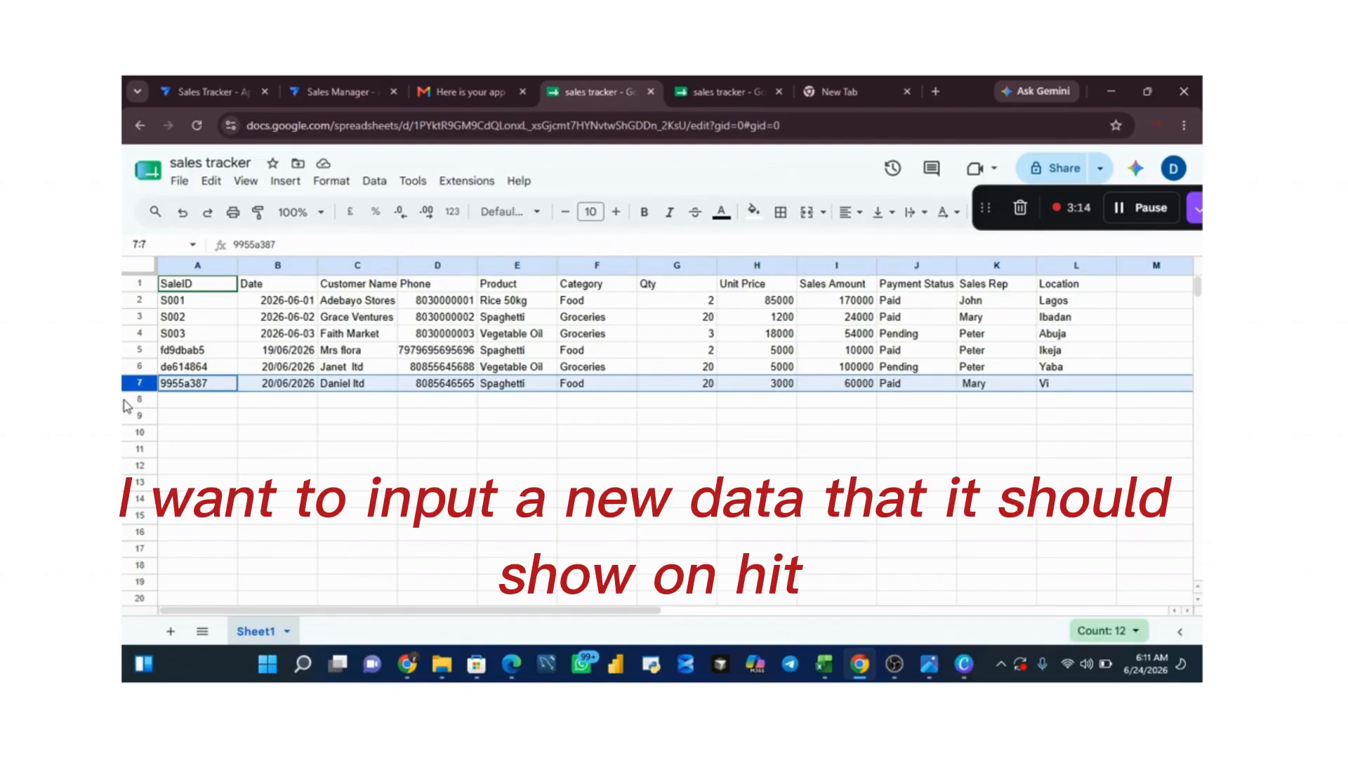
pyautogui.click(125, 400)
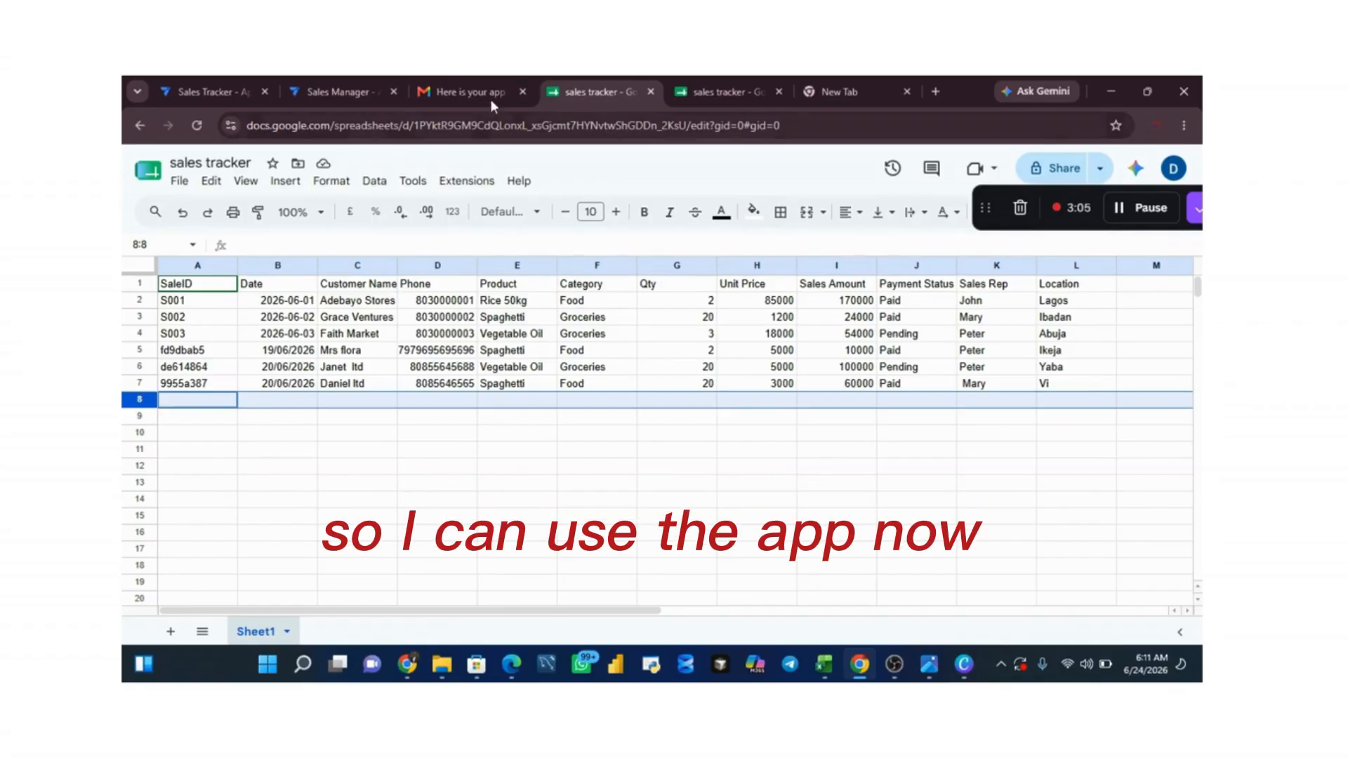
# Step: Return to the AppSheet editor and start a new sales record from the Sales Manager view in the preview
pyautogui.click(338, 87)
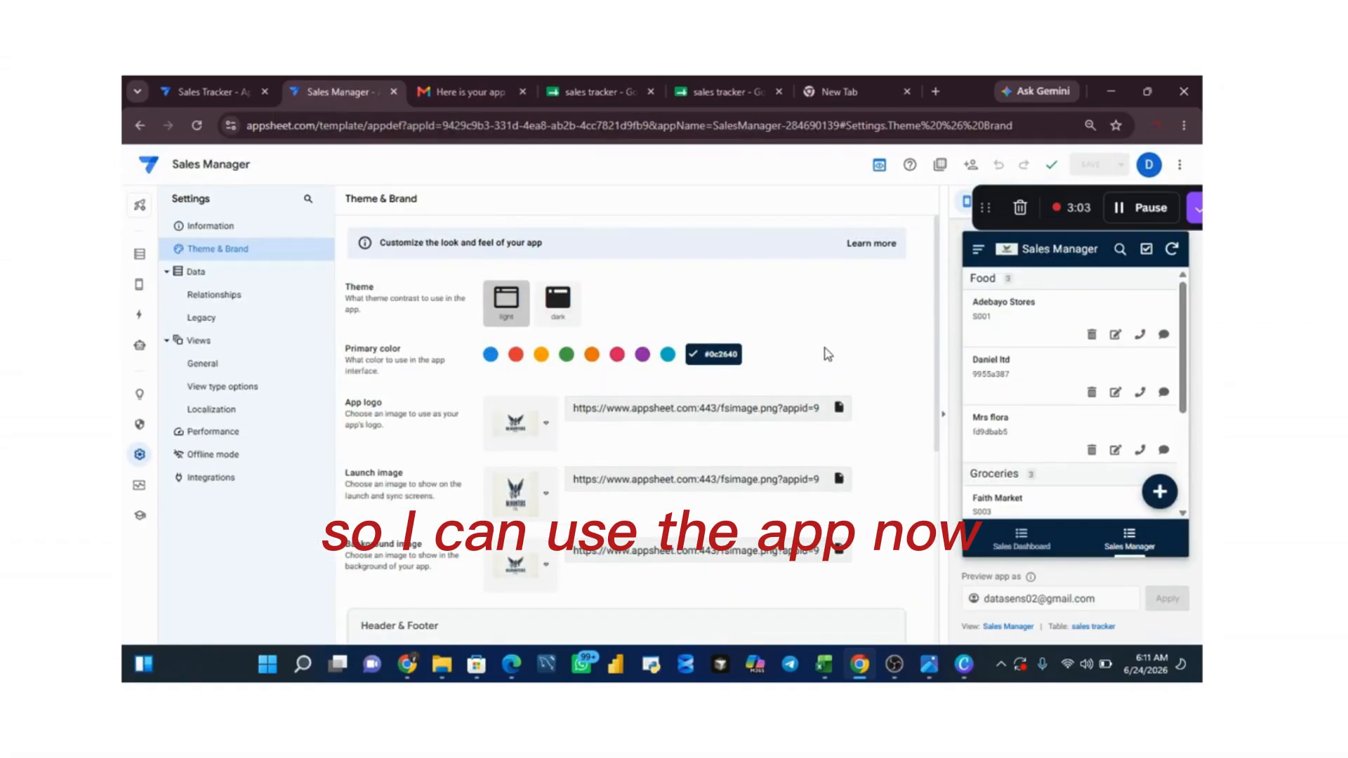
pyautogui.click(1159, 493)
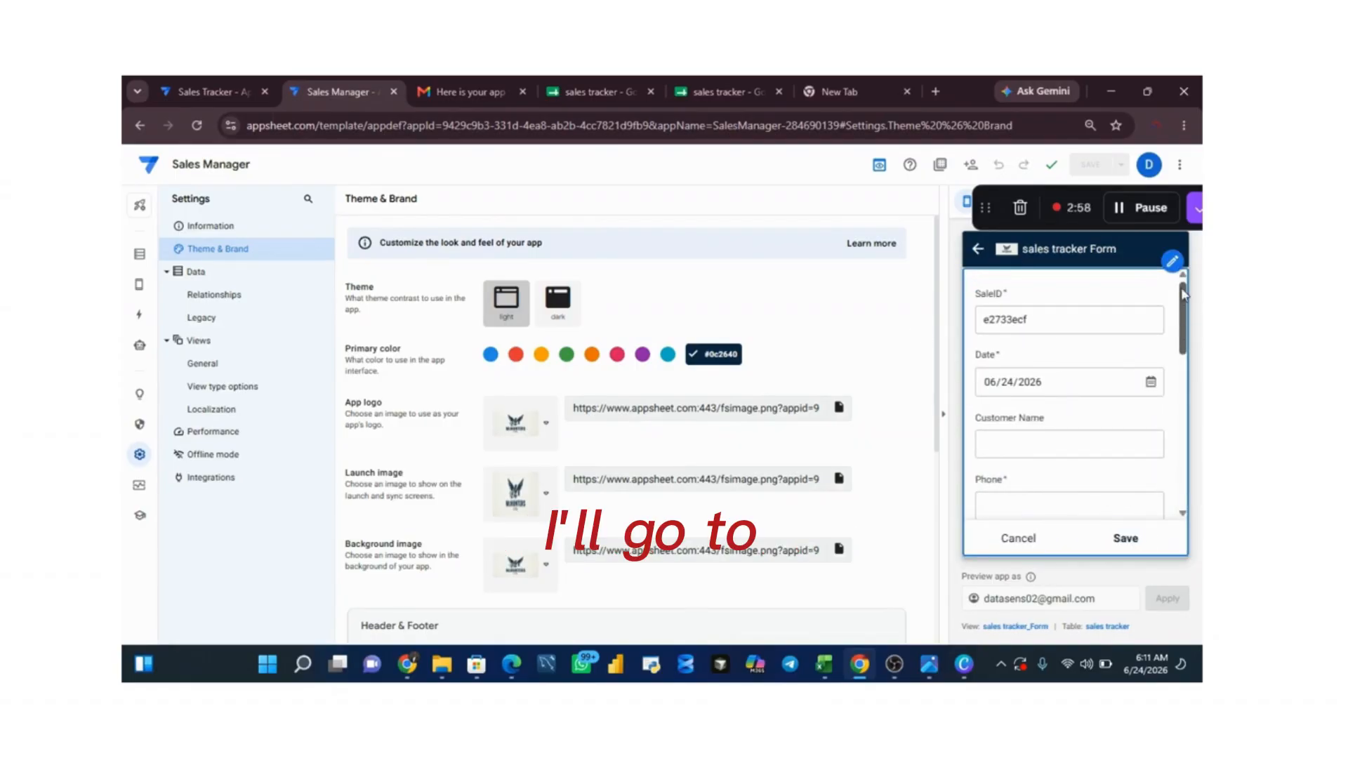
pyautogui.moveTo(1181, 285)
pyautogui.mouseDown()
pyautogui.moveTo(1182, 325)
pyautogui.moveTo(1181, 284)
pyautogui.mouseUp()
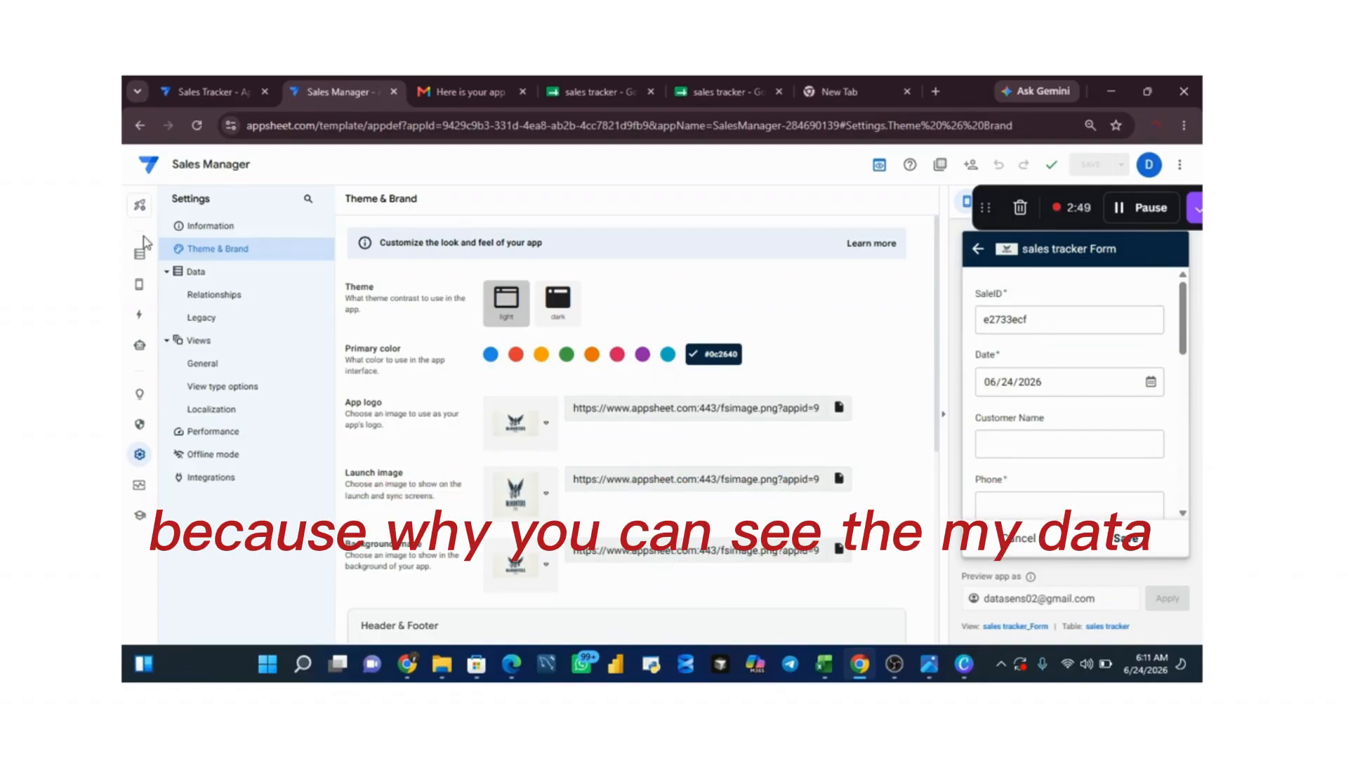
# Step: Open the sales tracker table's columns and examine their formula and initial value settings
pyautogui.click(140, 257)
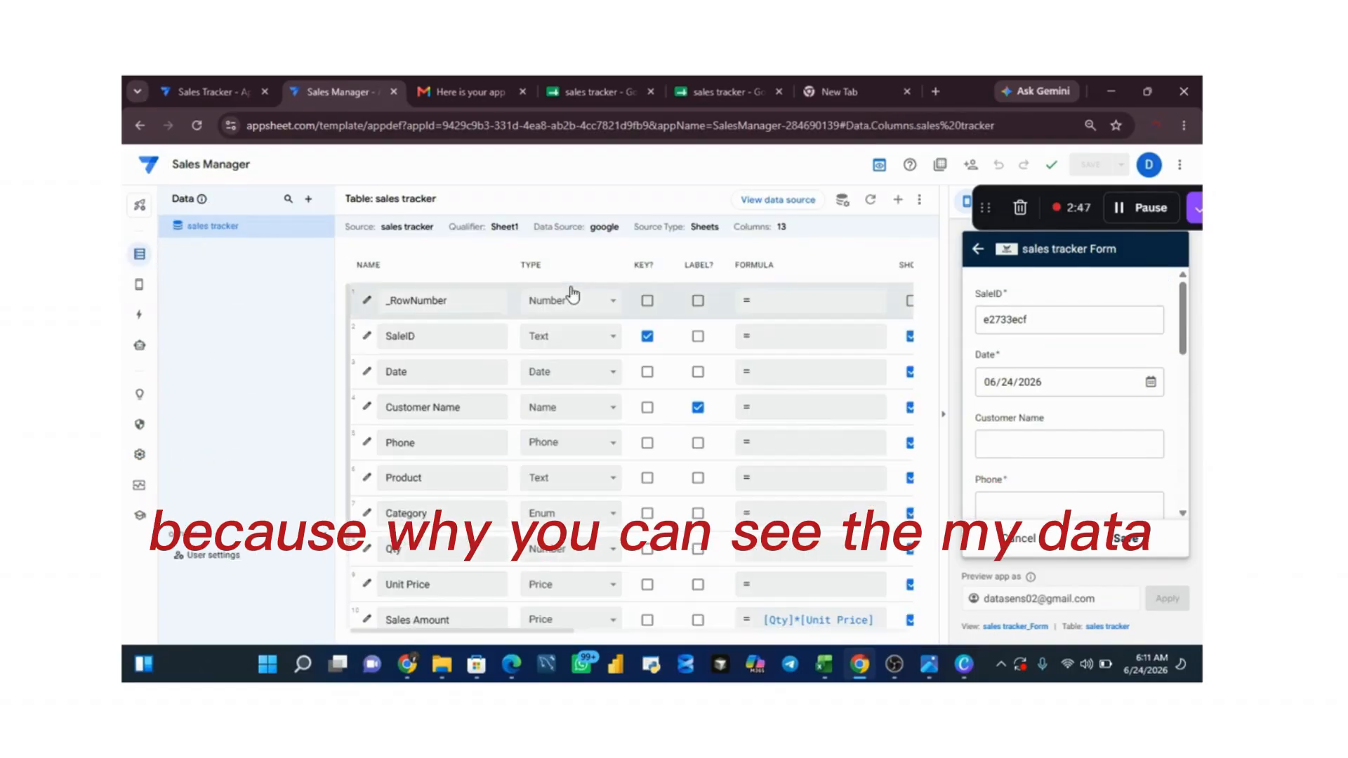
pyautogui.moveTo(542, 632); pyautogui.dragTo(791, 663)
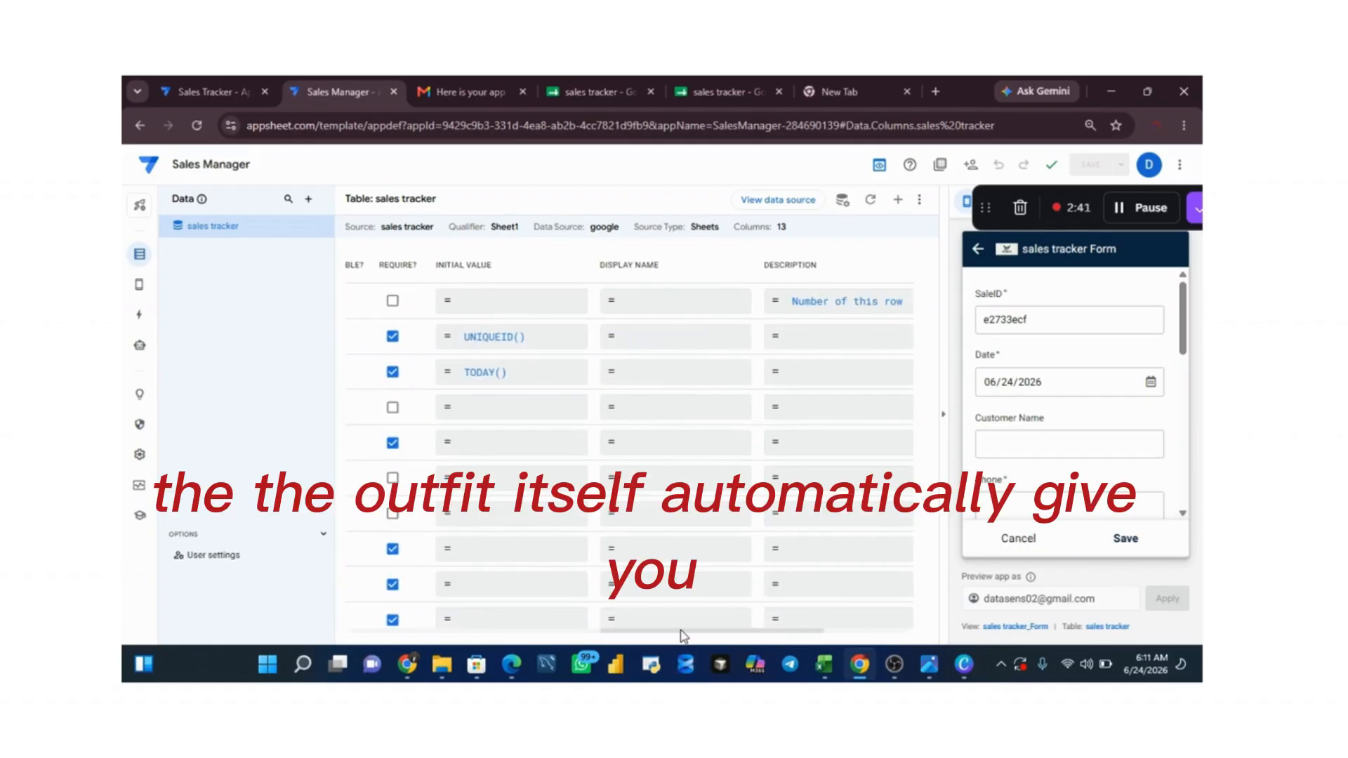
pyautogui.moveTo(683, 636); pyautogui.dragTo(588, 634)
pyautogui.click(511, 620)
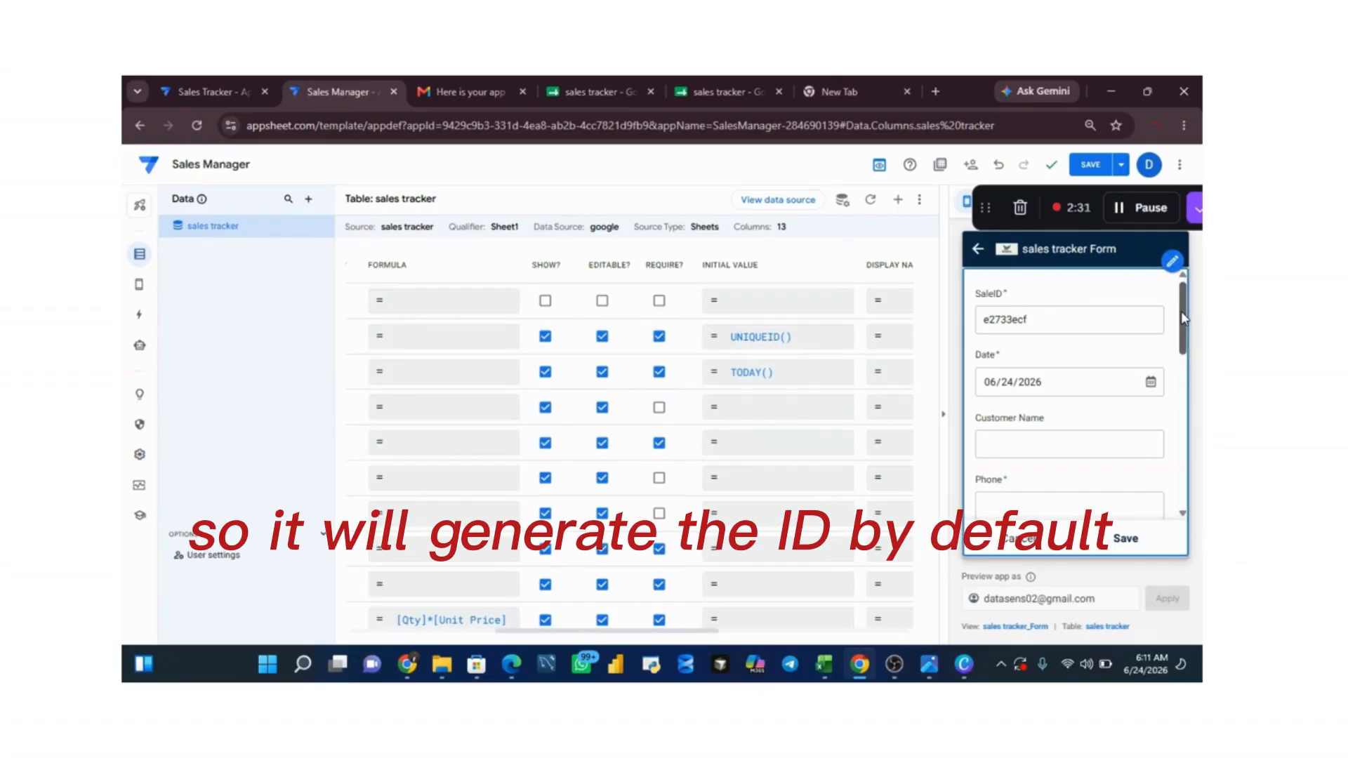
# Step: In the new sales record, enter flora ltd as the customer name and fill in the customer's phone number
pyautogui.moveTo(1181, 313); pyautogui.dragTo(1182, 362)
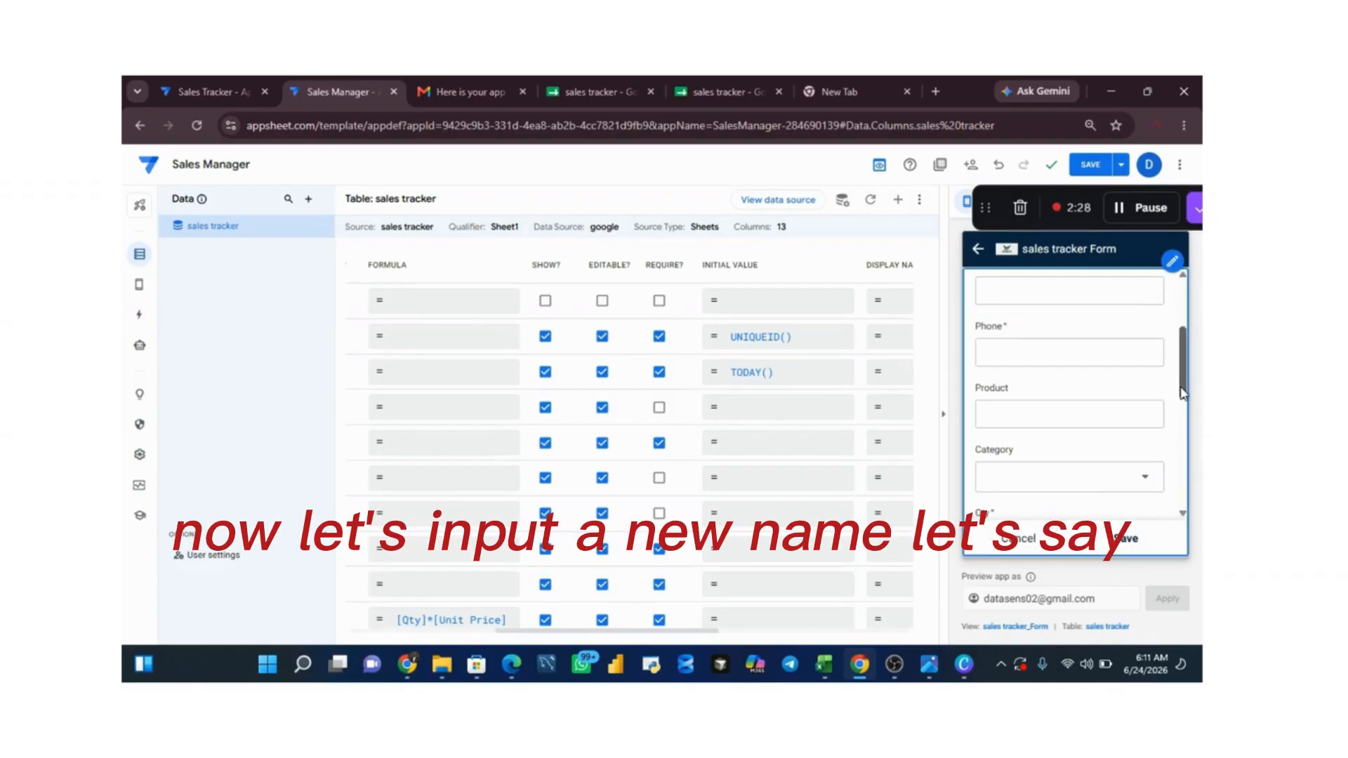
pyautogui.scroll(3, 1182, 393)
pyautogui.click(1084, 442)
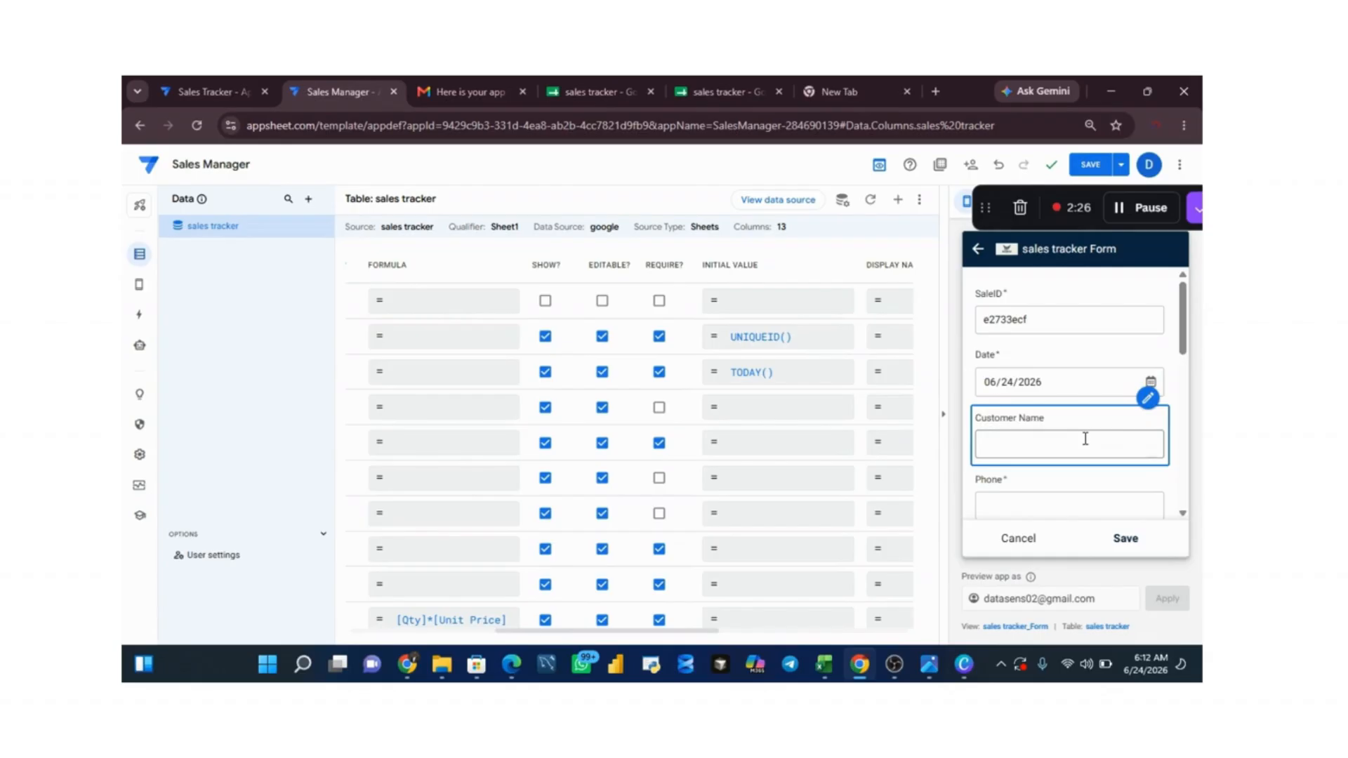
pyautogui.click(1084, 443)
pyautogui.write('flora ltd')
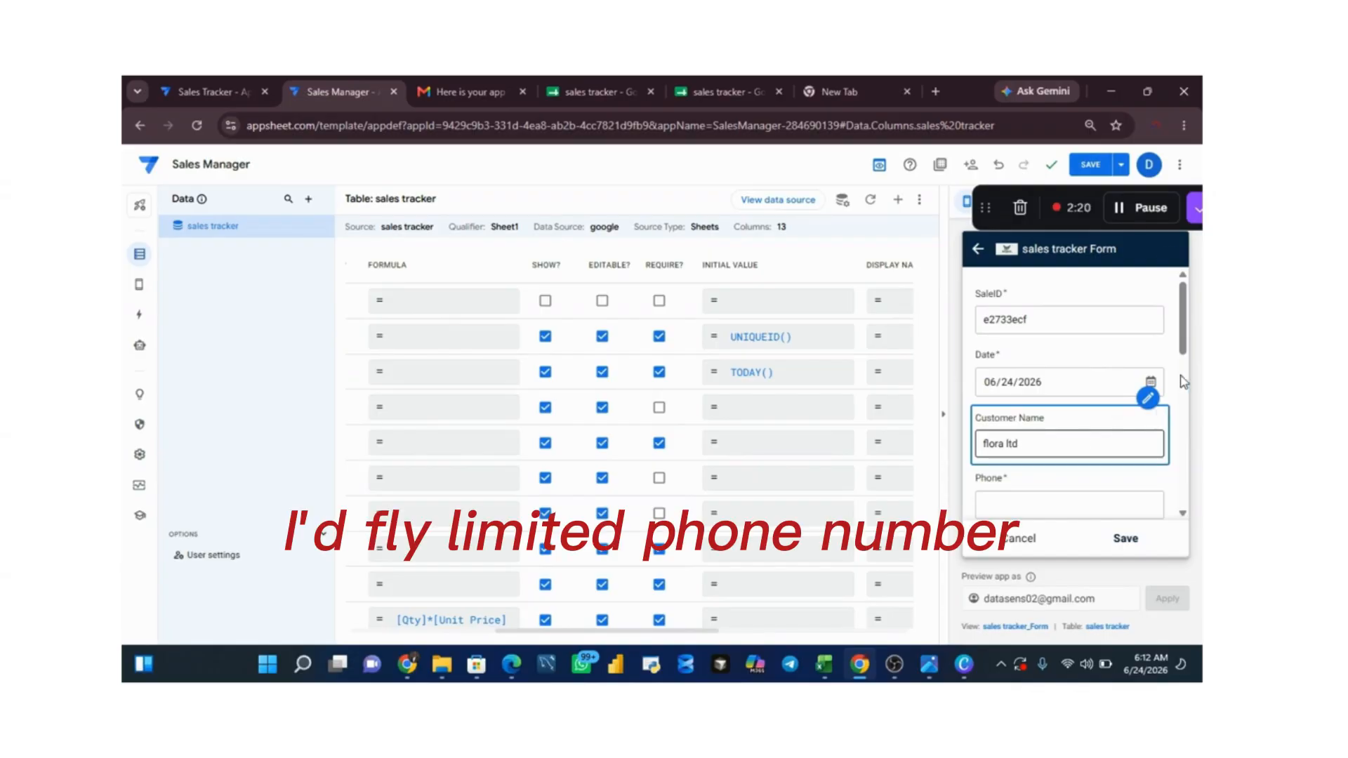
pyautogui.moveTo(1182, 345); pyautogui.dragTo(1182, 394)
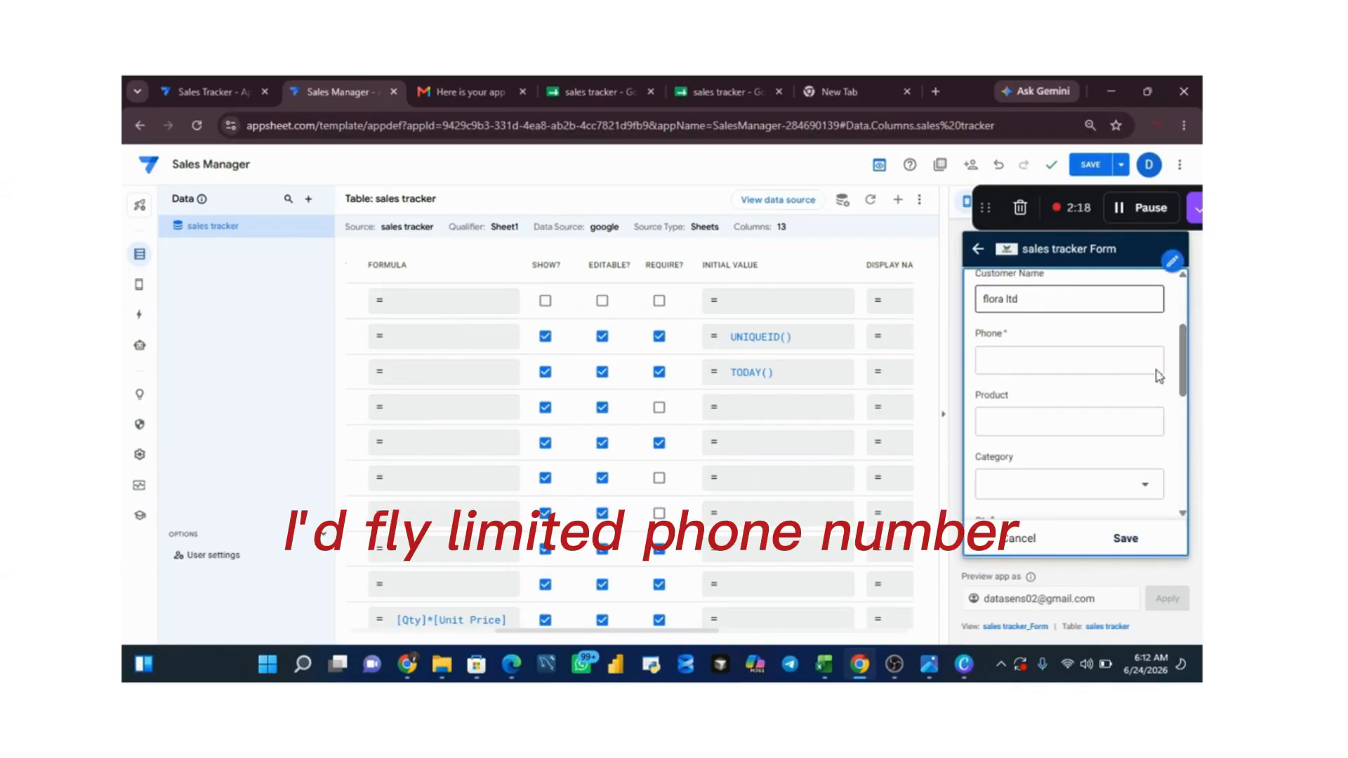
pyautogui.click(1095, 365)
pyautogui.click(1082, 365)
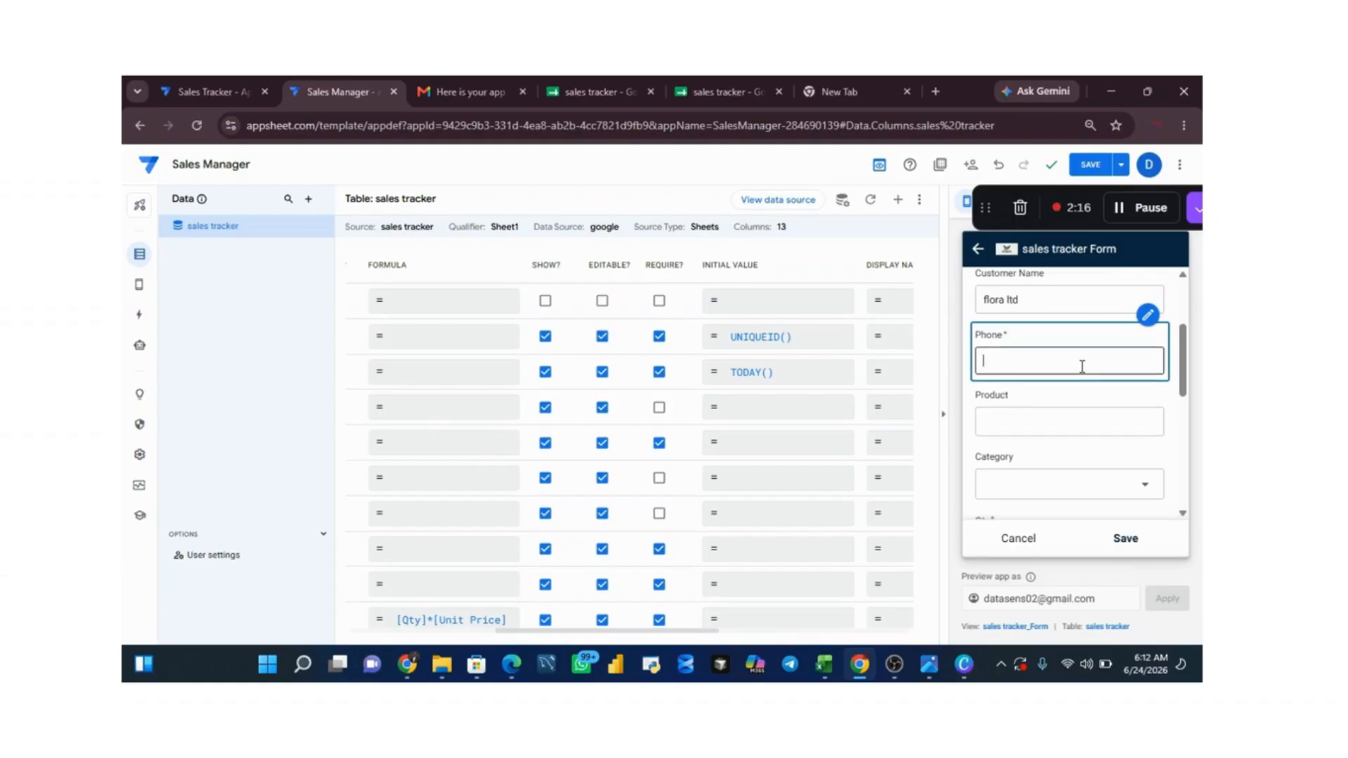
# Step: Go to the Product field of the new sales record, then examine the Product column's entries in the sales tracker spreadsheet
pyautogui.click(1056, 419)
pyautogui.click(1055, 419)
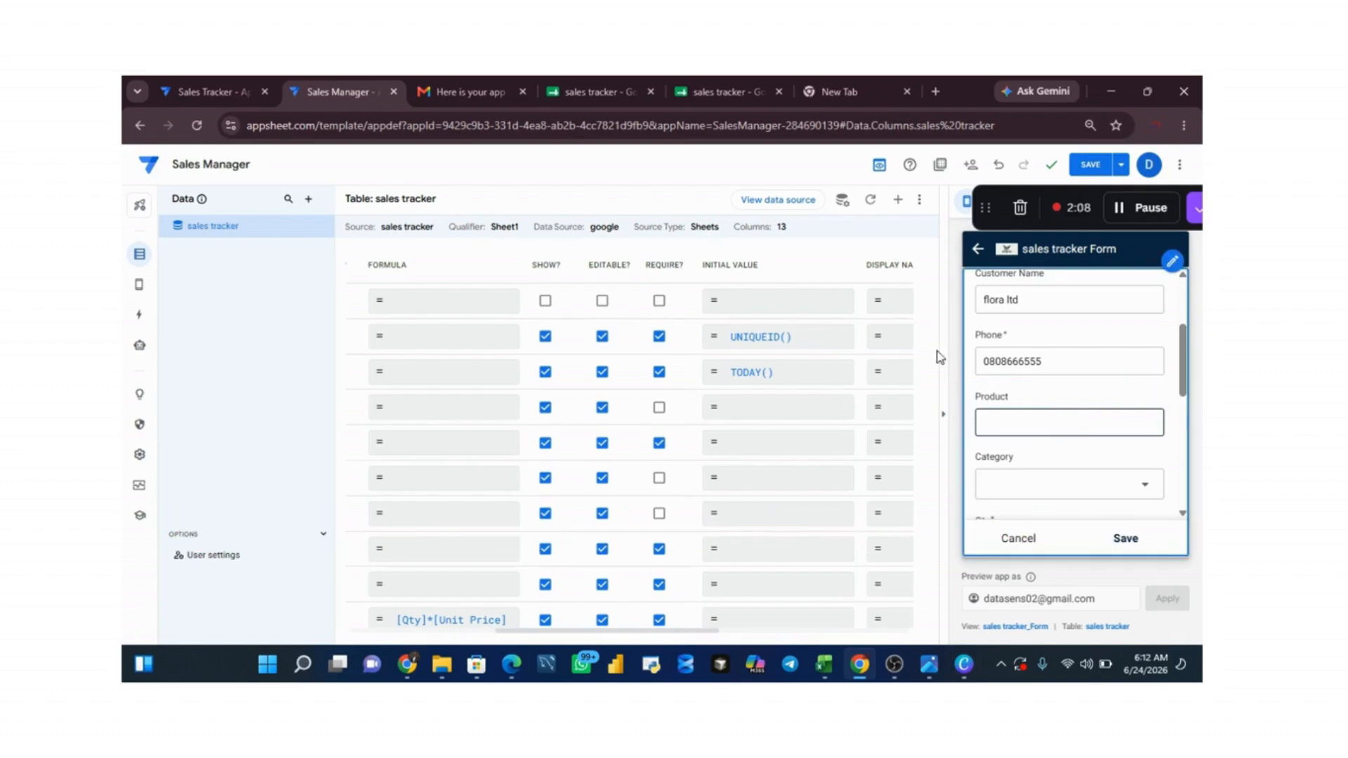
pyautogui.click(603, 95)
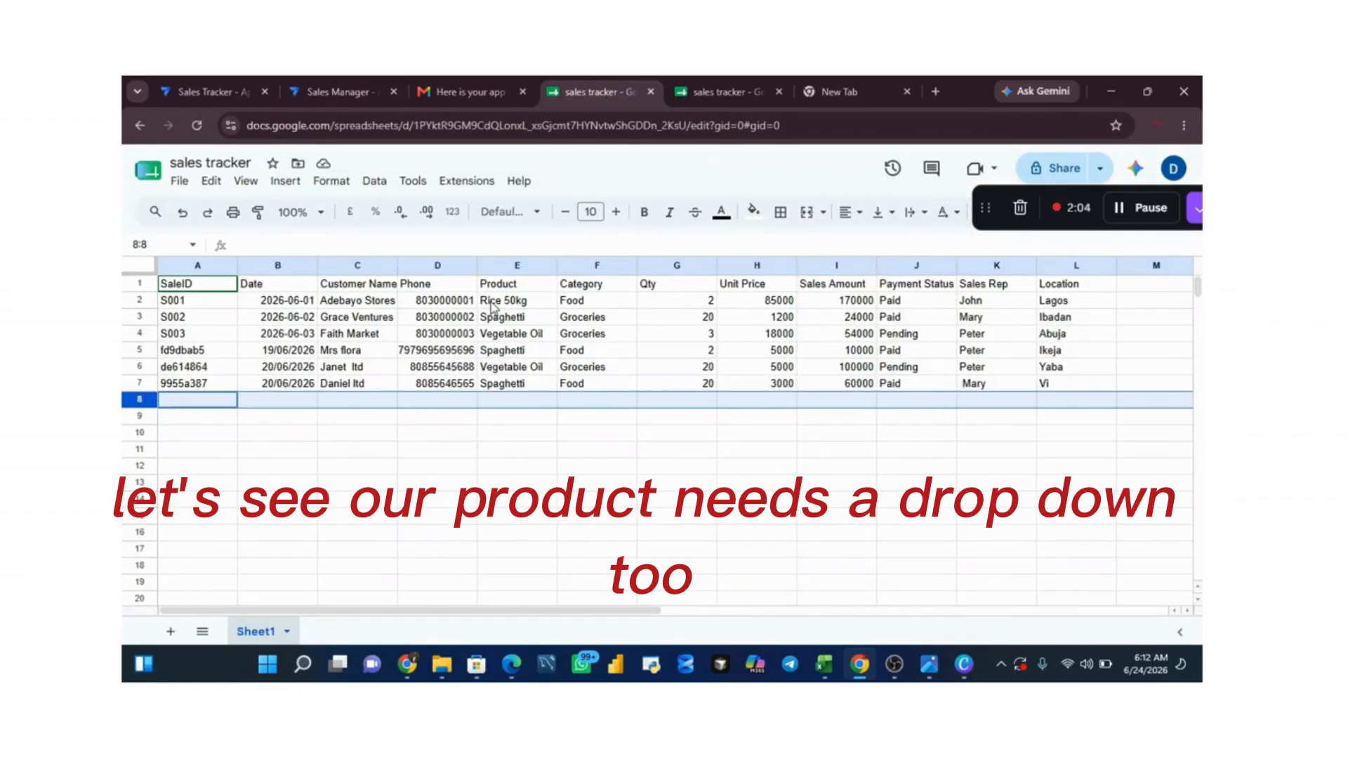
pyautogui.moveTo(493, 289); pyautogui.dragTo(497, 321)
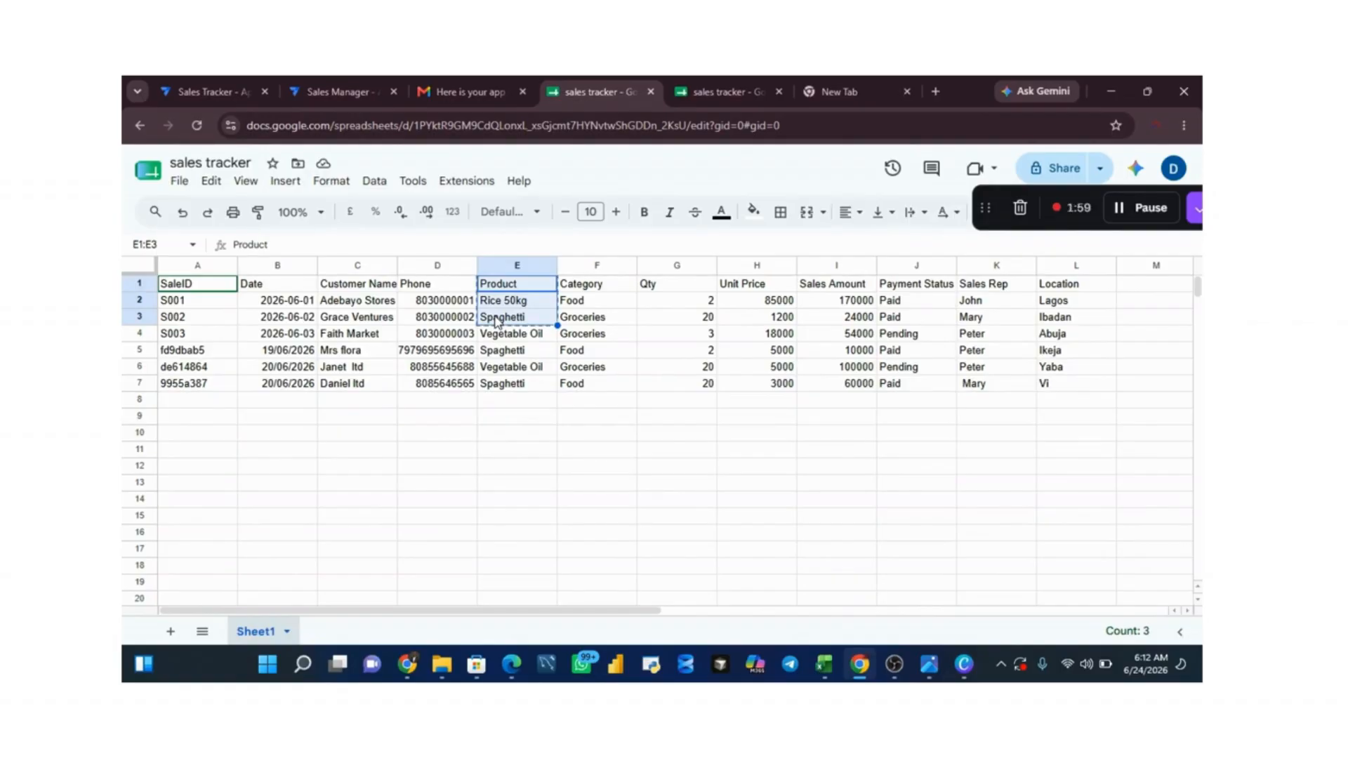
# Step: Return to the AppSheet editor and open the Product column's settings in the sales tracker table
pyautogui.click(318, 90)
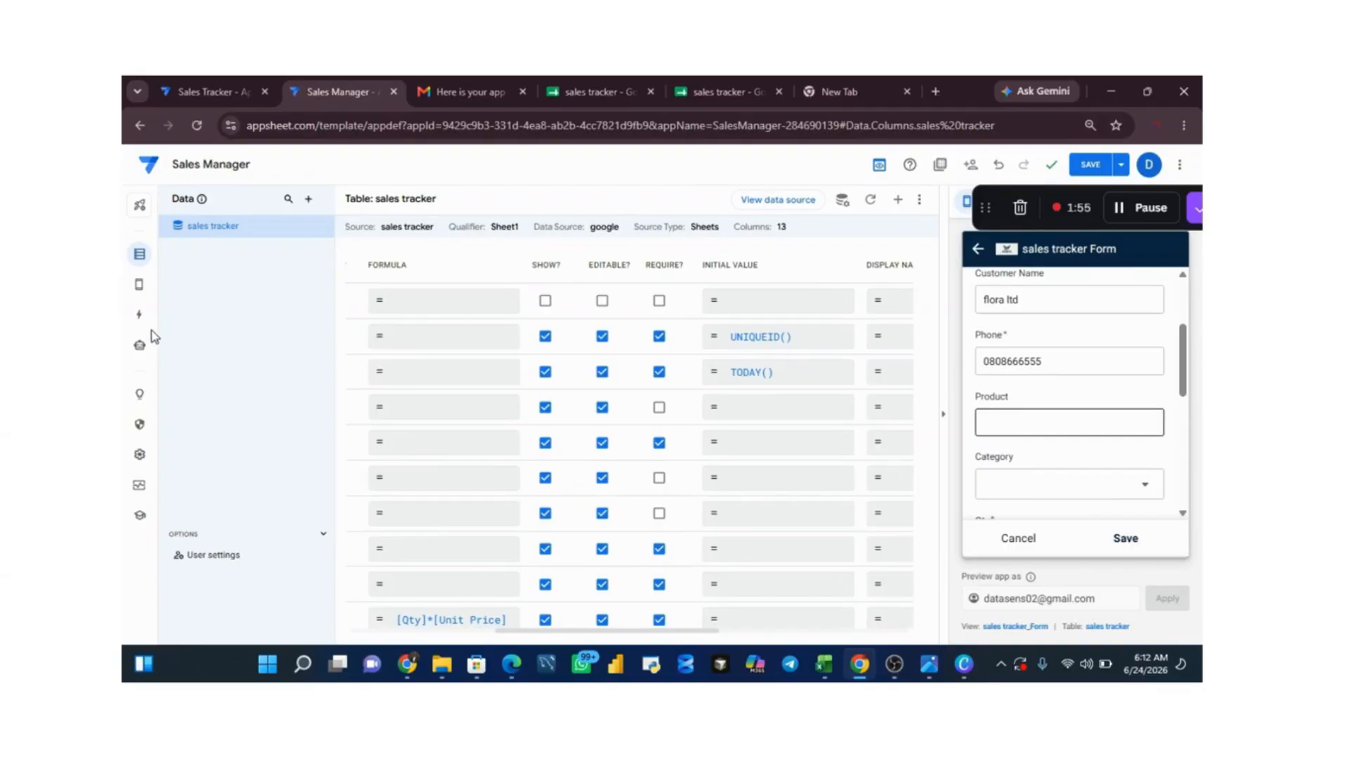
pyautogui.click(143, 257)
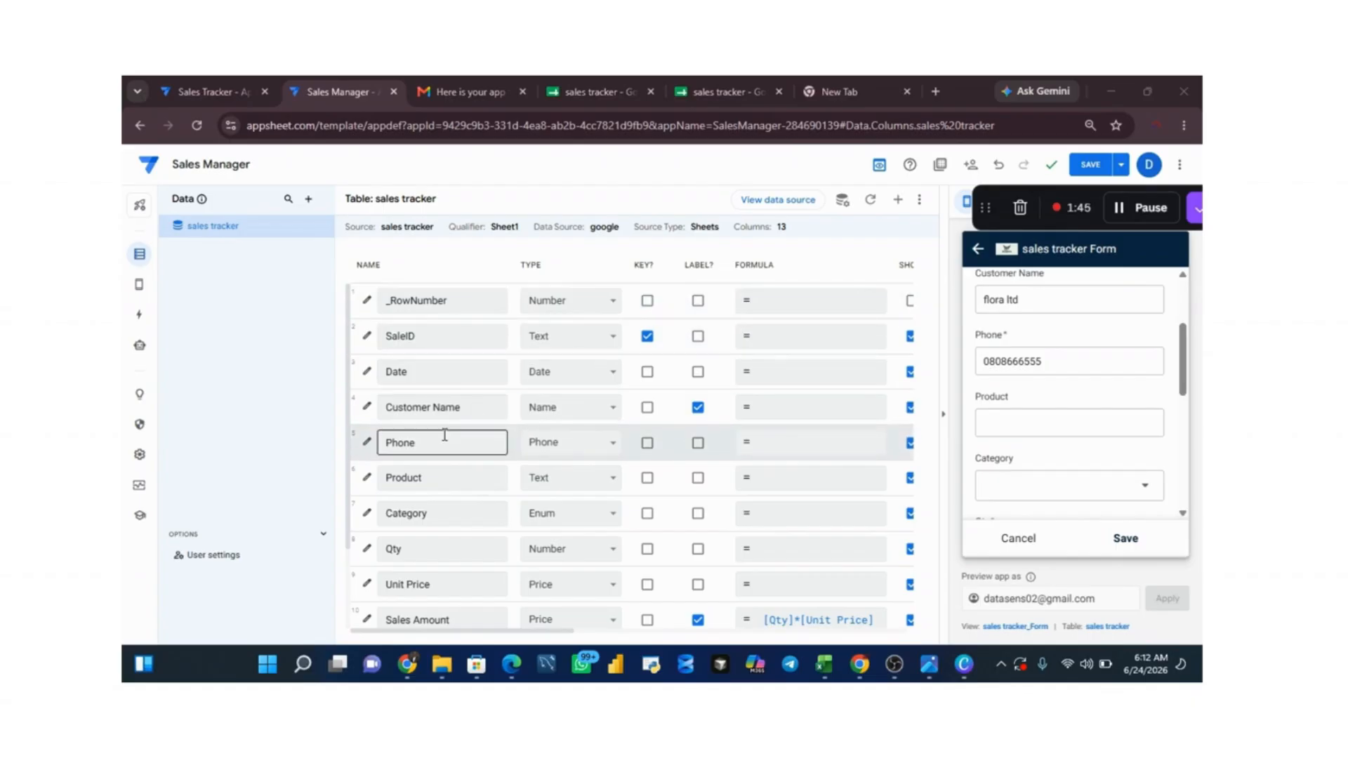
pyautogui.click(364, 481)
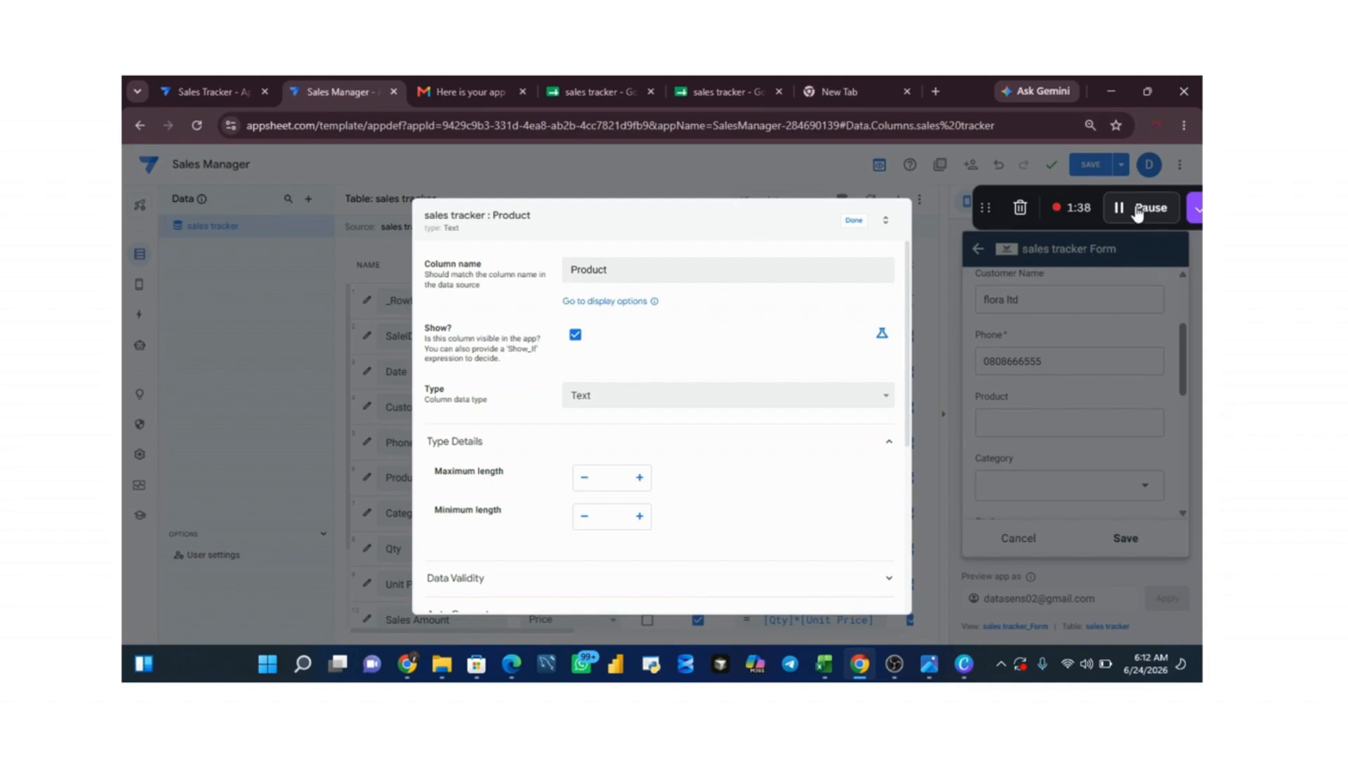
pyautogui.click(1138, 209)
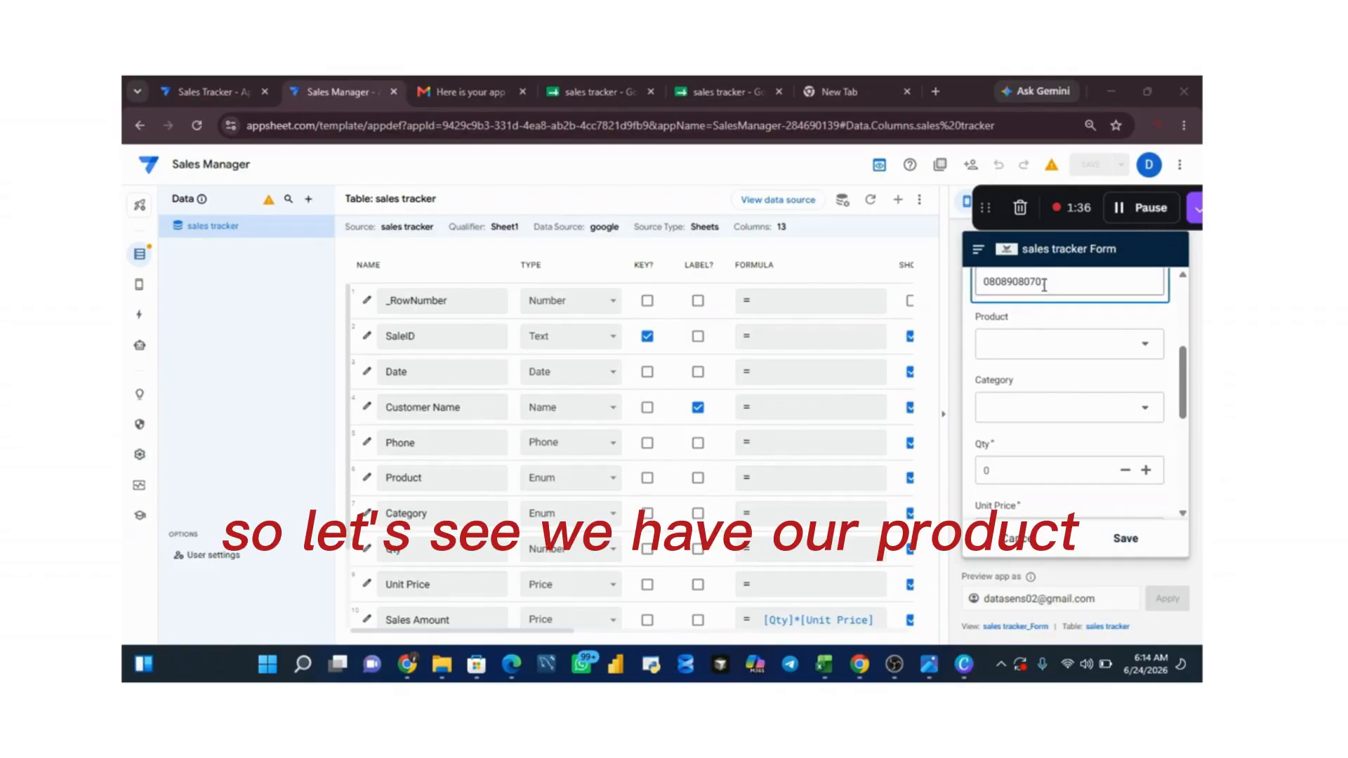
# Step: In the sales tracker form, choose Spaghetti as the product and Food as the category
pyautogui.click(1056, 355)
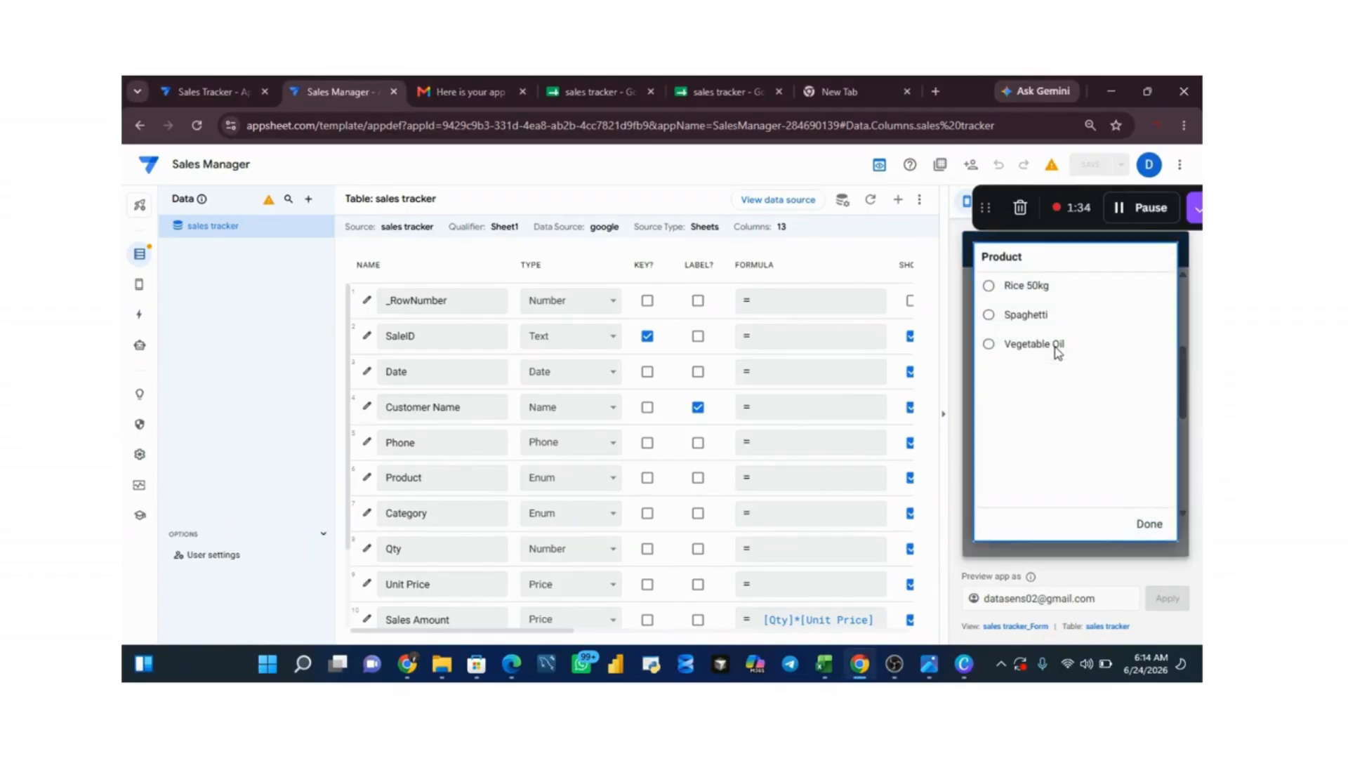
pyautogui.click(989, 318)
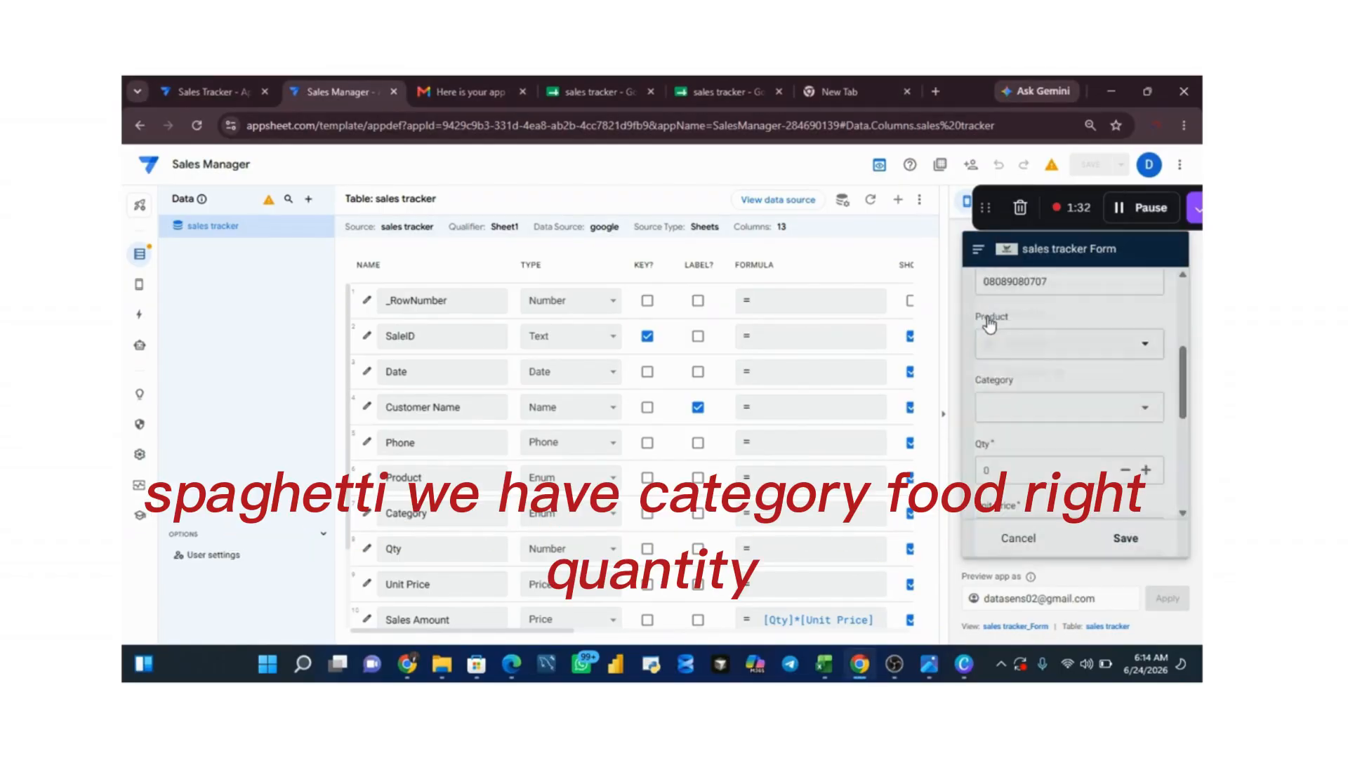
pyautogui.click(1021, 406)
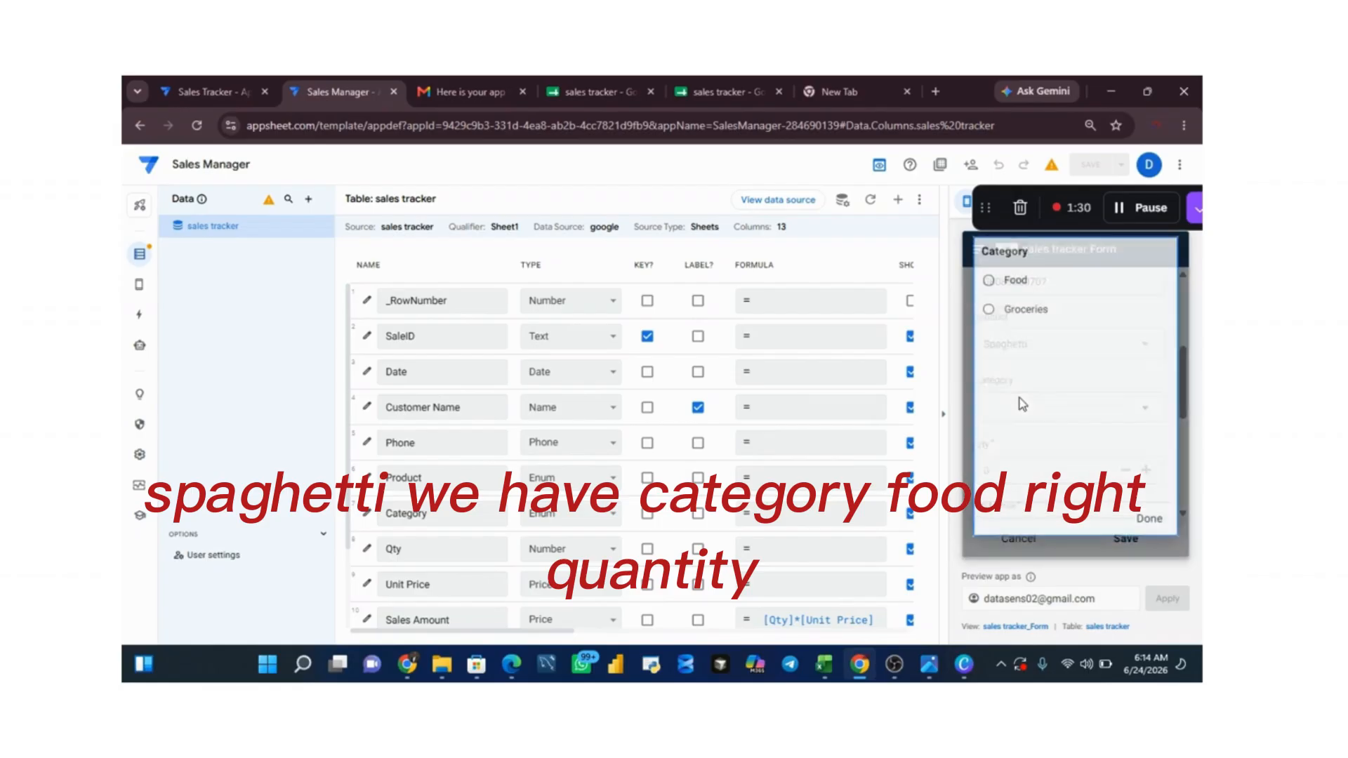
pyautogui.click(989, 288)
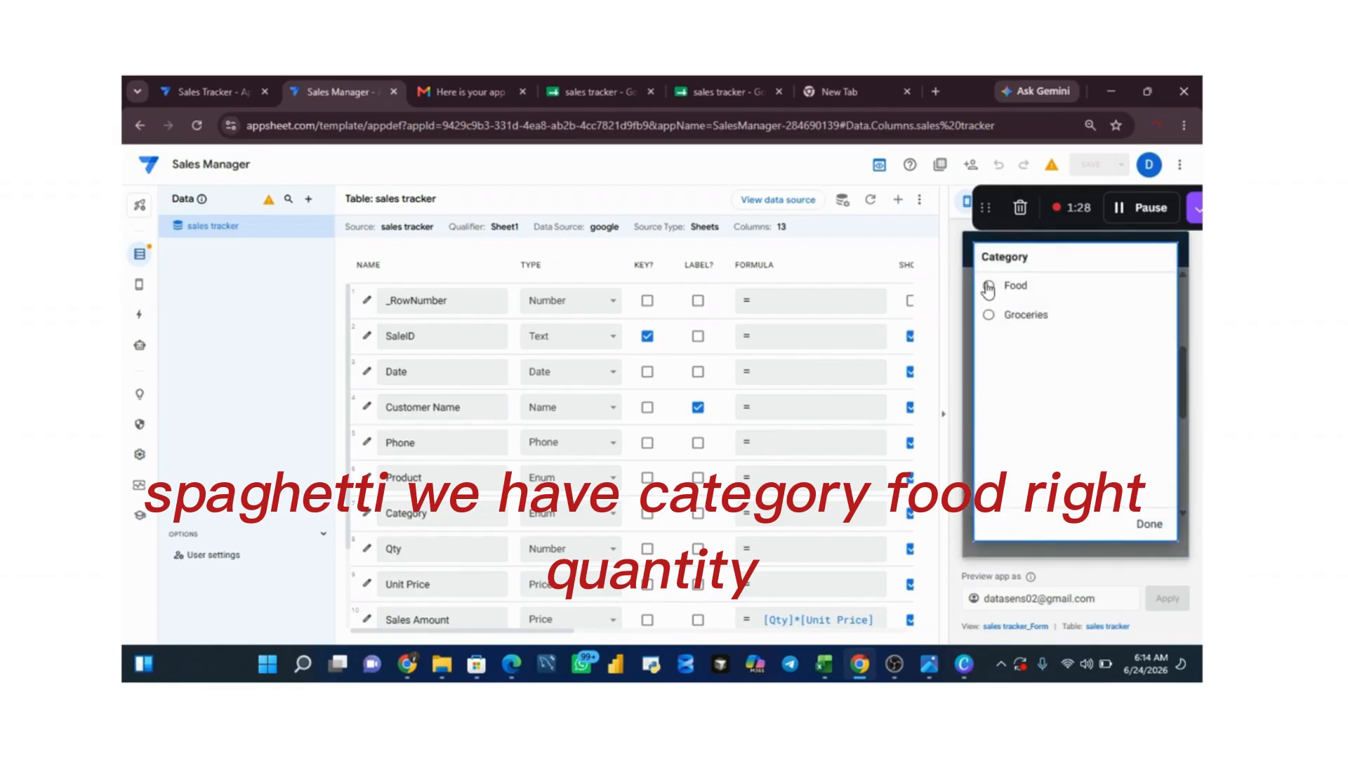
# Step: Set the sales record's quantity to 6 and its unit price to 1000
pyautogui.click(1017, 471)
pyautogui.click(1017, 470)
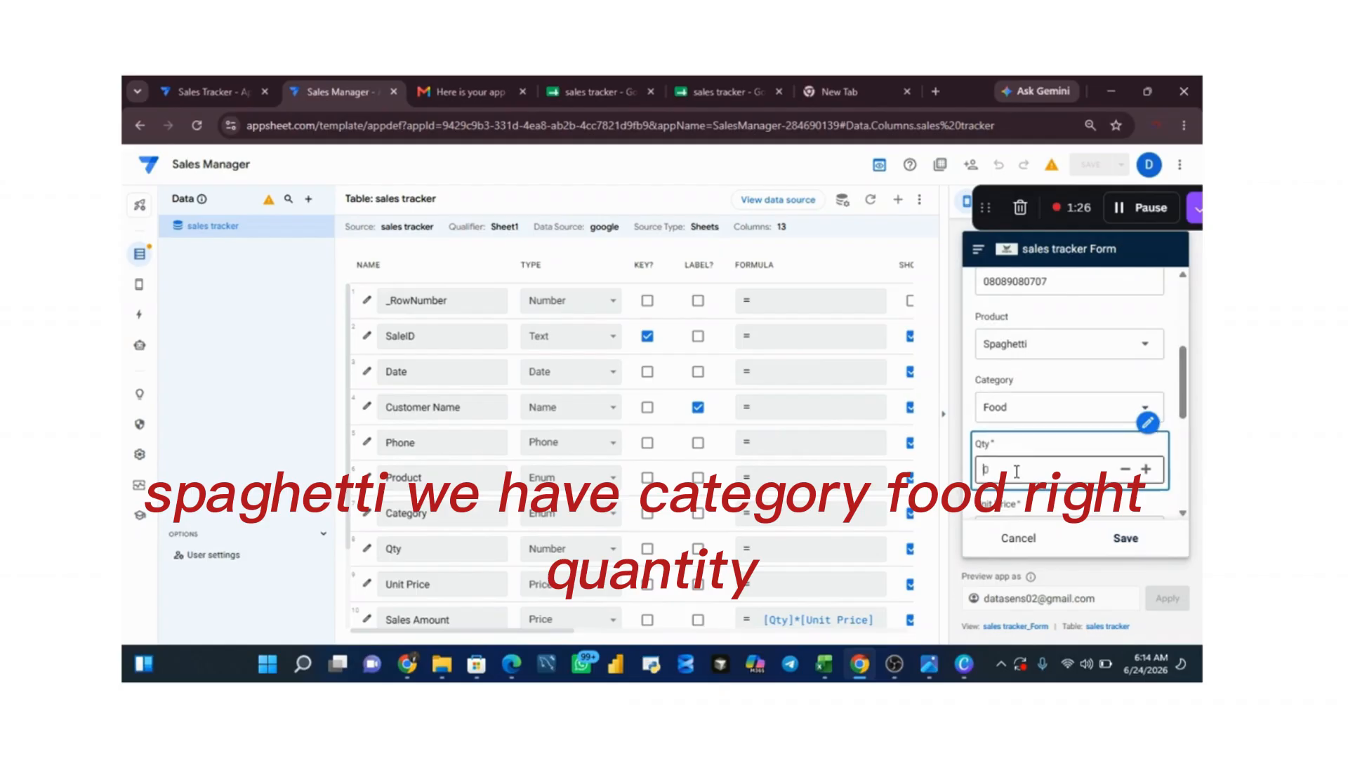
pyautogui.write('6')
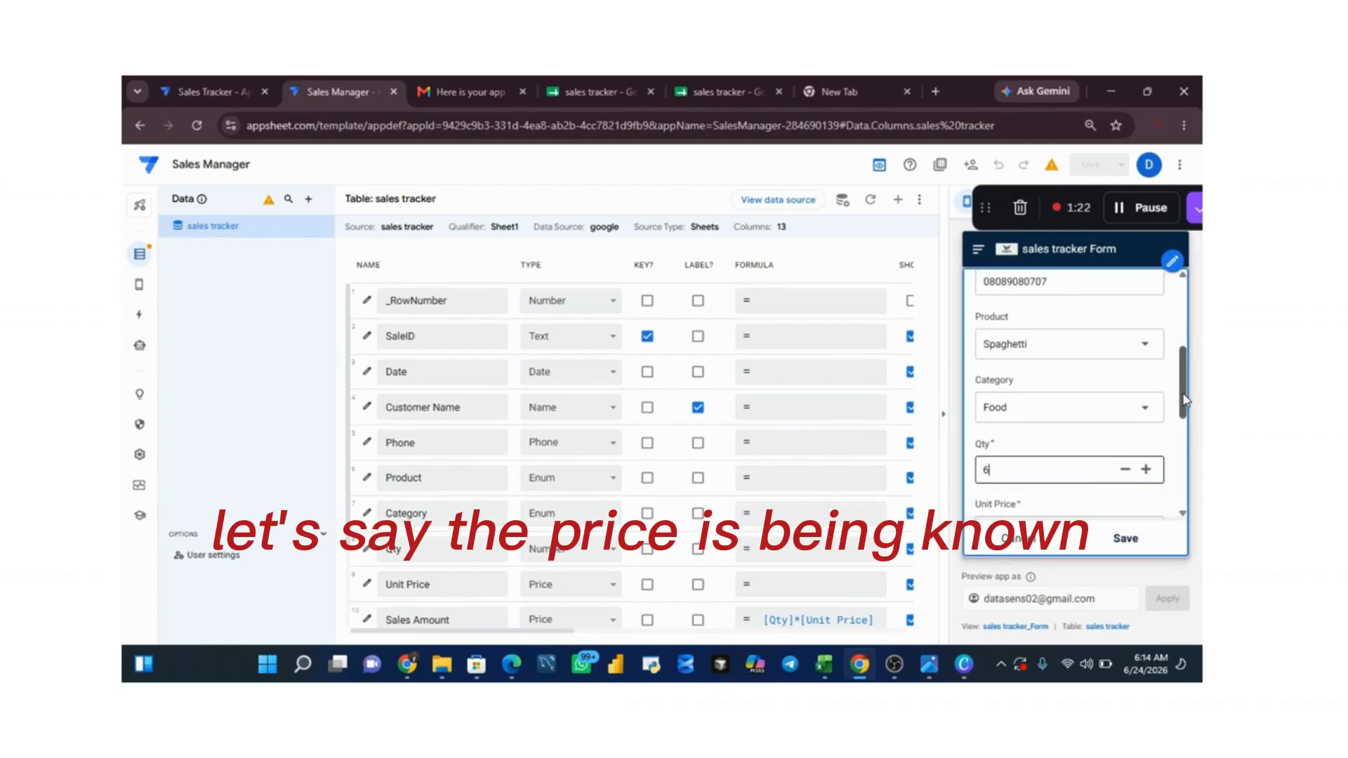
pyautogui.scroll(-2, 1185, 399)
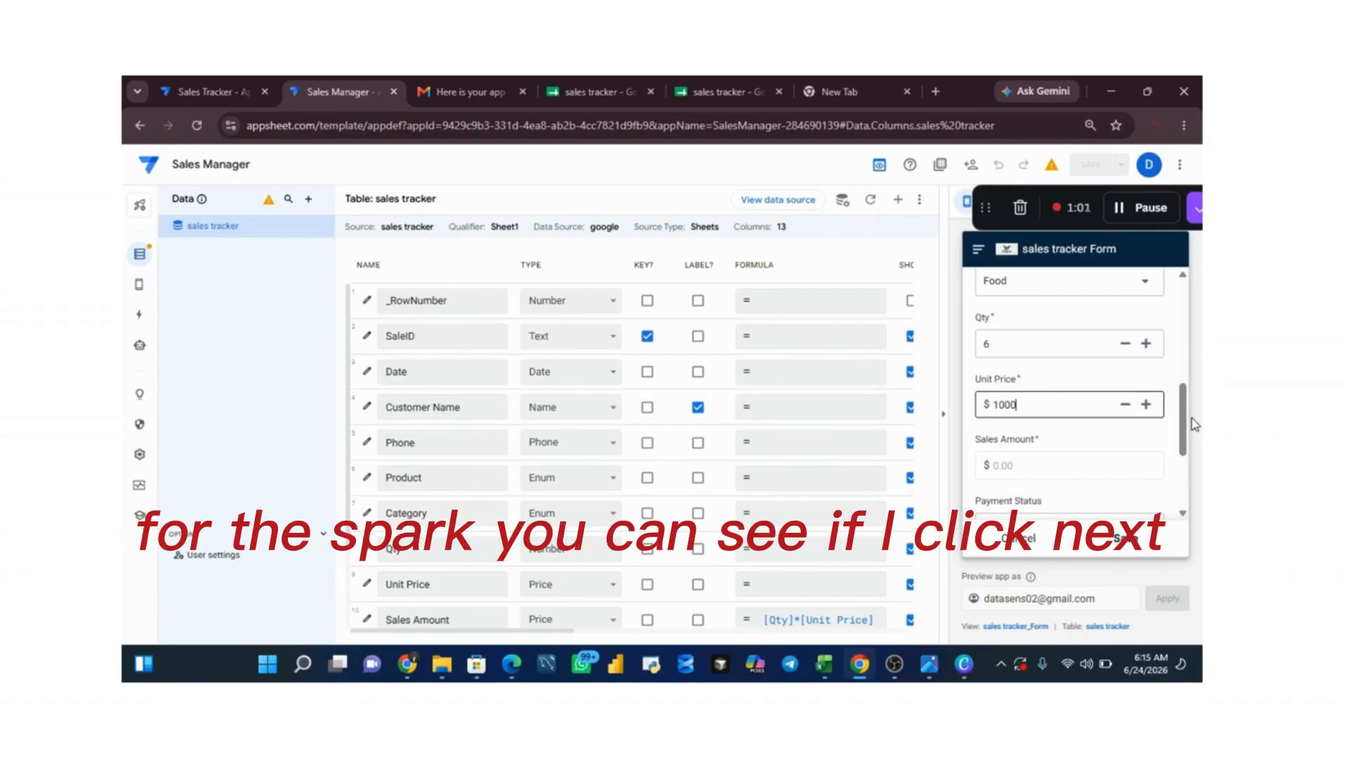
# Step: Set the sales record's payment status to Paid and assign the second listed sales rep
pyautogui.scroll(-2, 1183, 442)
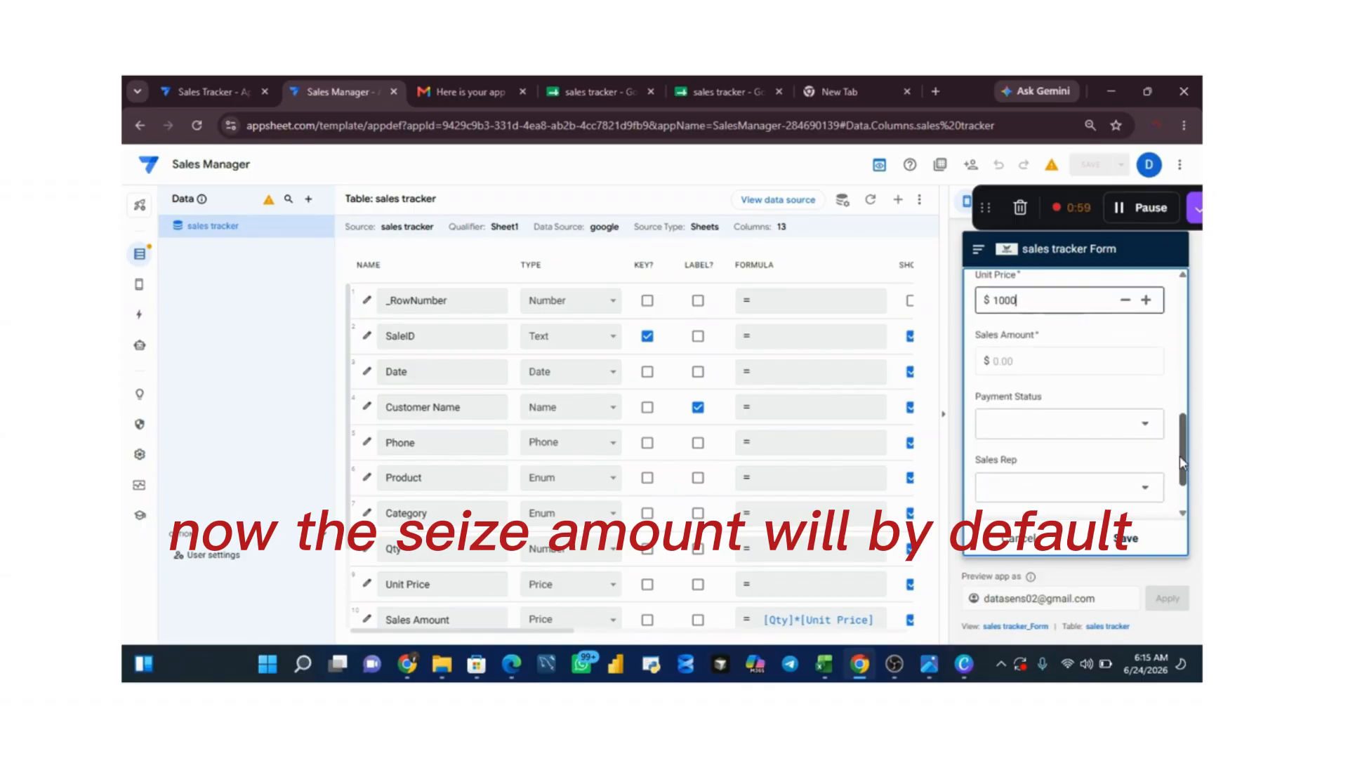
pyautogui.click(1064, 434)
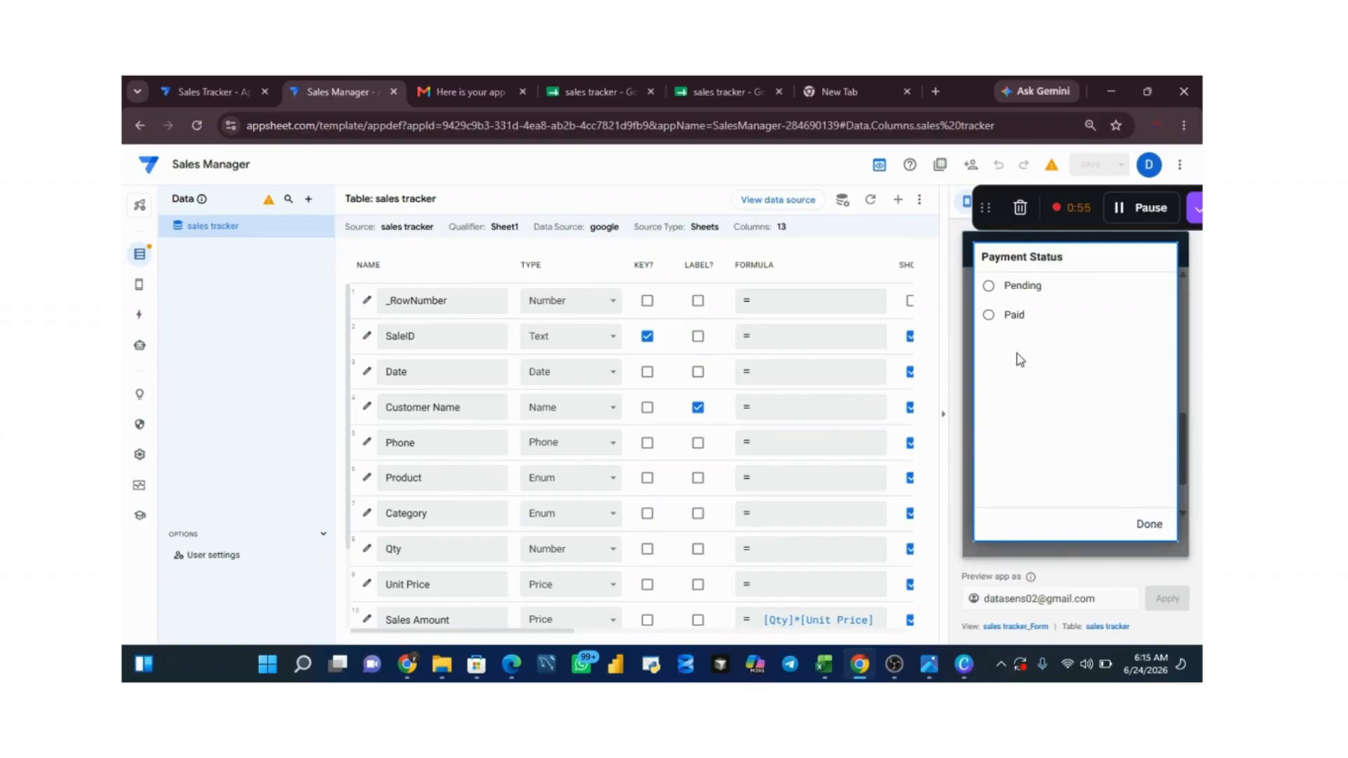
pyautogui.click(990, 315)
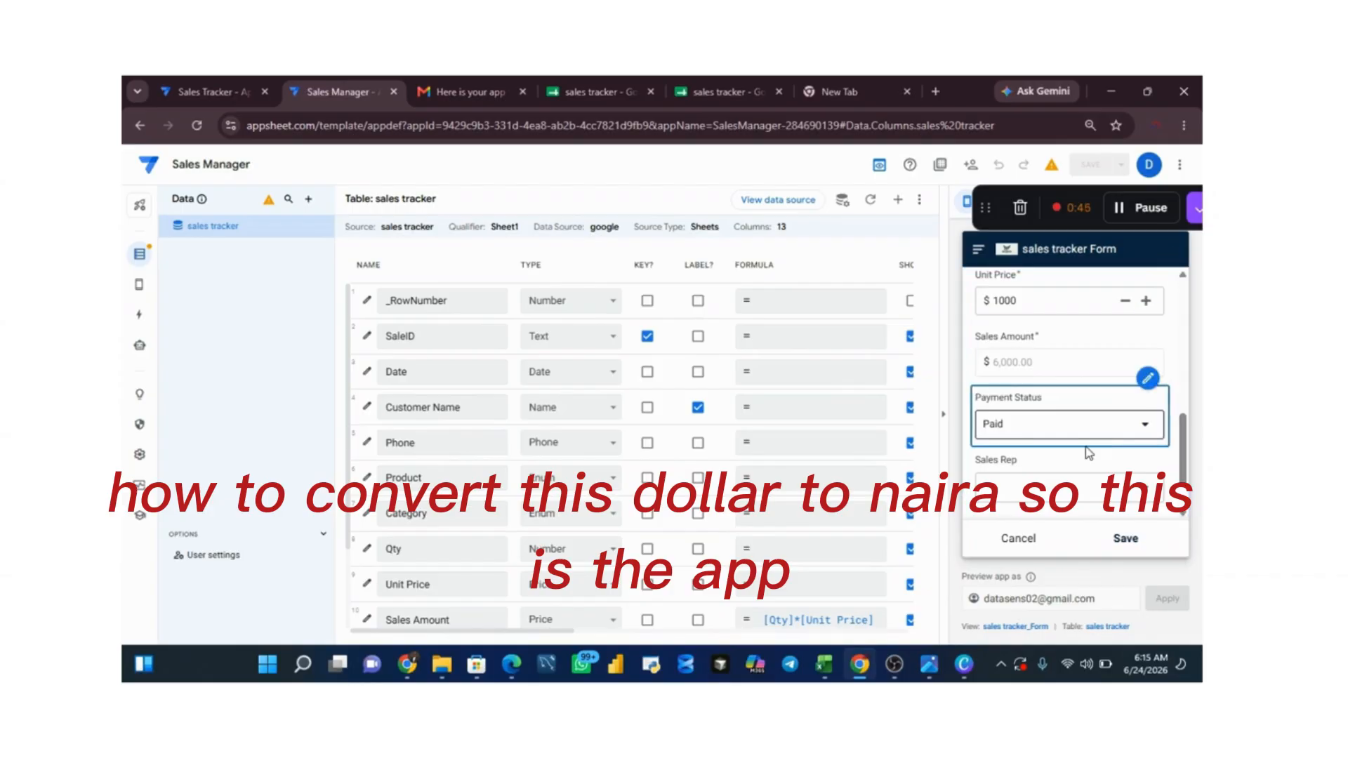
pyautogui.click(1076, 489)
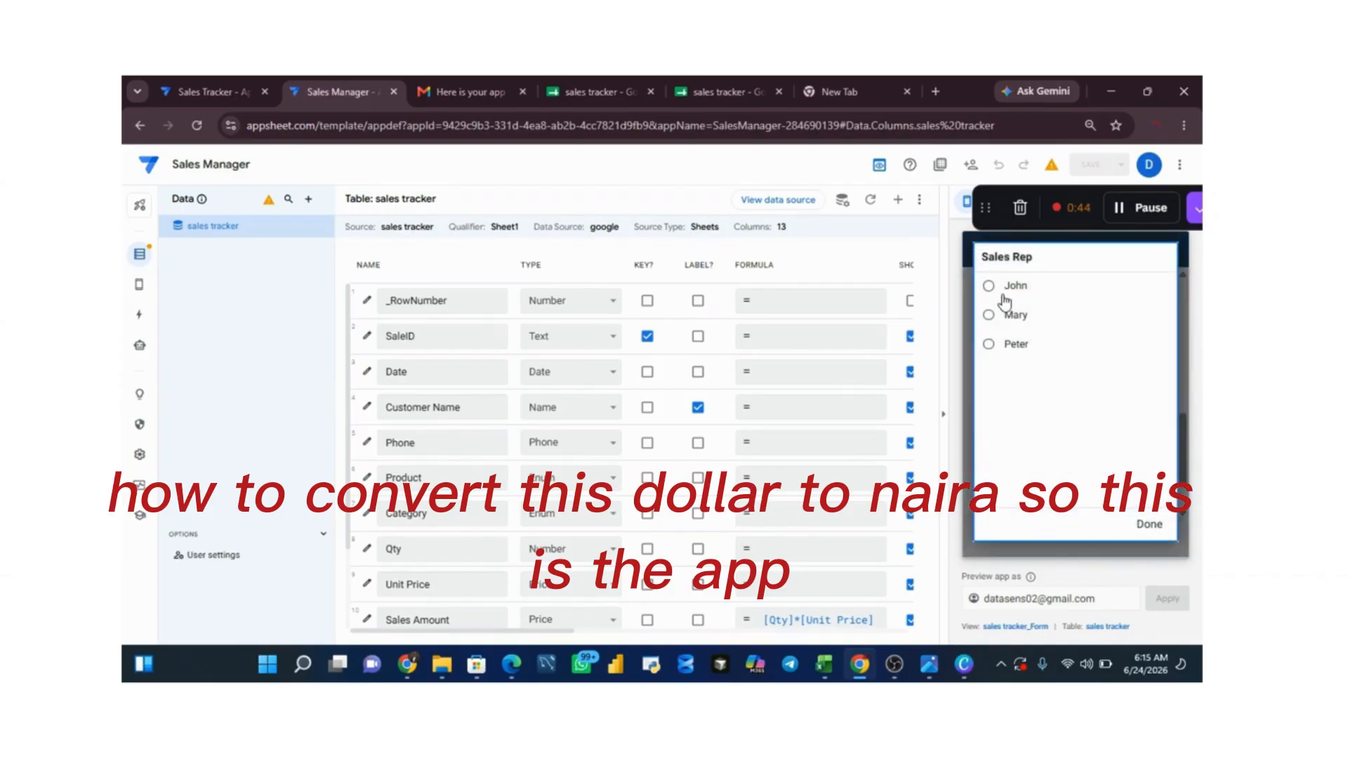
pyautogui.click(995, 315)
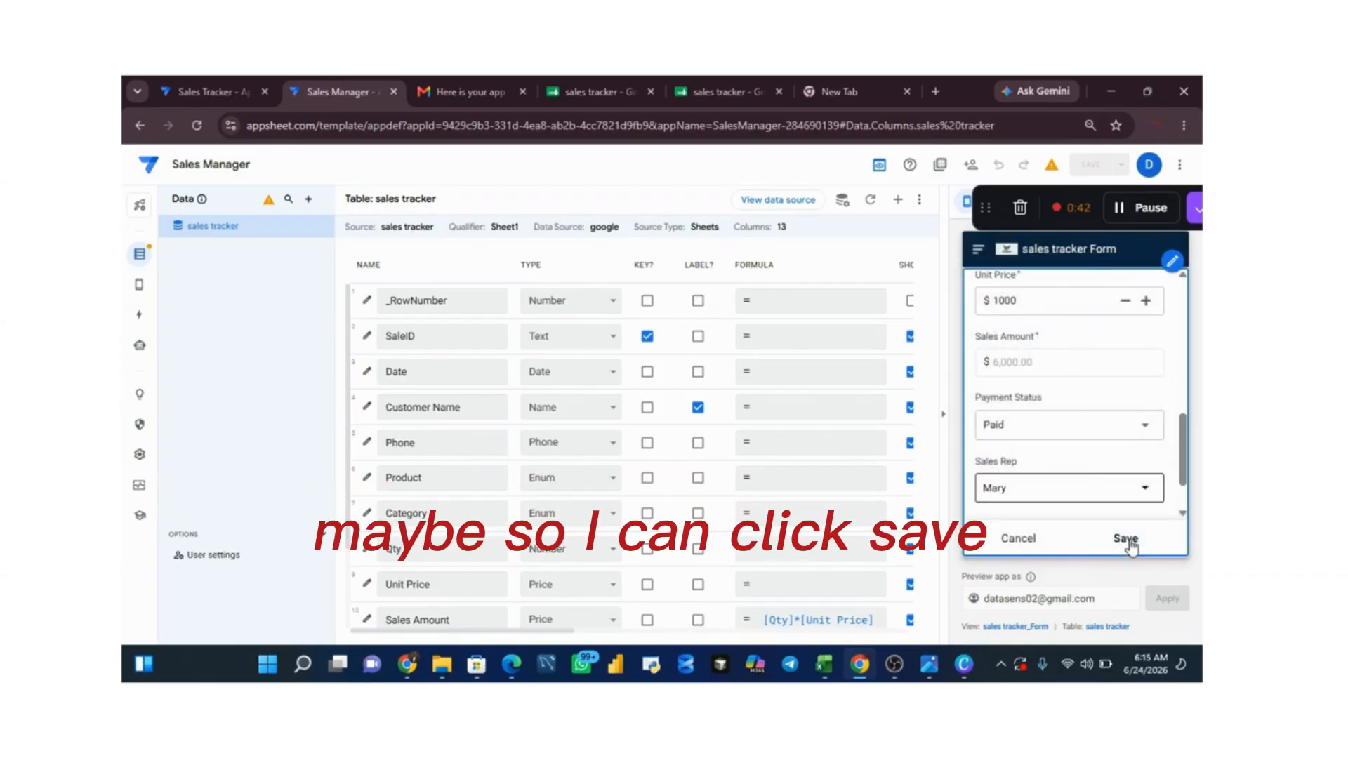
# Step: Save the sales record and check the sales tracker spreadsheet for the new row
pyautogui.click(1125, 549)
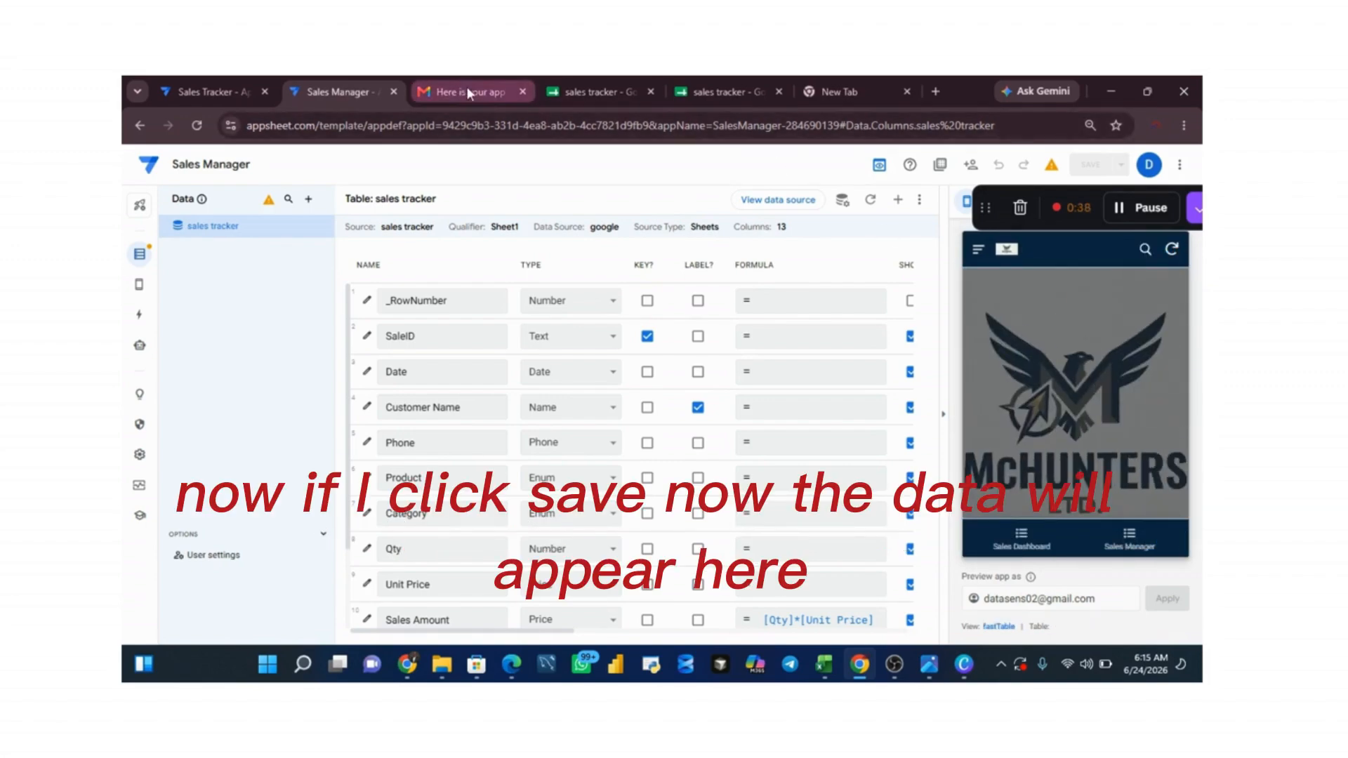
pyautogui.click(581, 92)
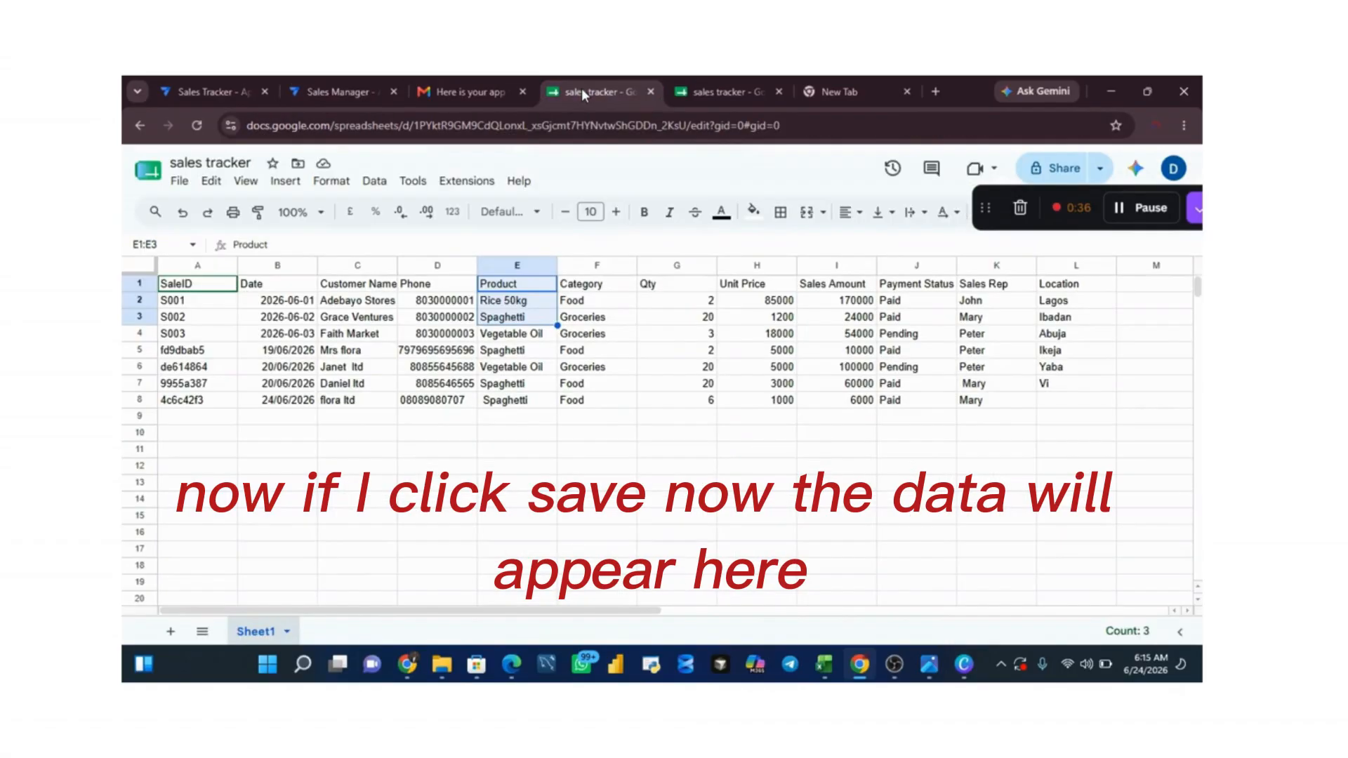
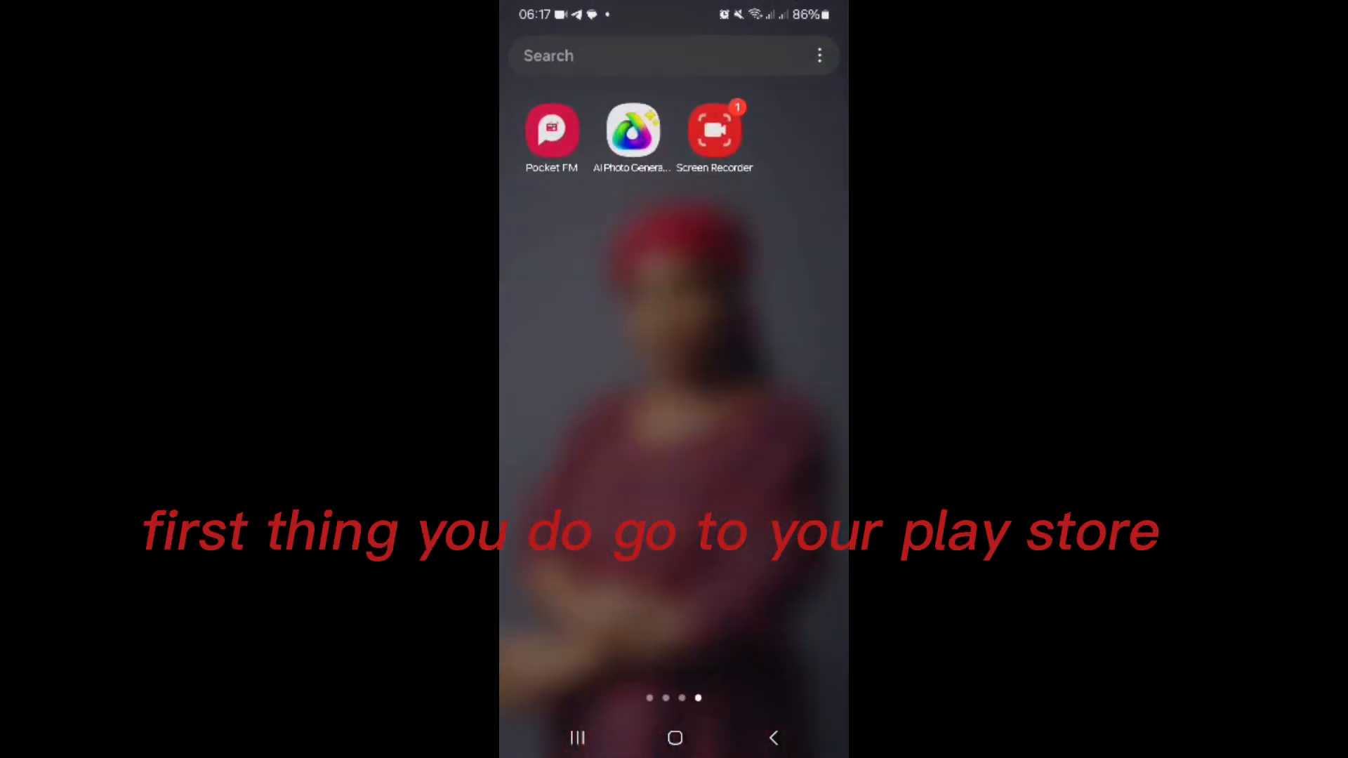
# Step: Switch to the Play Store on the phone and search for "appsheet"
pyautogui.moveTo(604, 422); pyautogui.dragTo(772, 422)
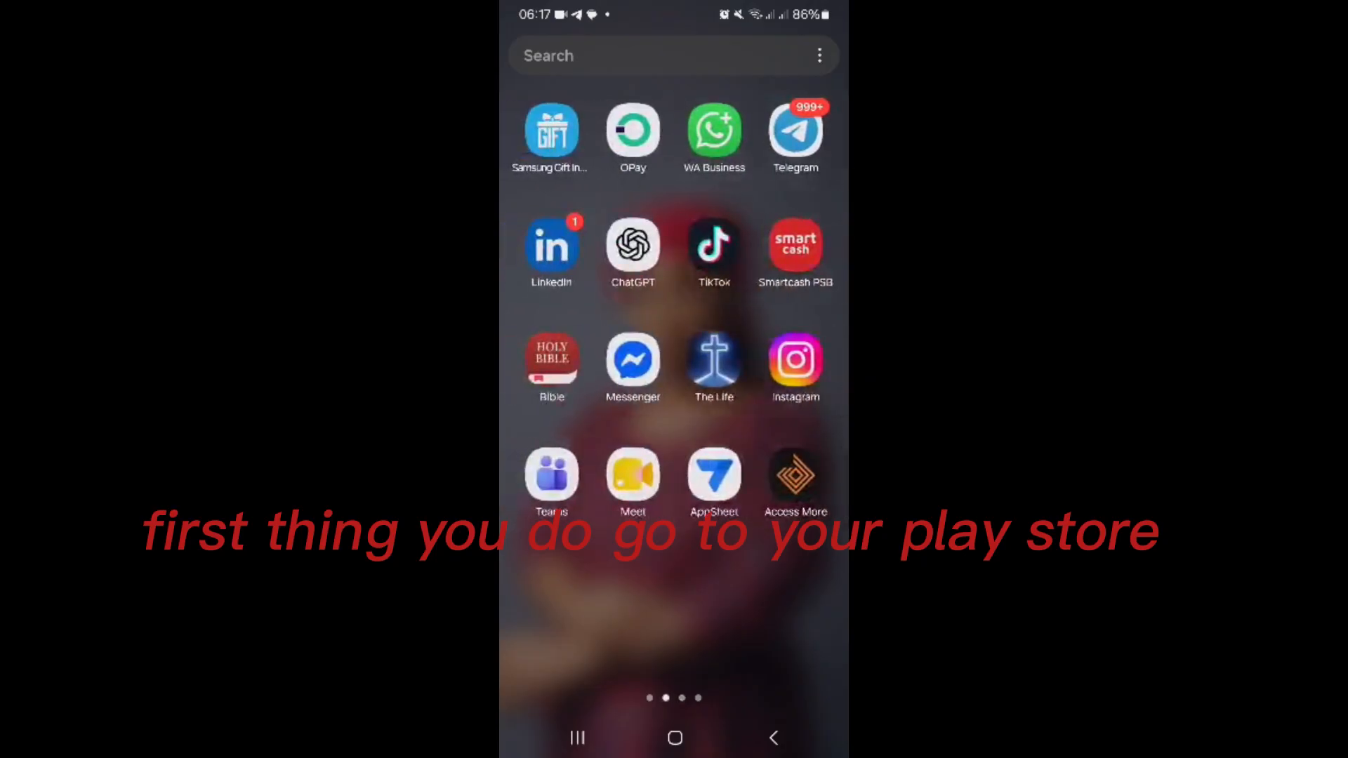
pyautogui.moveTo(597, 421); pyautogui.dragTo(772, 421)
pyautogui.click(794, 129)
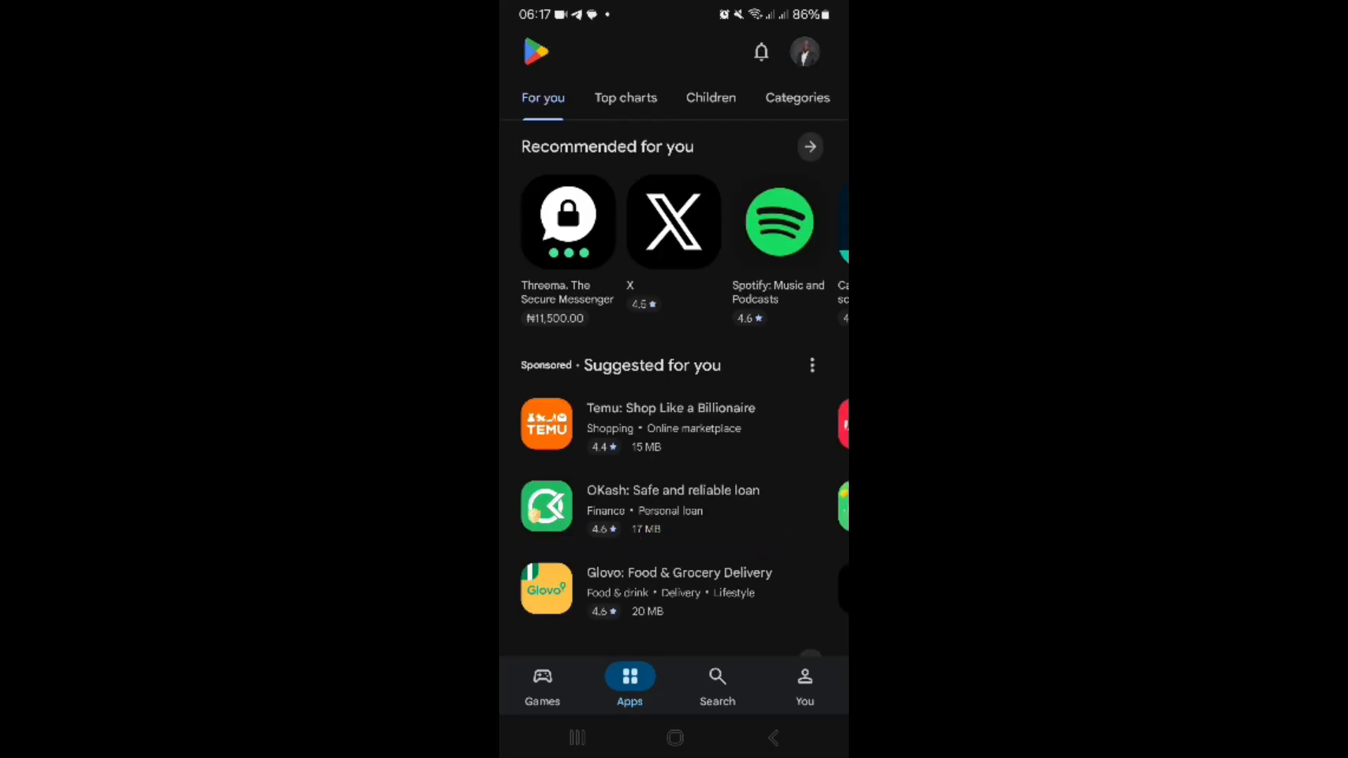
pyautogui.click(718, 678)
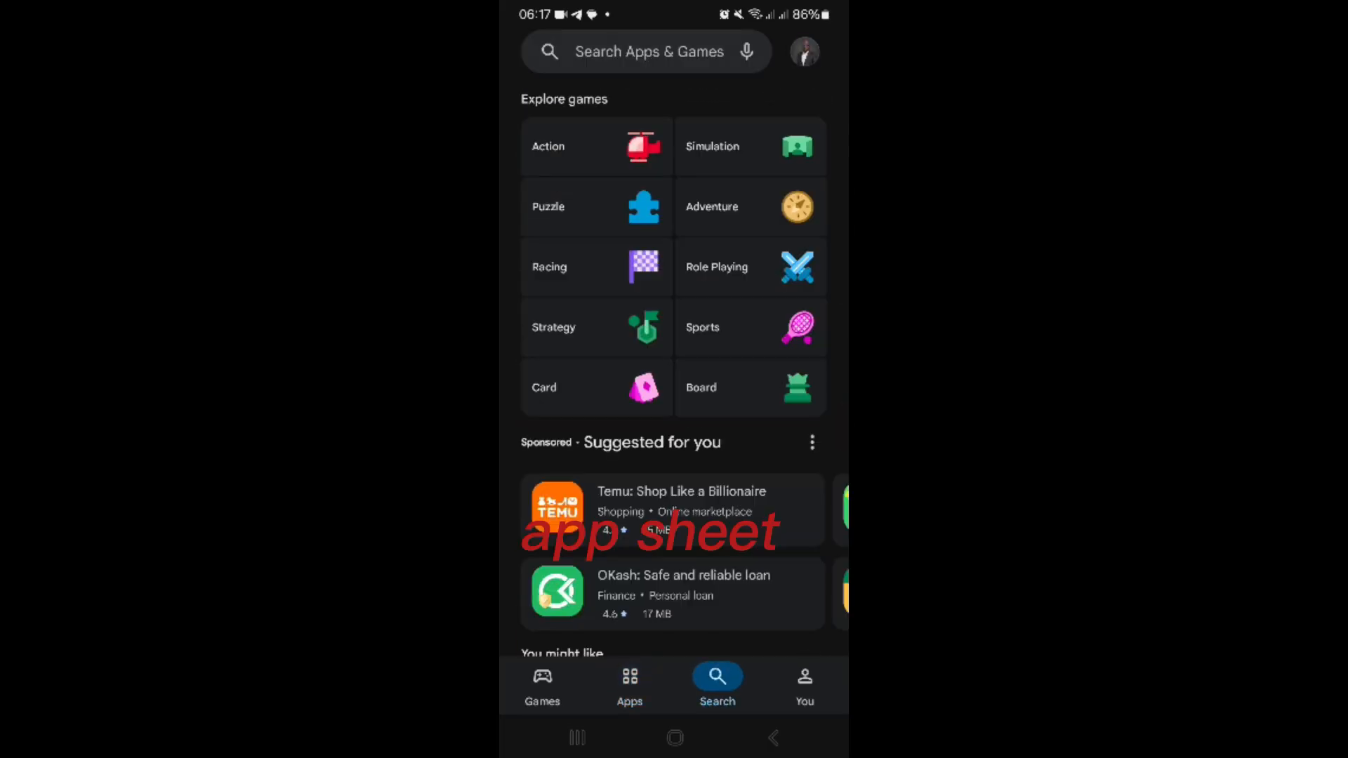
pyautogui.click(631, 52)
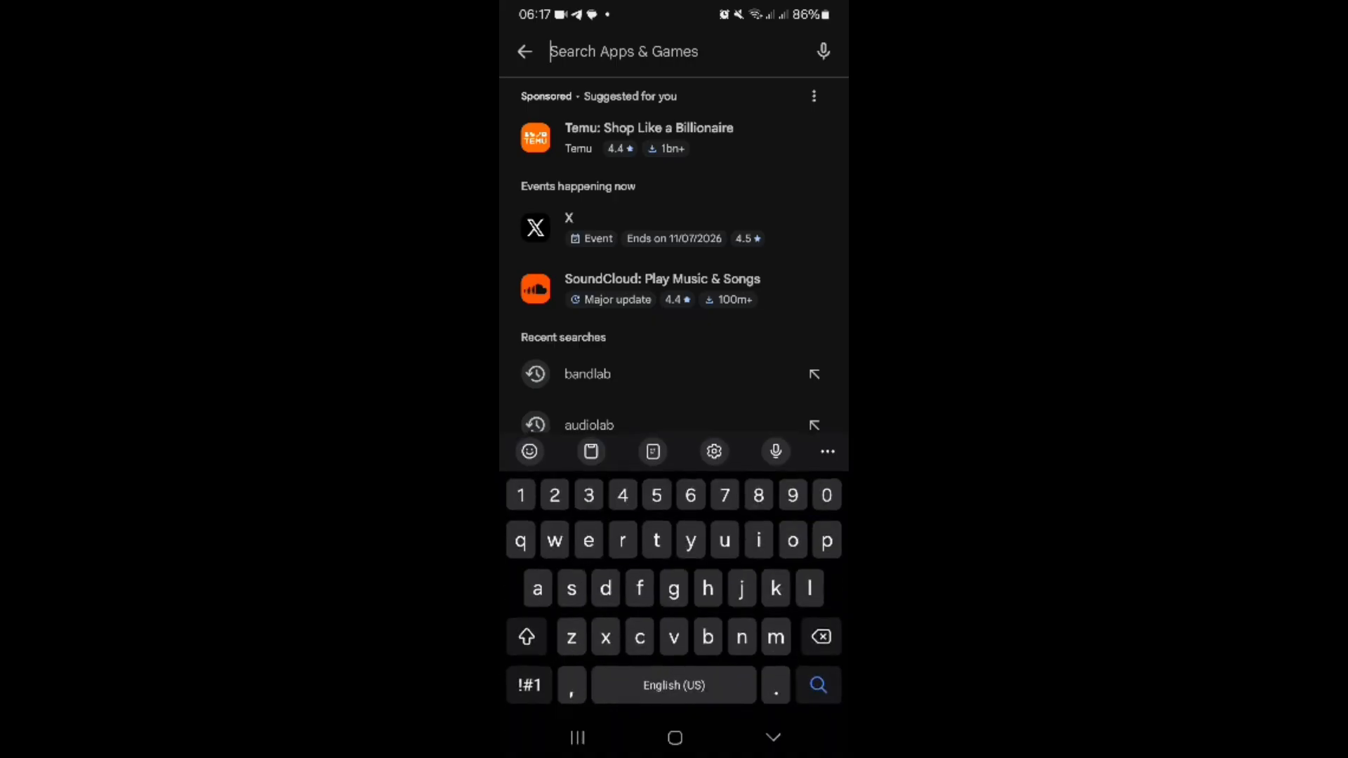
pyautogui.write('appsheet')
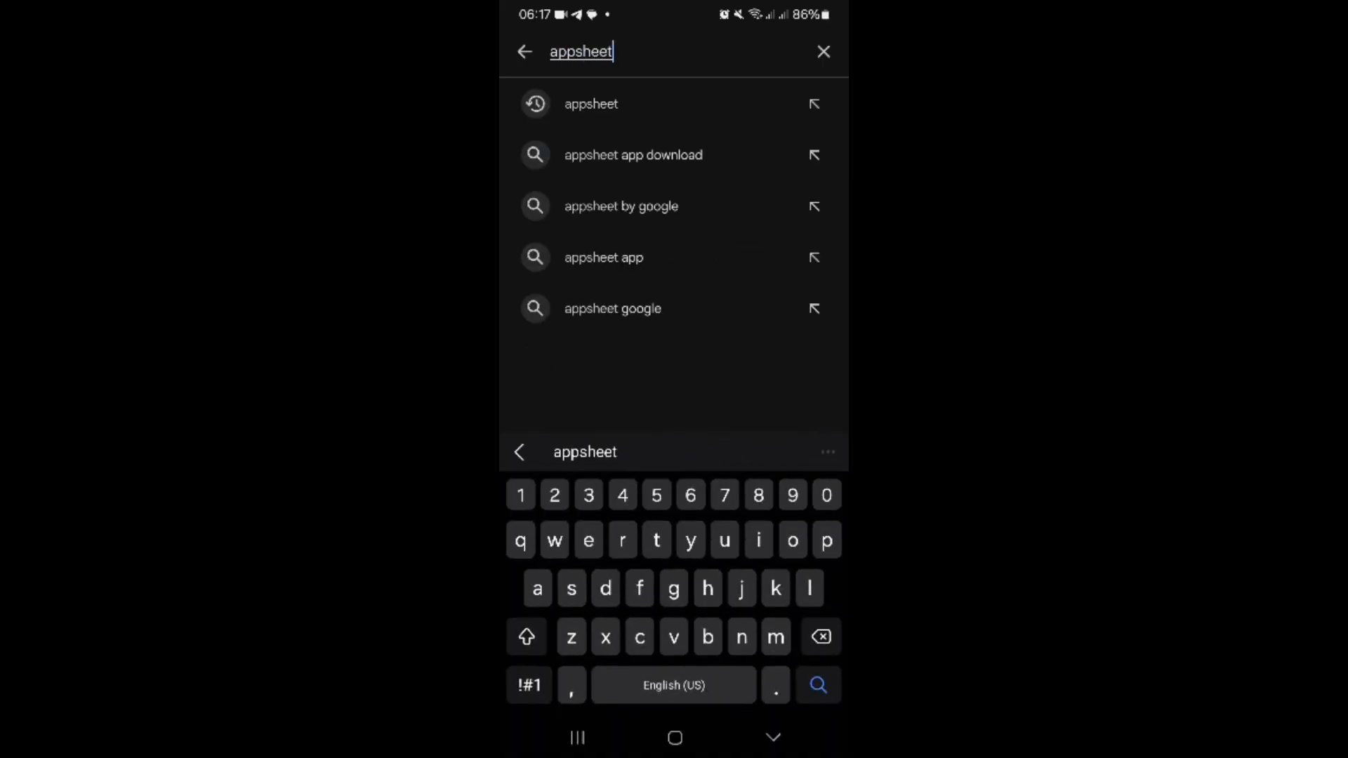
pyautogui.click(591, 104)
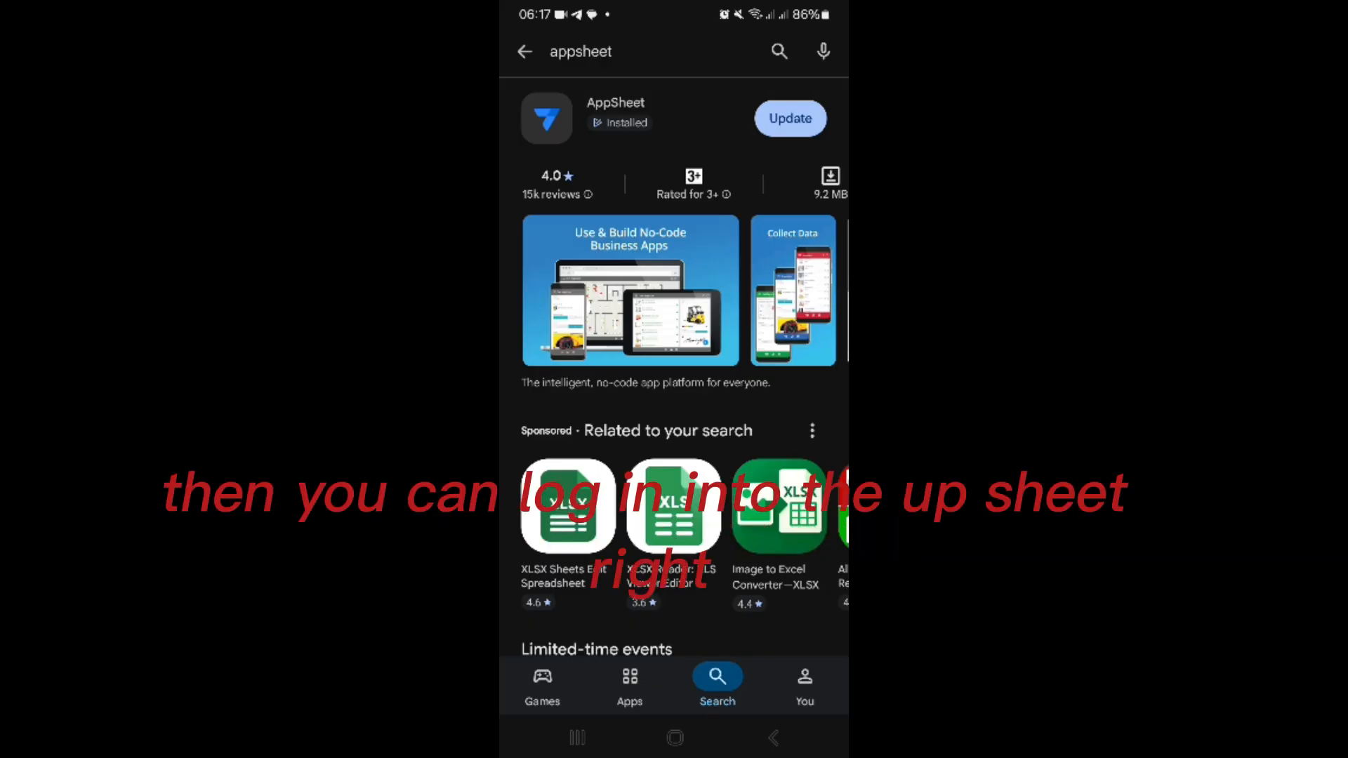
# Step: Switch to the AppSheet mobile app, open the Sales Manager app and look through its list of sales records
pyautogui.click(675, 737)
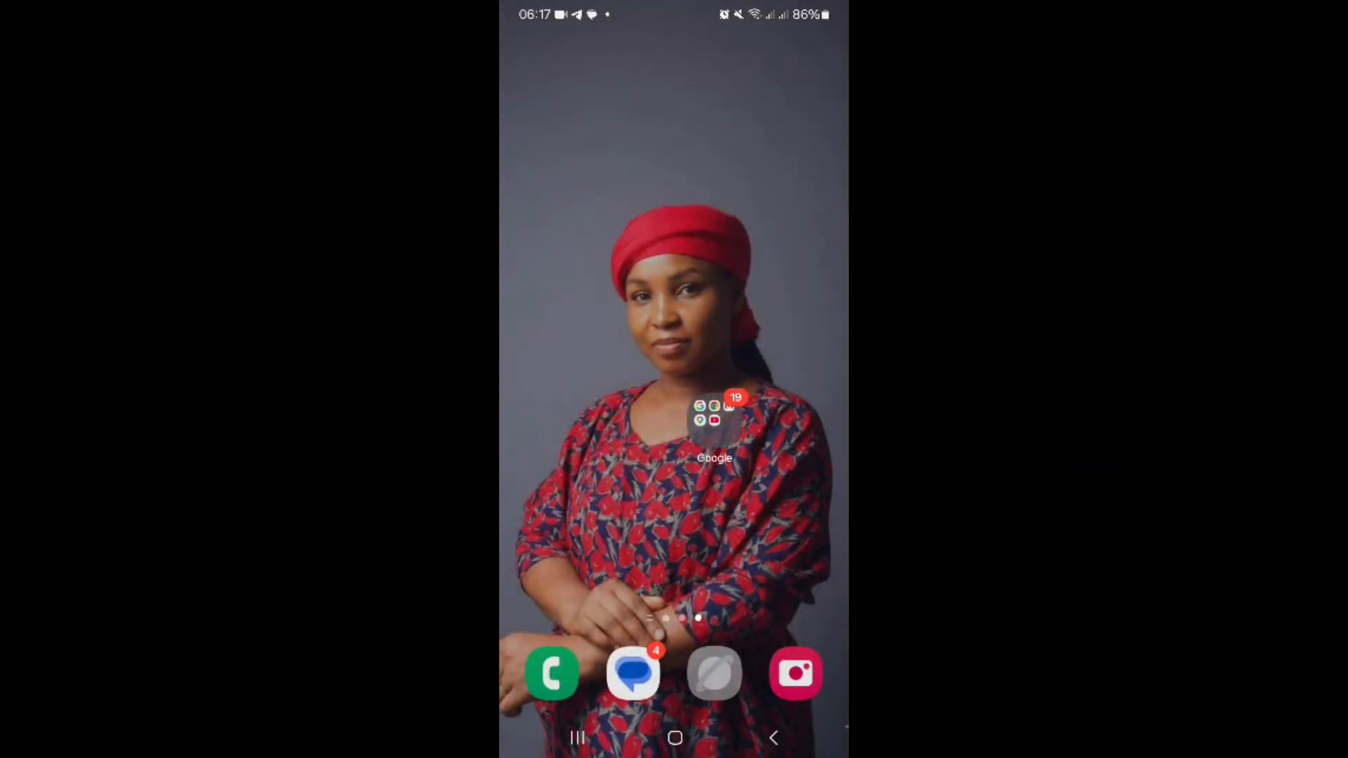
pyautogui.moveTo(674, 548); pyautogui.dragTo(674, 267)
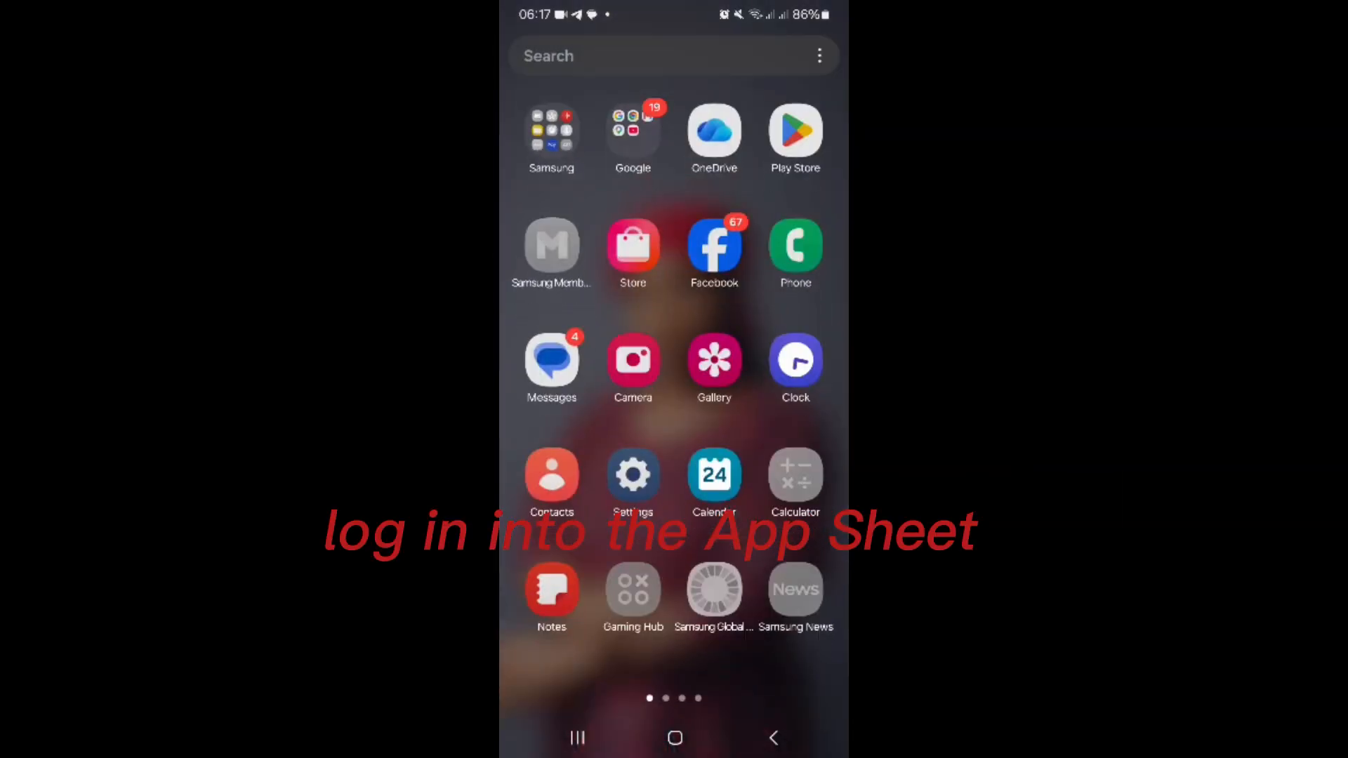
pyautogui.moveTo(772, 421); pyautogui.dragTo(562, 421)
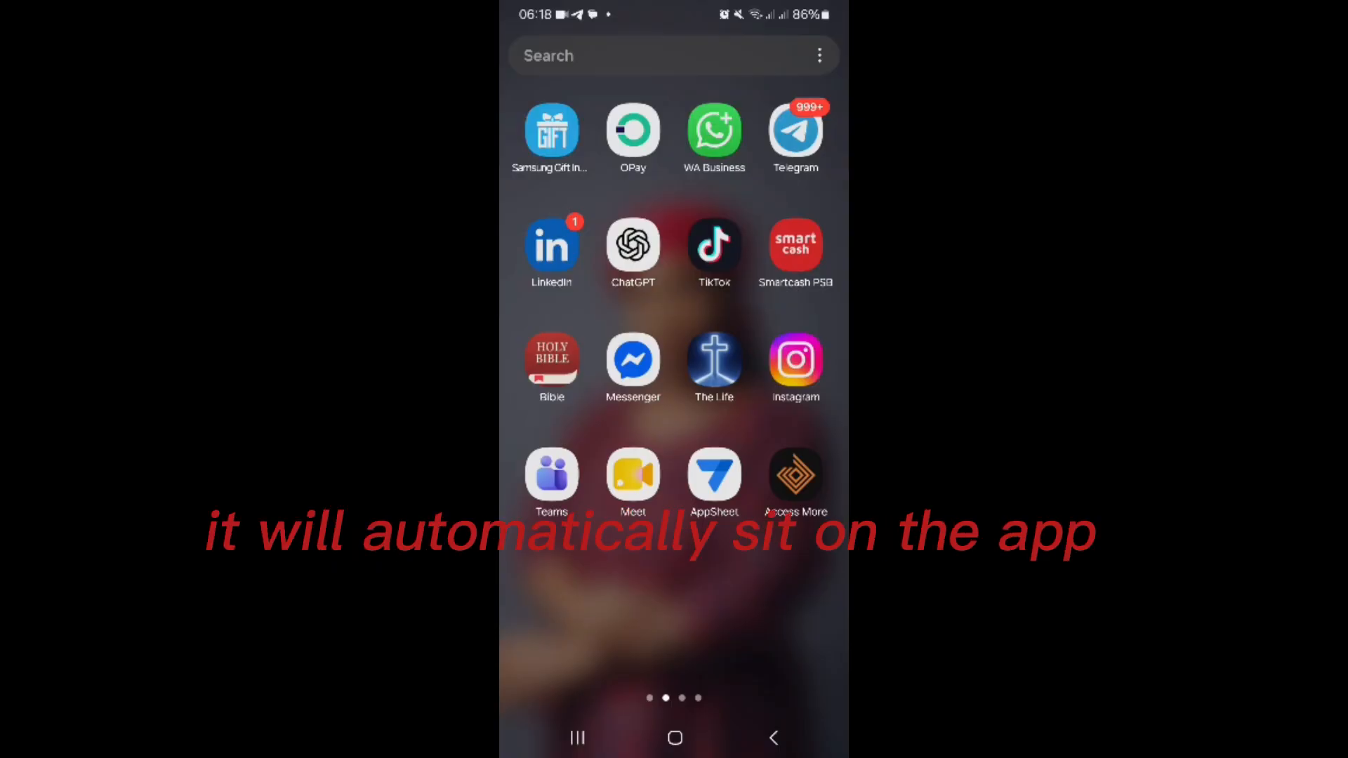
pyautogui.click(715, 475)
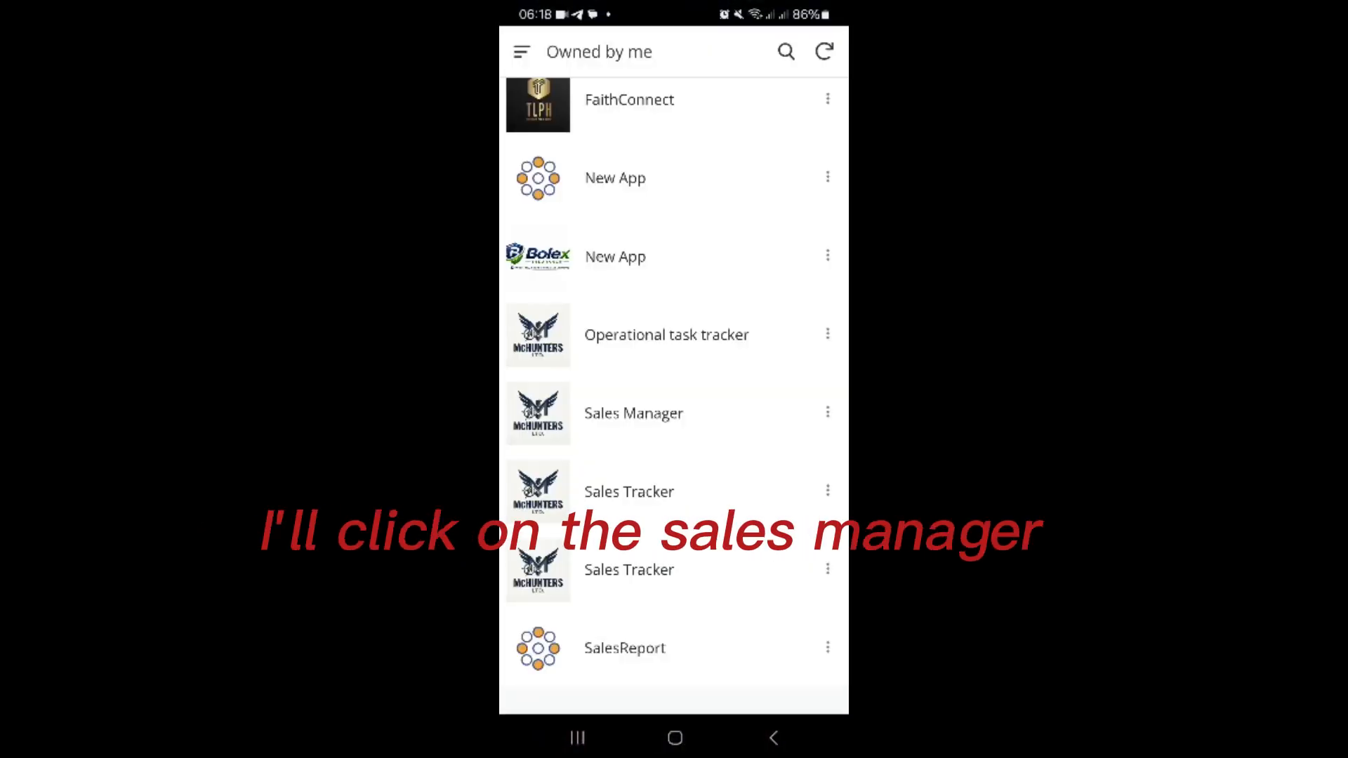
pyautogui.click(633, 413)
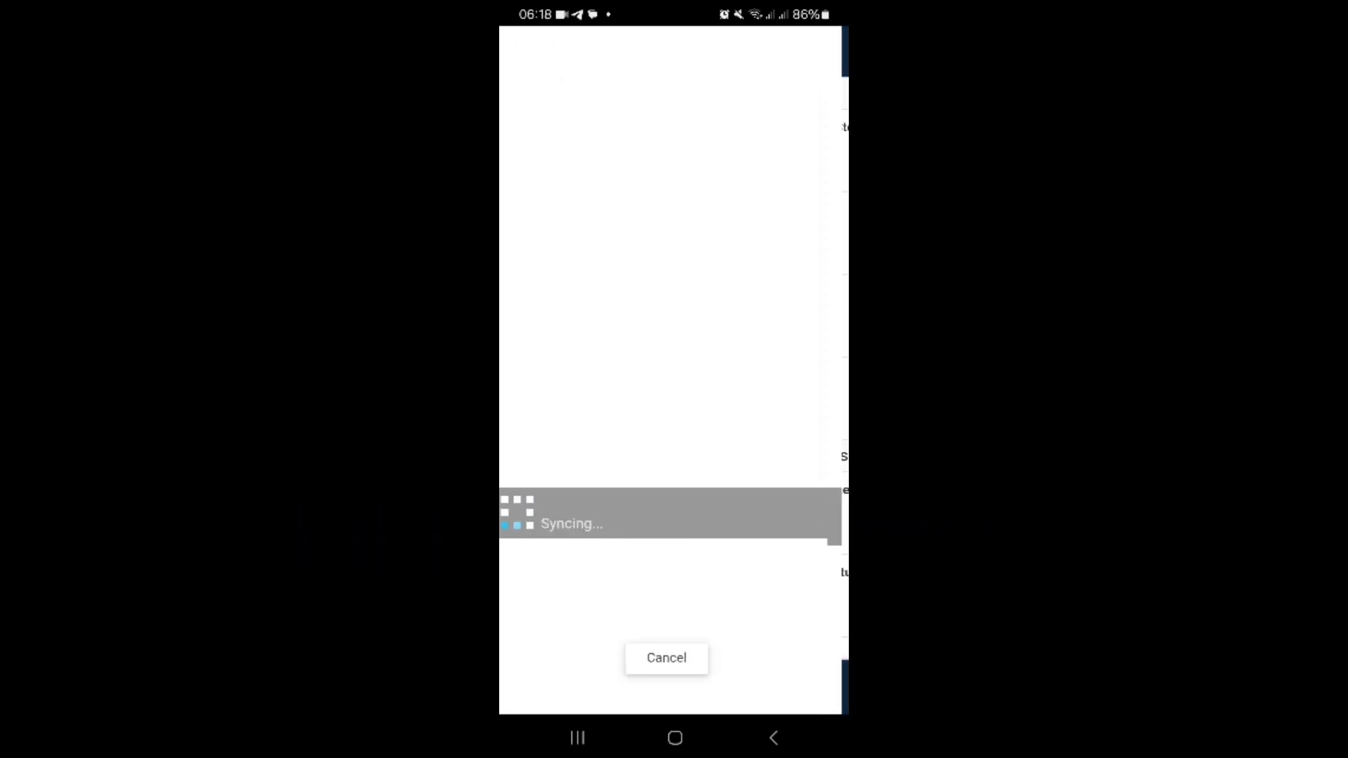
pyautogui.scroll(-2, 674, 365)
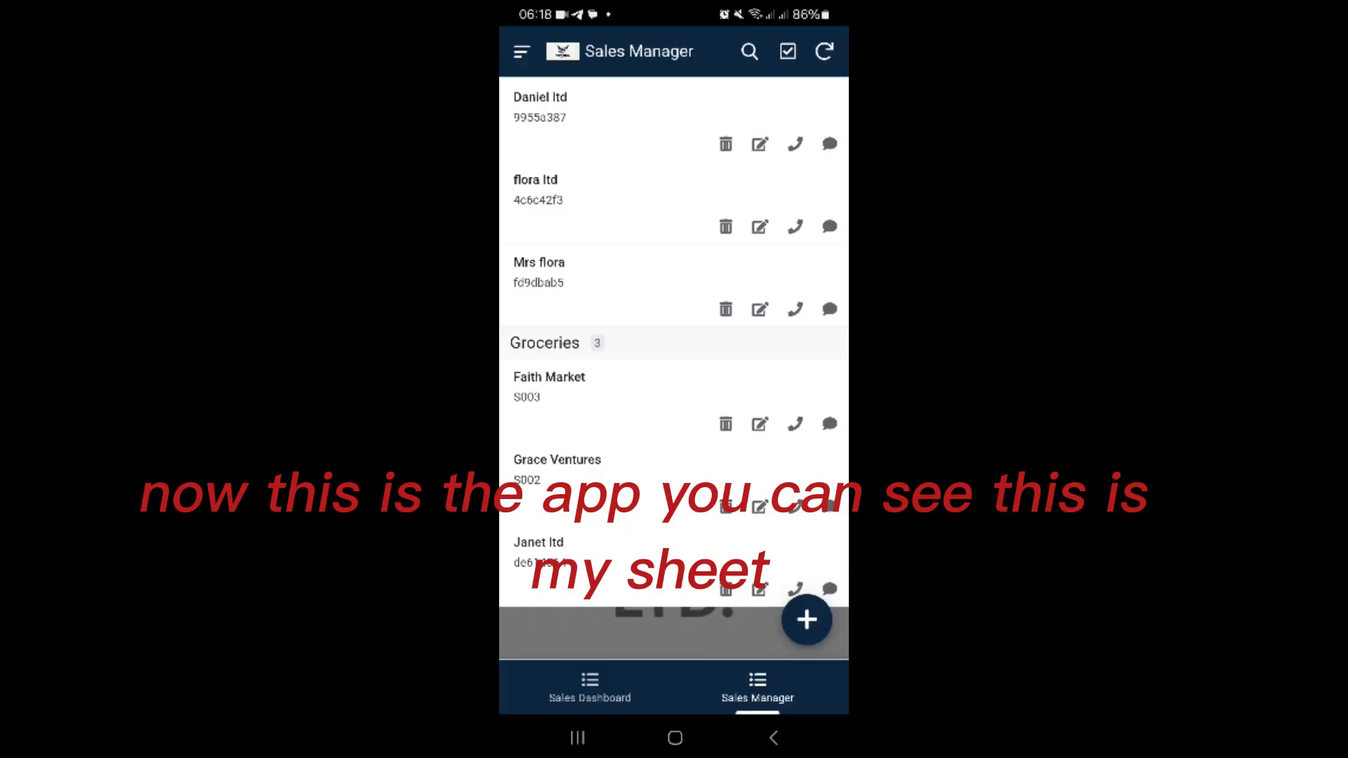
pyautogui.scroll(2, 674, 365)
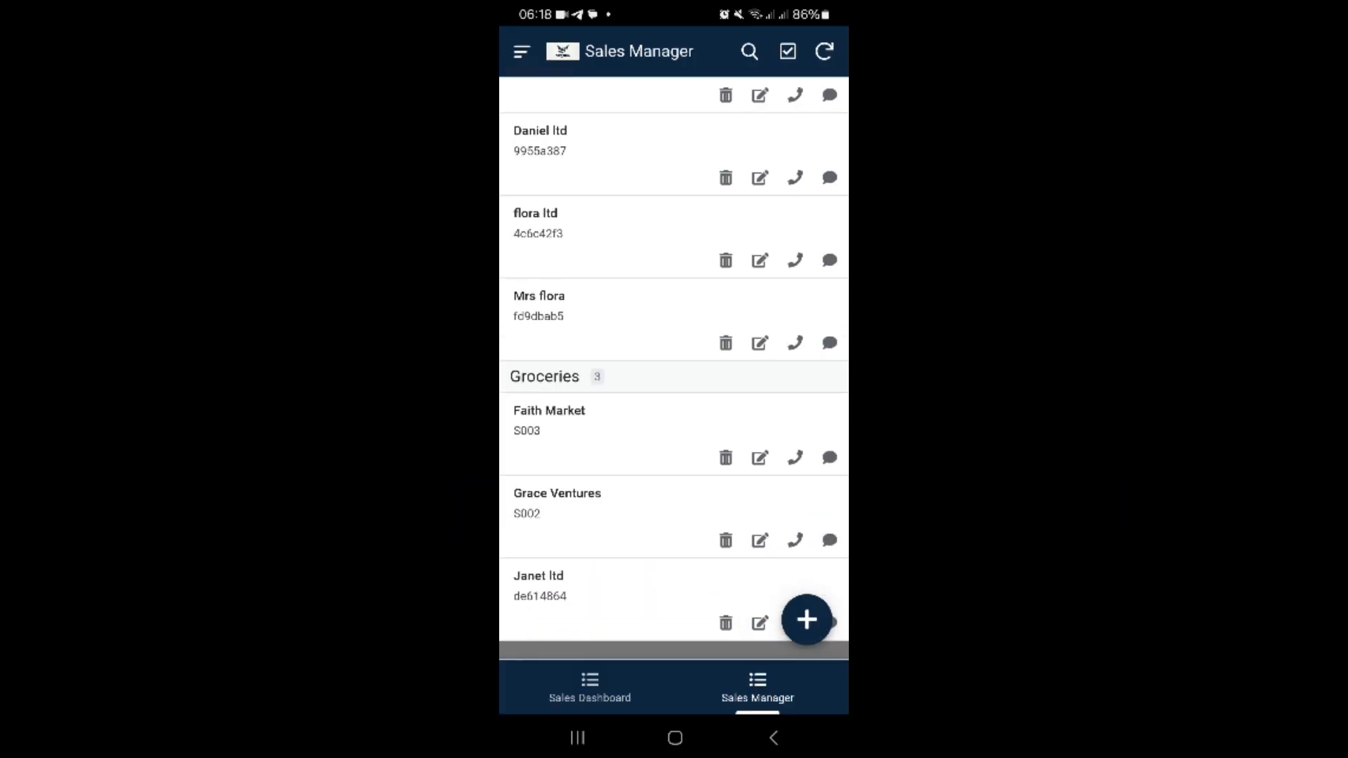
pyautogui.scroll(-2, 674, 365)
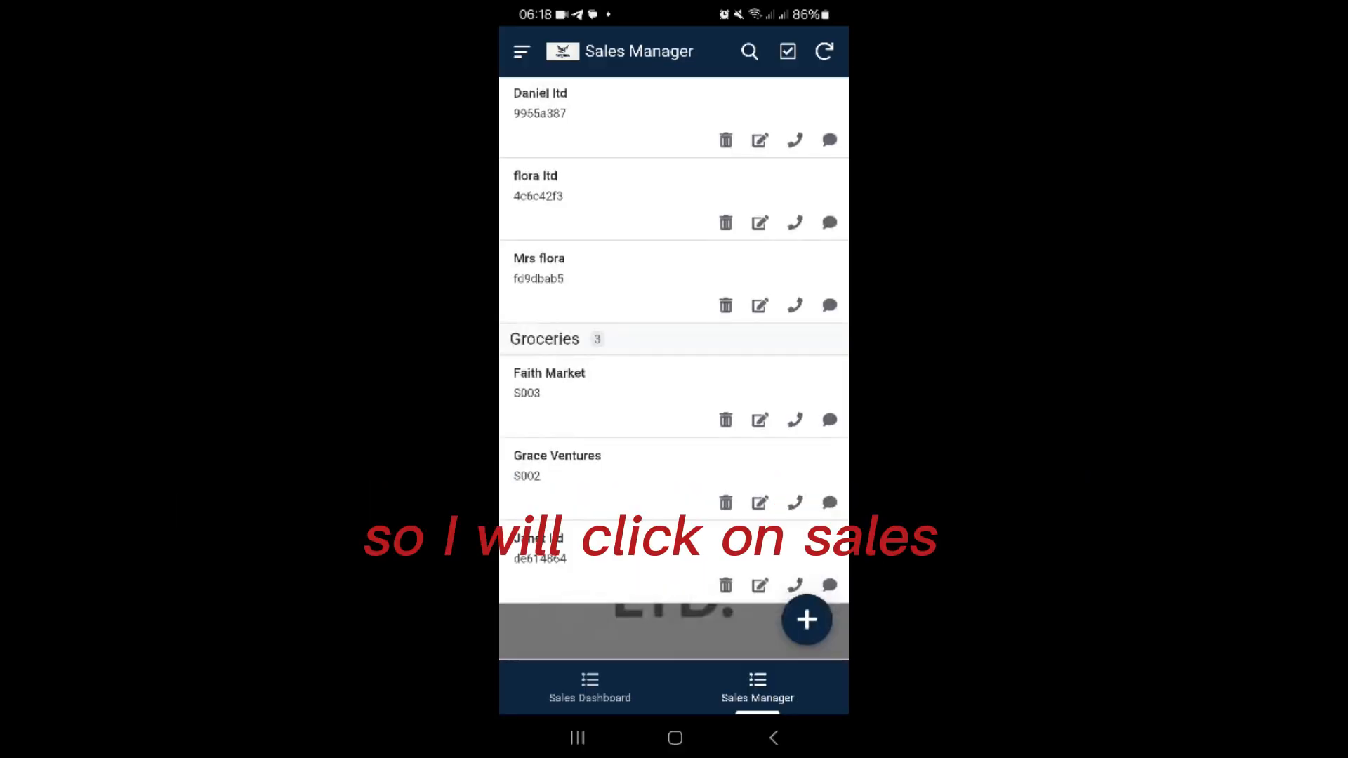
pyautogui.click(807, 620)
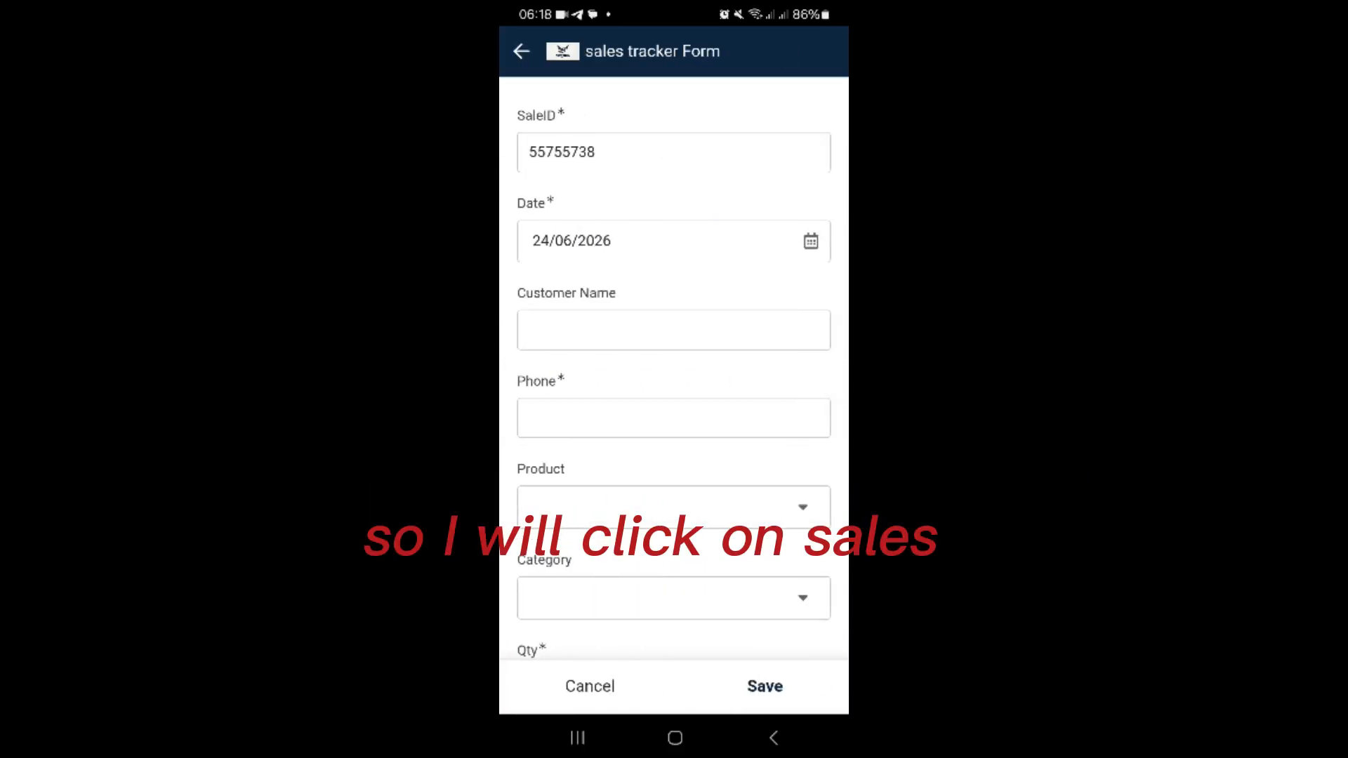
pyautogui.scroll(-5, 674, 369)
pyautogui.scroll(5, 674, 369)
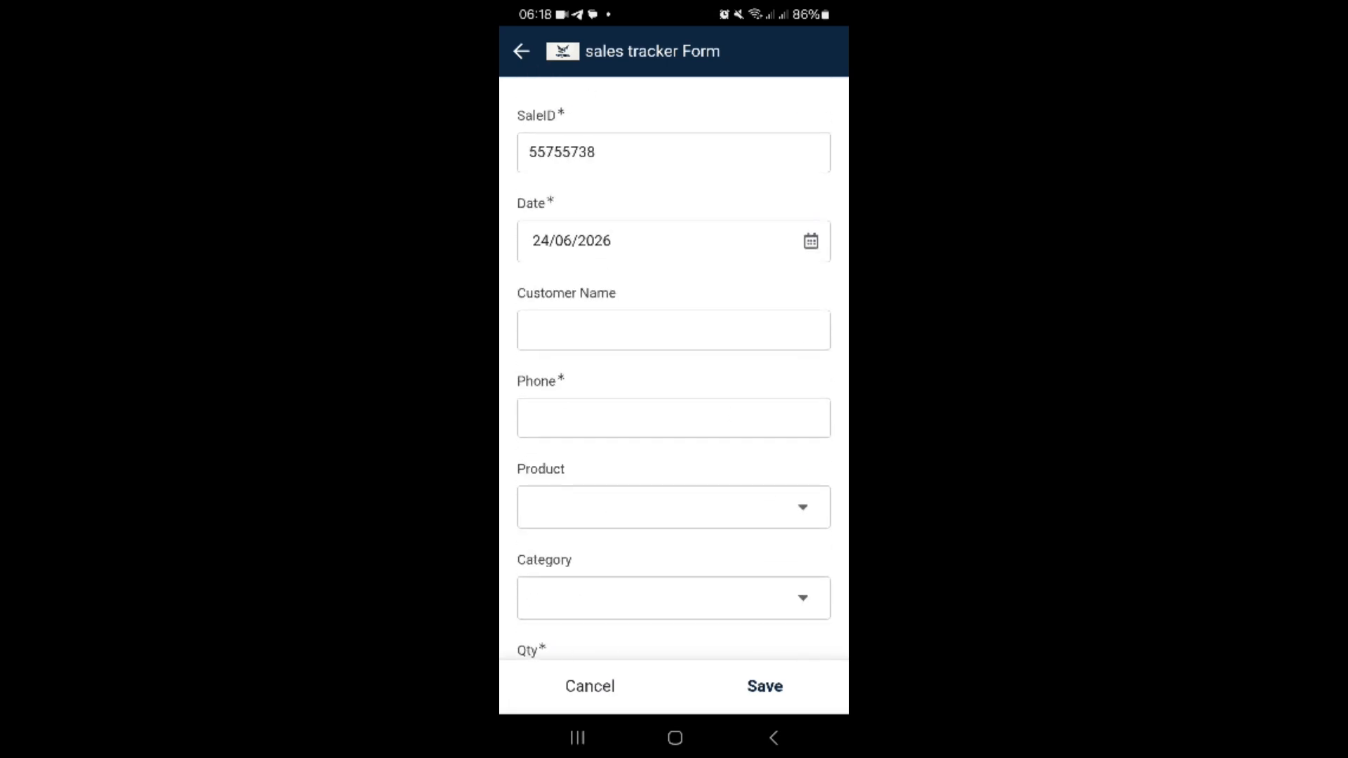
pyautogui.click(674, 330)
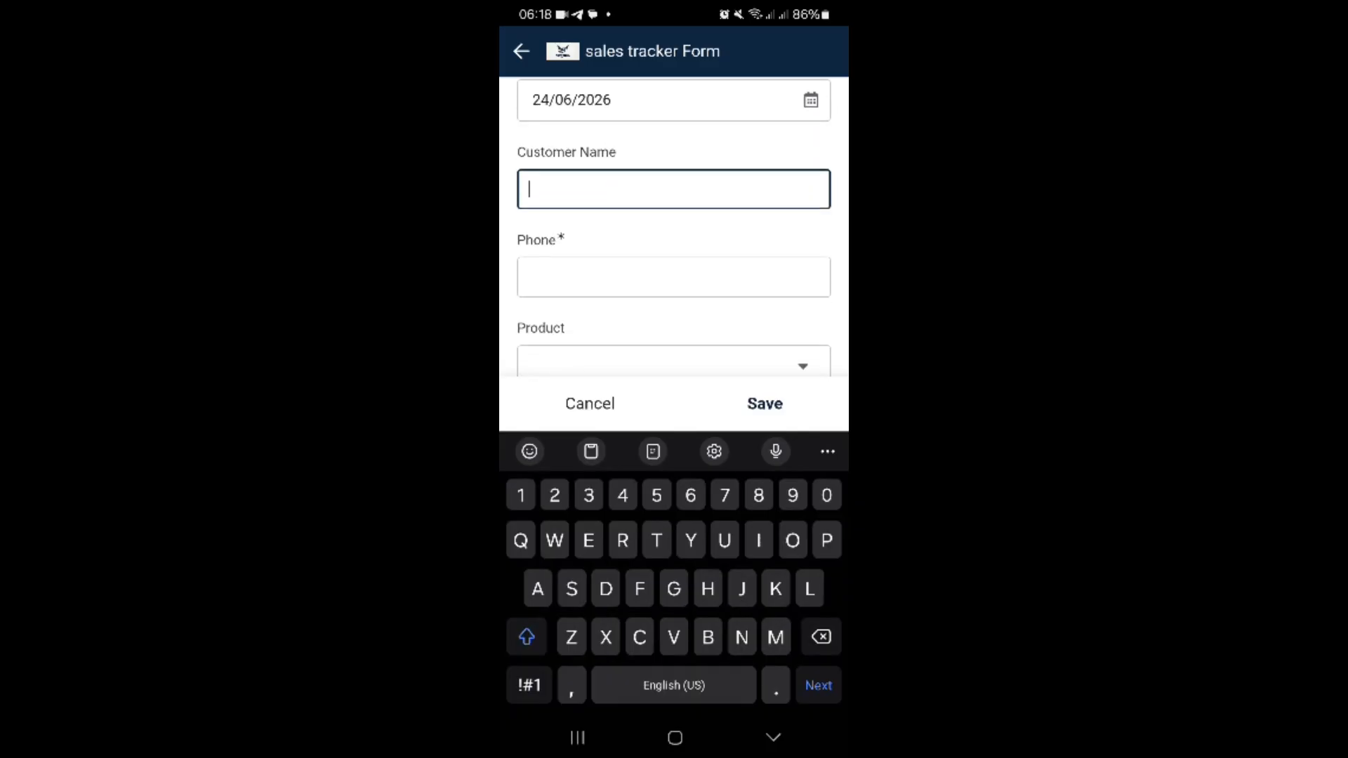
pyautogui.click(590, 404)
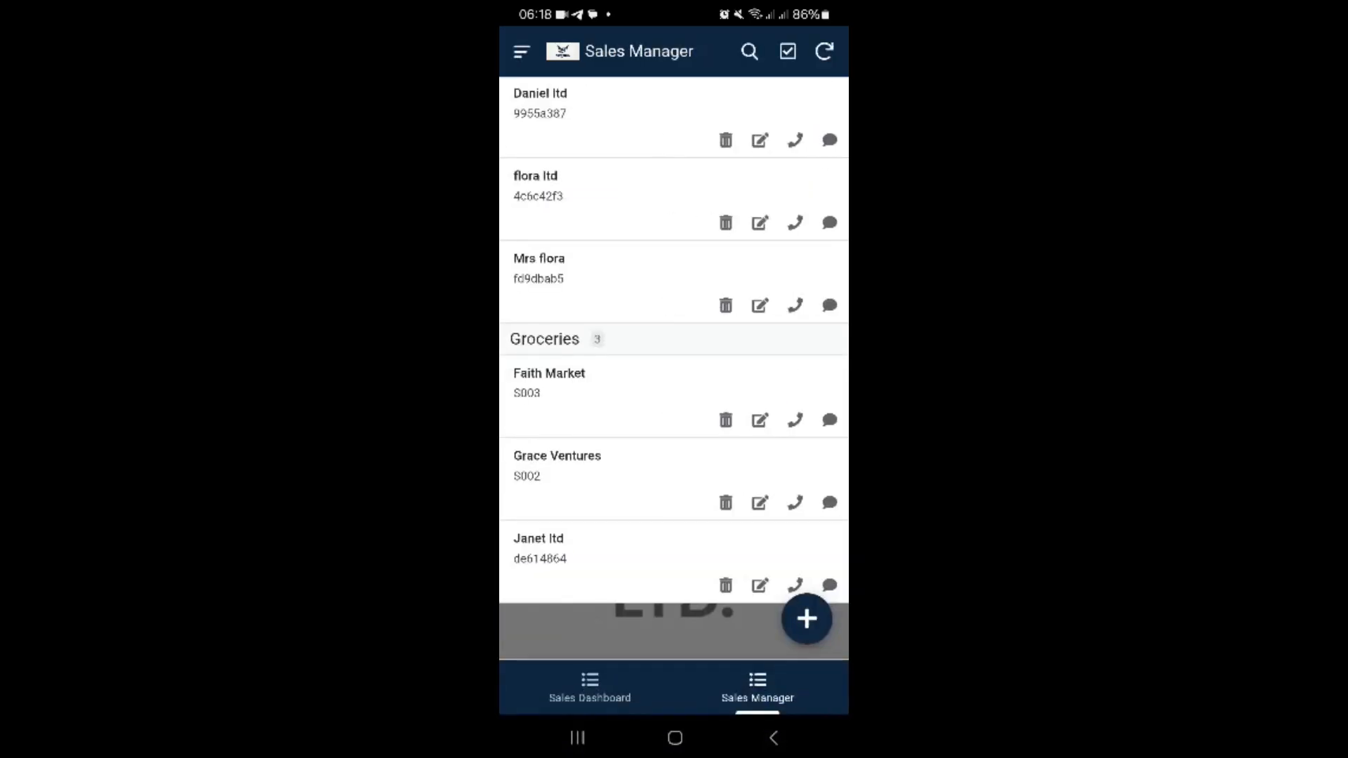
# Step: View the Sales Dashboard chart and return to the Sales Manager list
pyautogui.click(589, 686)
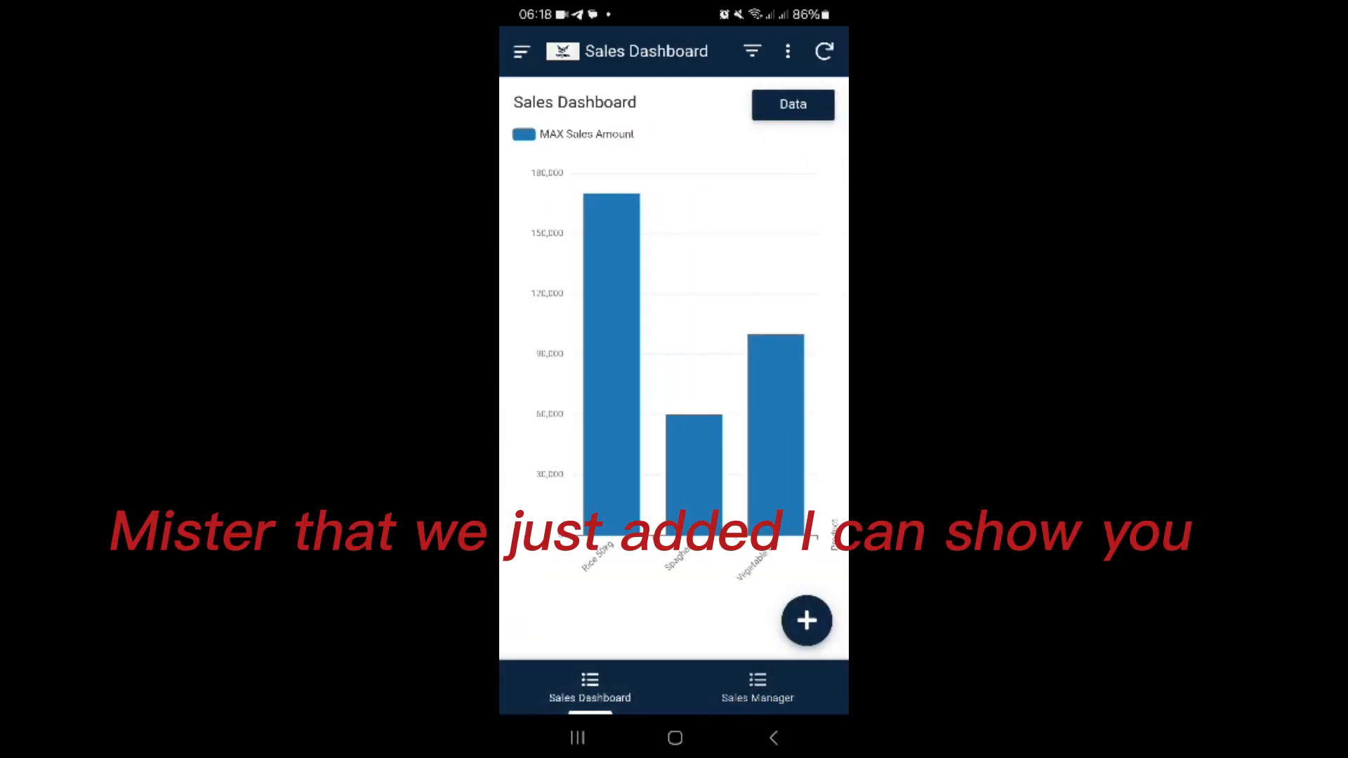
pyautogui.click(520, 52)
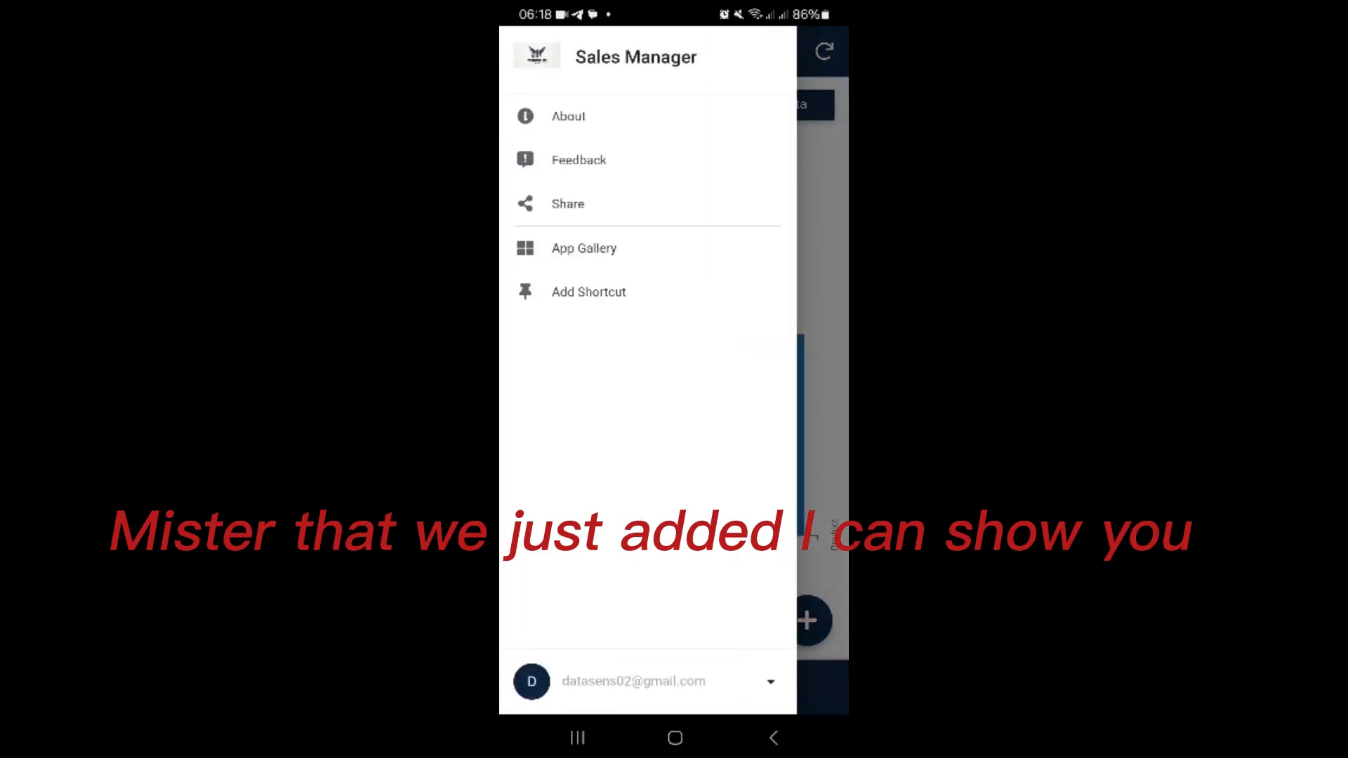
pyautogui.moveTo(702, 421); pyautogui.dragTo(533, 421)
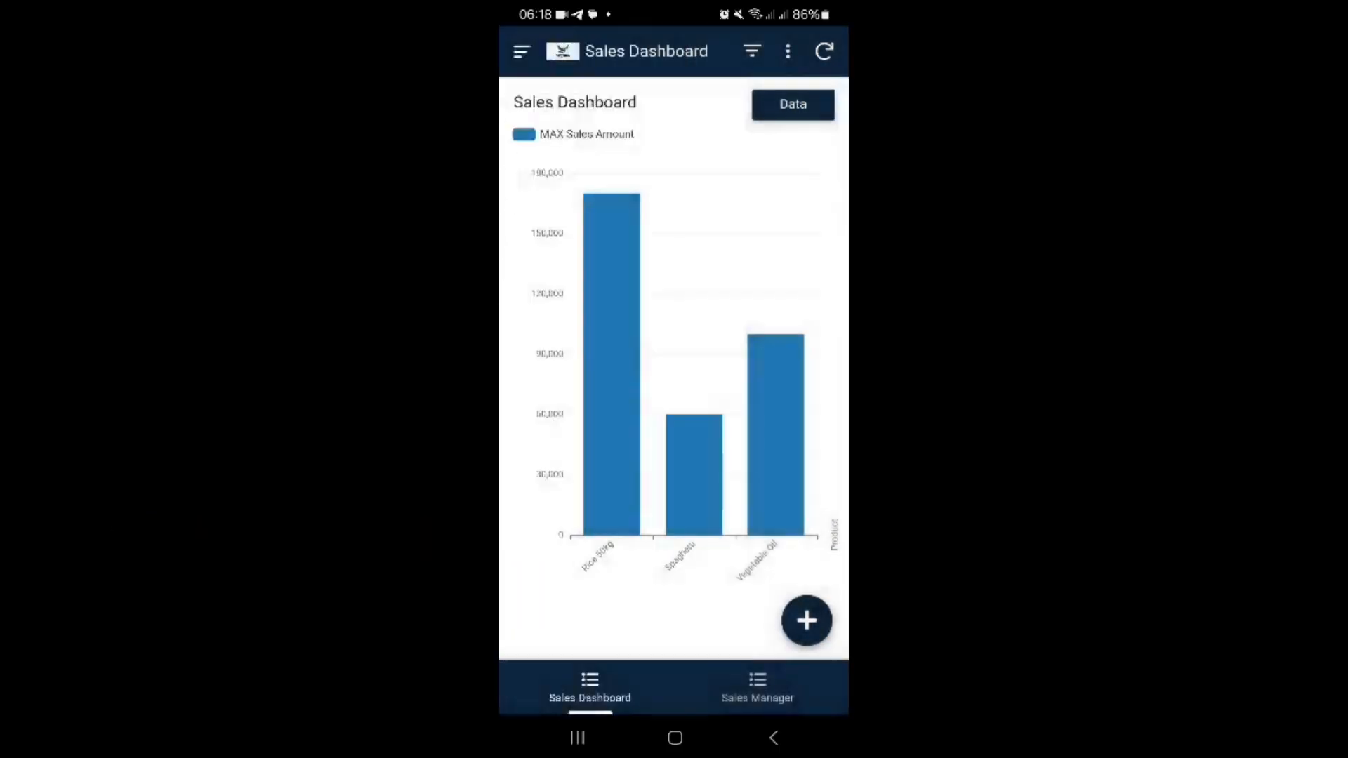
pyautogui.click(757, 687)
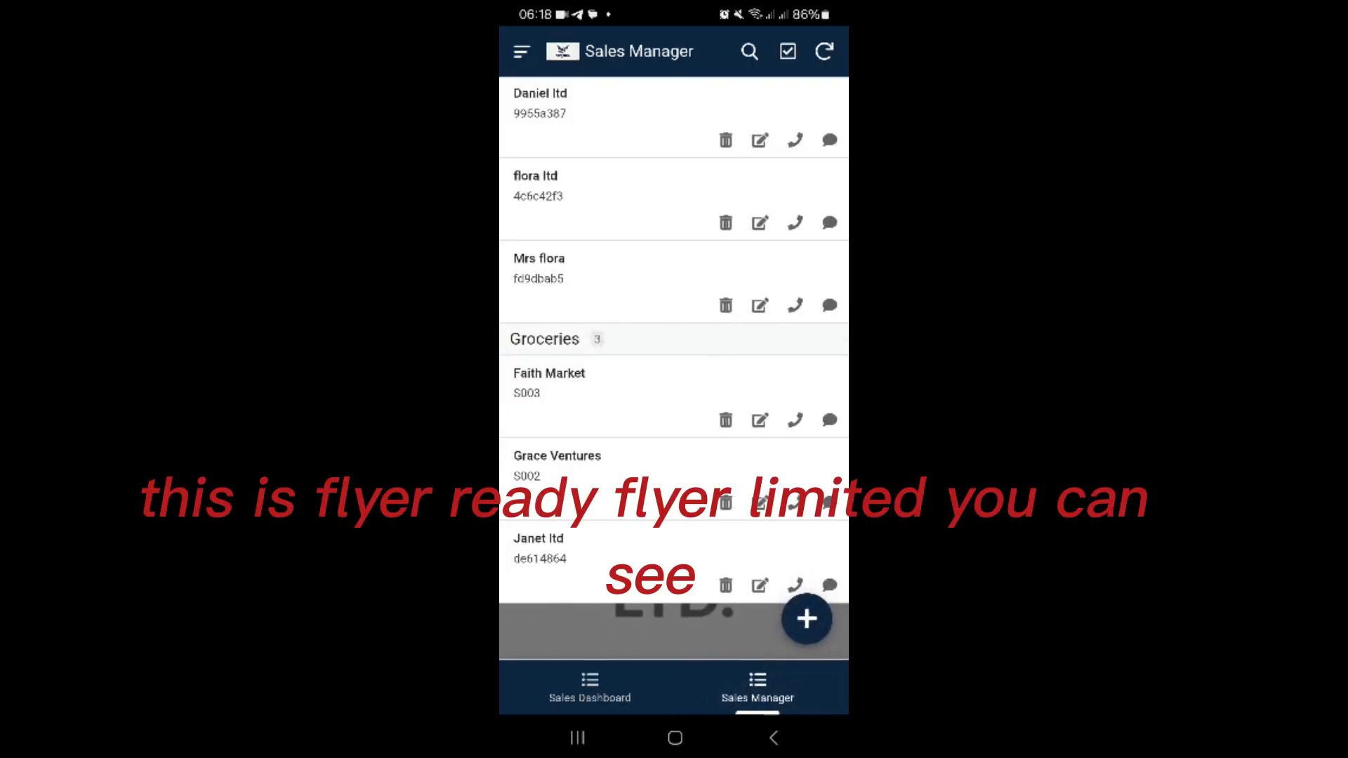
# Step: Review the details of the sales record added for 6 Spaghetti and return to the Sales Manager list
pyautogui.click(604, 191)
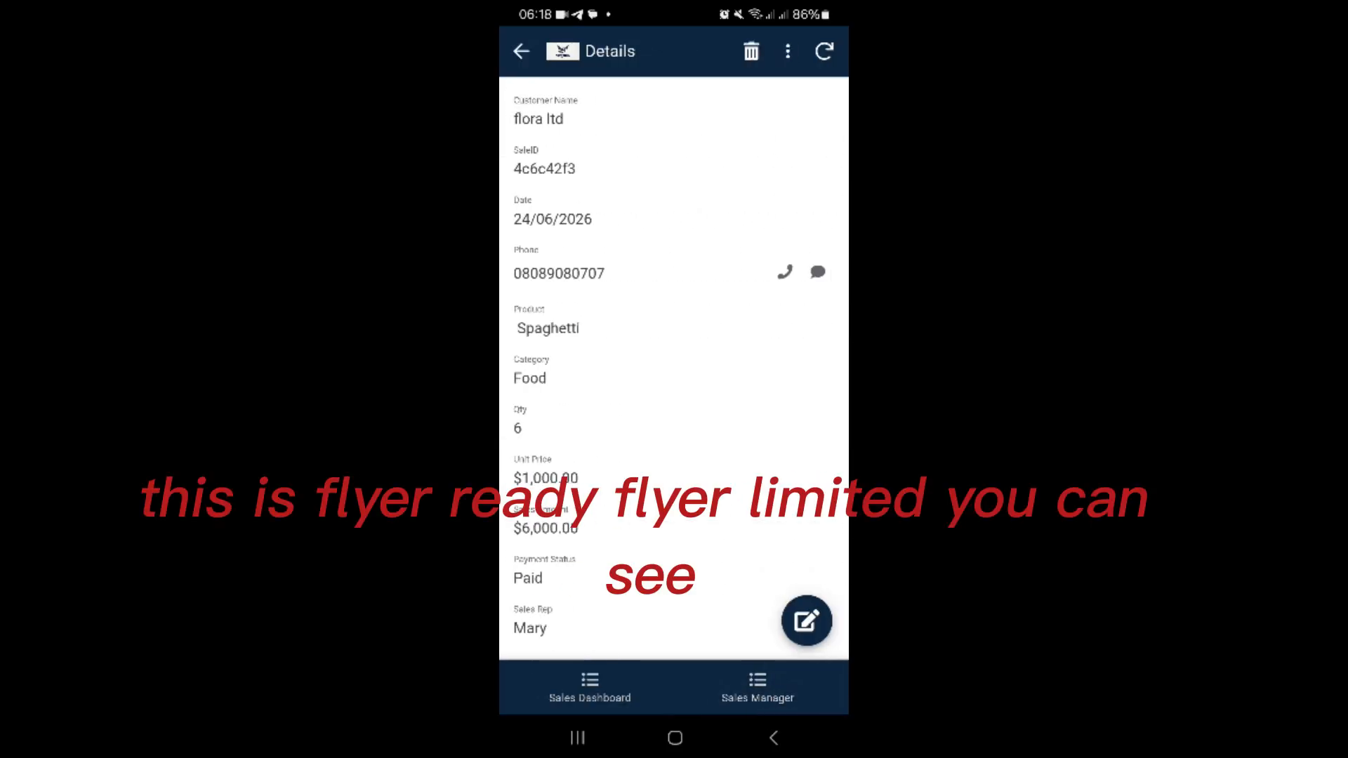
pyautogui.scroll(-1, 674, 368)
pyautogui.scroll(1, 674, 368)
pyautogui.scroll(-1, 673, 368)
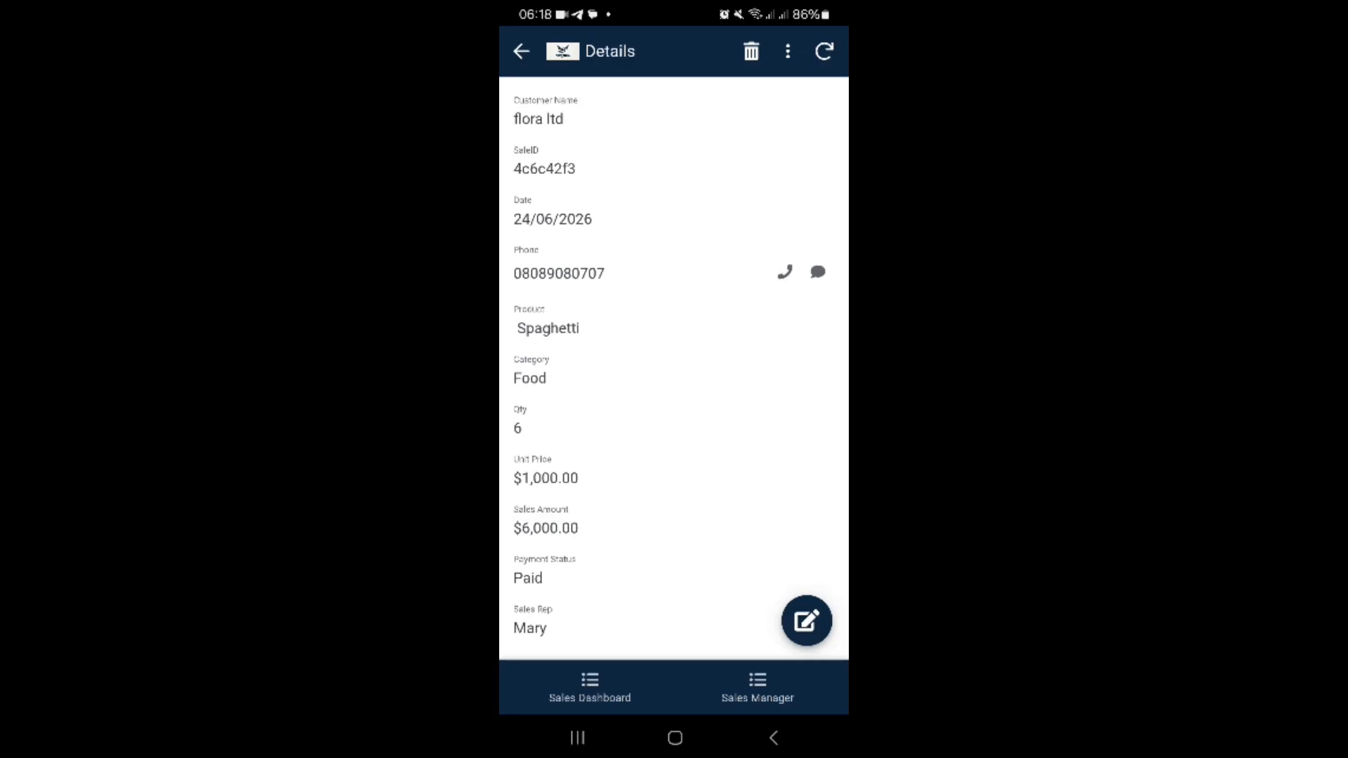
pyautogui.click(521, 51)
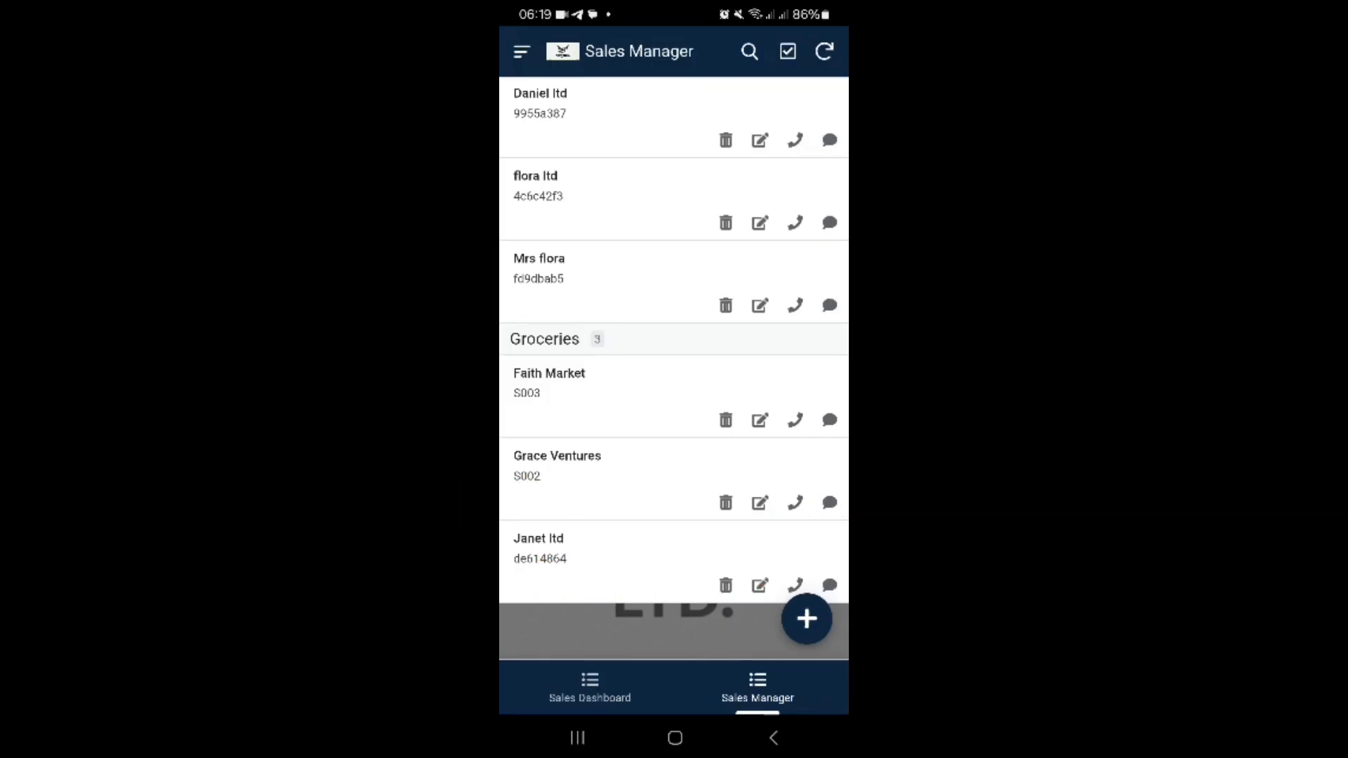
# Step: Start a new sales record and enter the customer's name and phone number
pyautogui.click(806, 619)
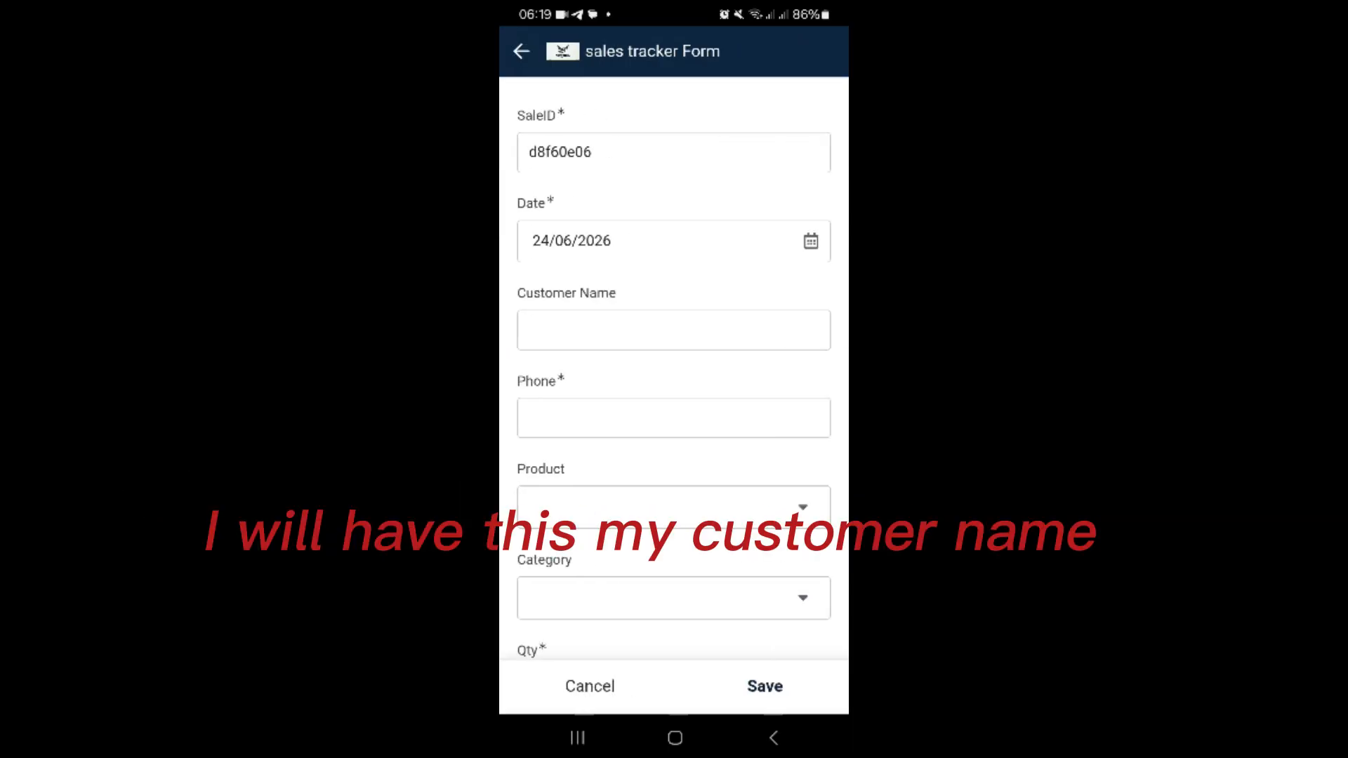
pyautogui.click(673, 330)
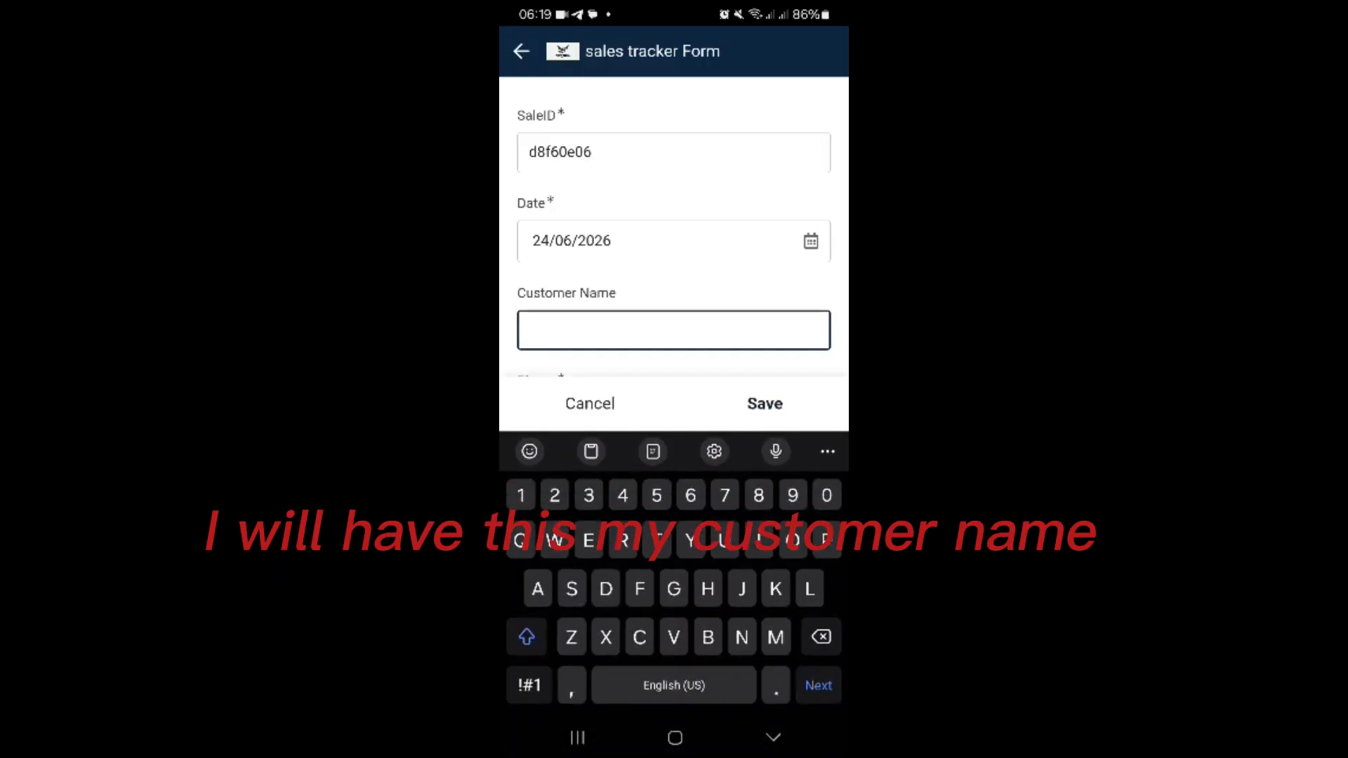
pyautogui.write('G')
pyautogui.press('BackSpace')
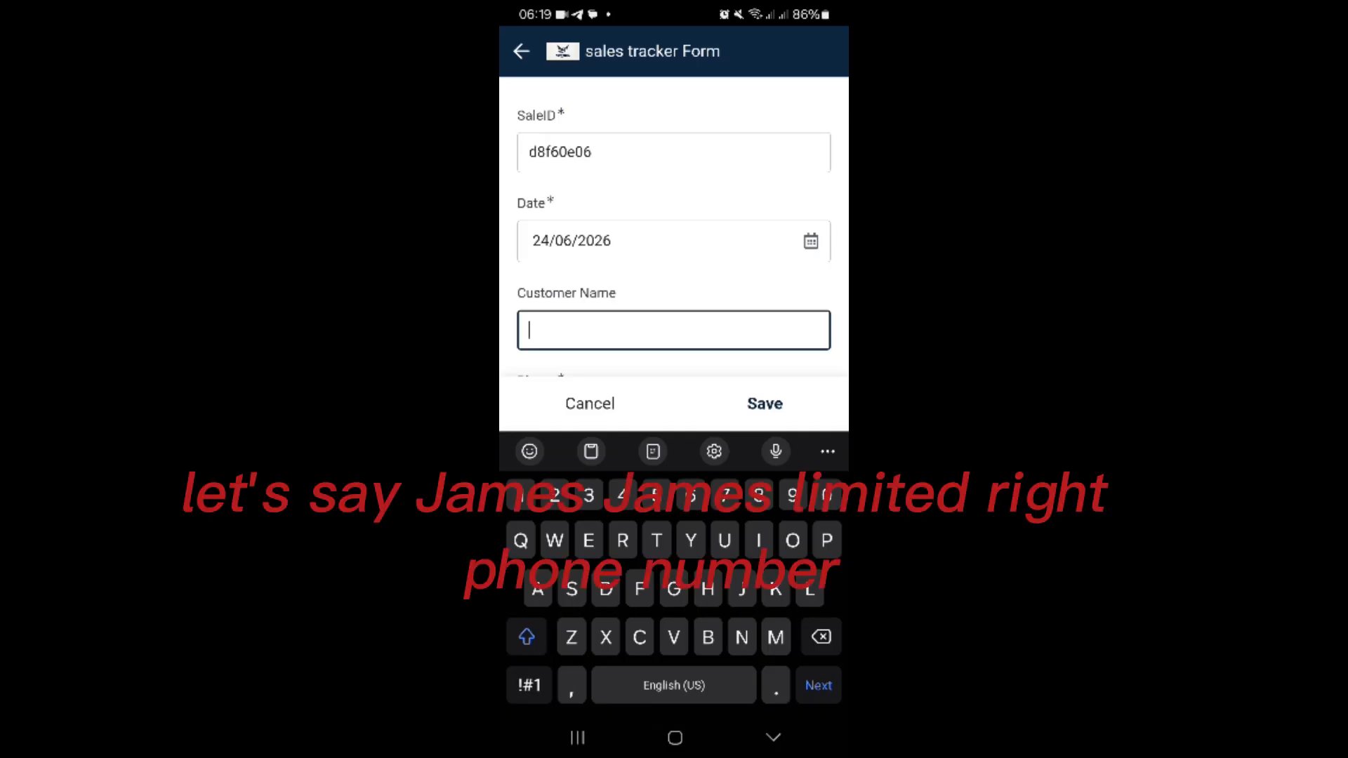
pyautogui.write('James')
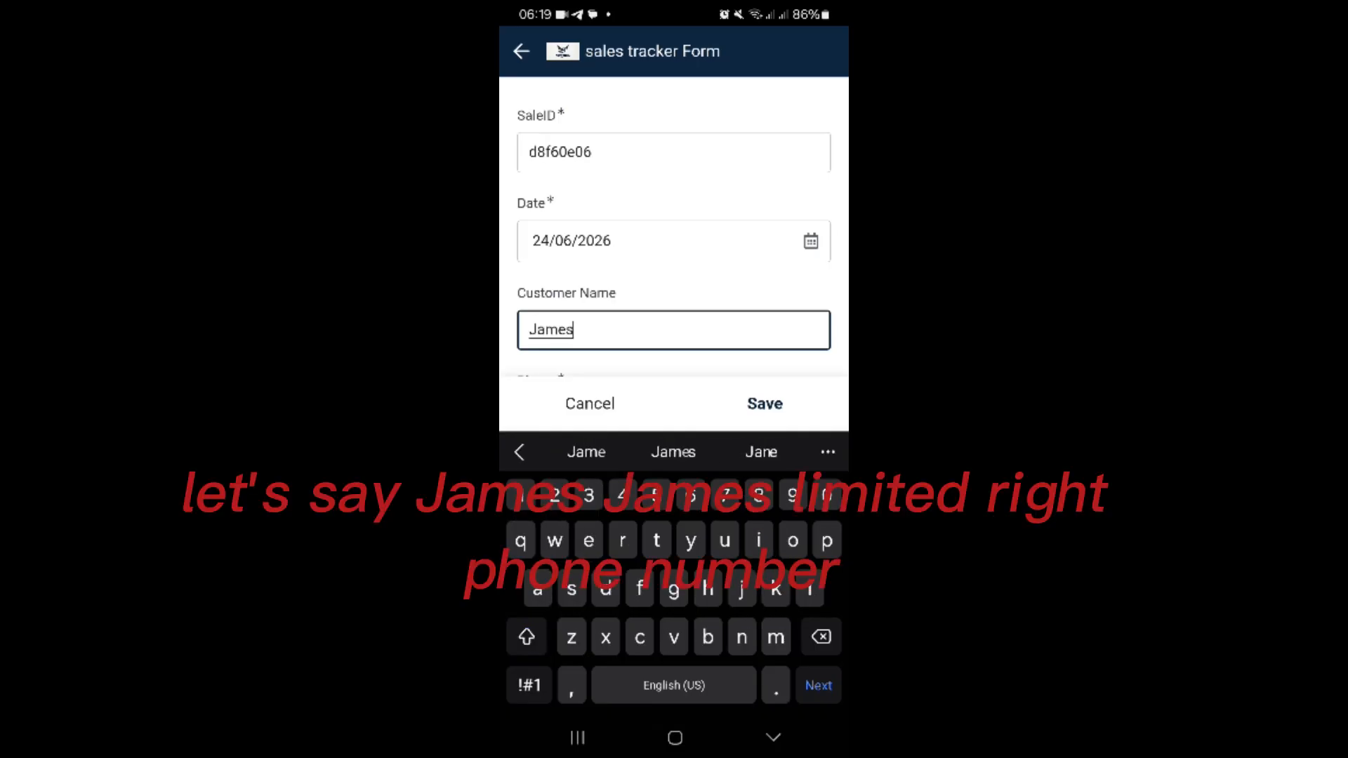
pyautogui.write(' ltd')
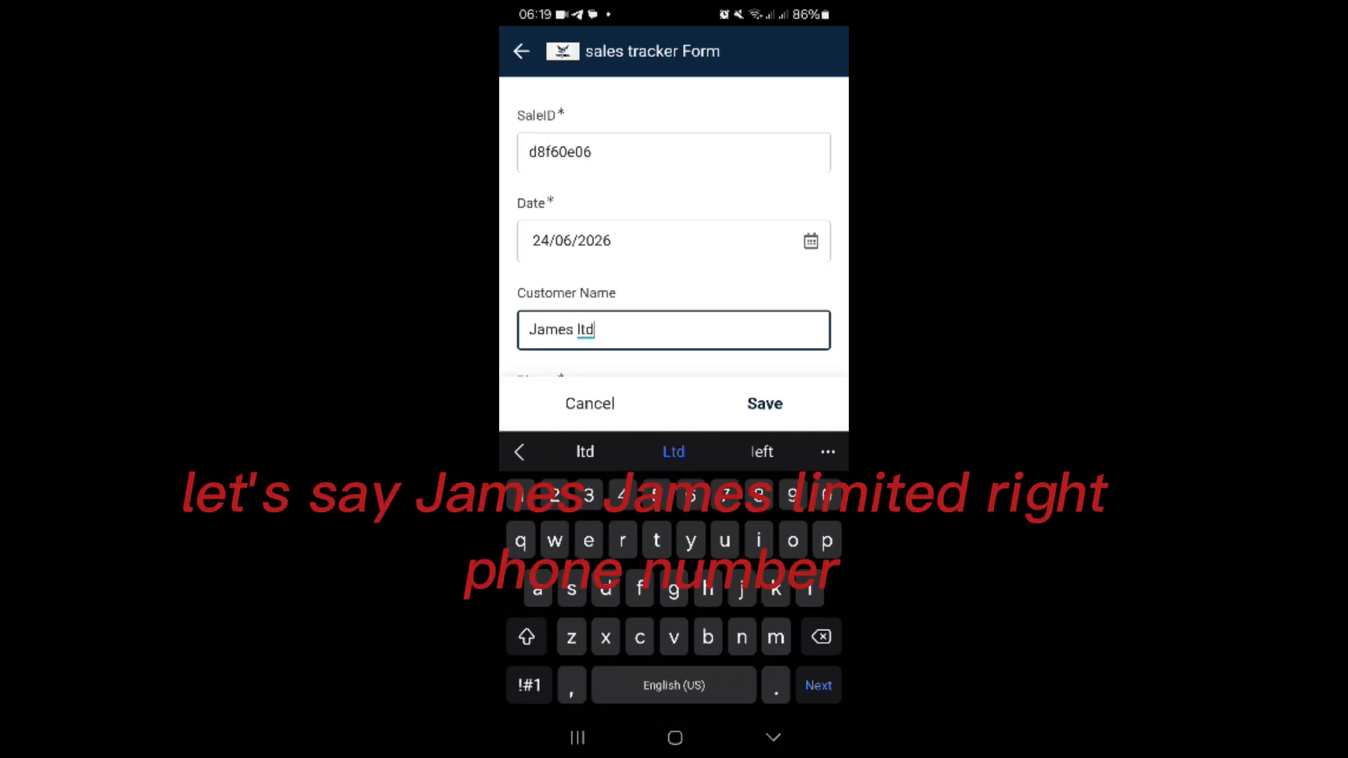
pyautogui.scroll(-2, 674, 228)
pyautogui.click(674, 293)
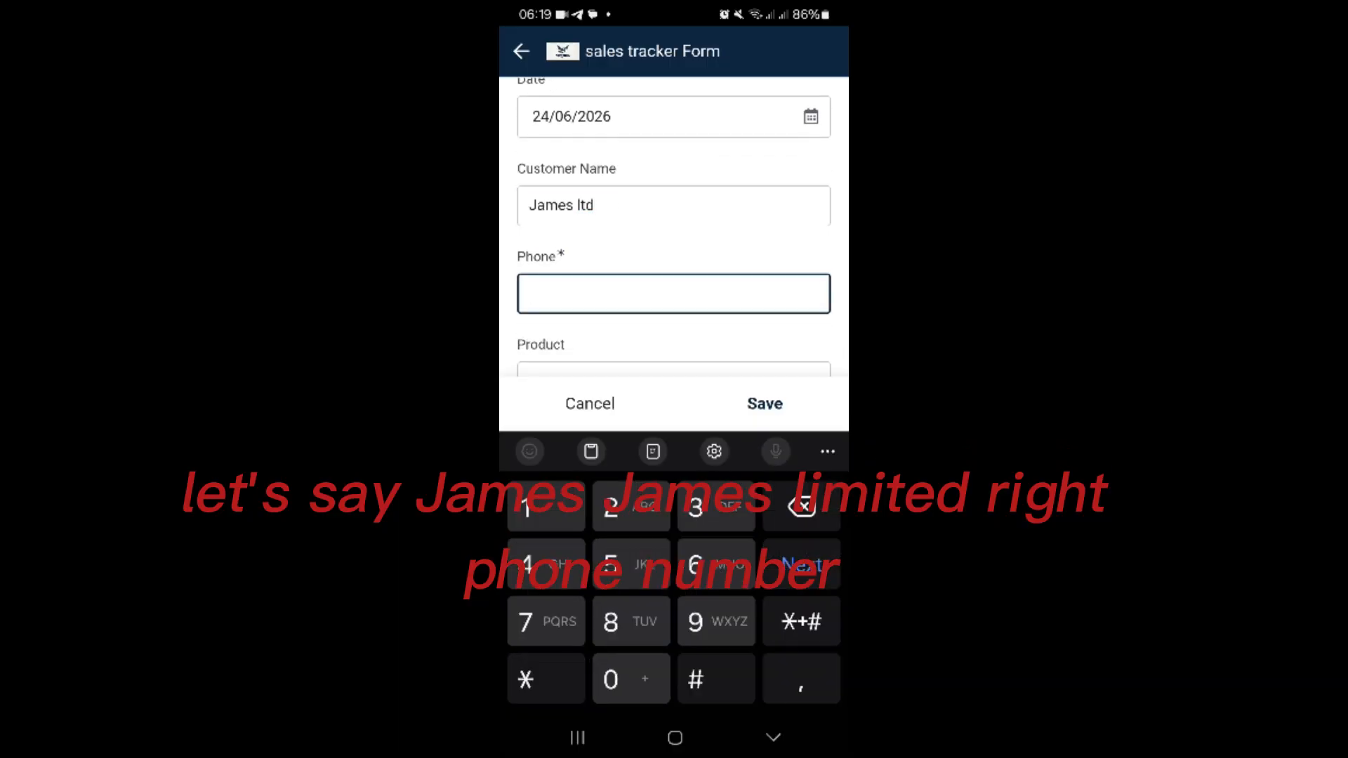
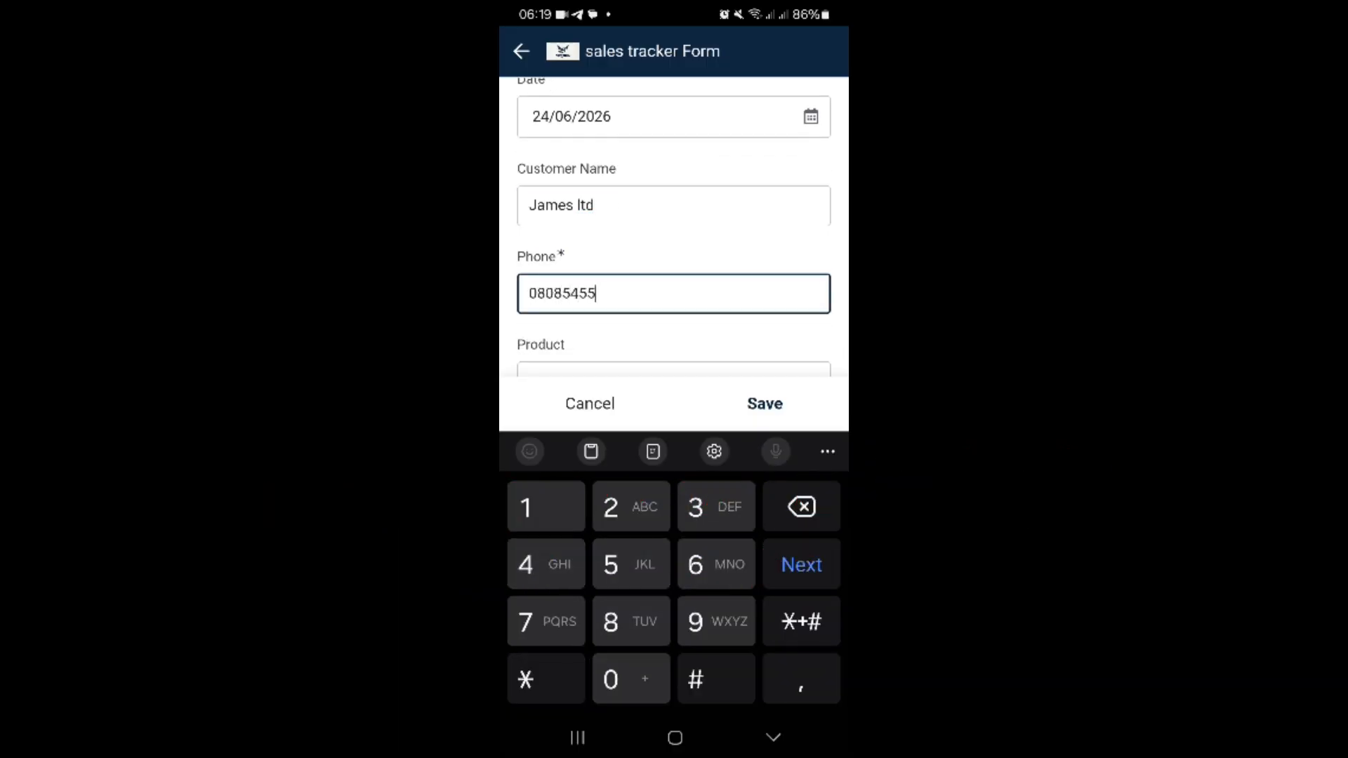
# Step: Choose Spaghetti as the product, try Groceries as the category and clear the category again
pyautogui.scroll(-2, 674, 228)
pyautogui.click(673, 258)
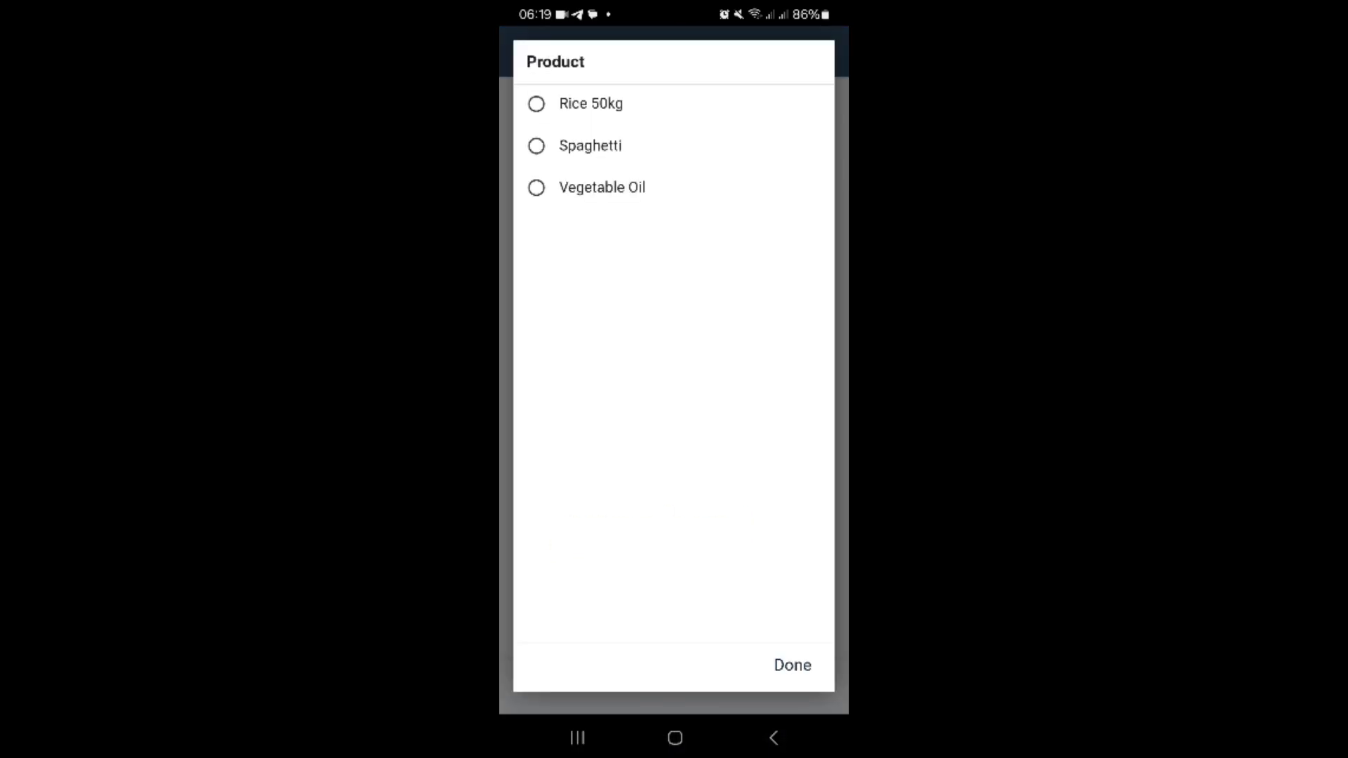
pyautogui.click(590, 145)
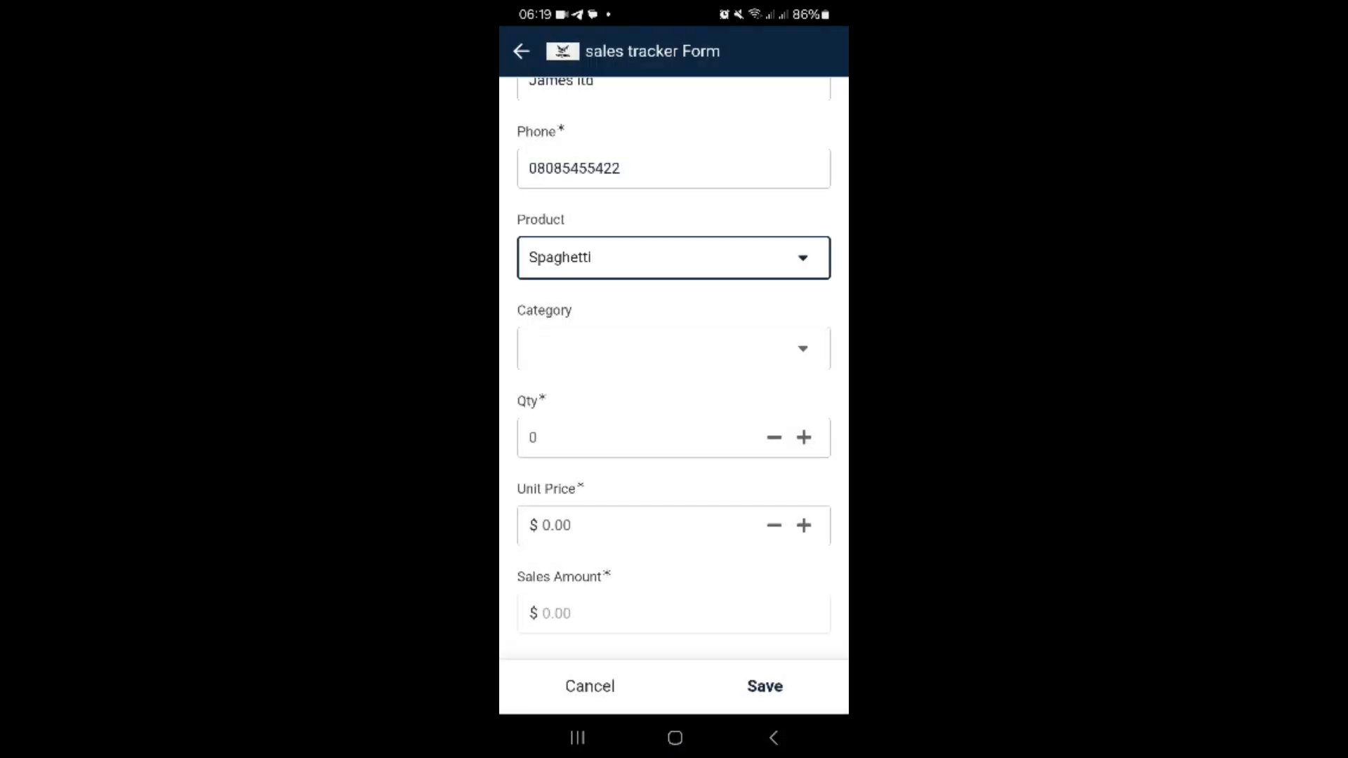
pyautogui.click(674, 348)
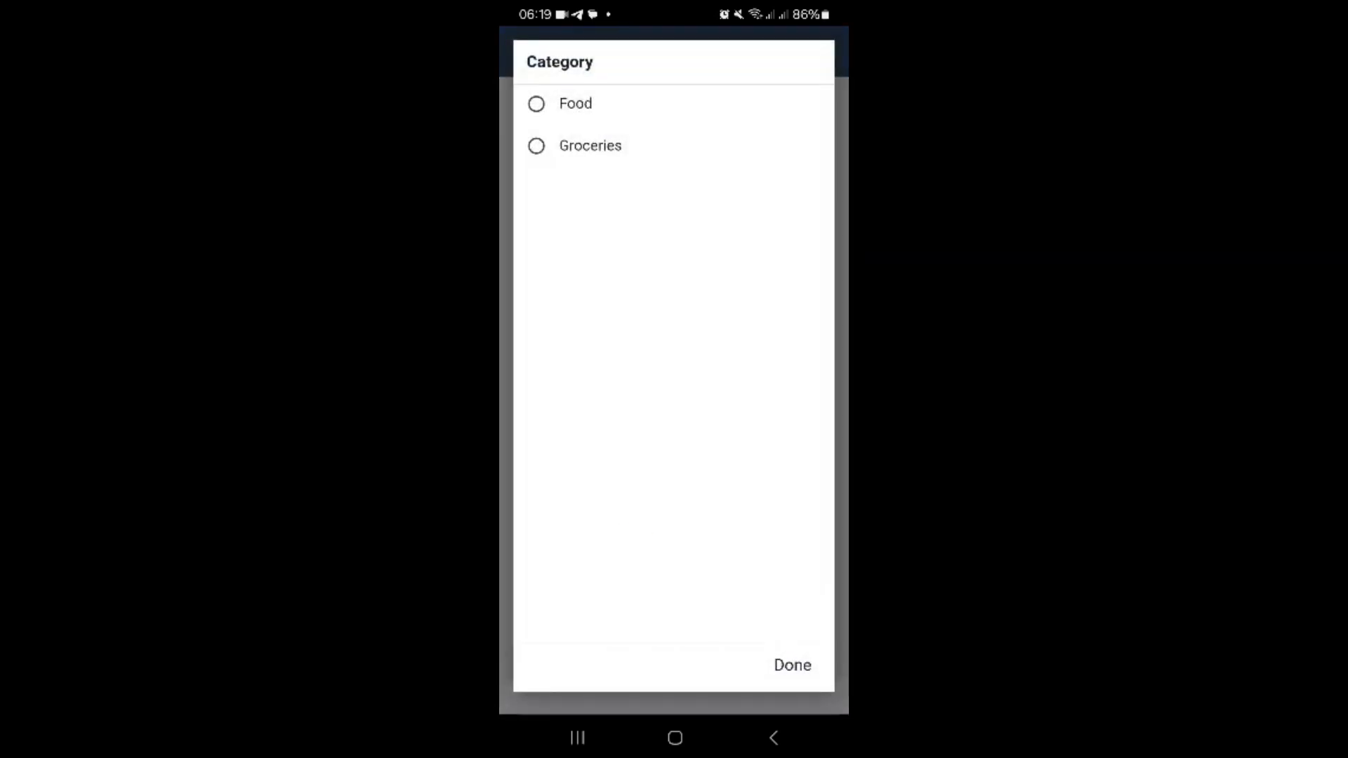
pyautogui.click(590, 146)
pyautogui.click(674, 349)
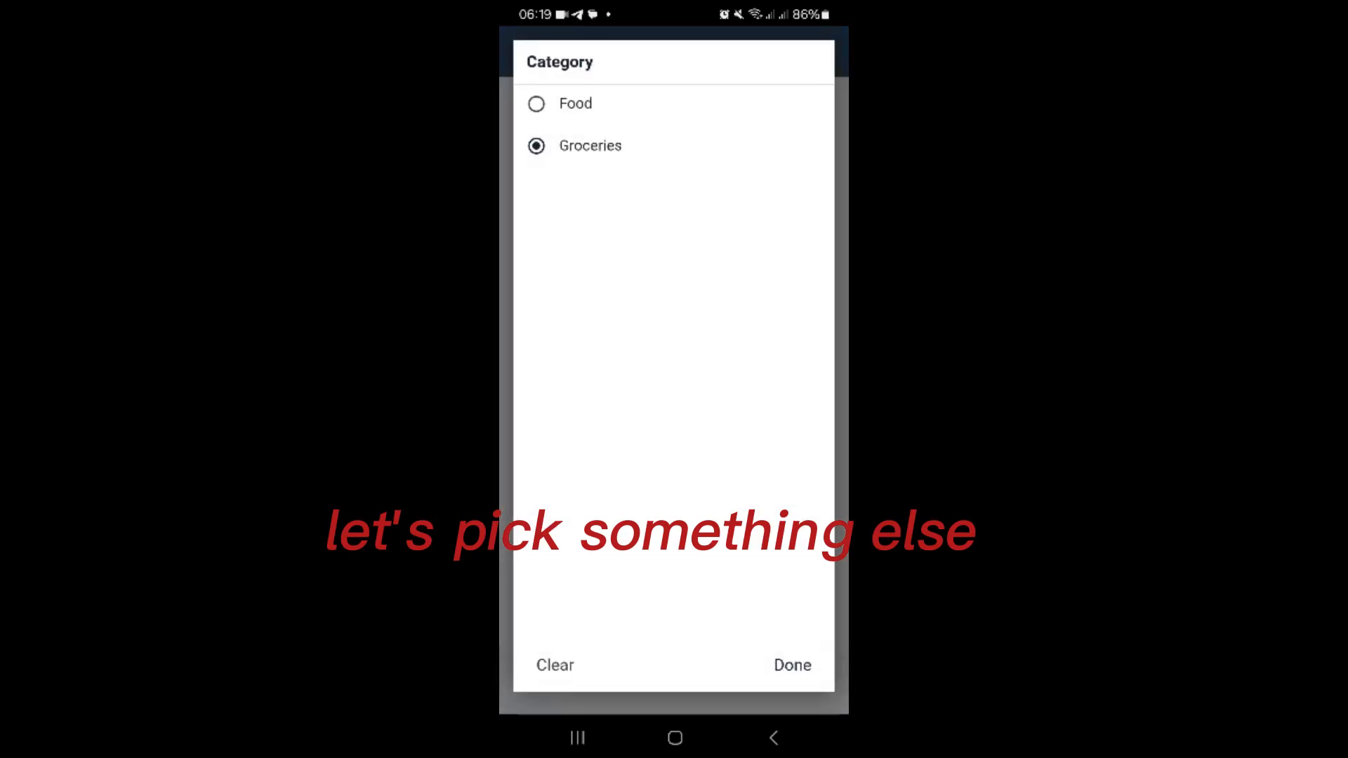
pyautogui.click(555, 665)
pyautogui.click(793, 666)
# Step: Set the sale's product to Rice 50kg and its category to Food
pyautogui.click(674, 258)
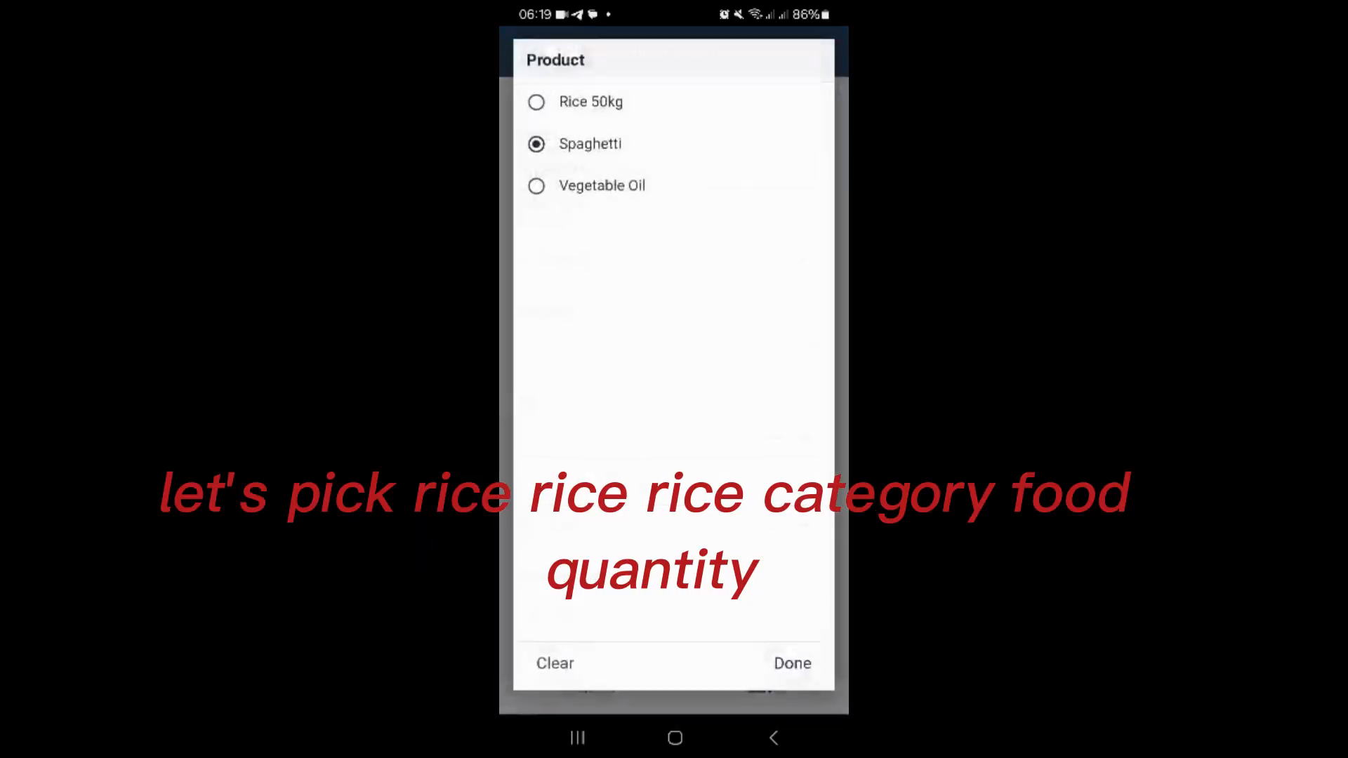
pyautogui.click(592, 104)
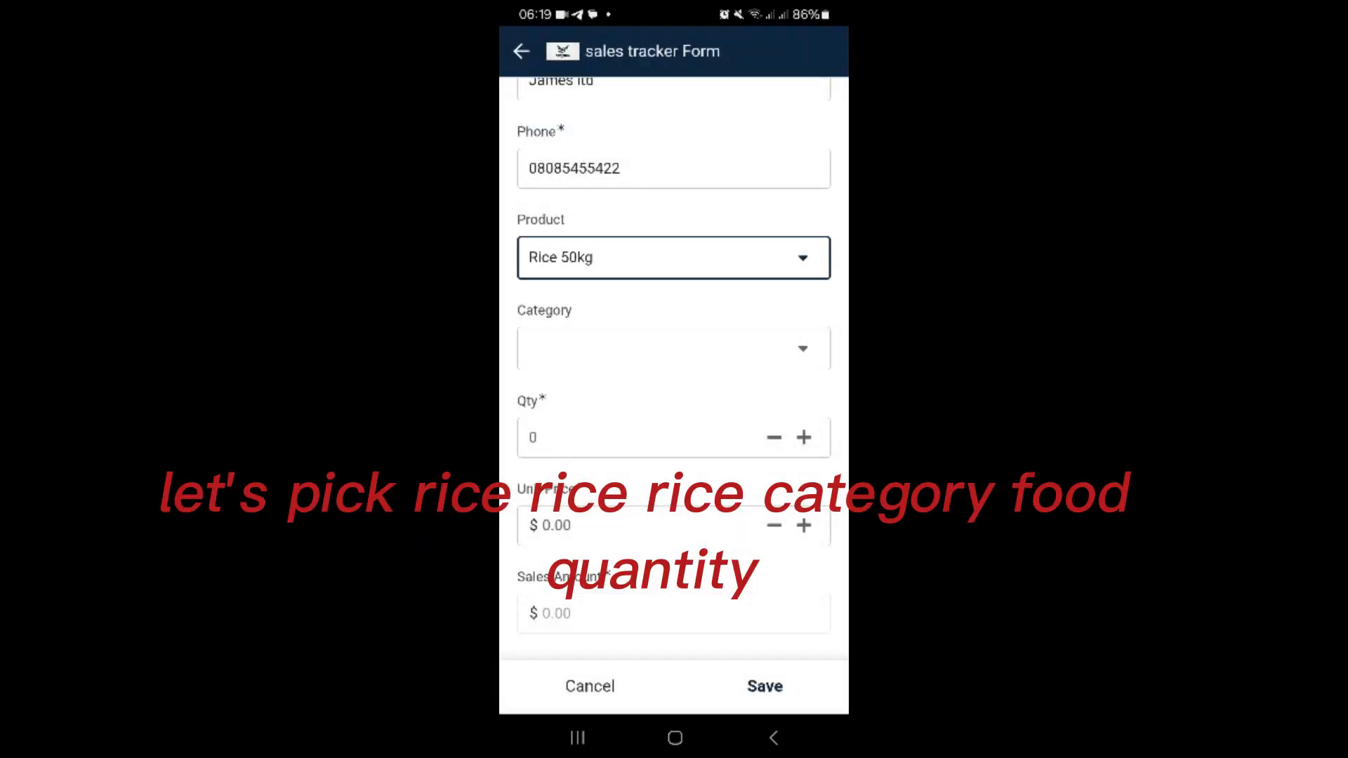
pyautogui.click(674, 348)
pyautogui.click(575, 103)
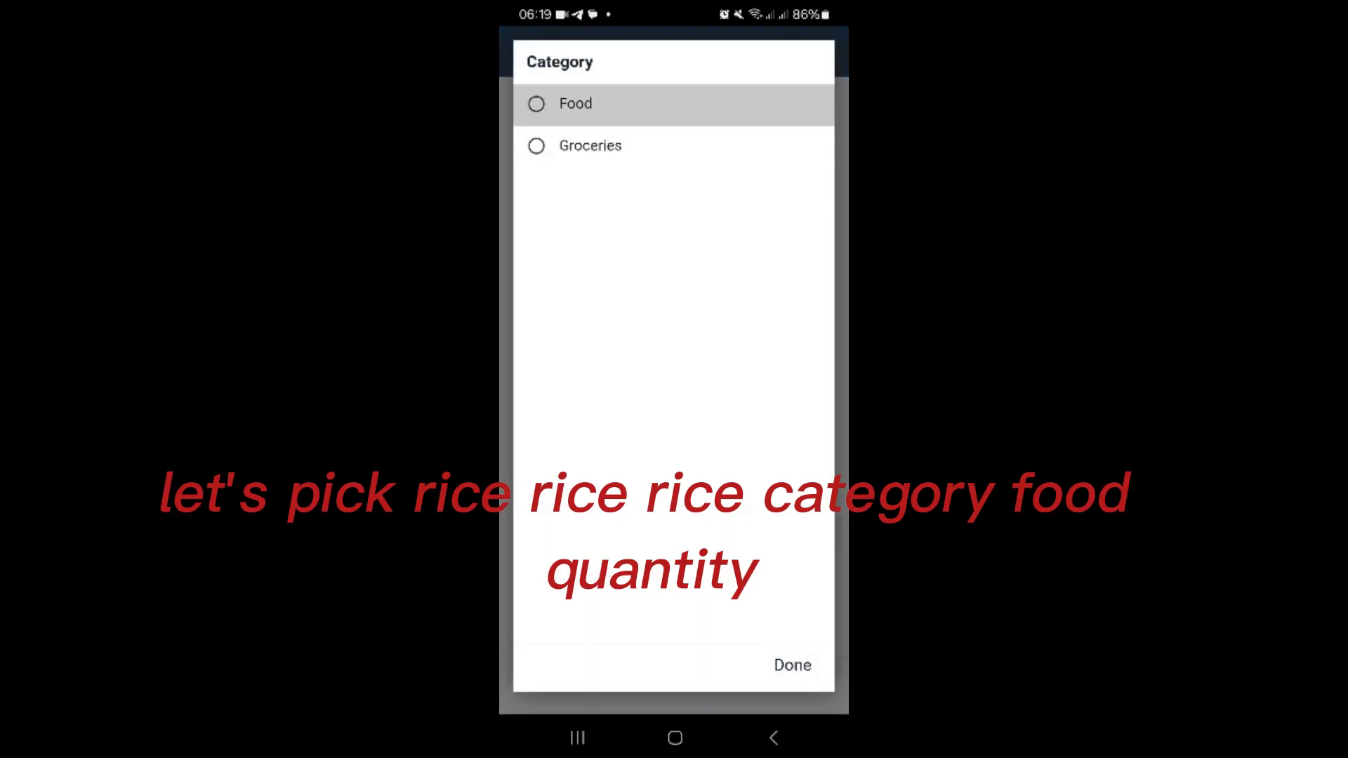
# Step: Enter a quantity of 2 and a unit price of 50000 for the sale
pyautogui.click(642, 438)
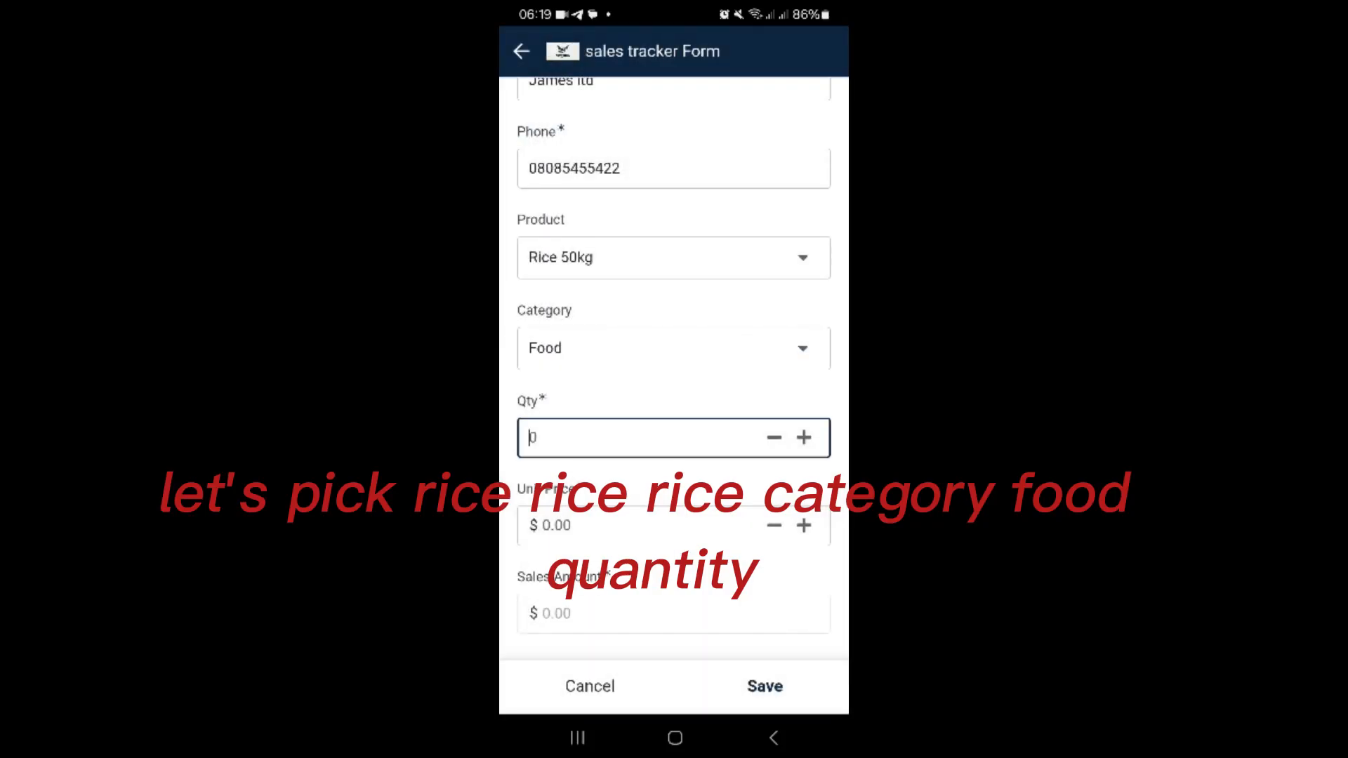
pyautogui.write('2')
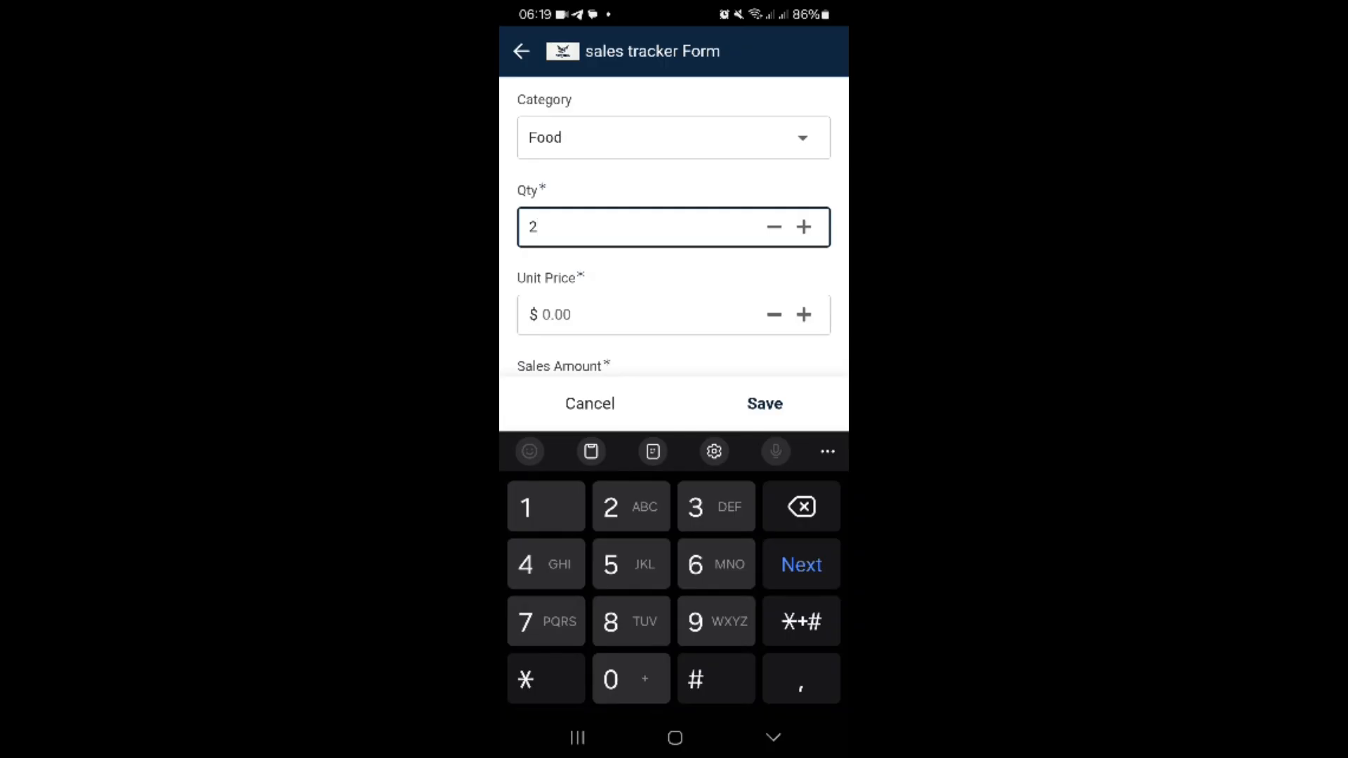
pyautogui.scroll(-1, 674, 227)
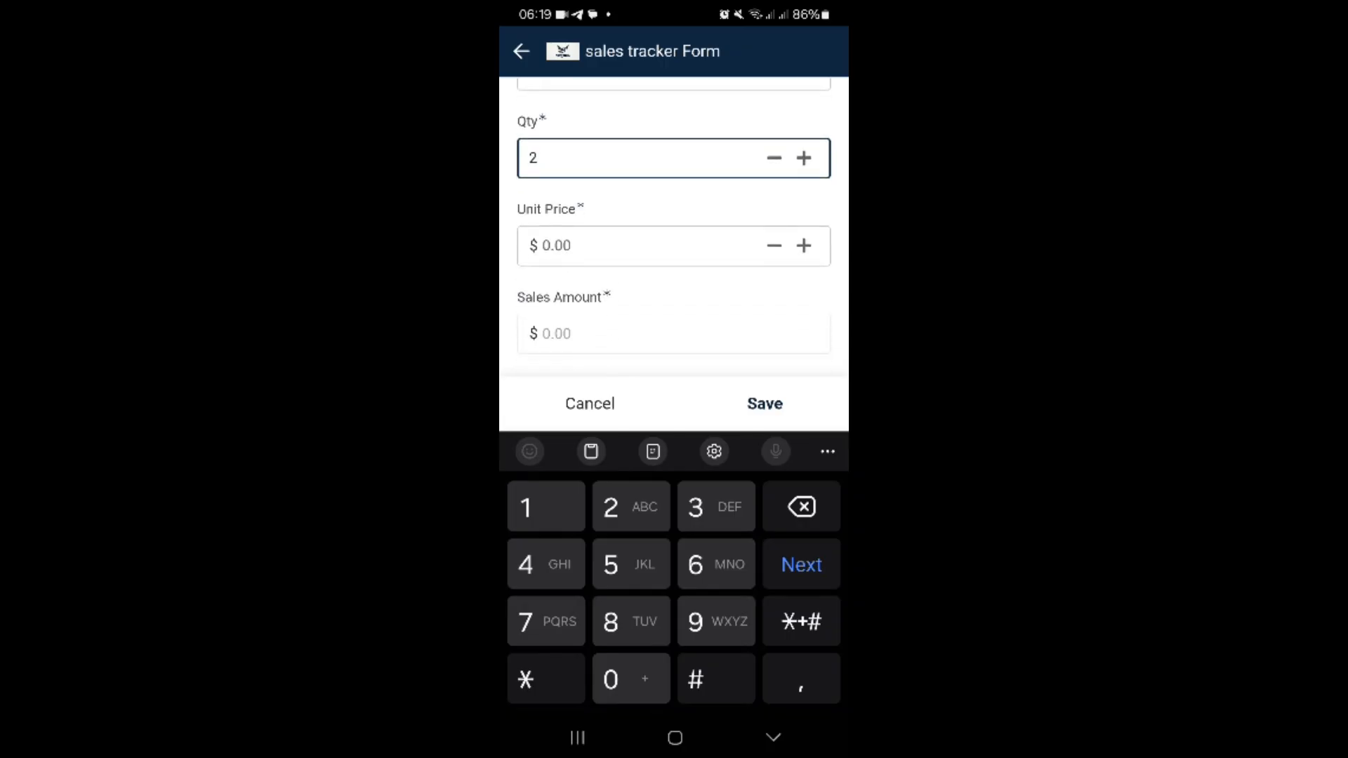
pyautogui.click(642, 246)
pyautogui.write('50000')
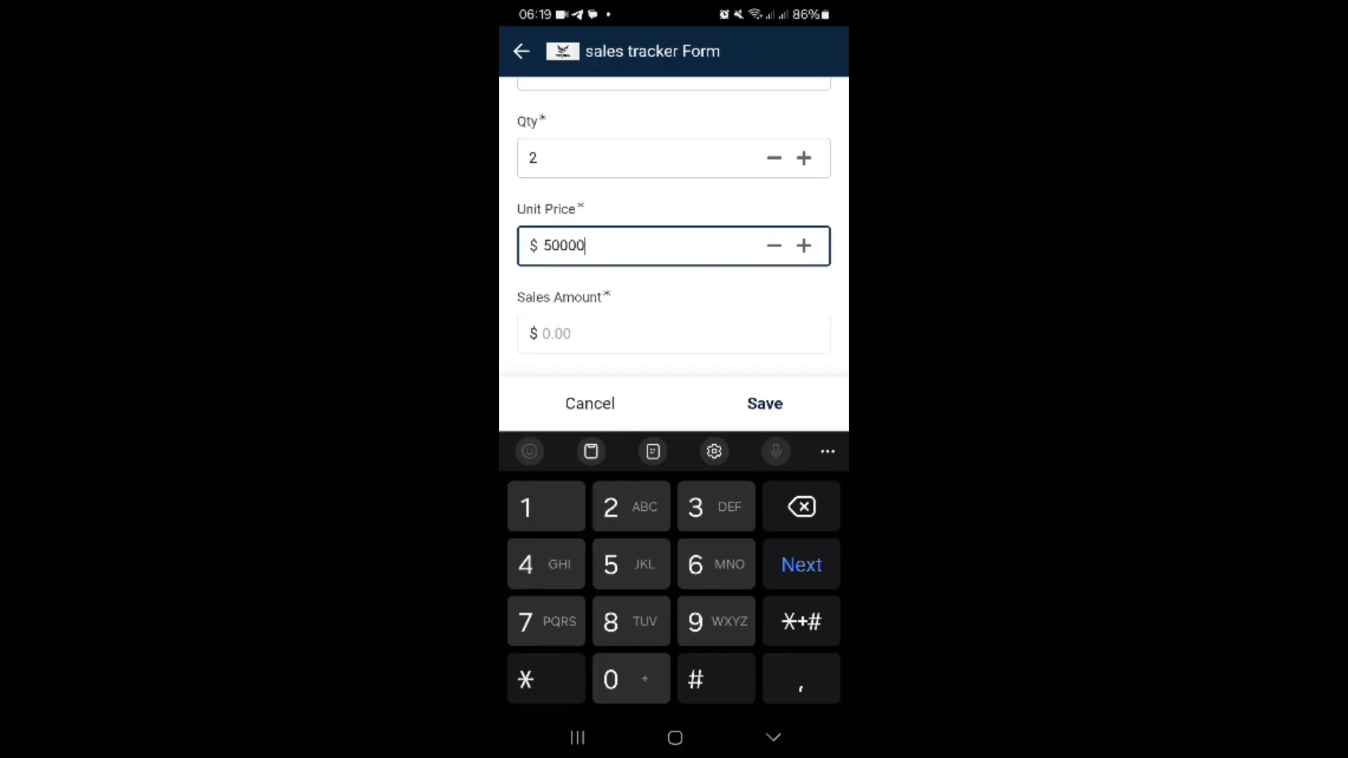
# Step: Set the payment status to Pending and assign the second listed sales rep
pyautogui.scroll(-1, 674, 227)
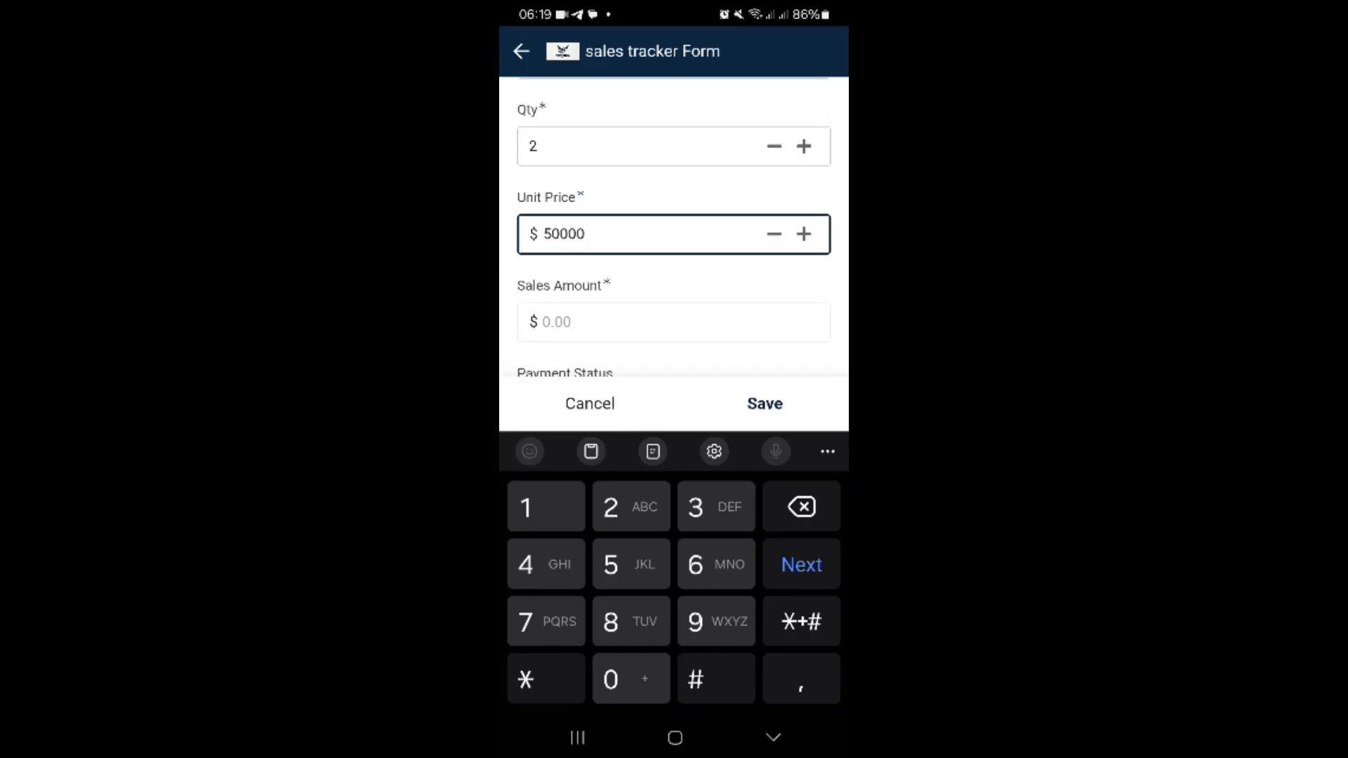
pyautogui.click(674, 327)
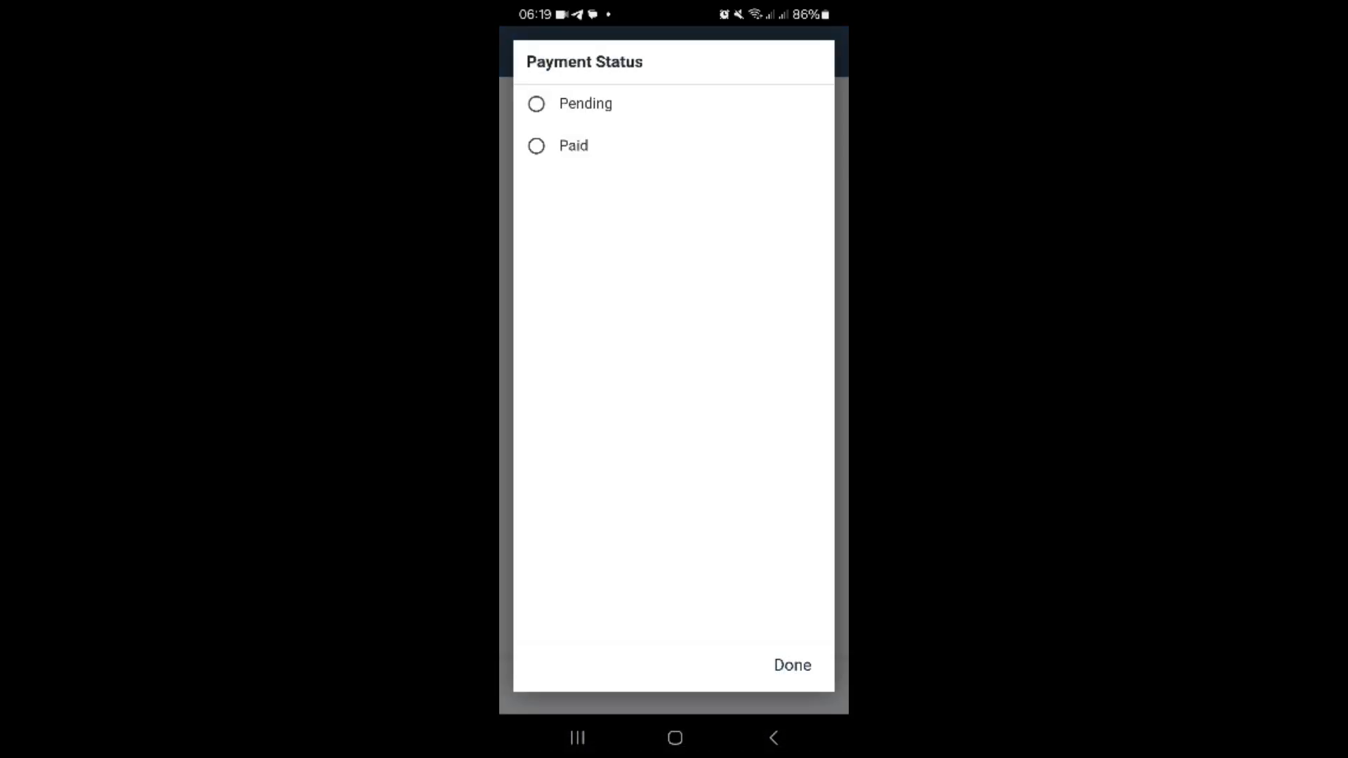
pyautogui.click(586, 104)
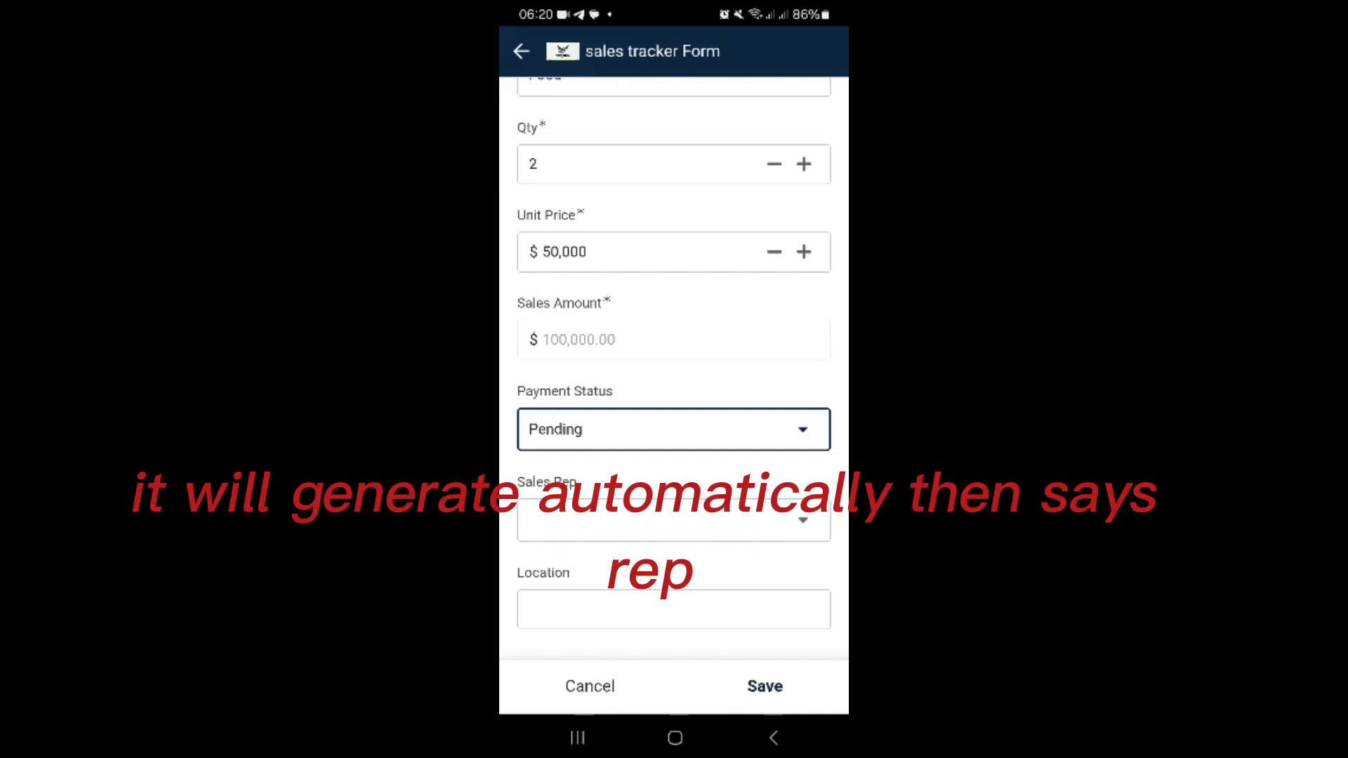
pyautogui.click(674, 520)
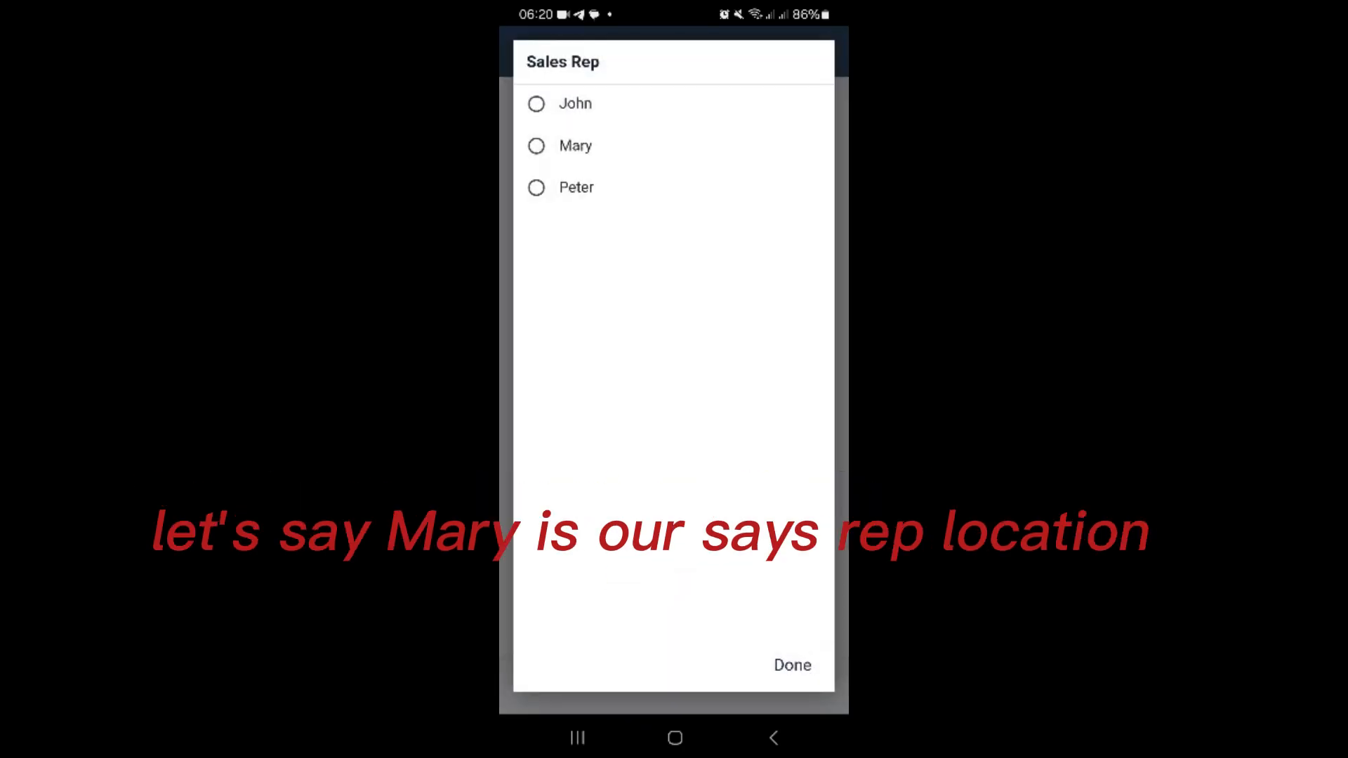
pyautogui.click(575, 145)
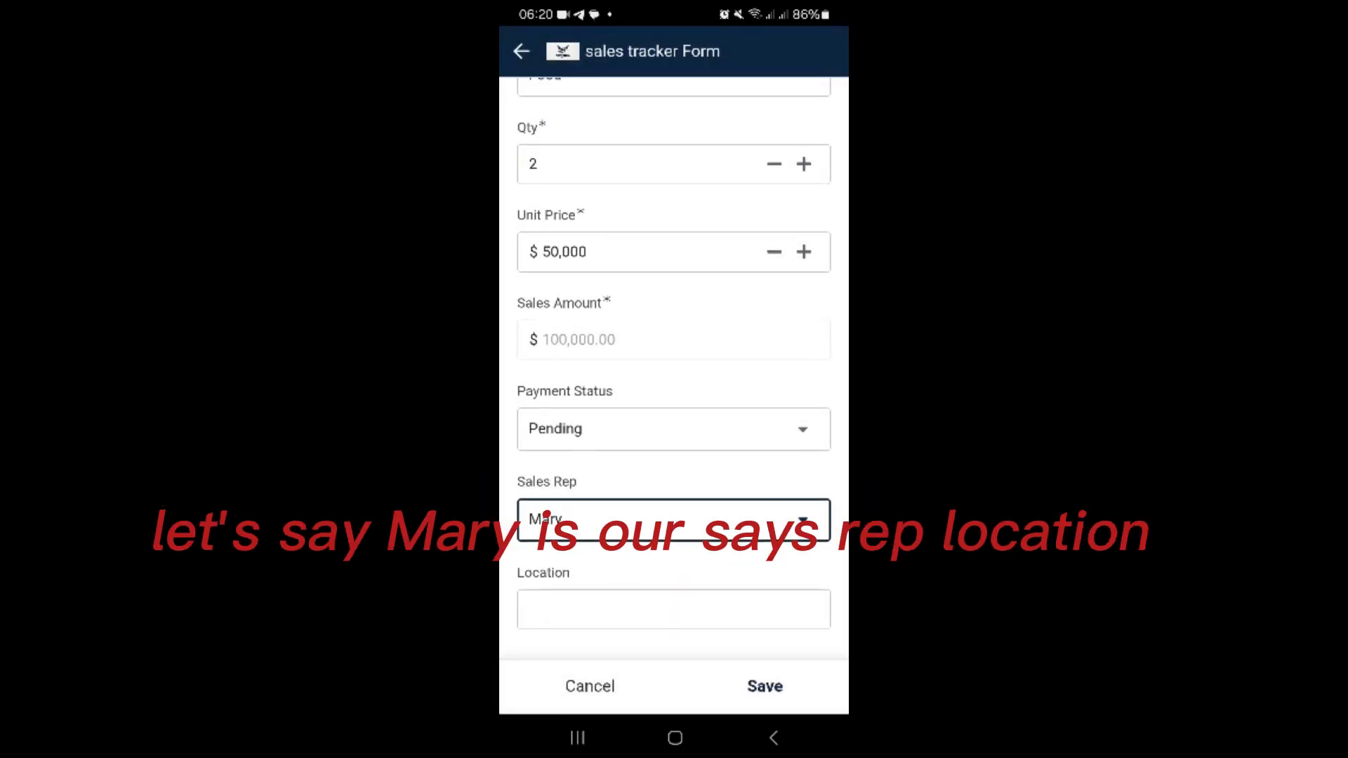
pyautogui.click(632, 609)
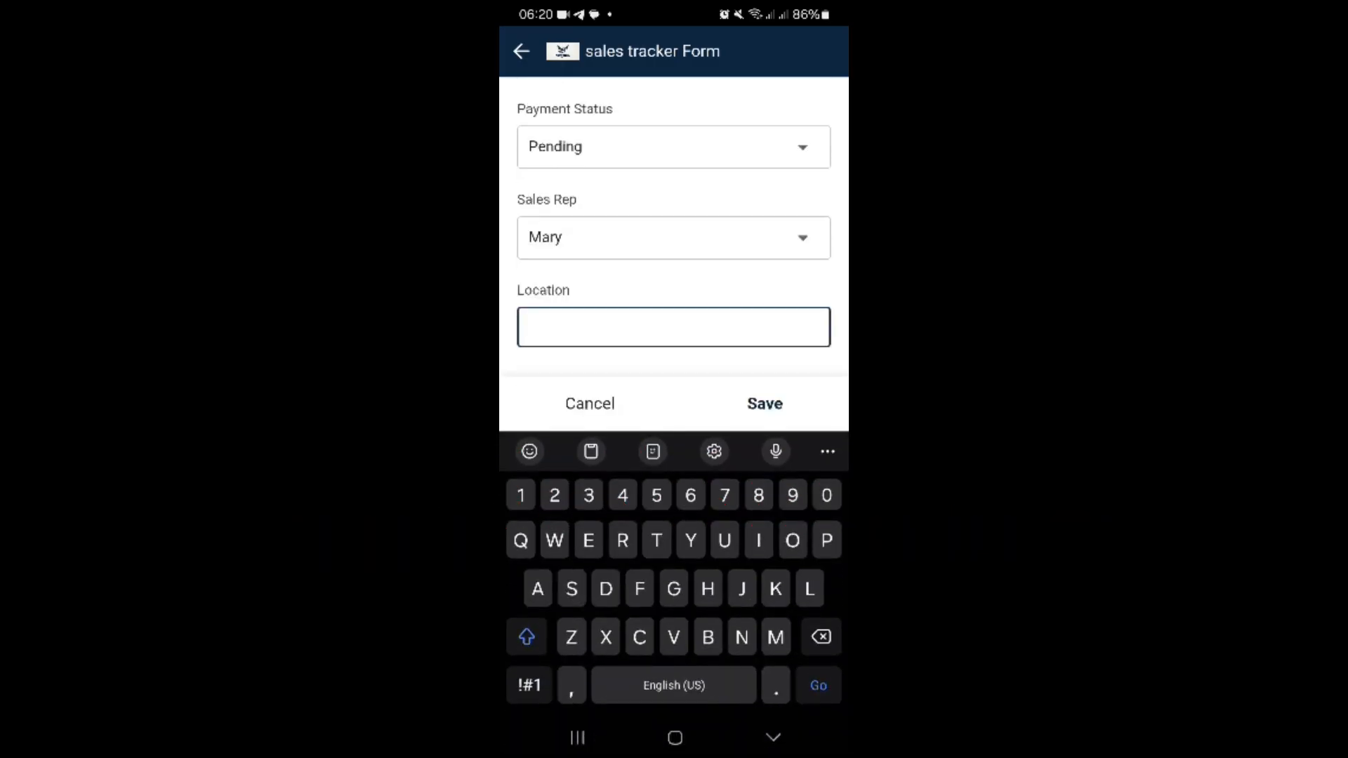
pyautogui.click(527, 637)
pyautogui.write('OYINB')
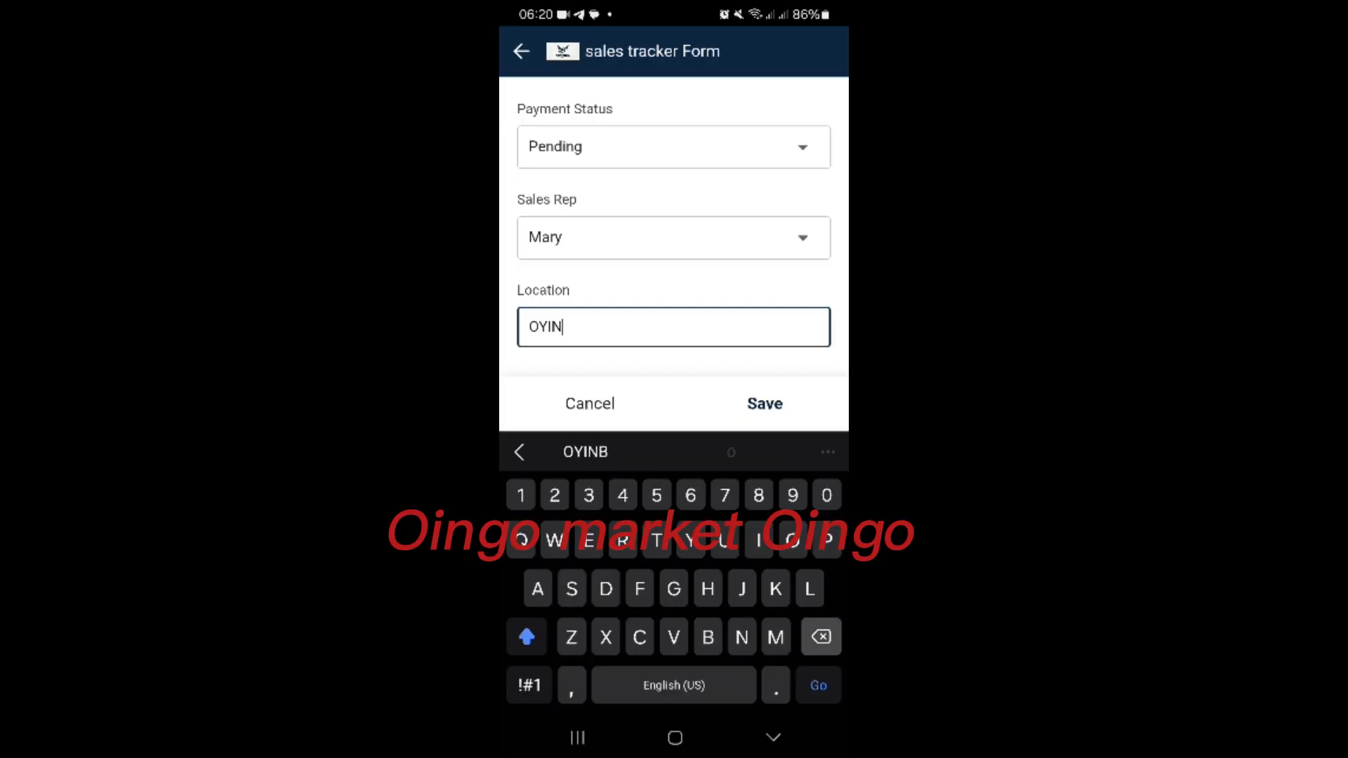
pyautogui.press('BackSpace')
pyautogui.write('GB9N')
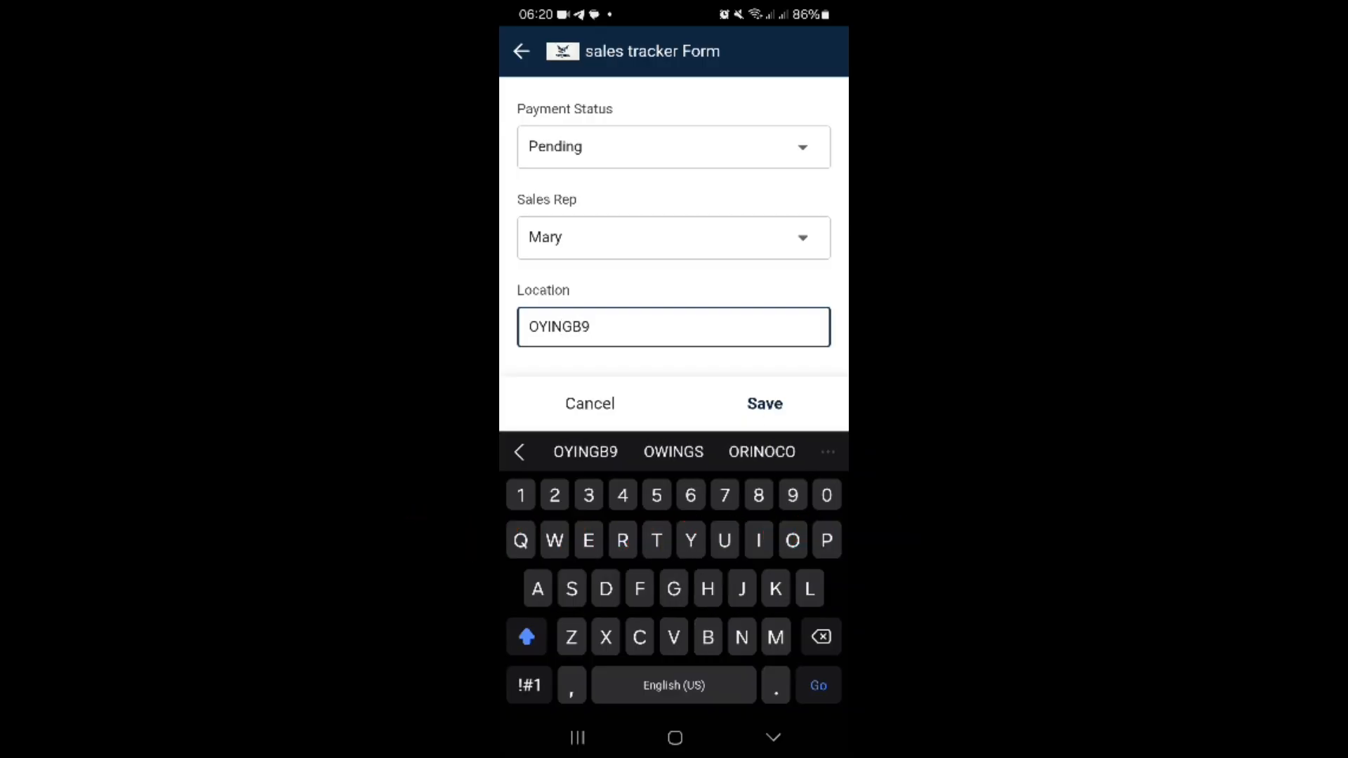
pyautogui.press('BackSpace')
pyautogui.press('BackSpace')
pyautogui.press('BackSpace')
pyautogui.press('BackSpace')
pyautogui.press('BackSpace')
pyautogui.press('BackSpace')
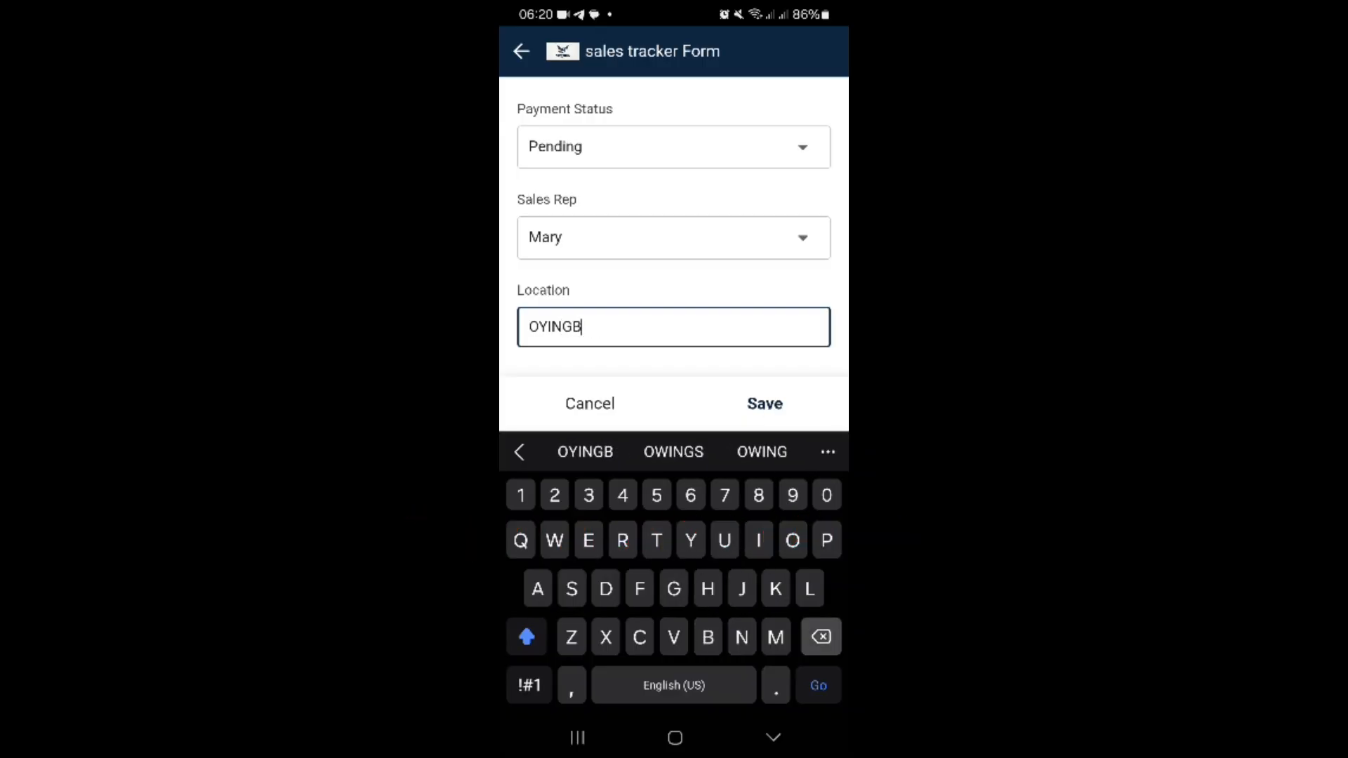
# Step: Enter IKEJA as the location and save the sales record
pyautogui.write('IKEJA')
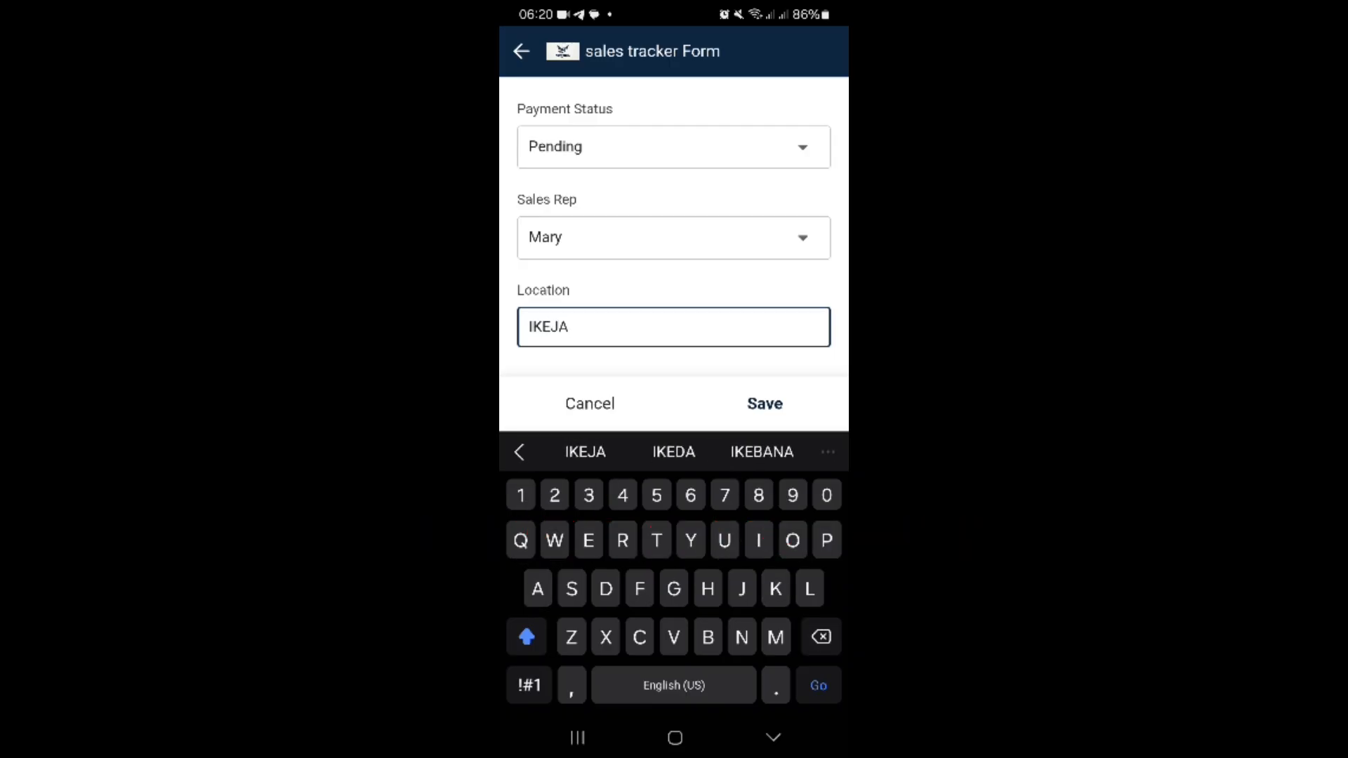
pyautogui.click(765, 404)
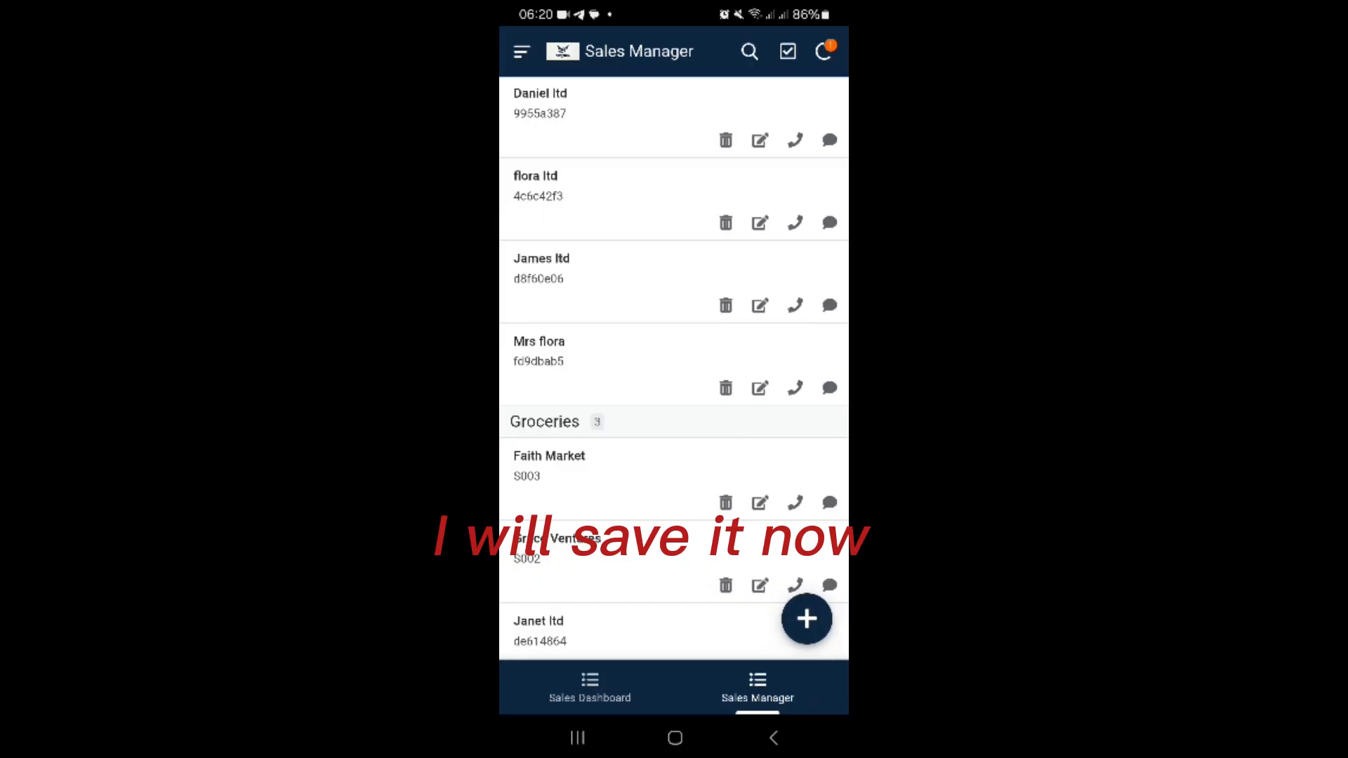
# Step: Look through the Food and Groceries groups of the Sales Manager list for the saved record
pyautogui.scroll(-1, 674, 368)
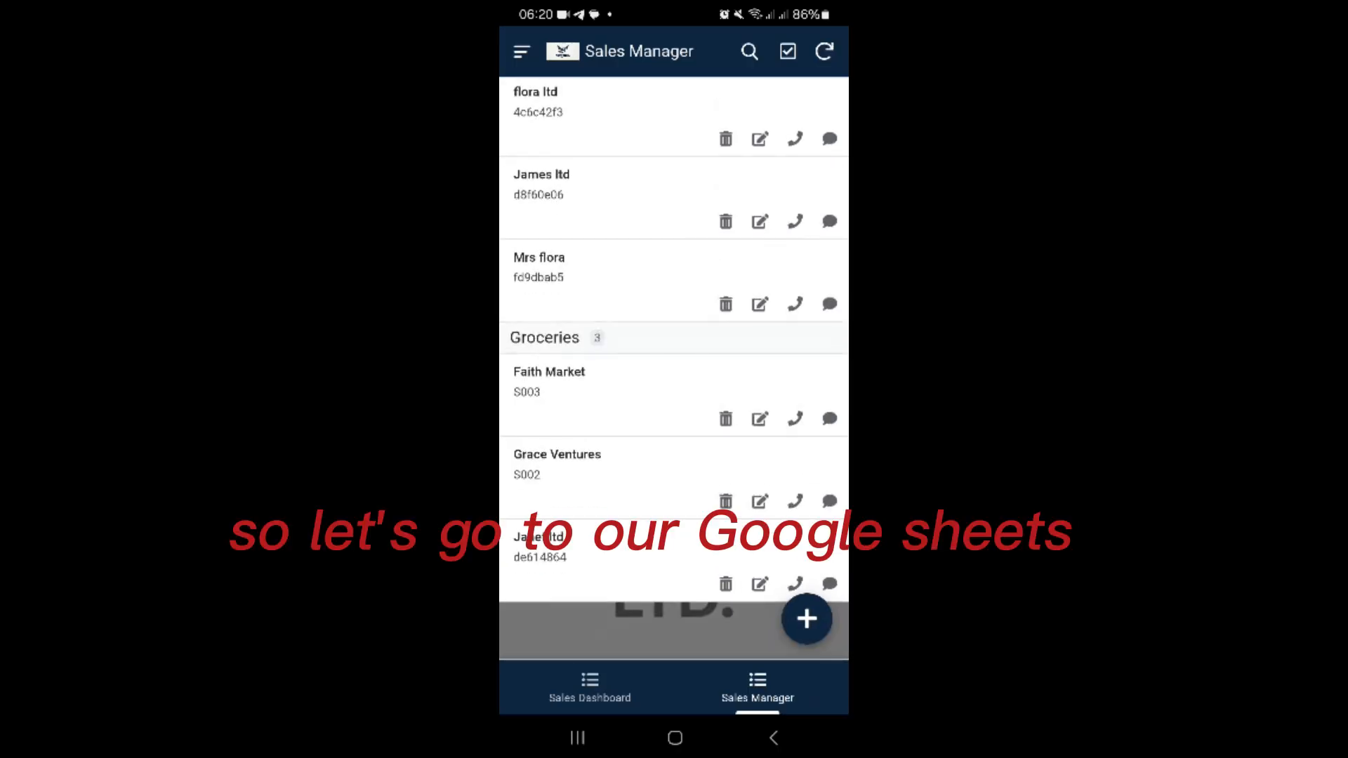
pyautogui.scroll(3, 674, 368)
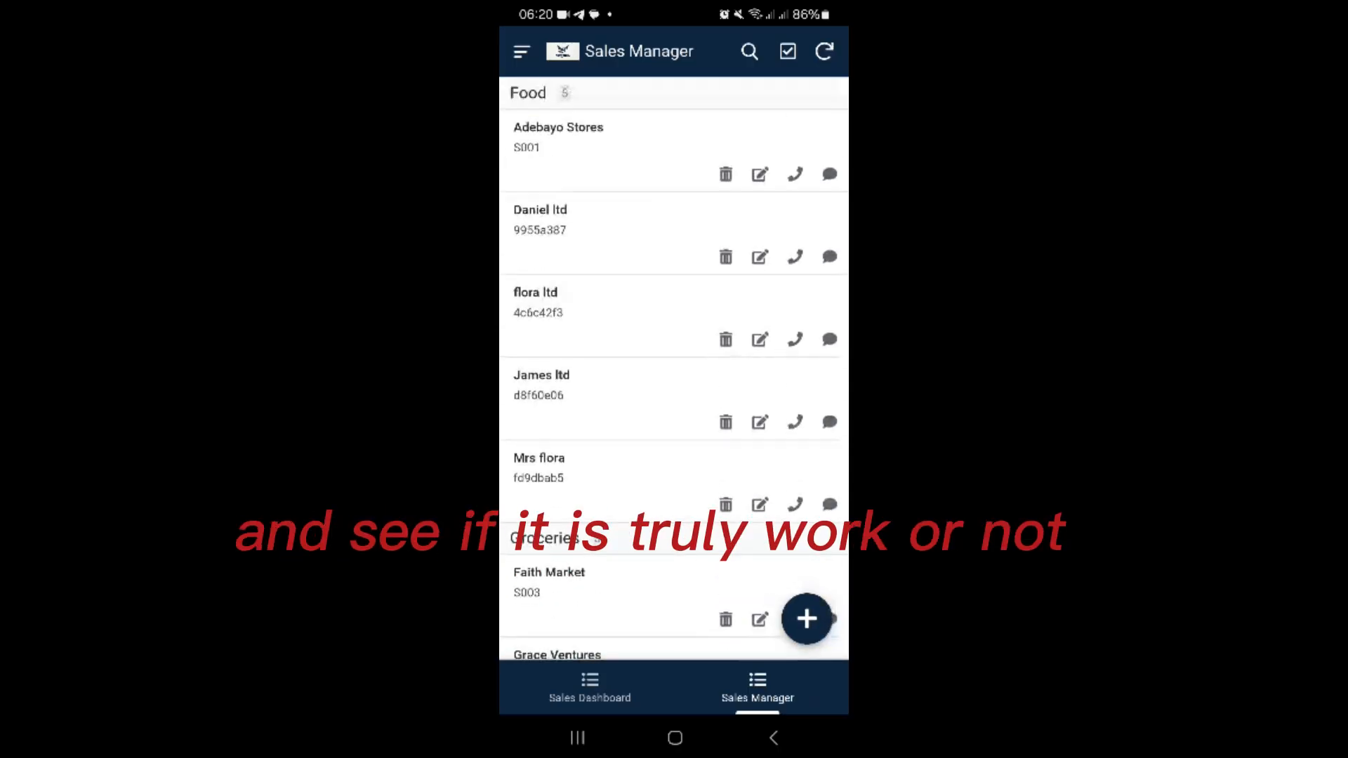
pyautogui.scroll(2, 674, 367)
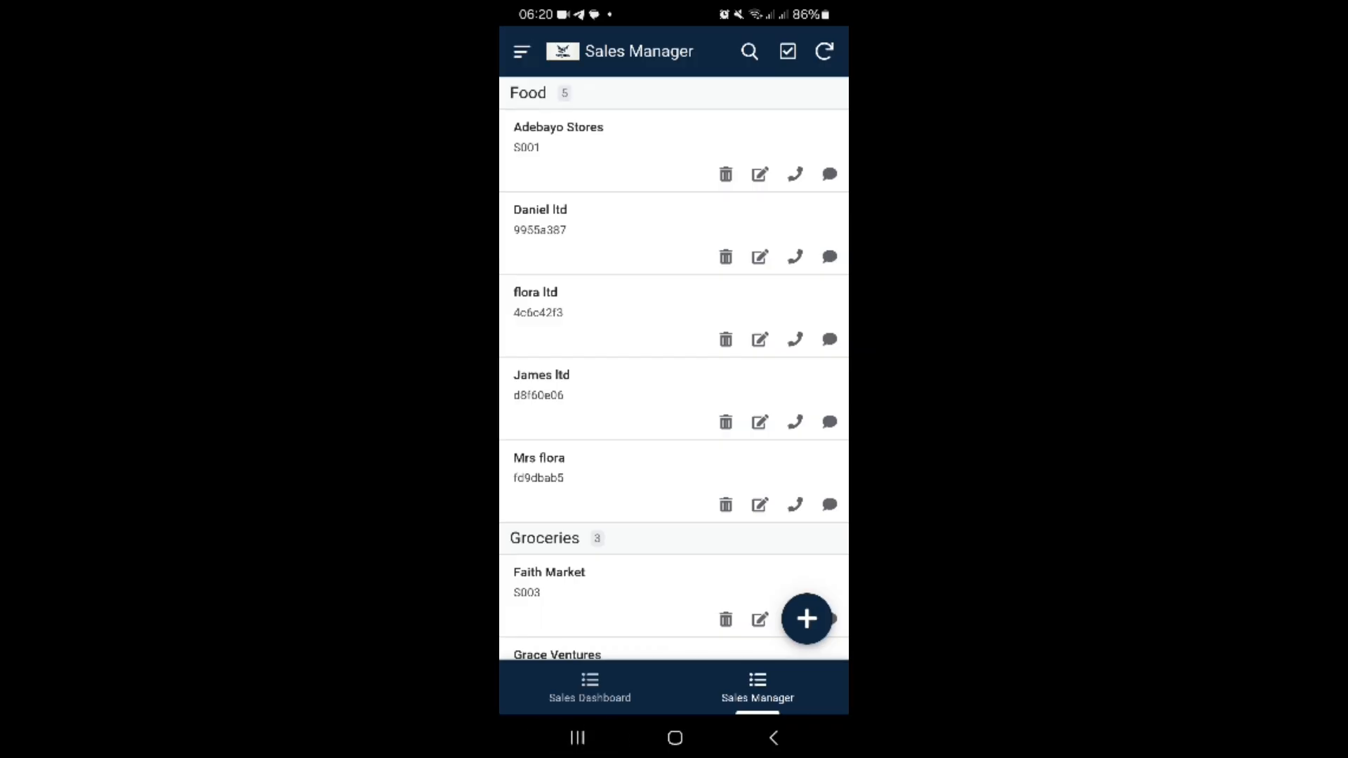
pyautogui.click(577, 737)
pyautogui.moveTo(744, 337); pyautogui.dragTo(561, 337)
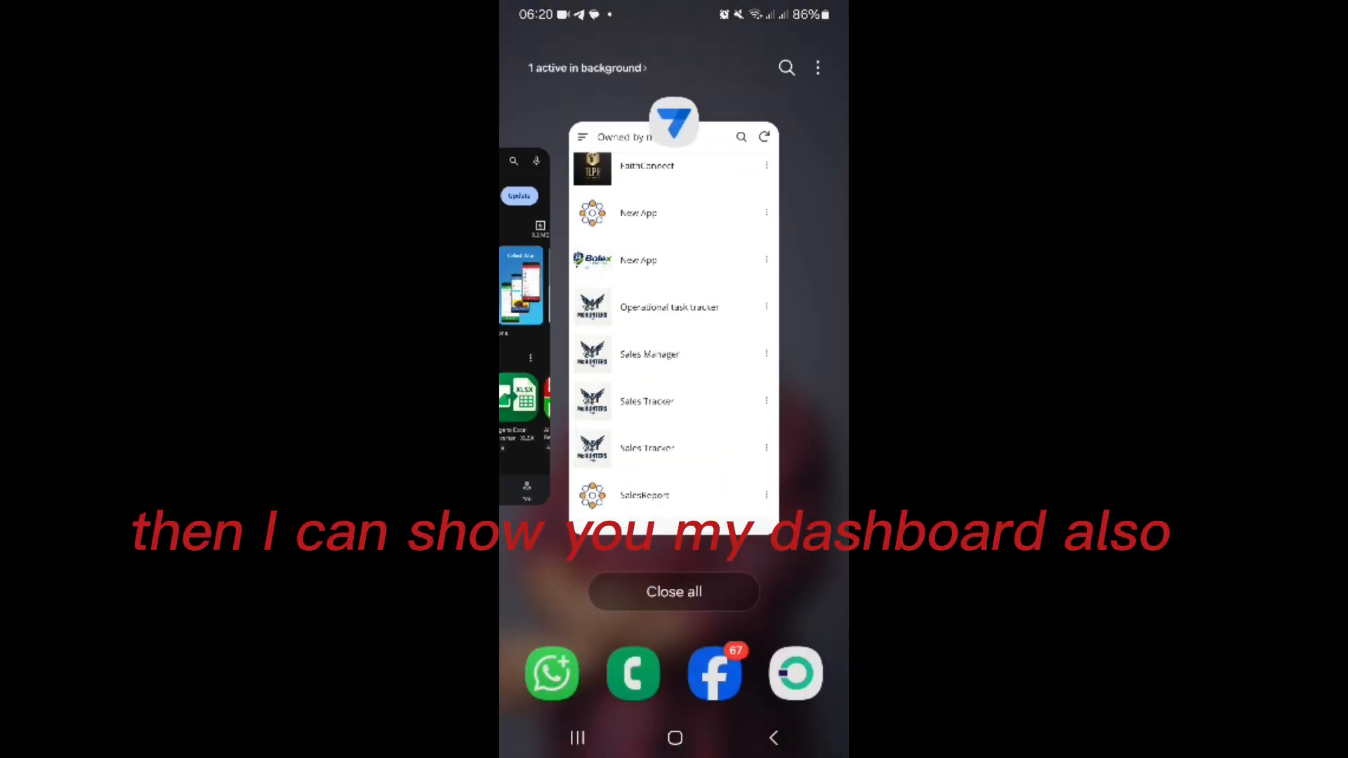
pyautogui.click(674, 323)
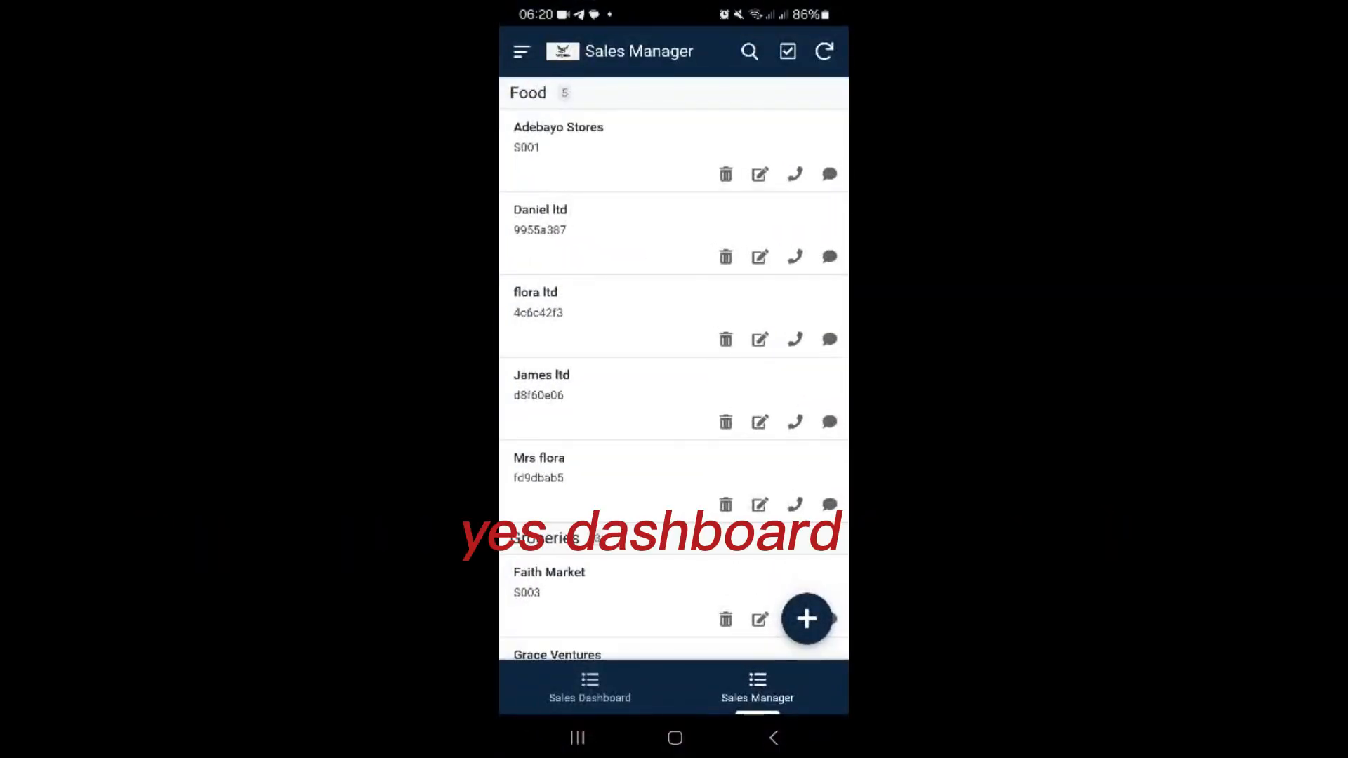
# Step: View the Sales Dashboard chart and examine the records behind the Rice 50kg bar, returning to the chart
pyautogui.click(580, 694)
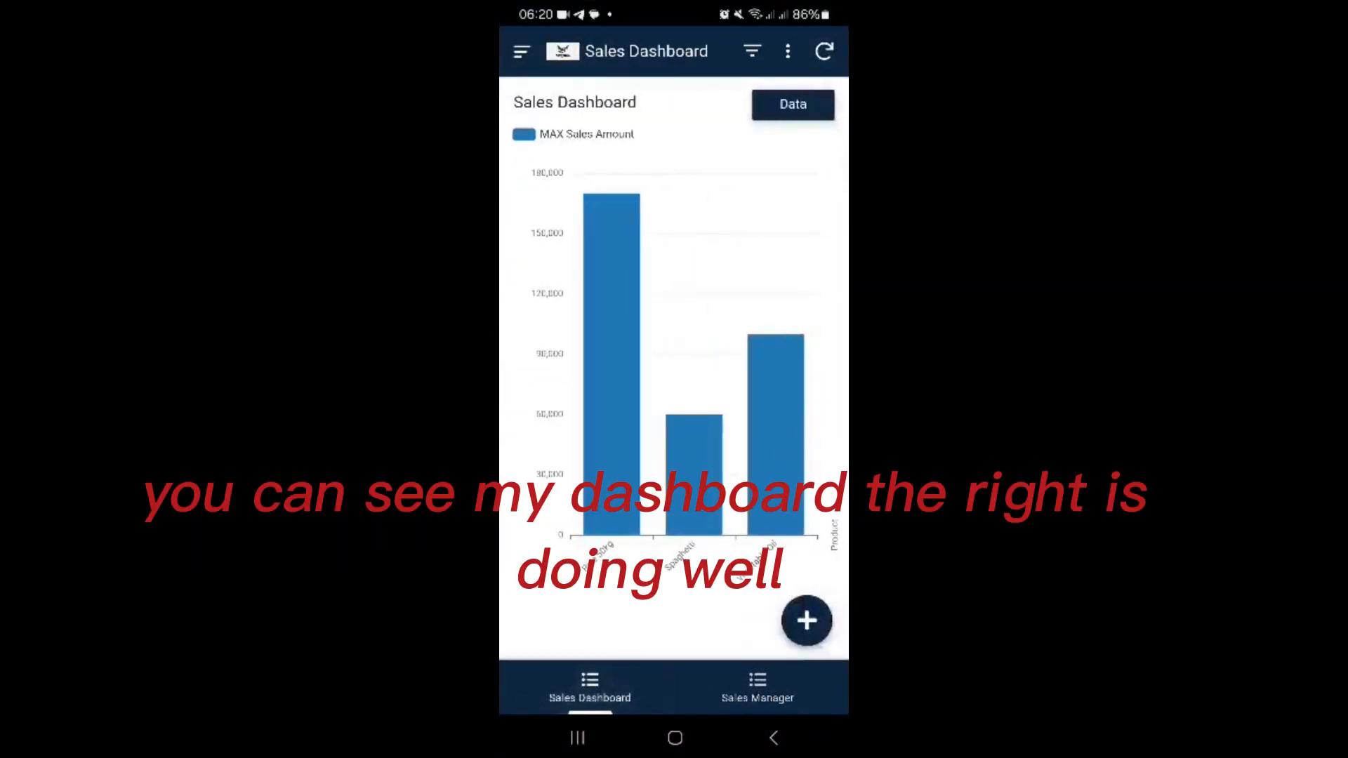
pyautogui.click(758, 688)
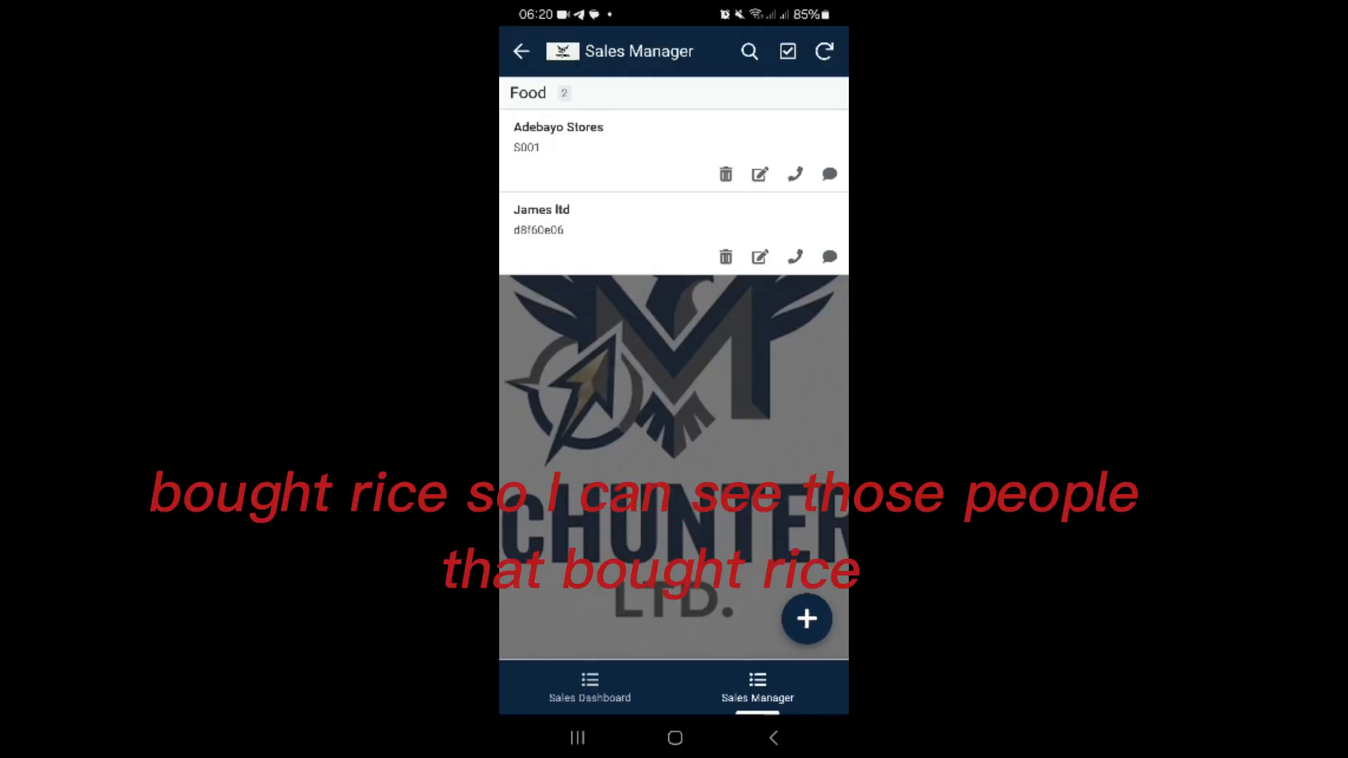
pyautogui.click(590, 687)
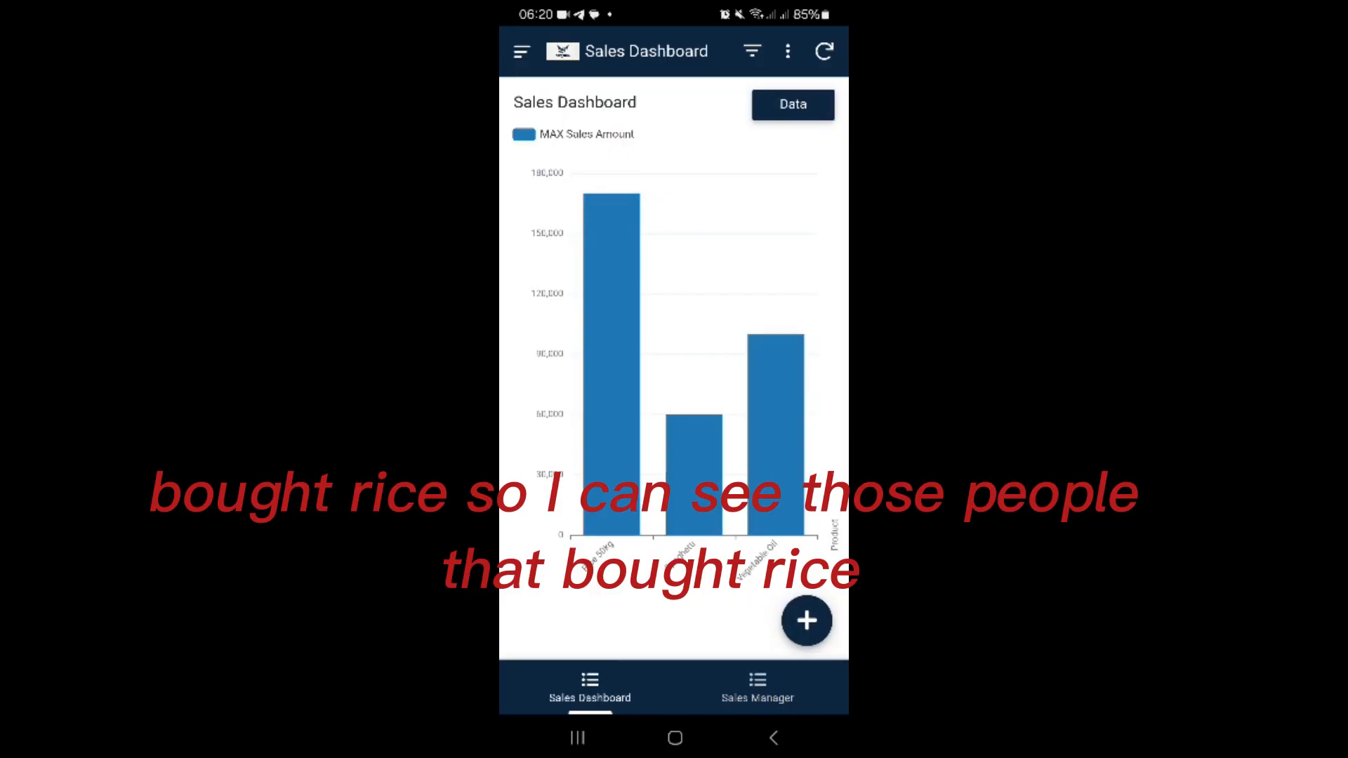
pyautogui.click(611, 365)
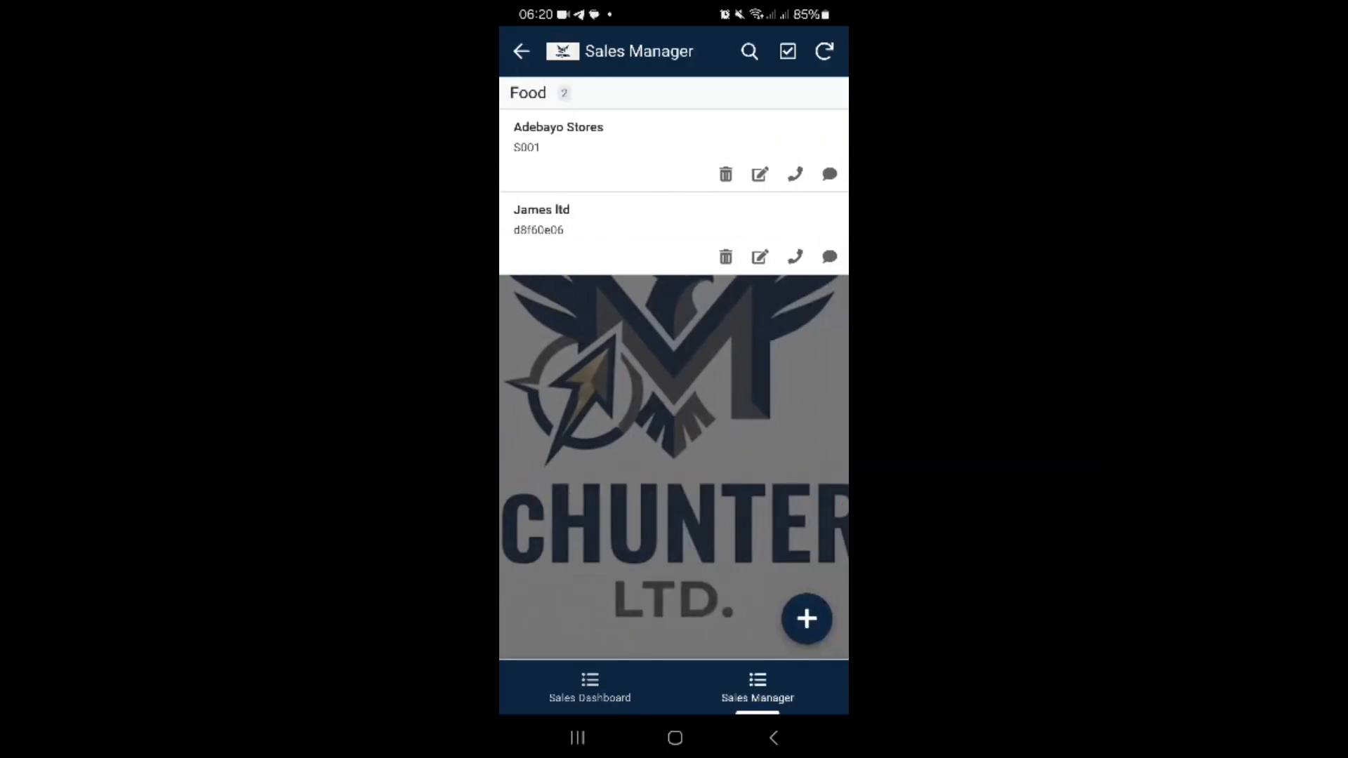
pyautogui.click(773, 738)
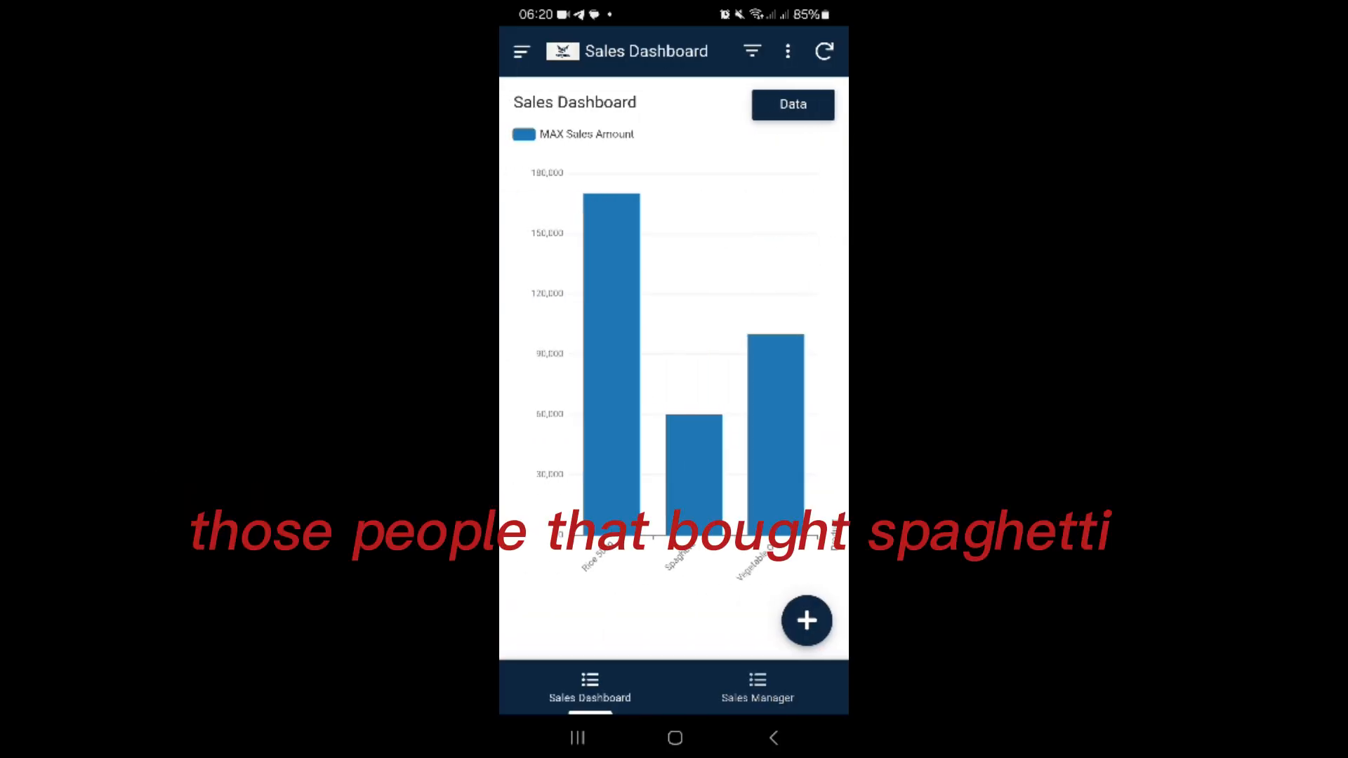
# Step: Examine the records behind the Spaghetti and Vegetable Oil bars and return to the dashboard chart
pyautogui.click(693, 449)
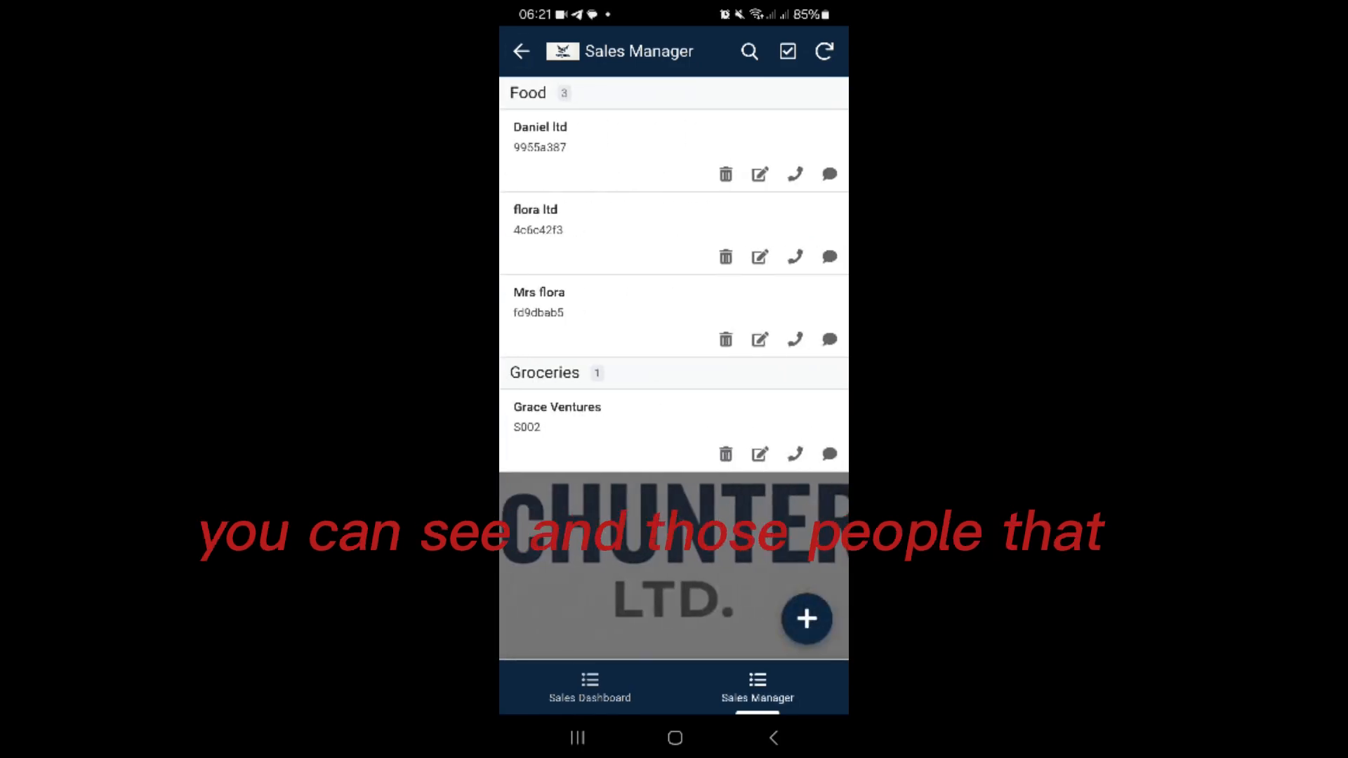
pyautogui.click(773, 738)
pyautogui.click(775, 442)
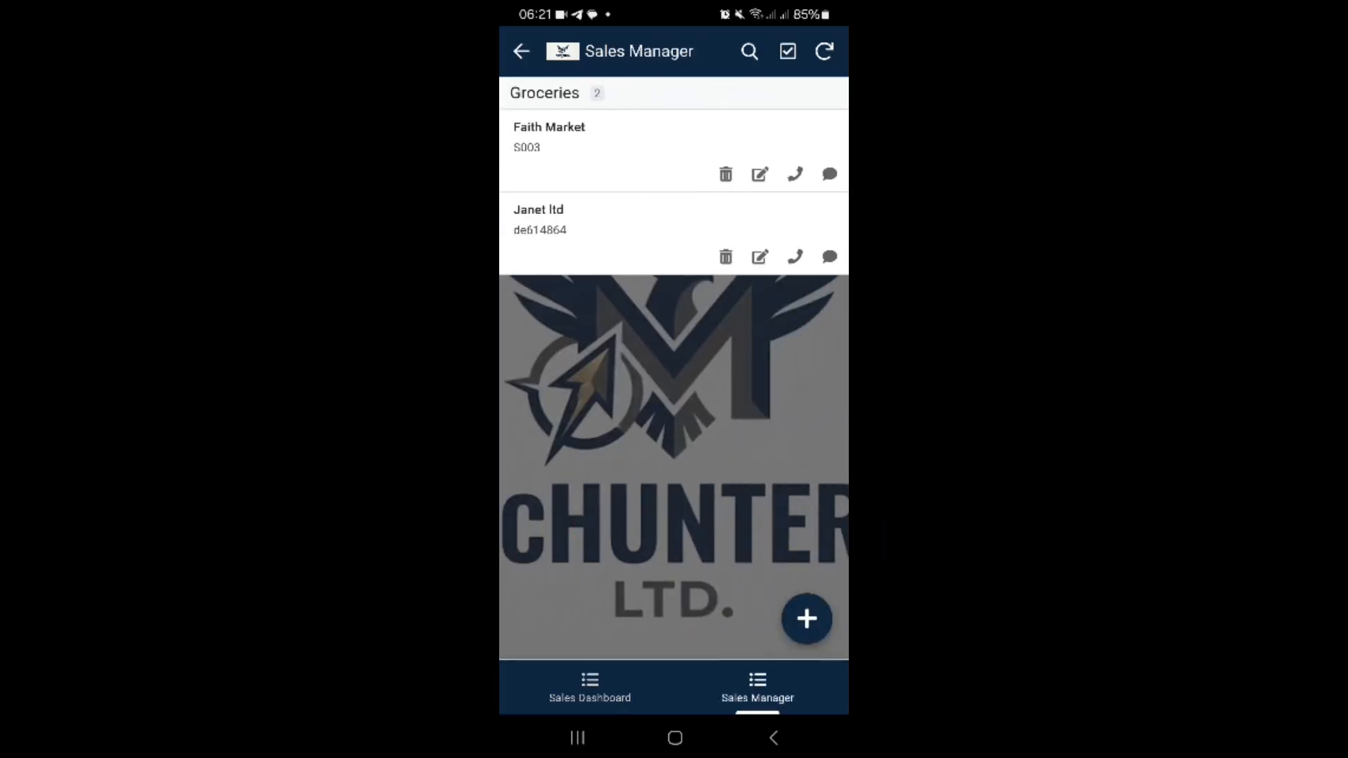
pyautogui.click(773, 738)
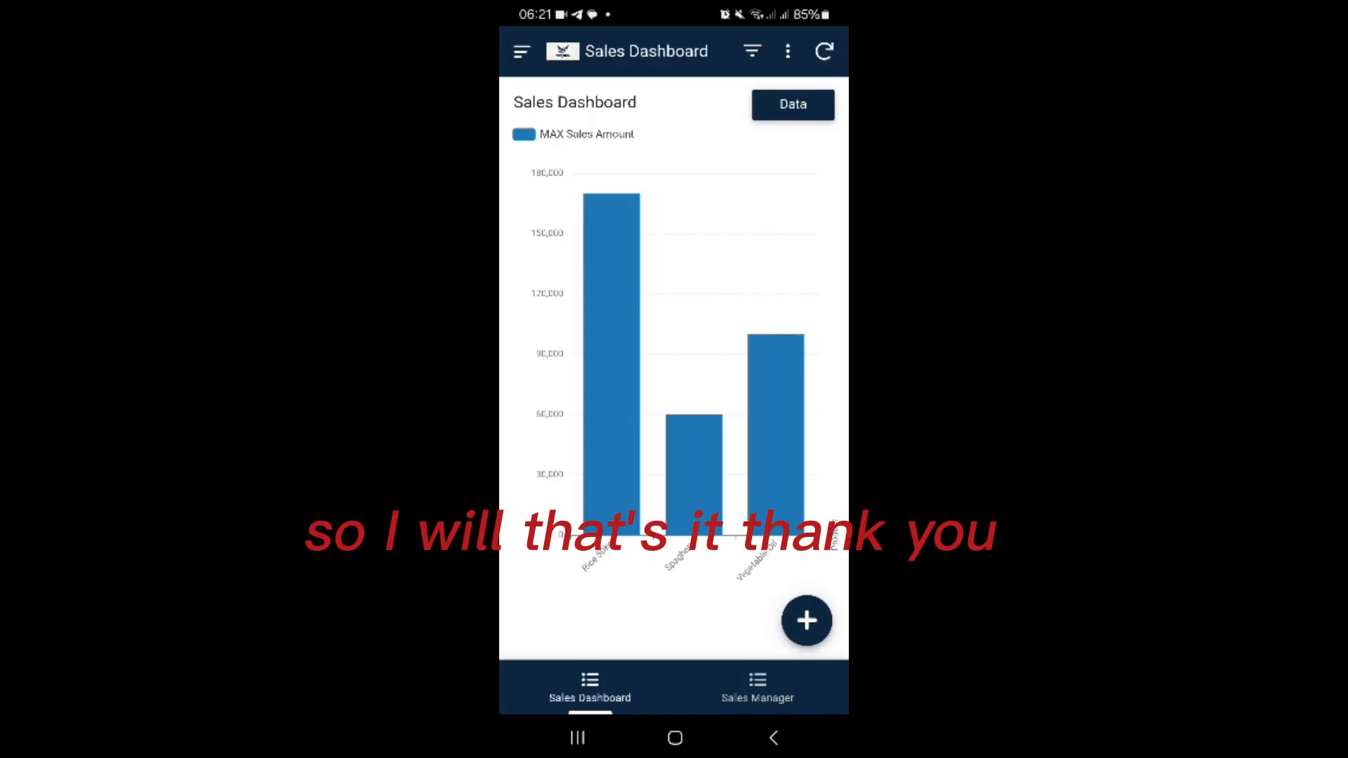
pyautogui.click(674, 737)
pyautogui.moveTo(577, 734); pyautogui.dragTo(596, 449)
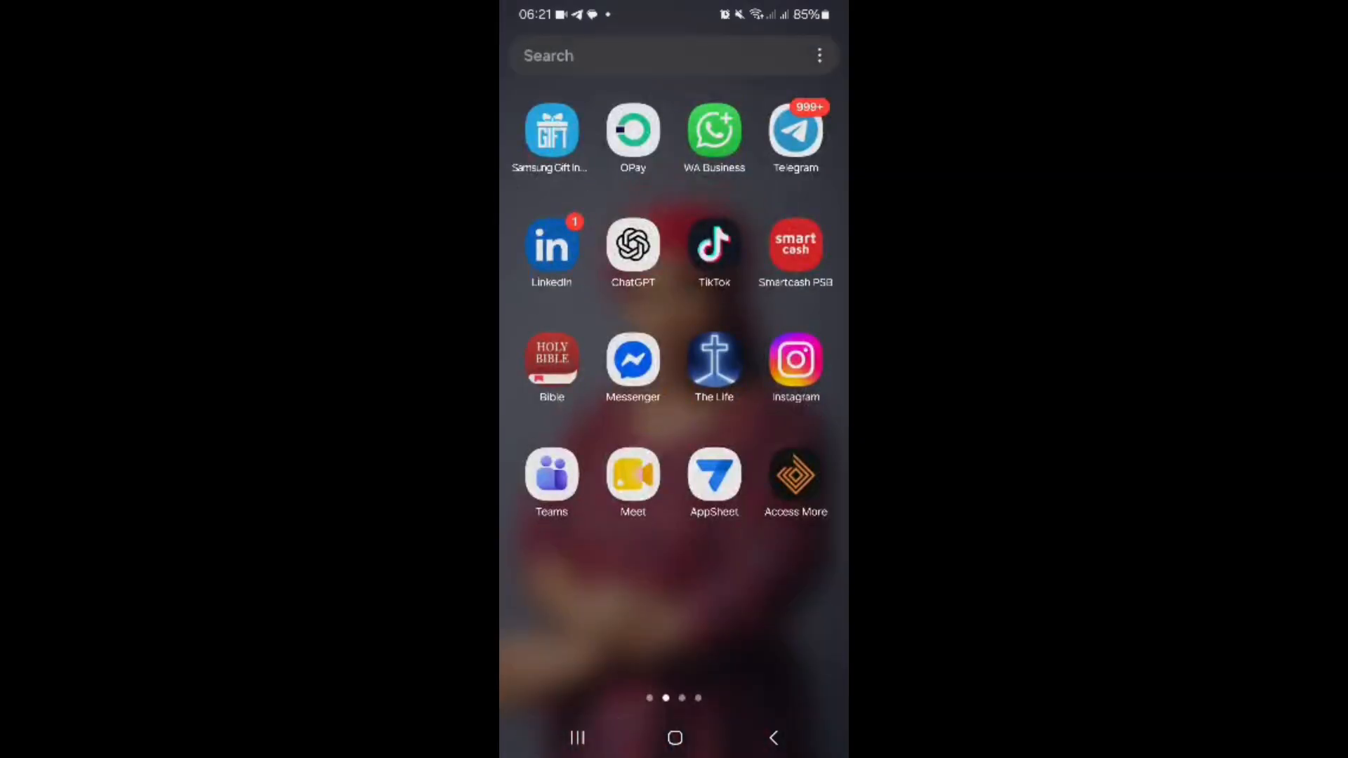
pyautogui.moveTo(576, 735); pyautogui.dragTo(593, 450)
pyautogui.moveTo(576, 735); pyautogui.dragTo(593, 449)
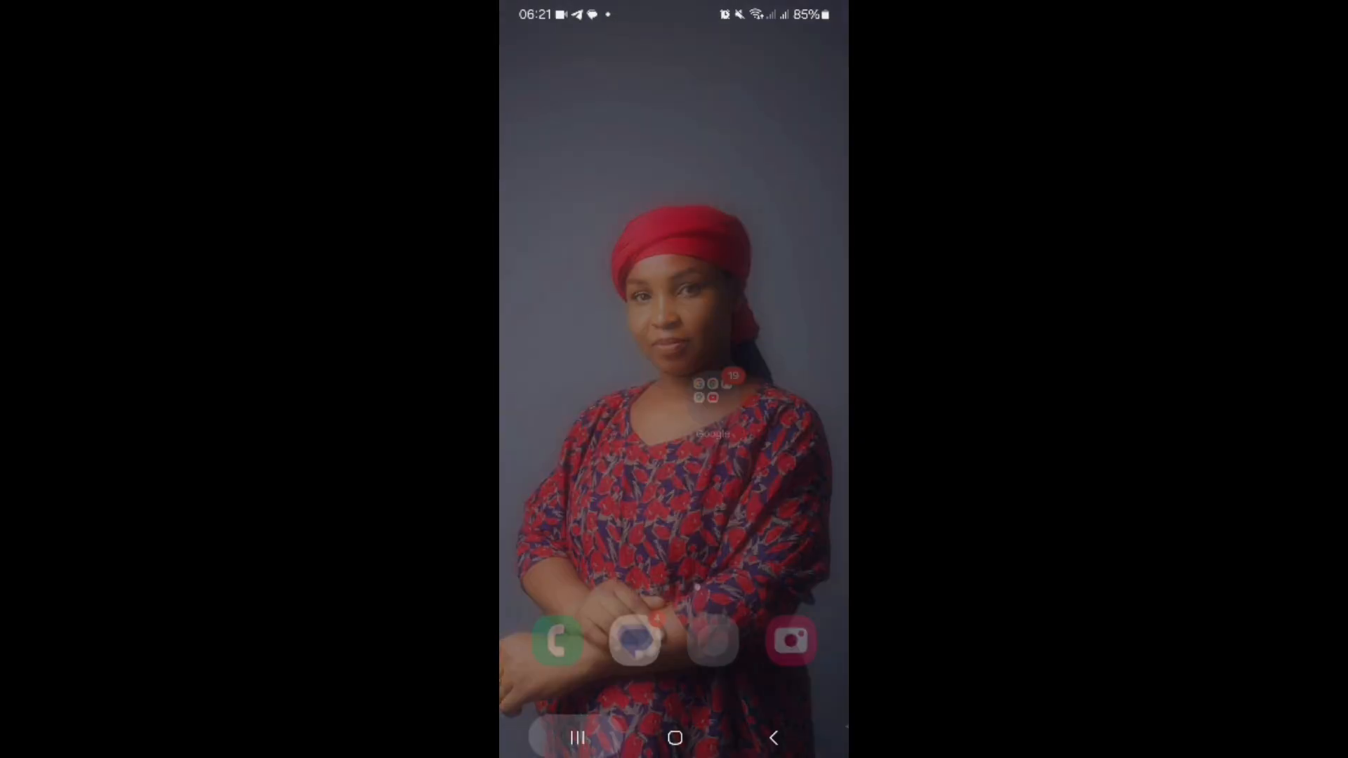
pyautogui.click(577, 738)
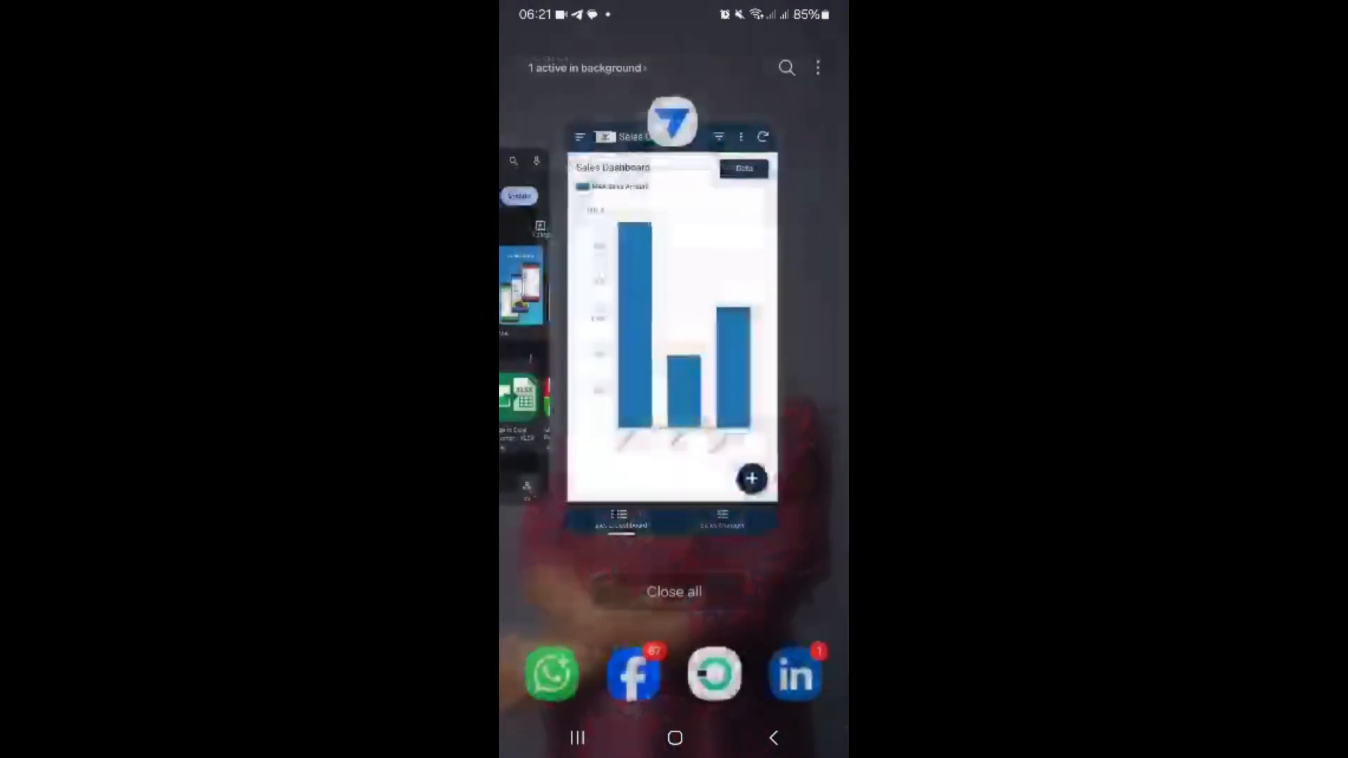
pyautogui.moveTo(604, 351); pyautogui.dragTo(793, 351)
pyautogui.click(674, 330)
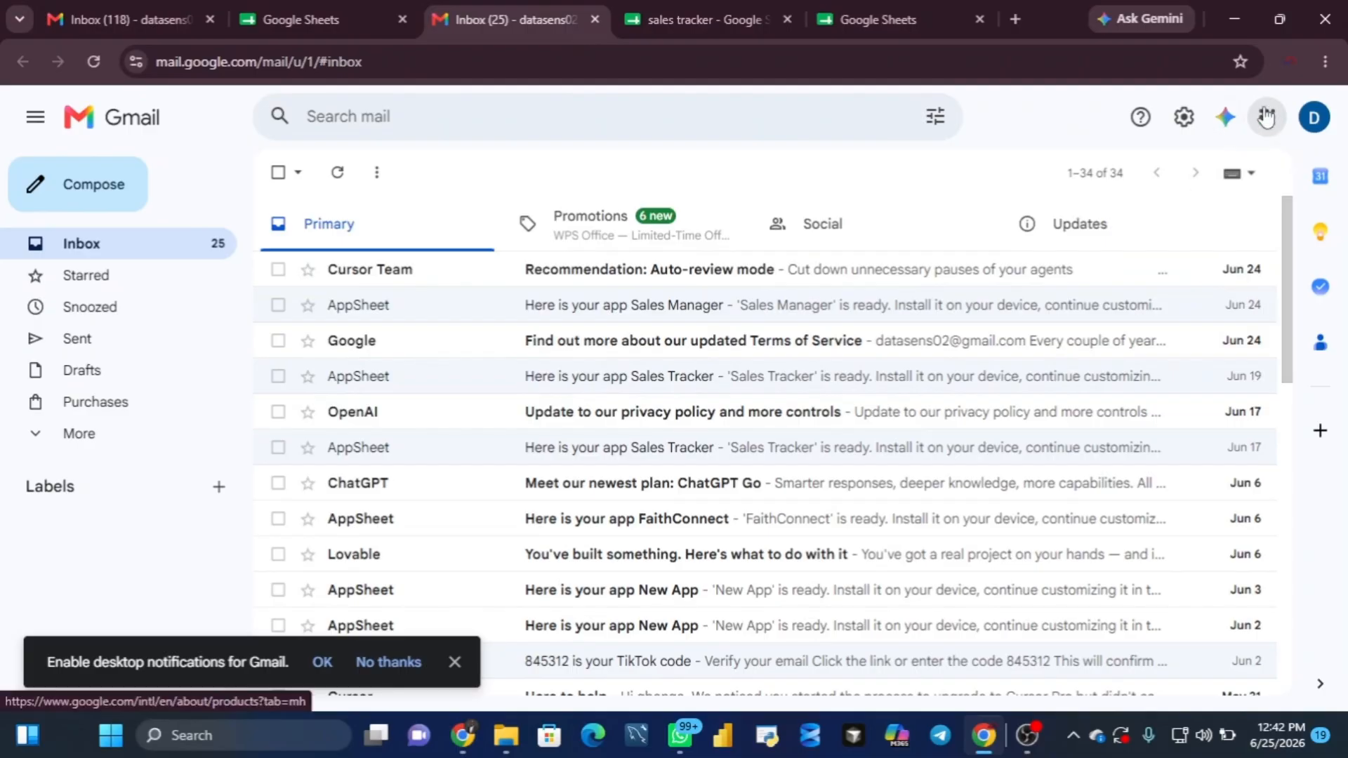
# Step: Switch from Gmail to Google Sheets, open the sales tracker spreadsheet and select row 9 to check the sales record
pyautogui.click(1267, 117)
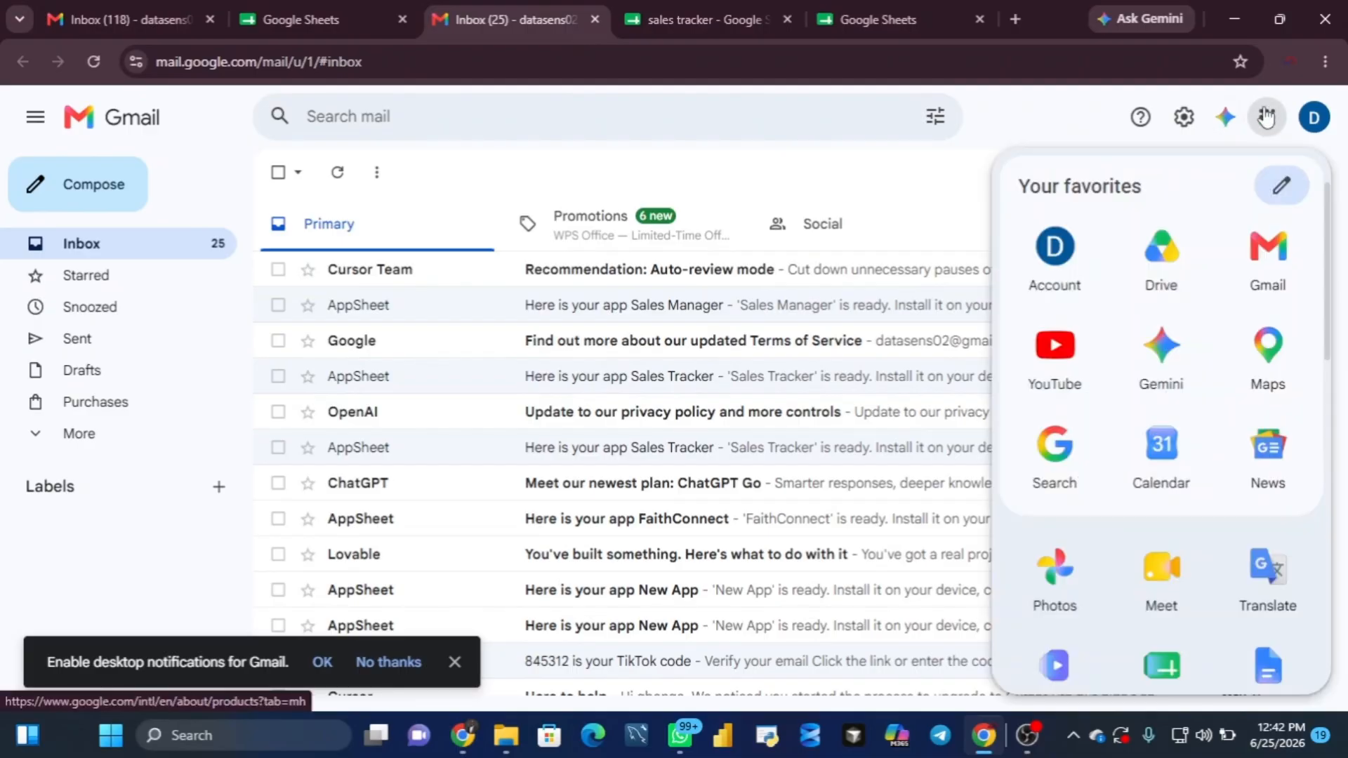
pyautogui.click(1159, 666)
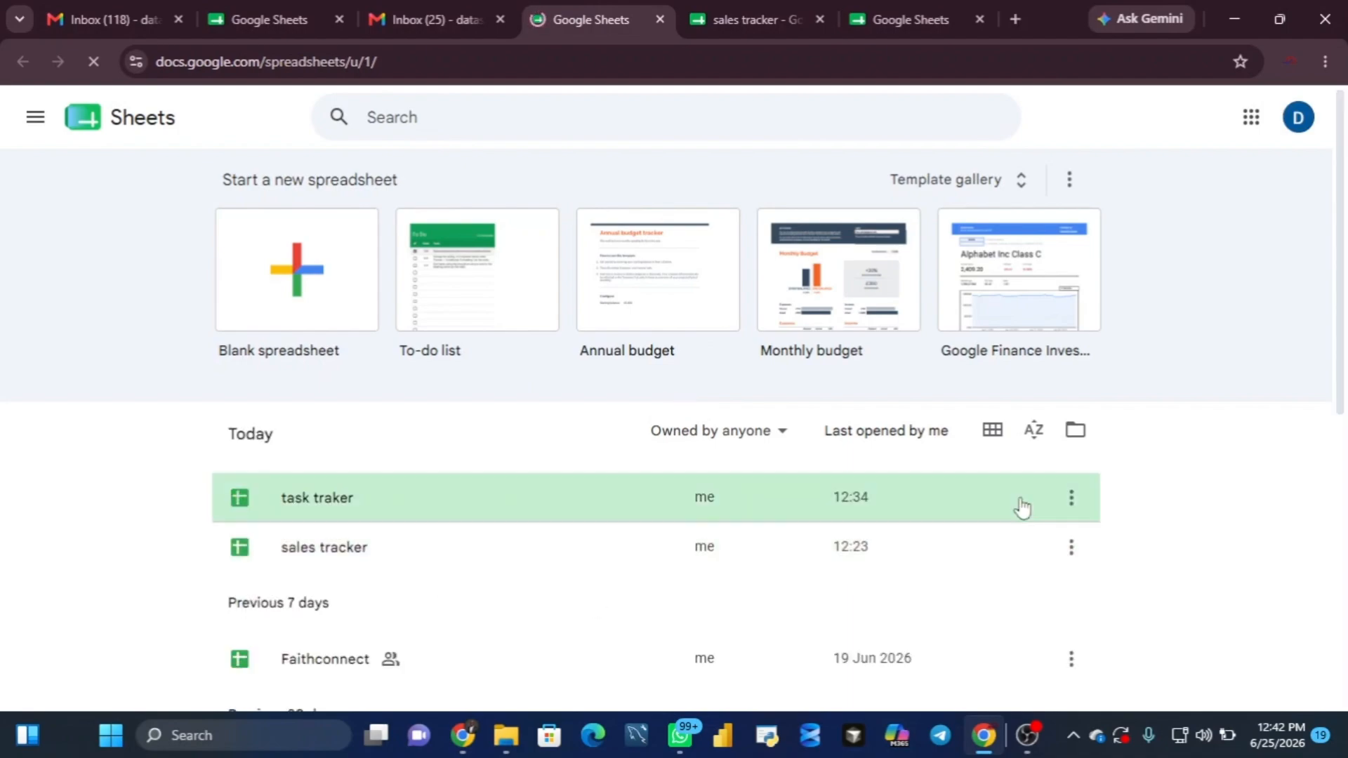
pyautogui.click(409, 565)
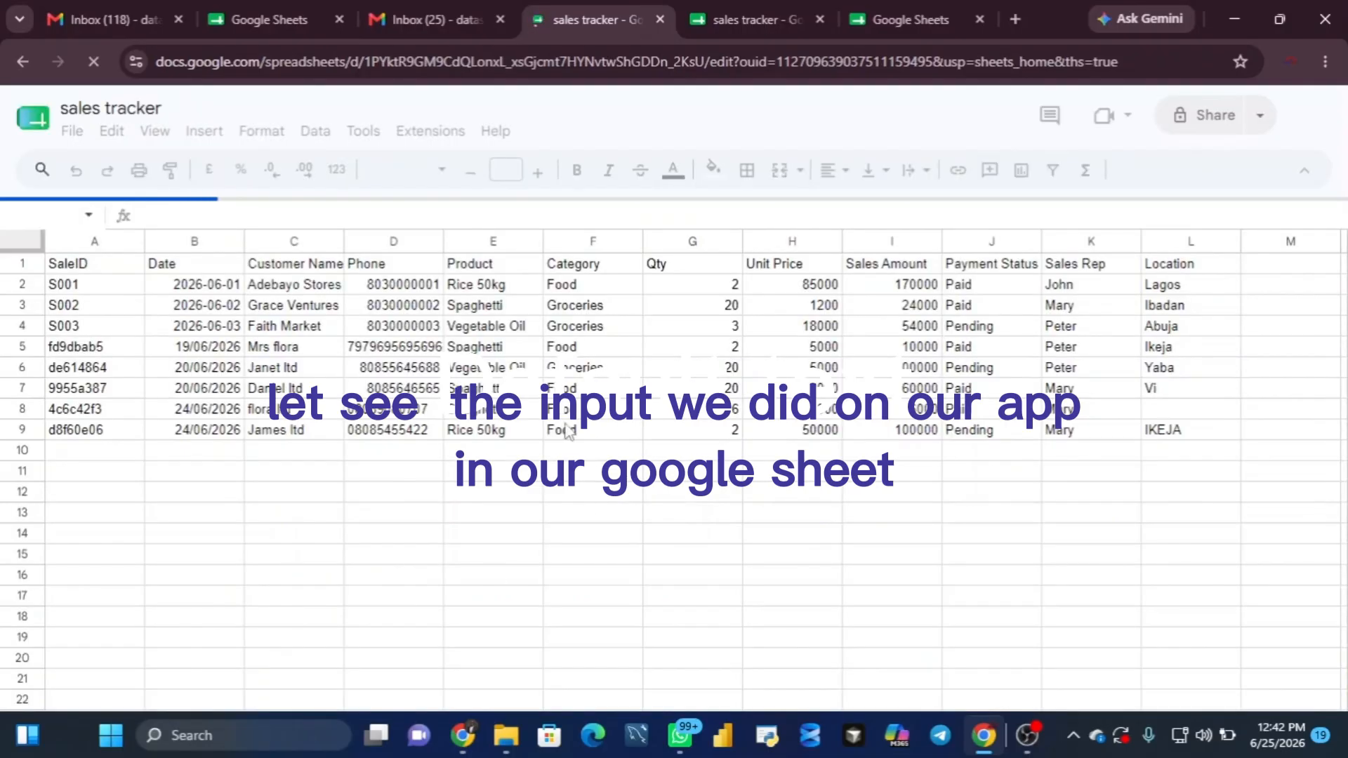
pyautogui.click(4, 432)
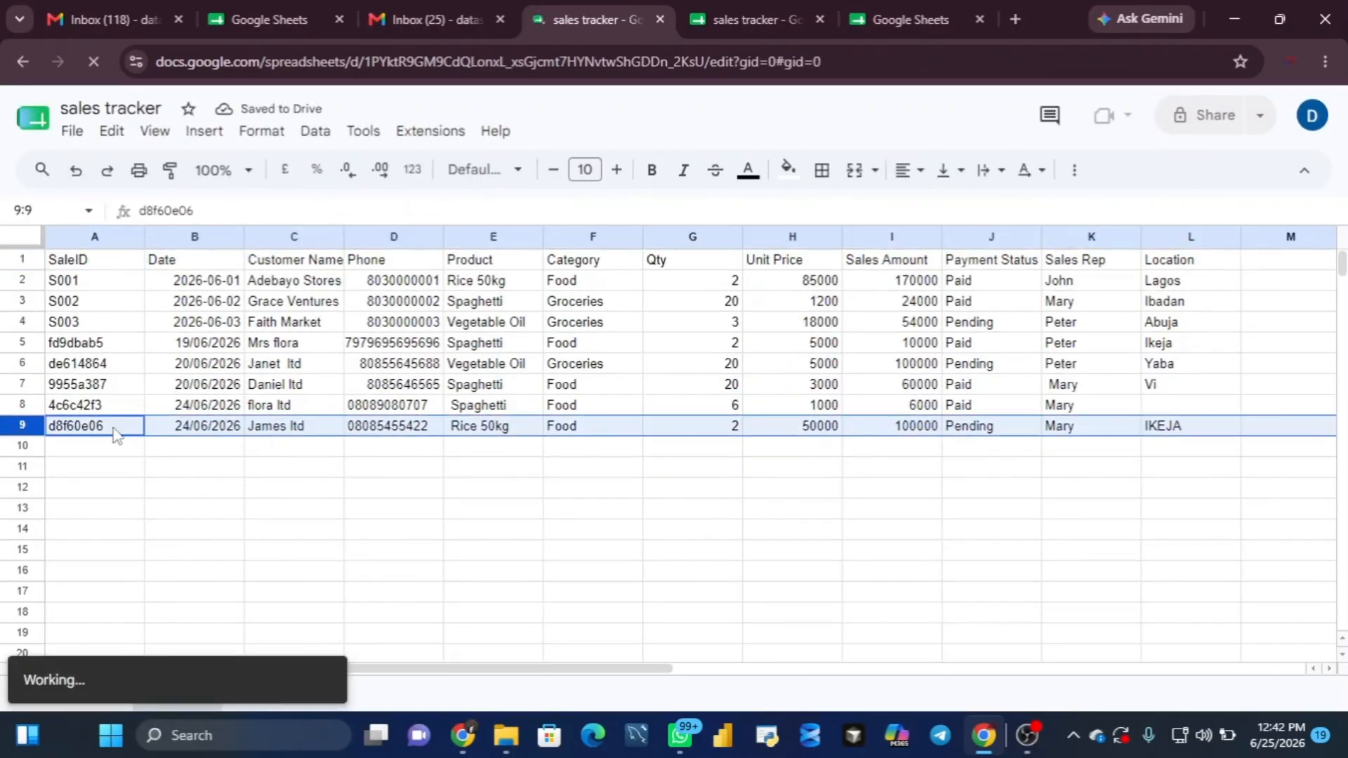